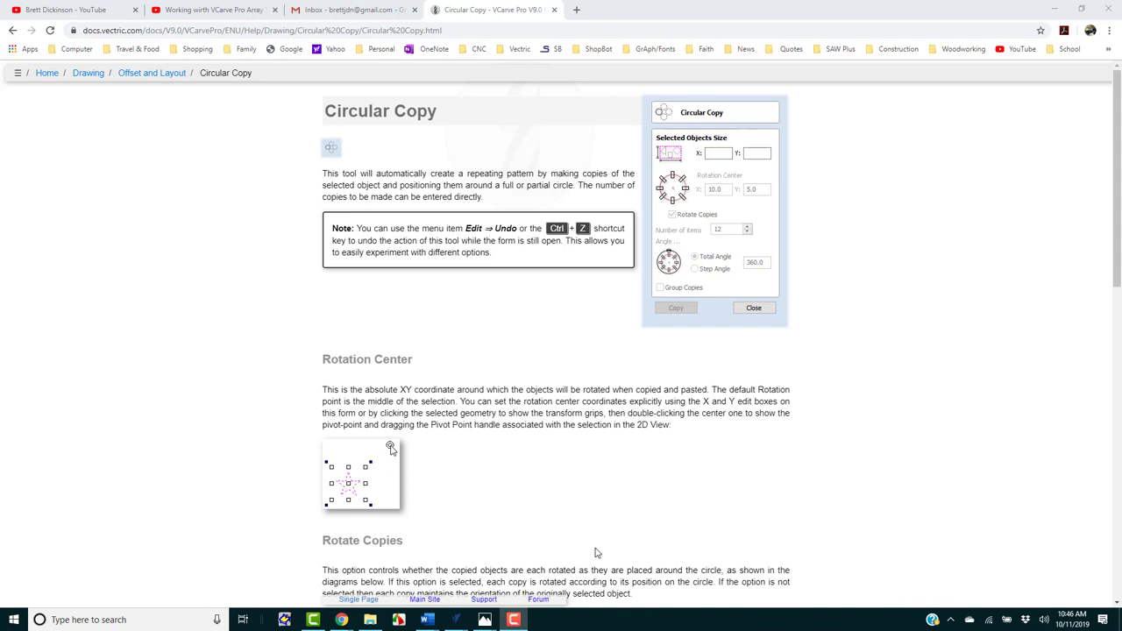
Switch to the Photos windows and view the bear clock rendering and the finished wooden clock photo
mouse_move(487, 619)
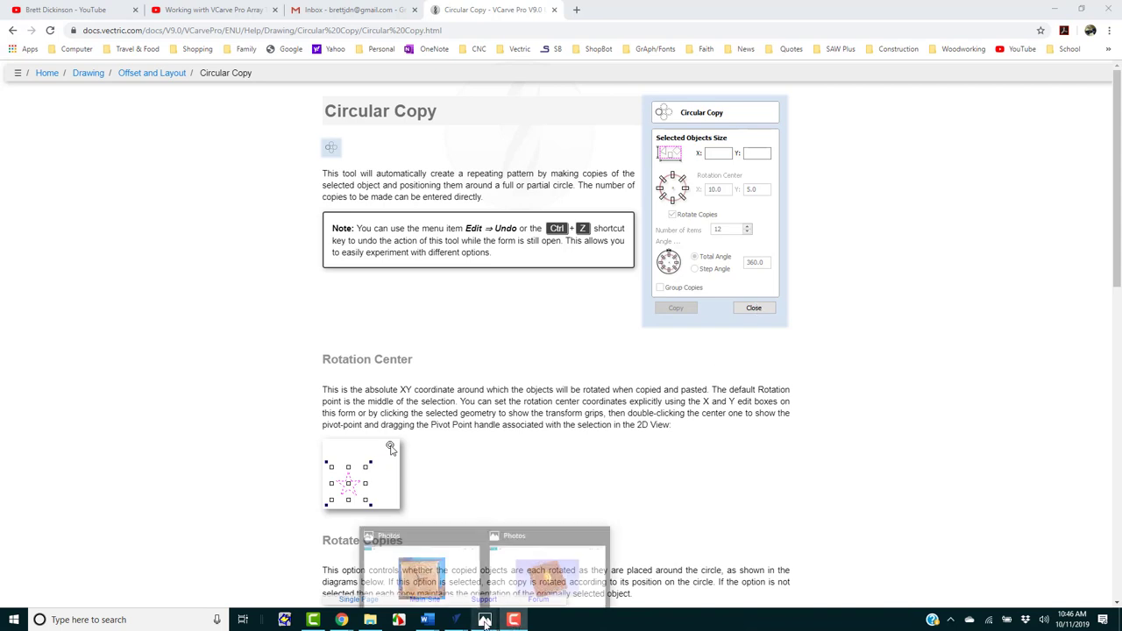
left_click(526, 580)
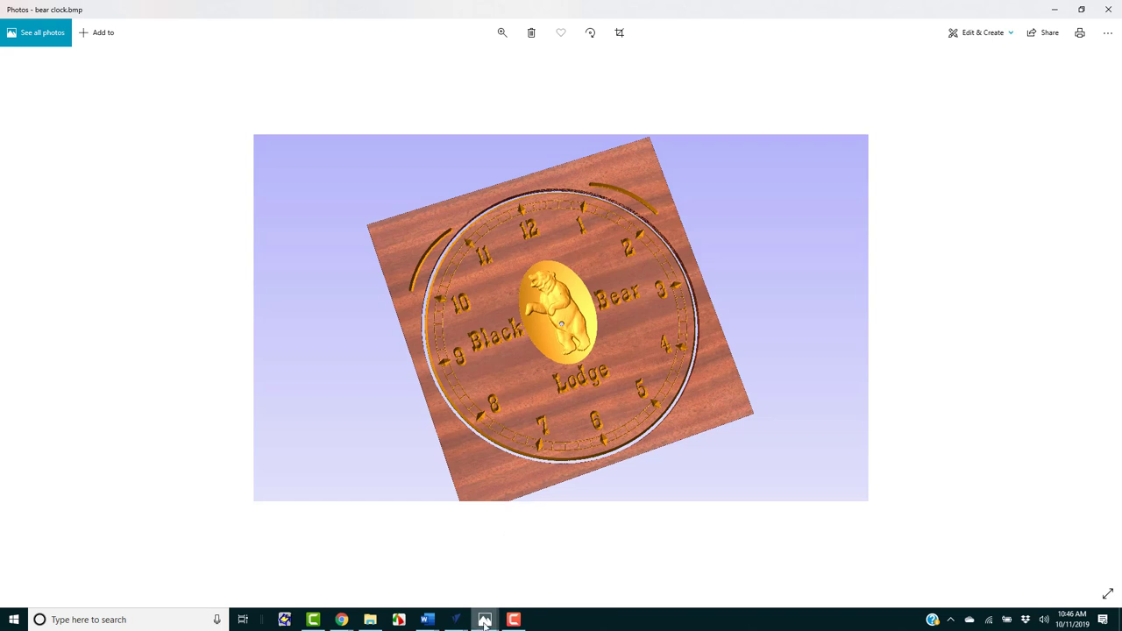
mouse_move(485, 623)
left_click(453, 582)
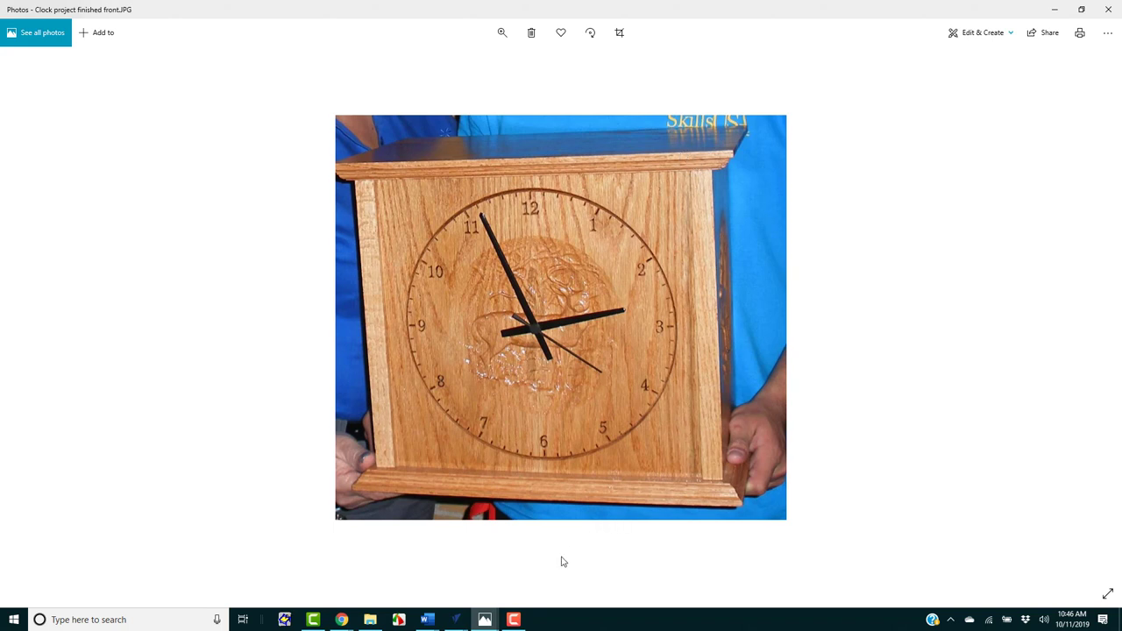
Switch to the VCarve Pro windows and view the 3D previews of the deer clock face and the eagle clock
mouse_move(456, 625)
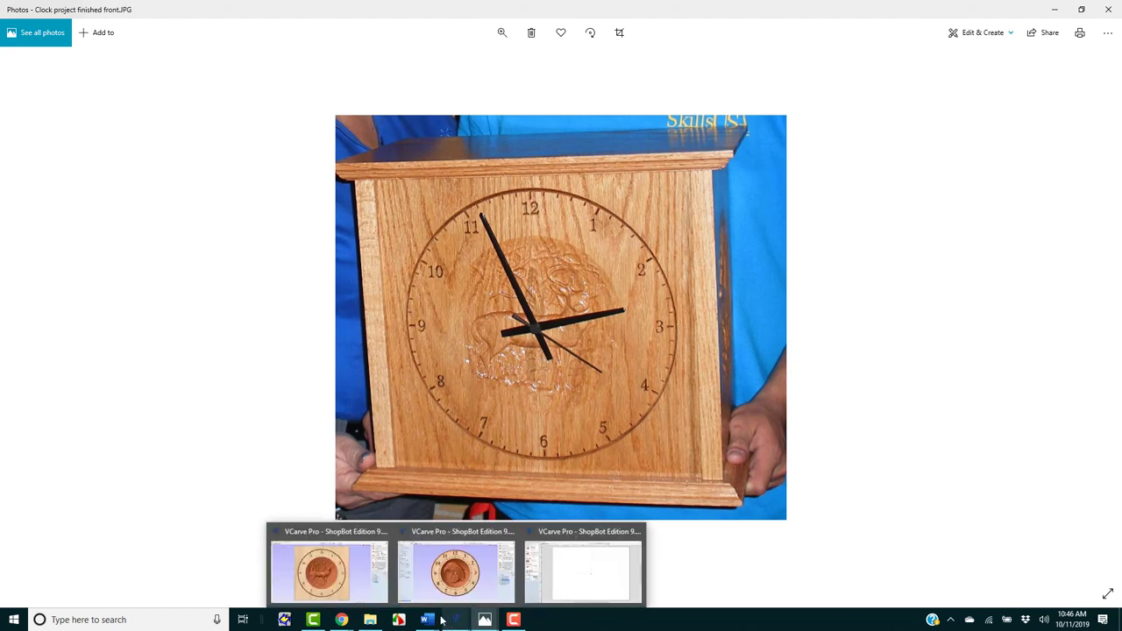
left_click(333, 575)
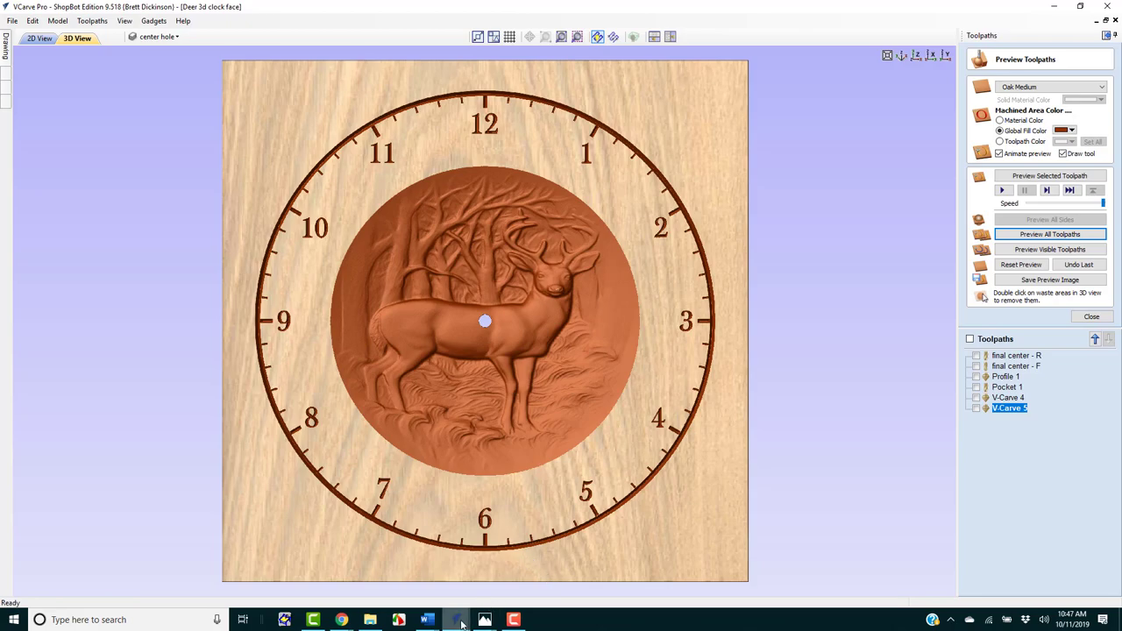
mouse_move(456, 620)
left_click(455, 572)
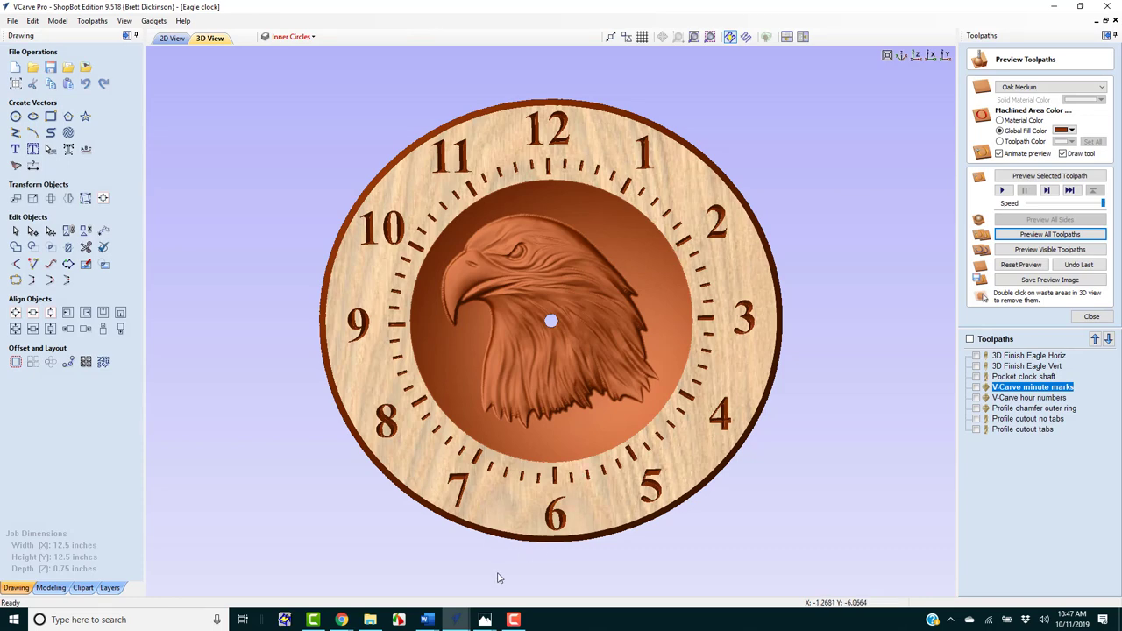
In the blank VCarve Pro job, set the job size to 12.5 inches wide by 12.5 inches high and accept the setup
mouse_move(455, 621)
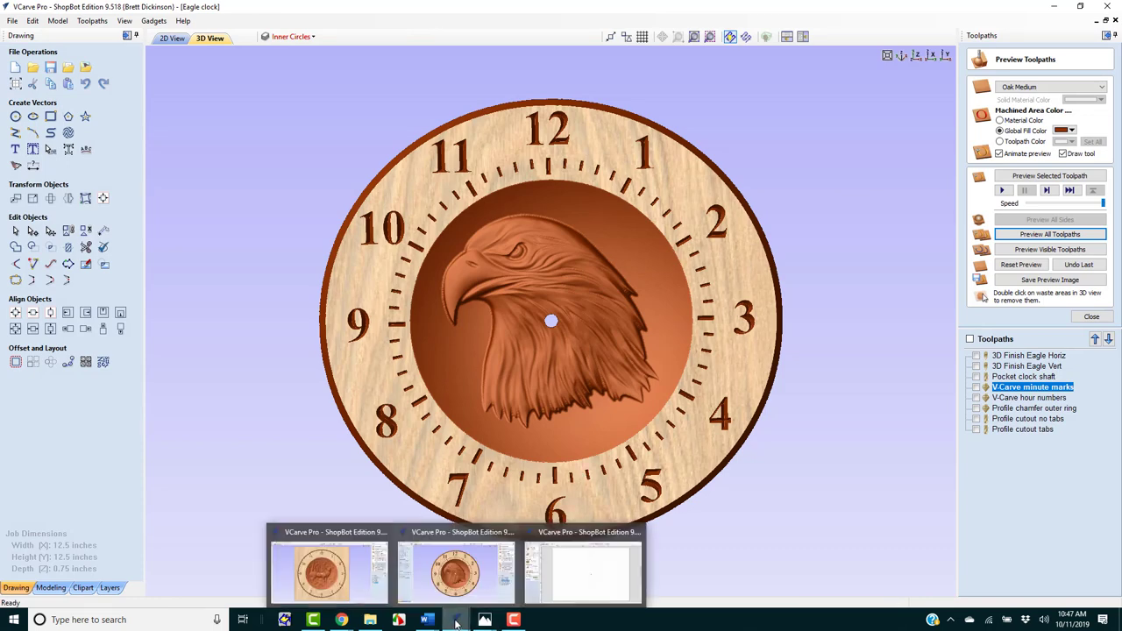
left_click(587, 575)
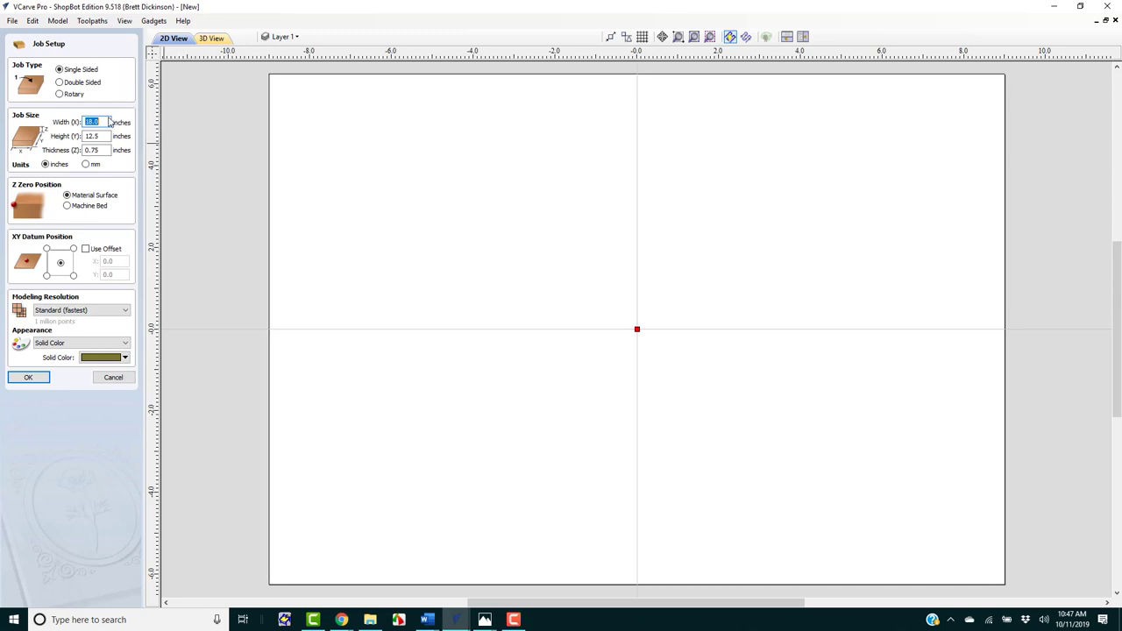
type("12")
key("Tab")
type("1")
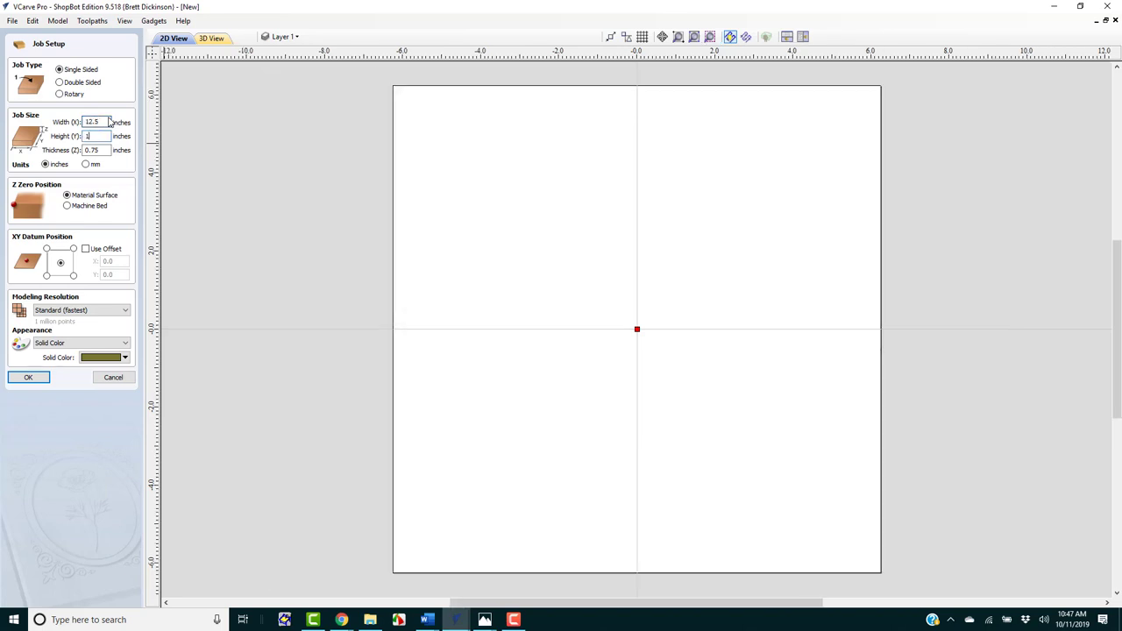
key("Tab")
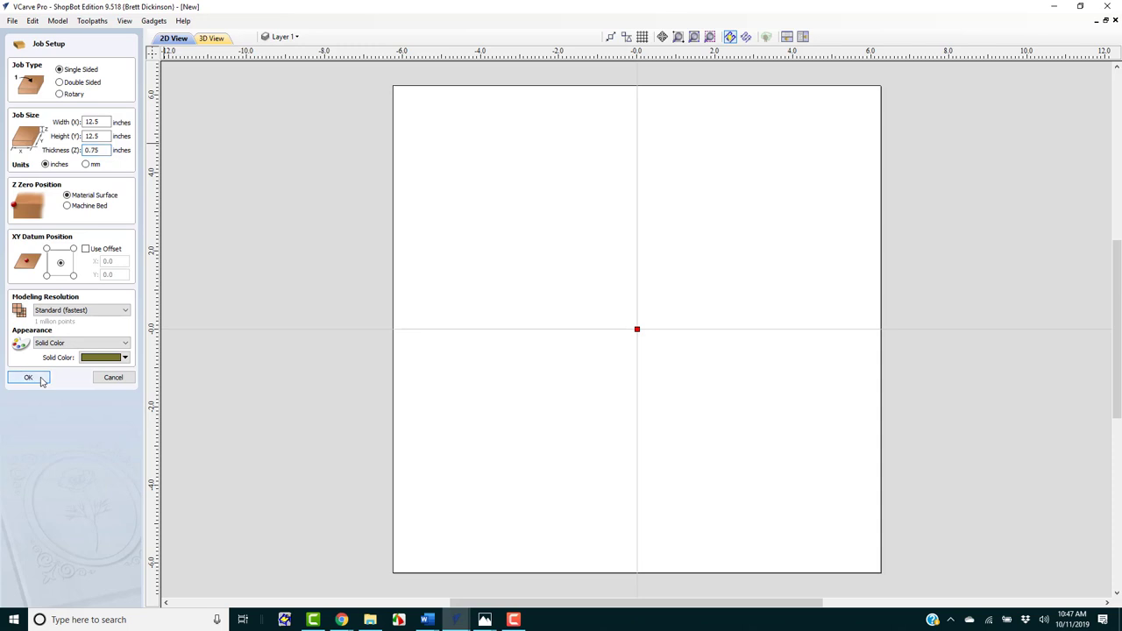
left_click(29, 378)
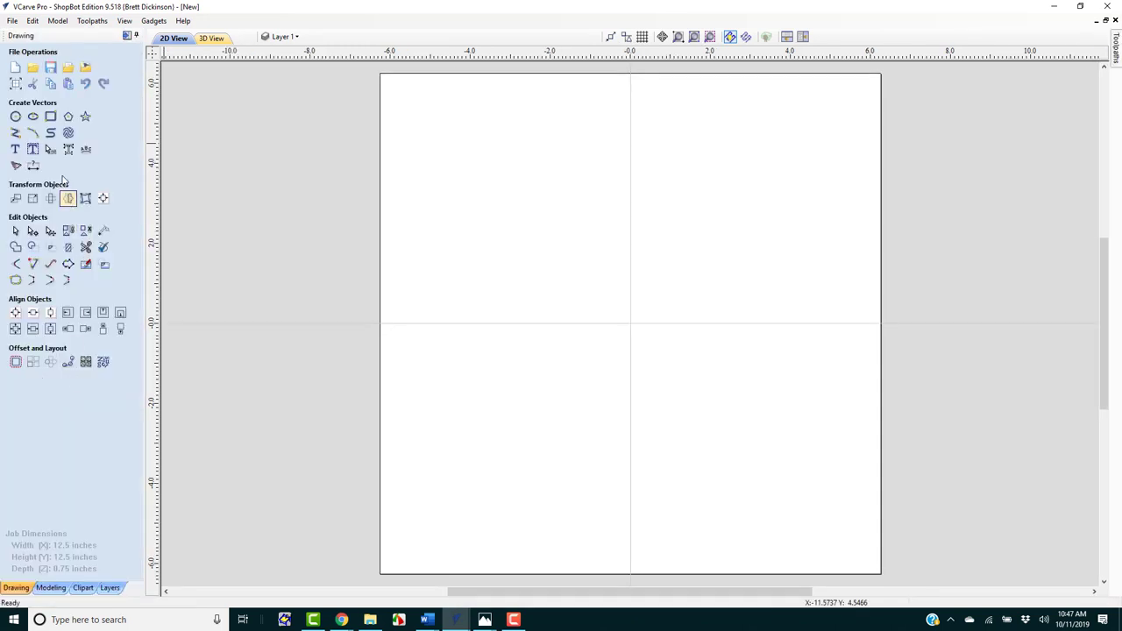
Draw a circle 11.5 inches in diameter centred at X 0.0, Y 0.0
left_click(18, 118)
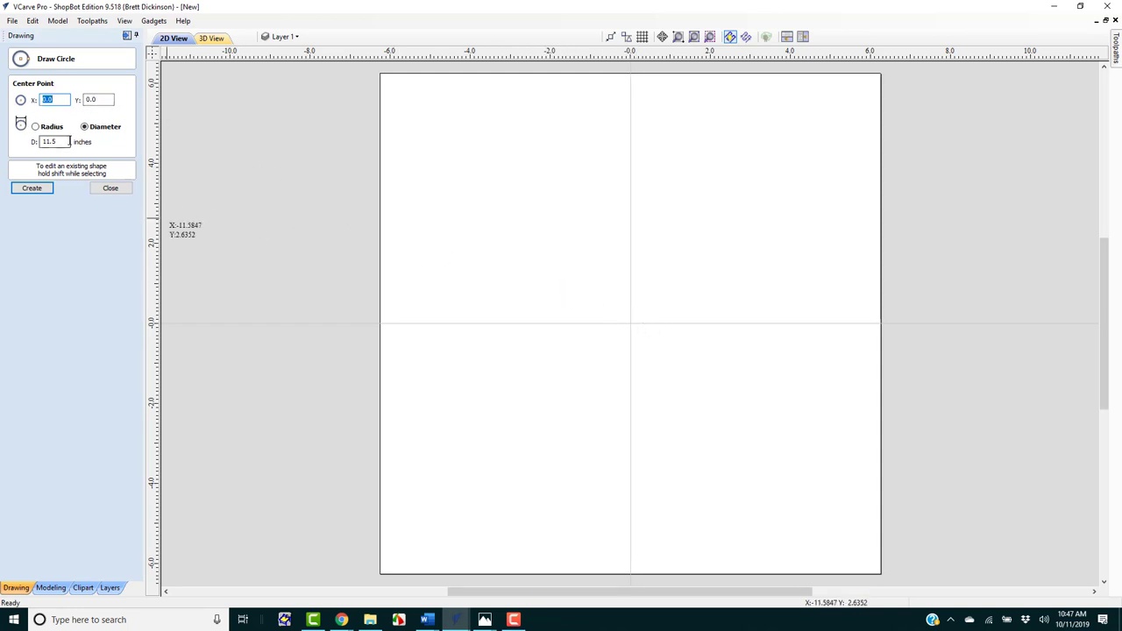
left_click(48, 191)
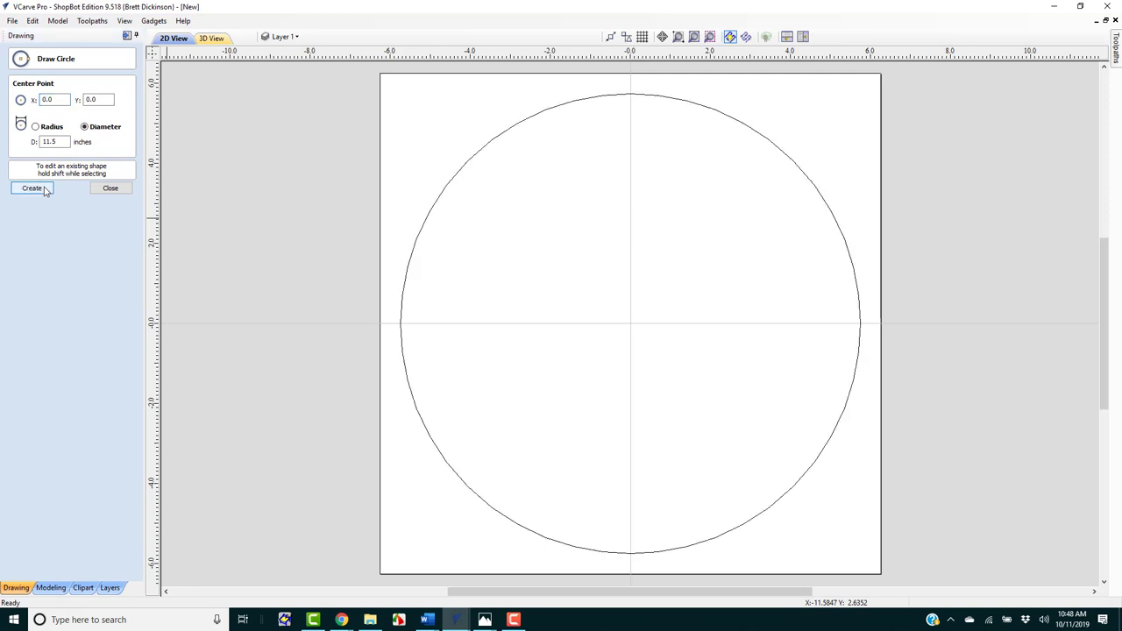
left_click(110, 188)
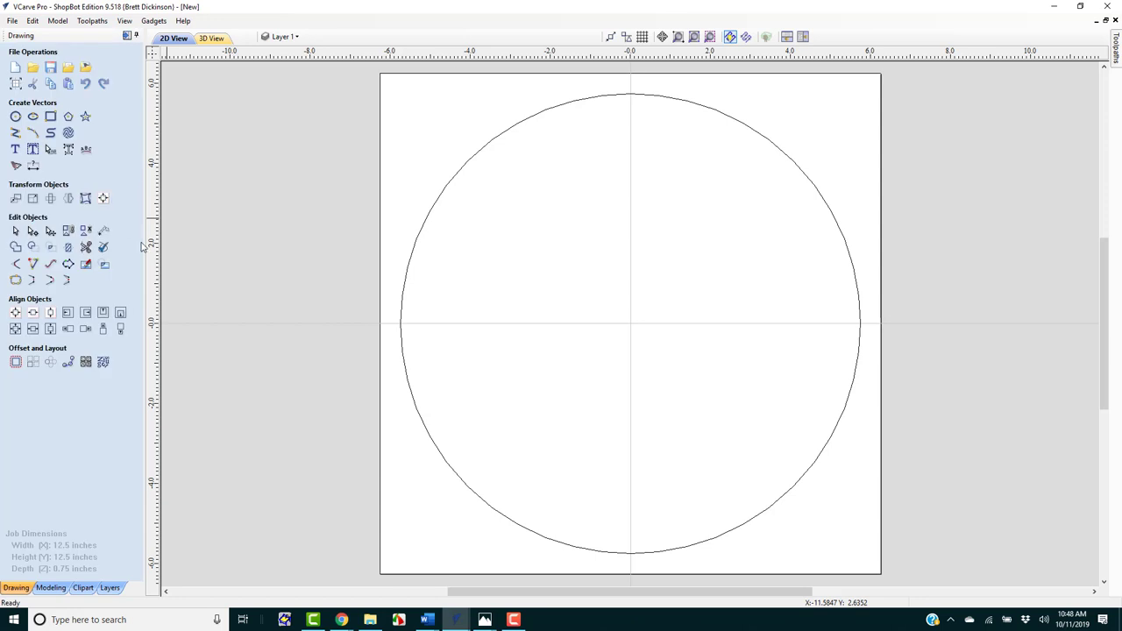
Insert the dished, round eagle head model from the Animals folder of the clipart library
left_click(83, 588)
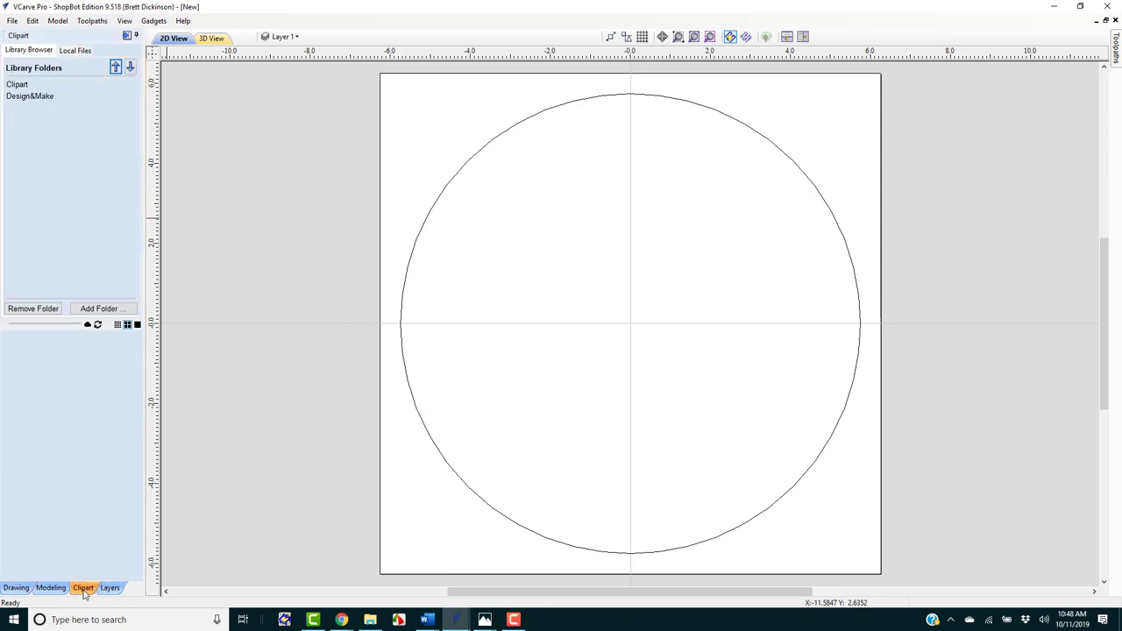
left_click(25, 85)
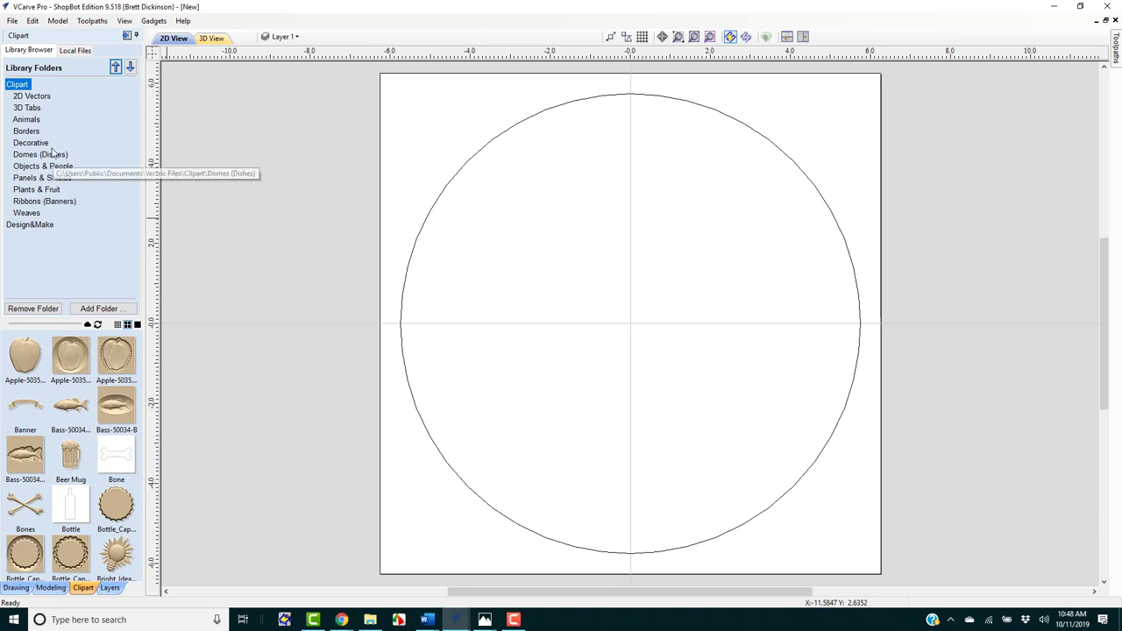
left_click(26, 121)
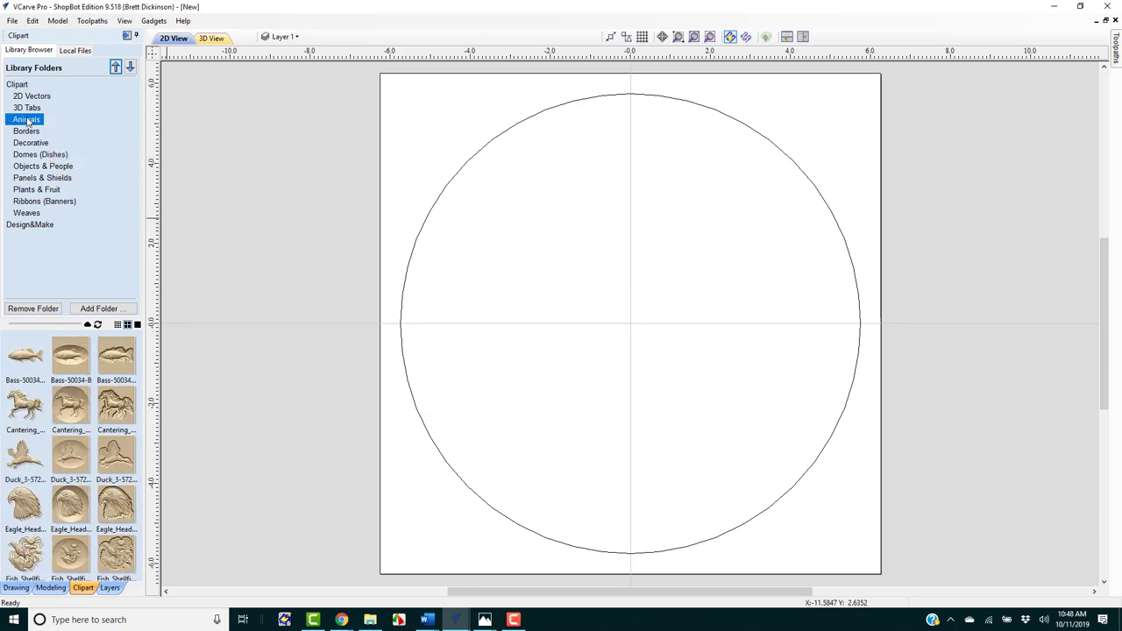
double_click(68, 511)
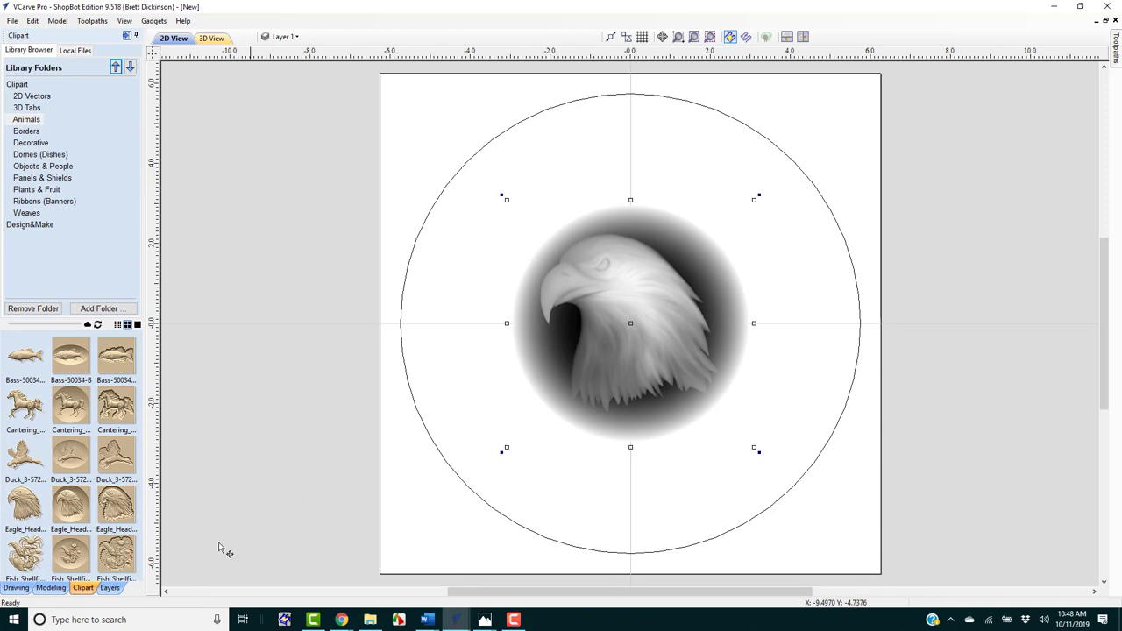
Resize the eagle head component to 7 inches wide, keeping X and Y linked and Z scaled automatically
left_click(16, 587)
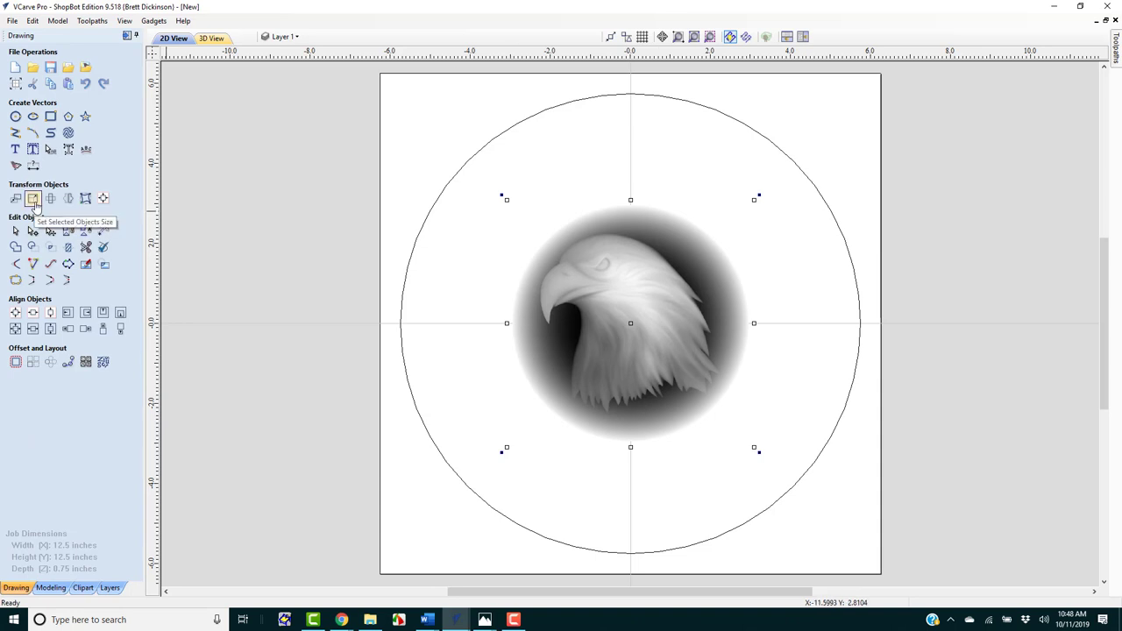
left_click(33, 199)
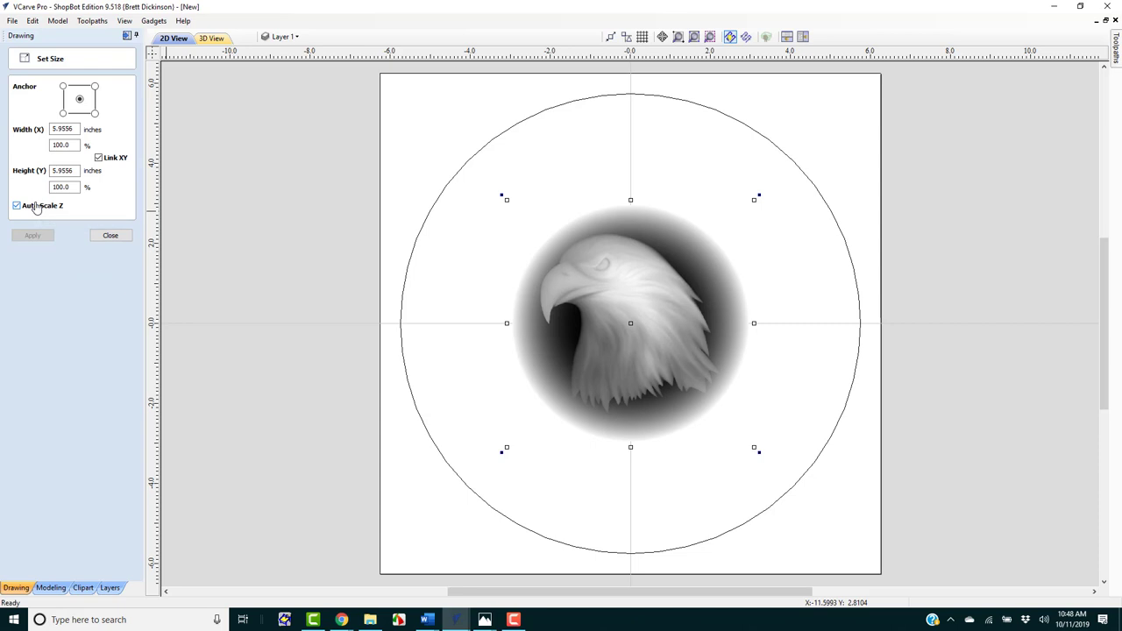
double_click(63, 129)
type("7")
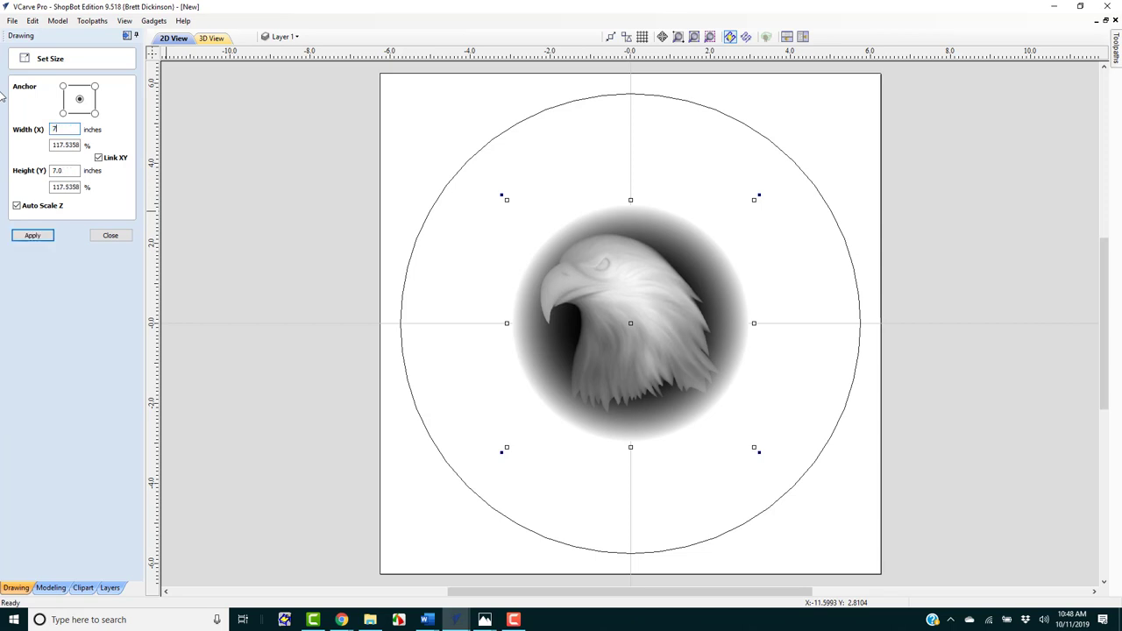
left_click(30, 239)
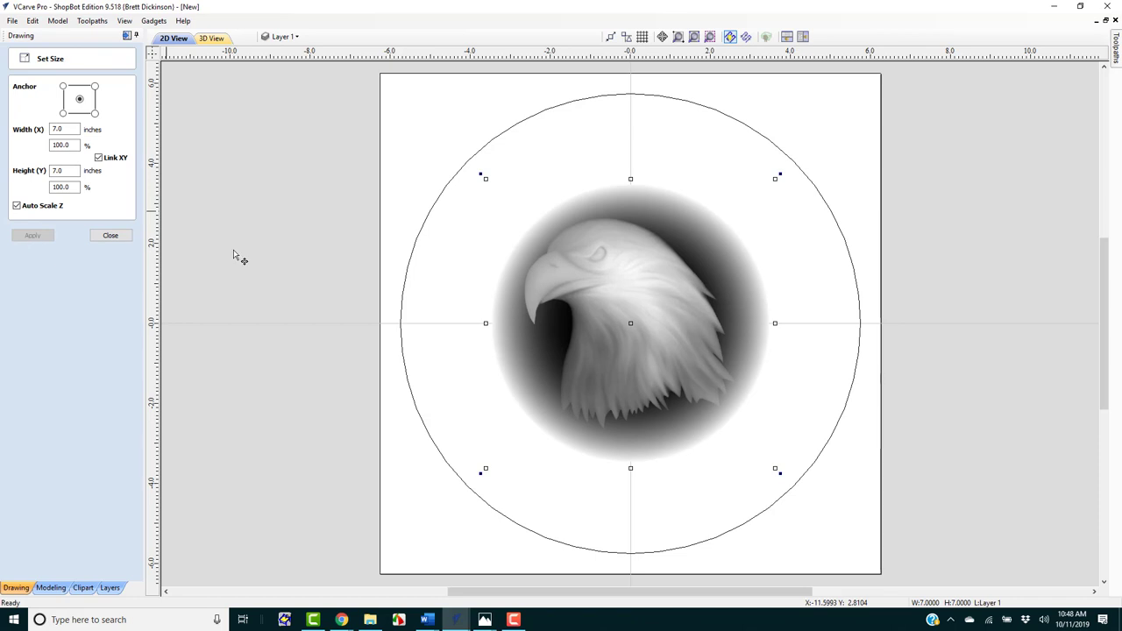
left_click(110, 236)
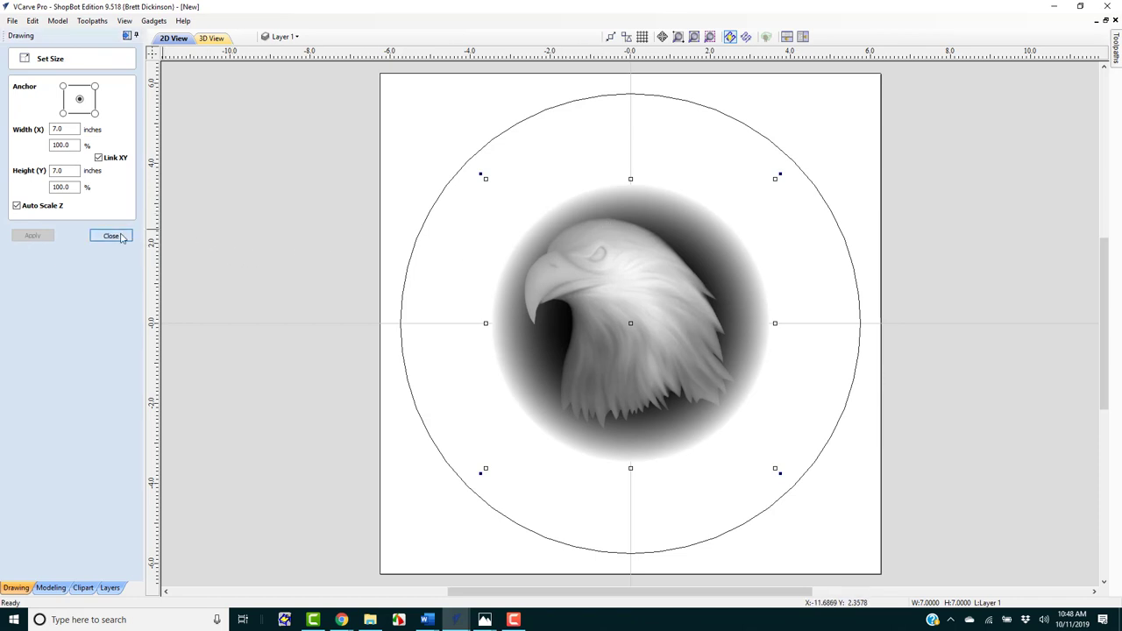
Move the eagle head component to a new layer named Eagle 3D
left_click(659, 310)
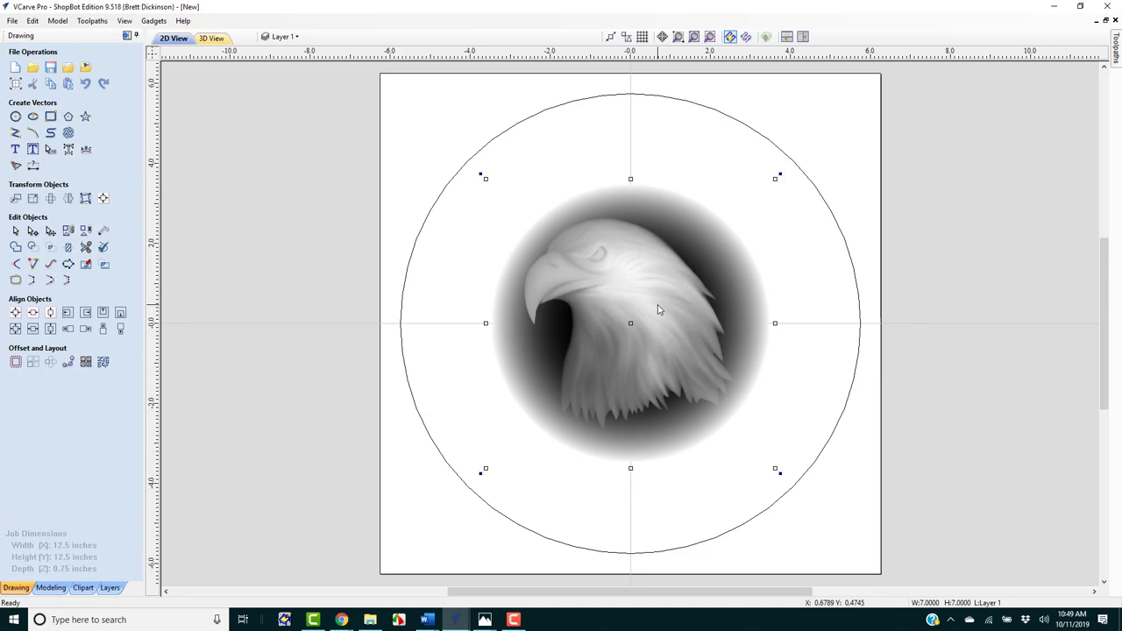
right_click(658, 309)
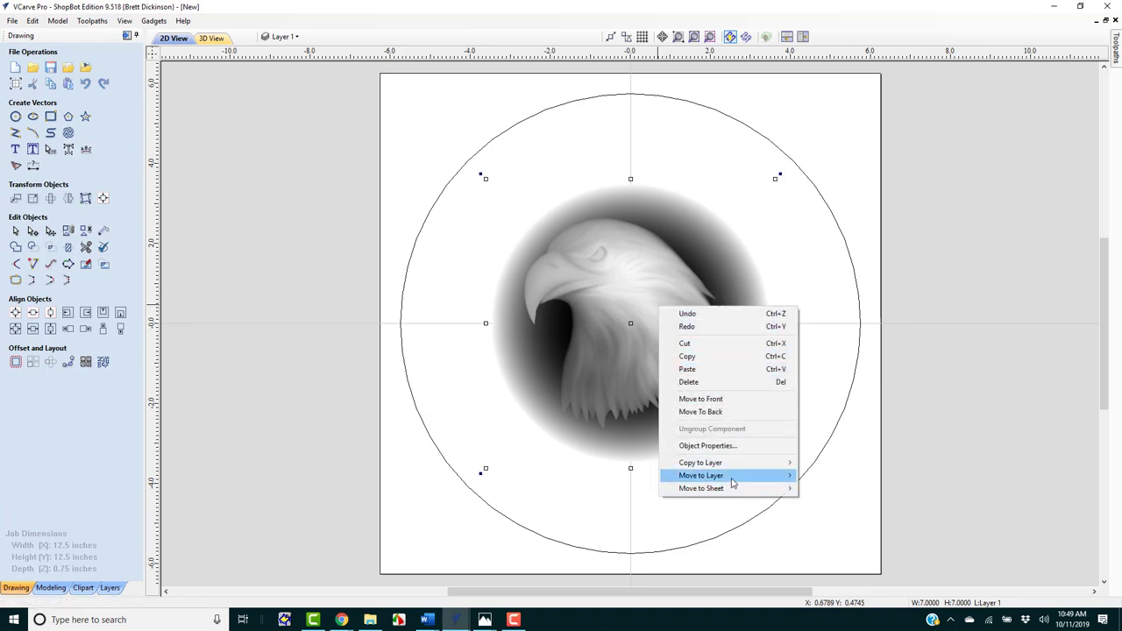
mouse_move(742, 476)
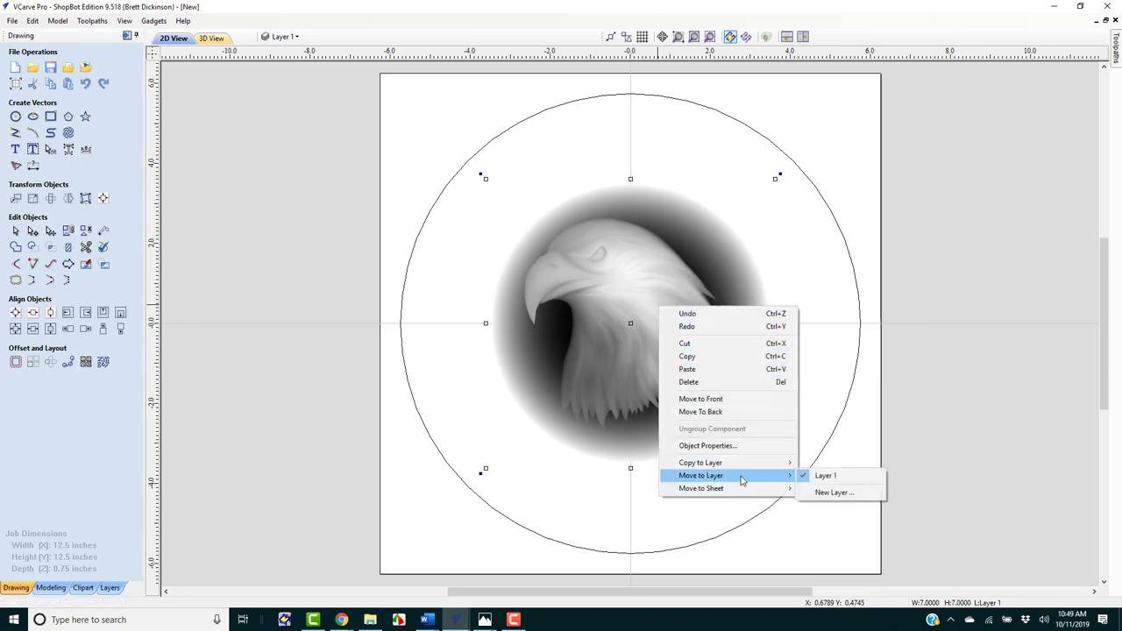
left_click(833, 492)
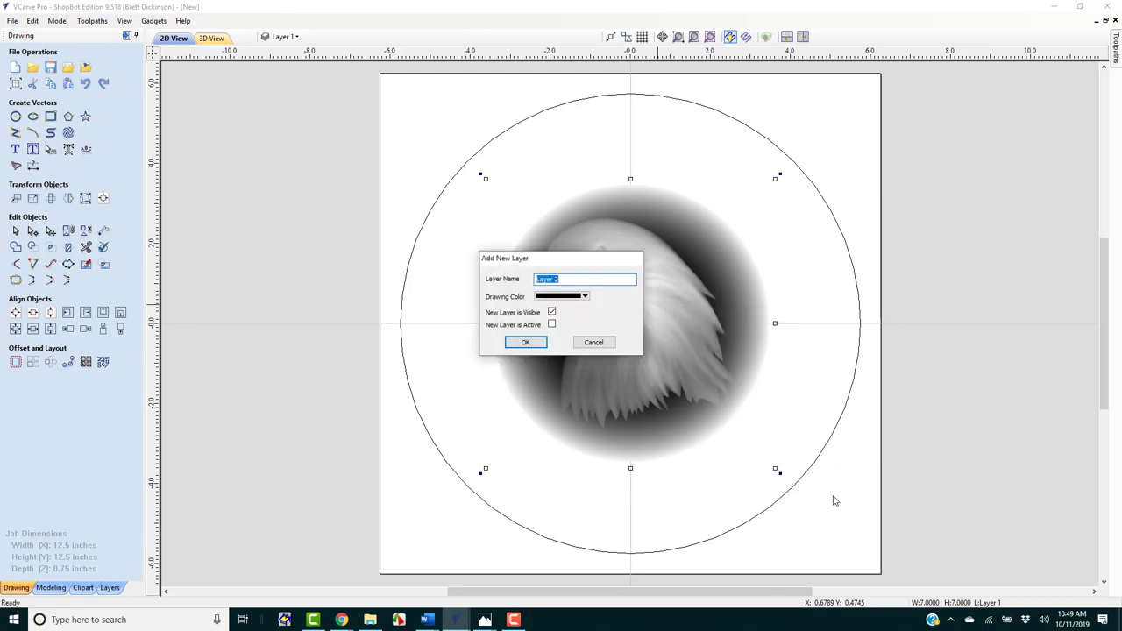
type("Eagle 3D")
left_click(525, 341)
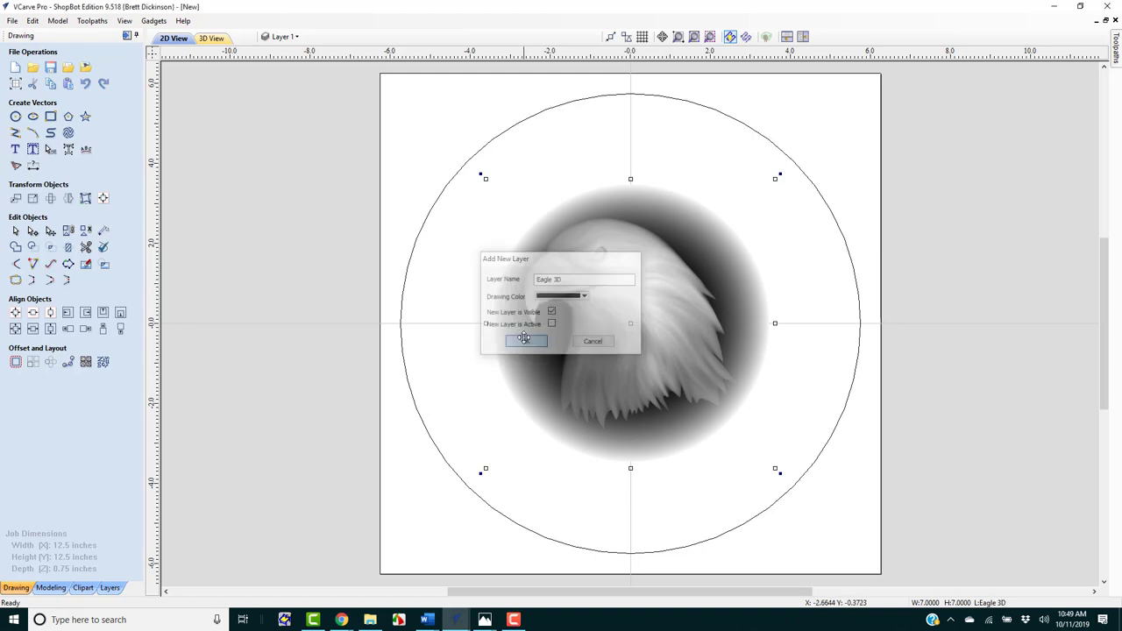
Rename Layer 1, which holds the outer circle, as Circle
left_click(527, 124)
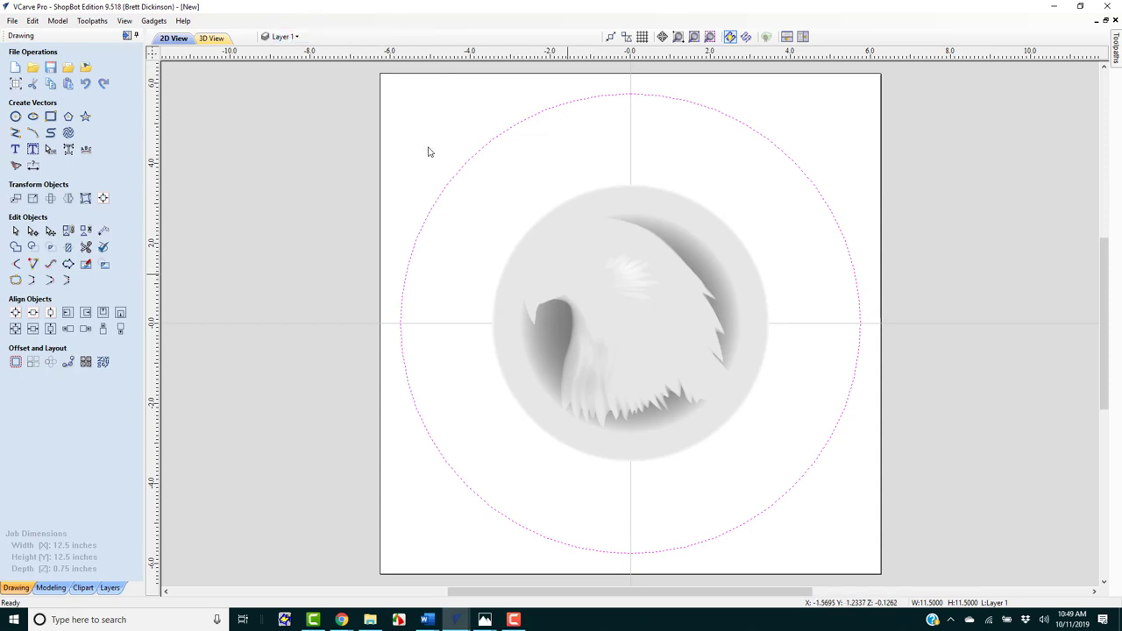
left_click(301, 39)
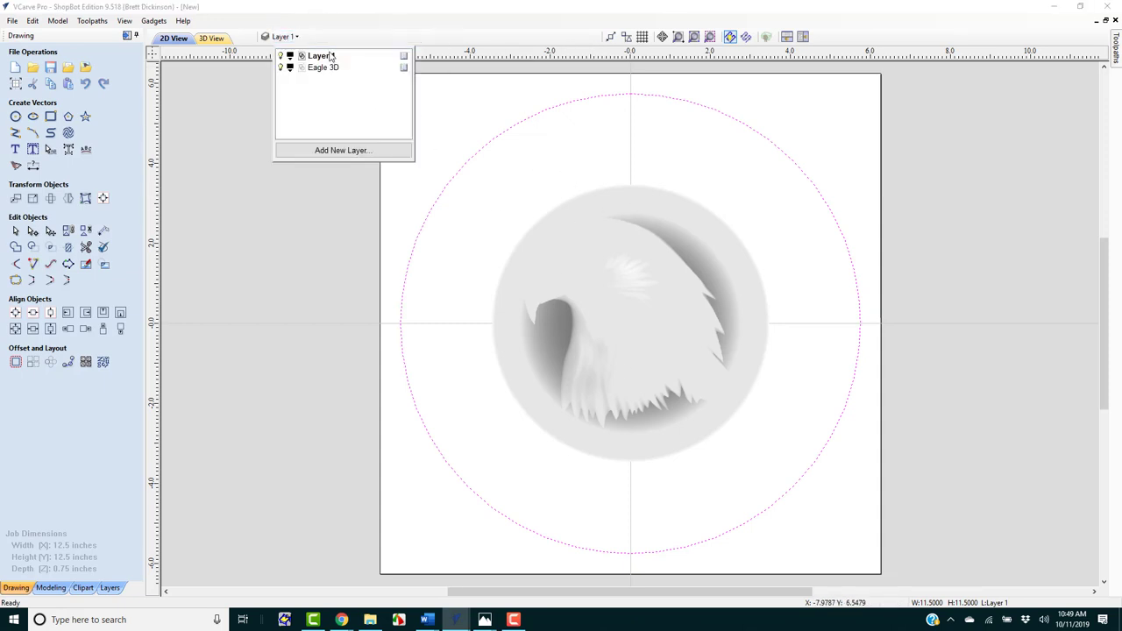
right_click(404, 60)
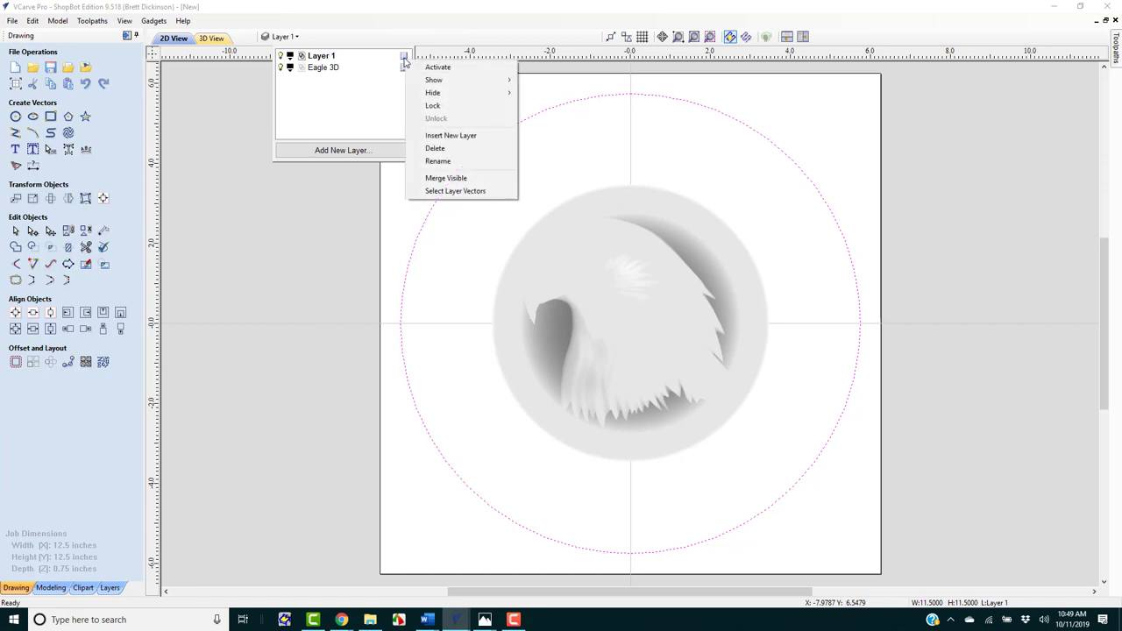
left_click(449, 162)
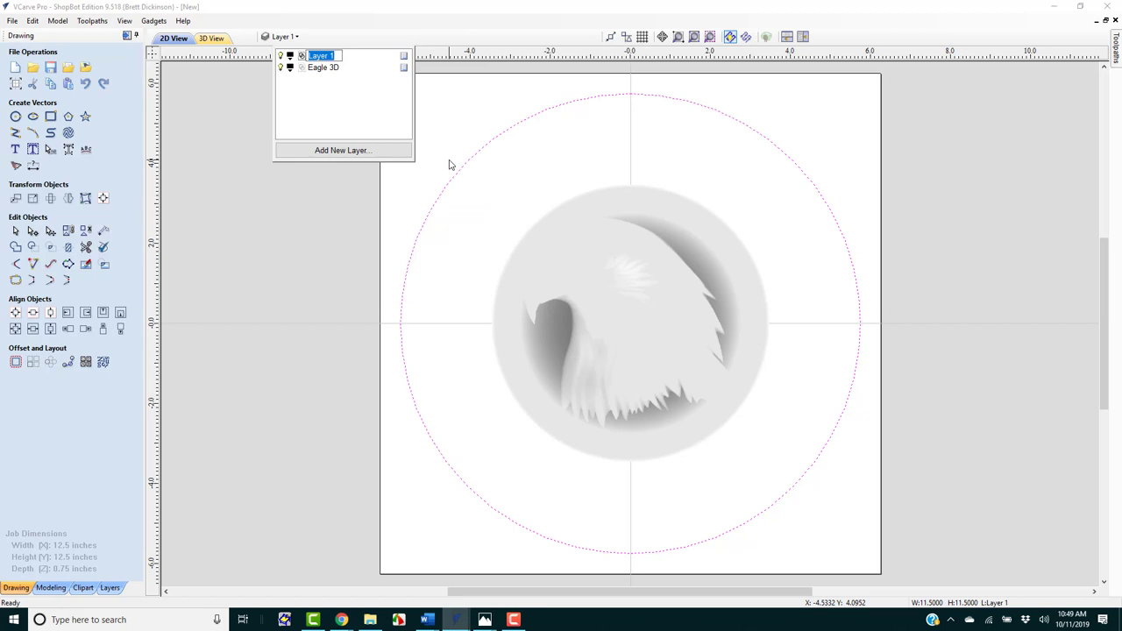
type("Circle")
left_click(346, 243)
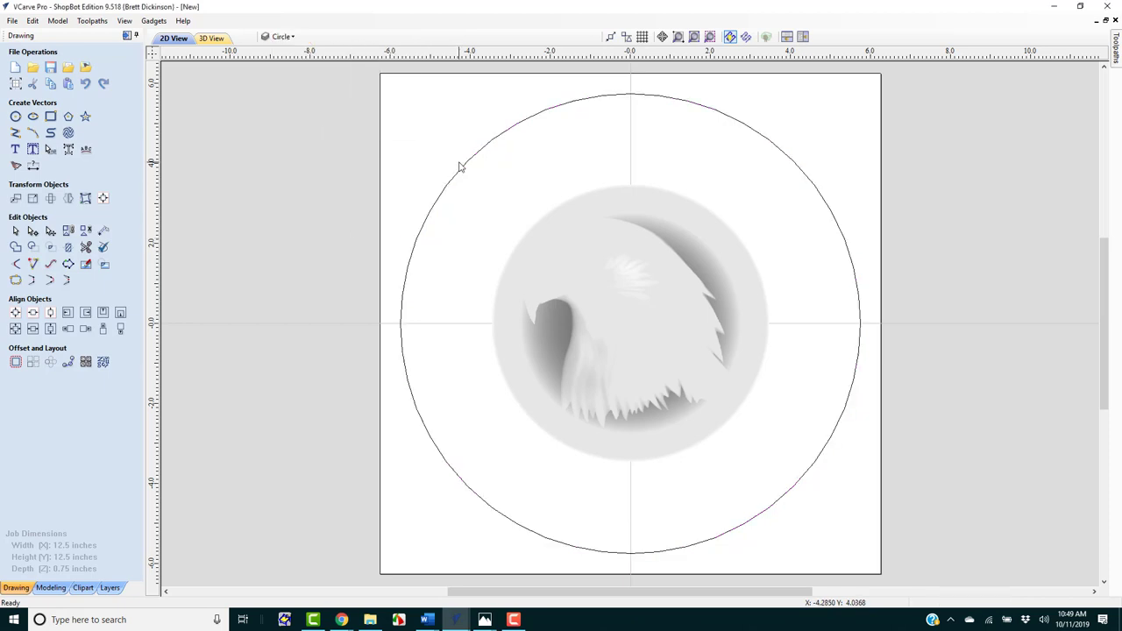
Hide the Eagle 3D layer and make it the active layer
left_click(289, 38)
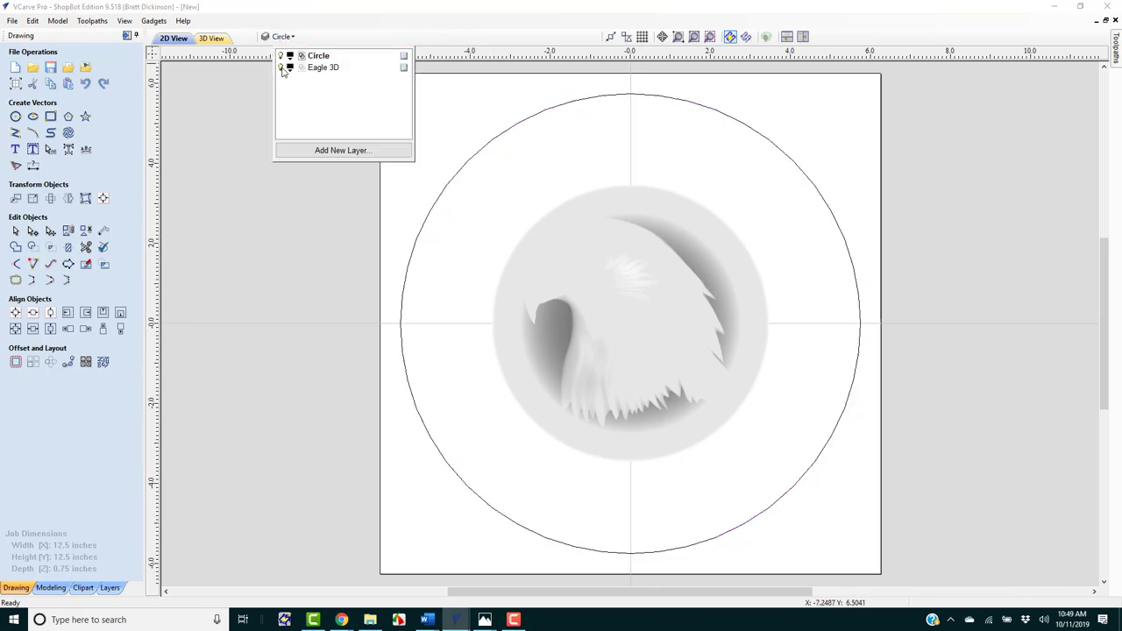
left_click(281, 68)
left_click(325, 73)
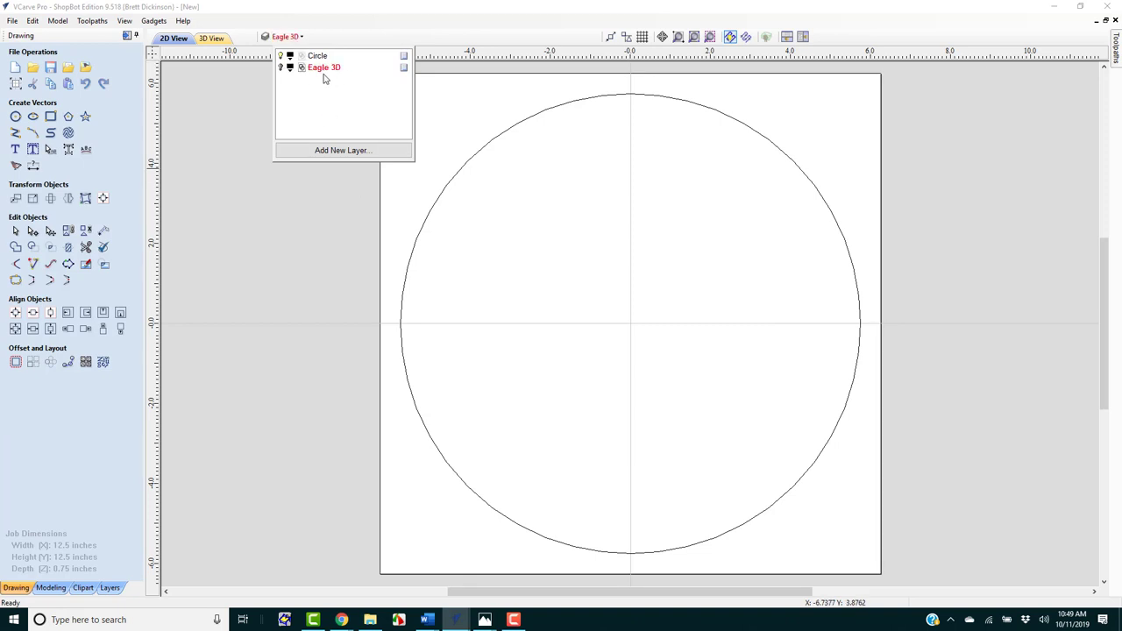
Make Circle the active layer and turn the Eagle 3D layer's visibility back on
left_click(523, 200)
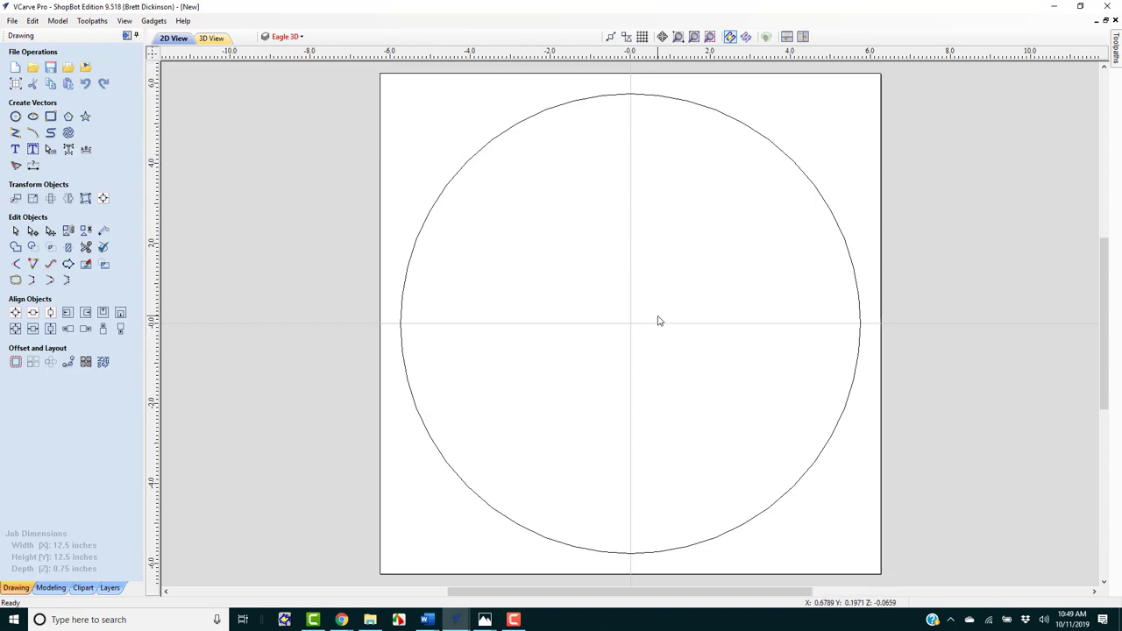
left_click(285, 37)
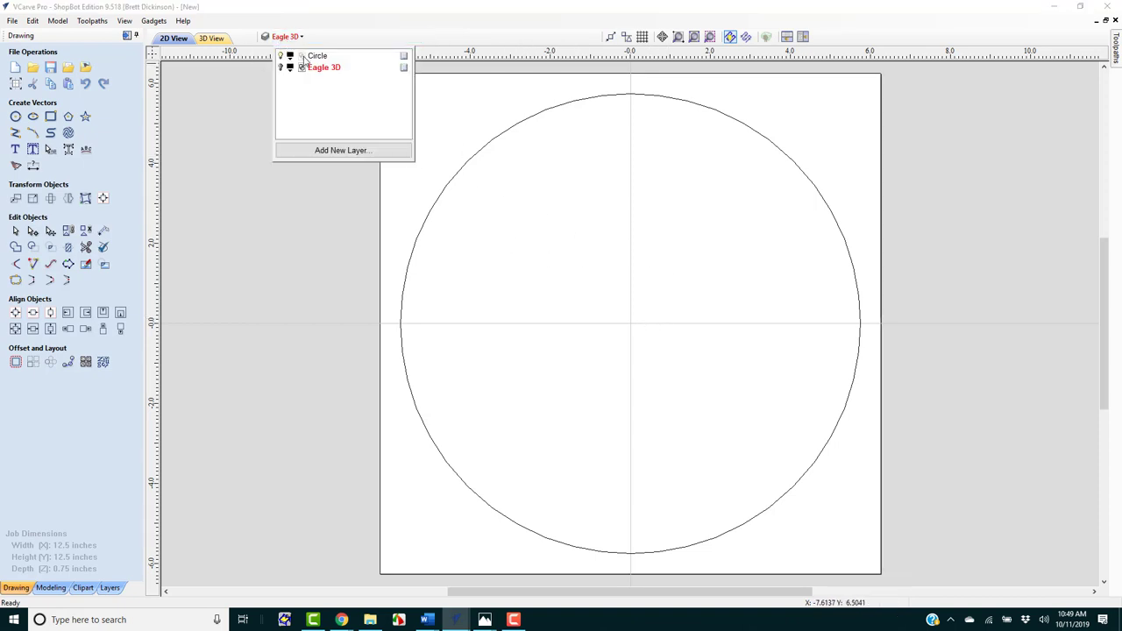
left_click(320, 56)
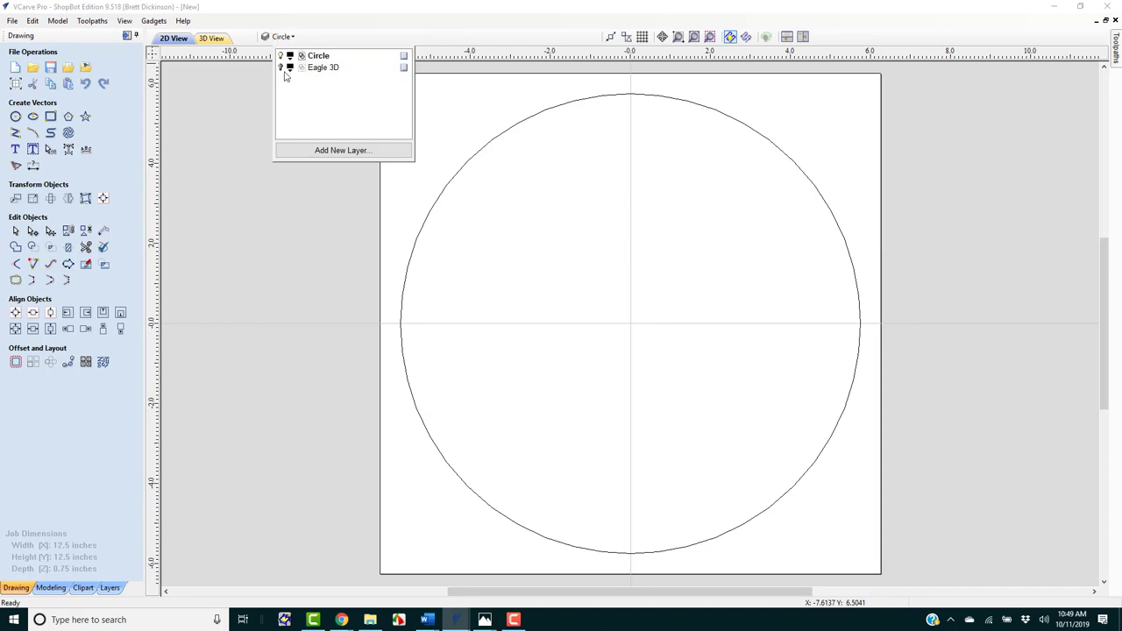
left_click(282, 67)
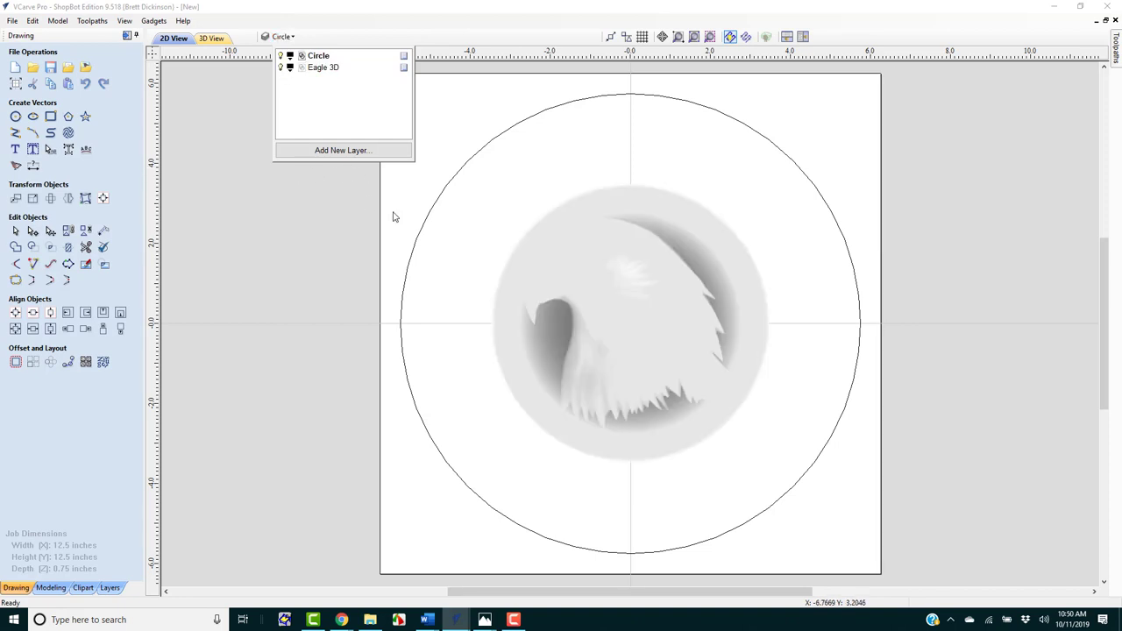
left_click(536, 292)
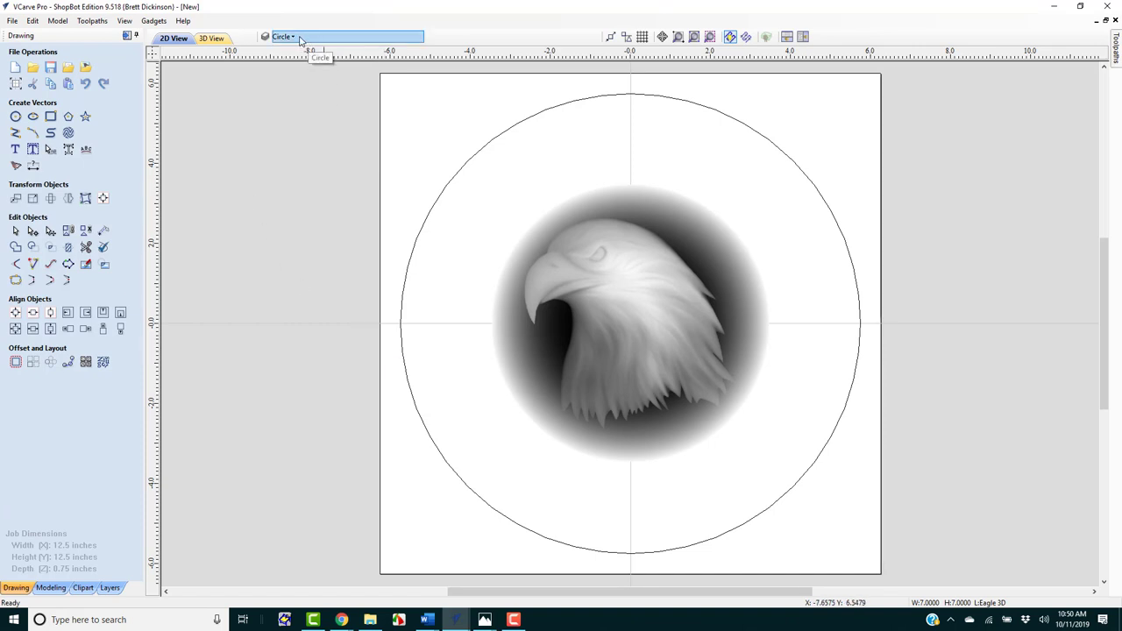
Add a new layer named Inner cirles
left_click(298, 39)
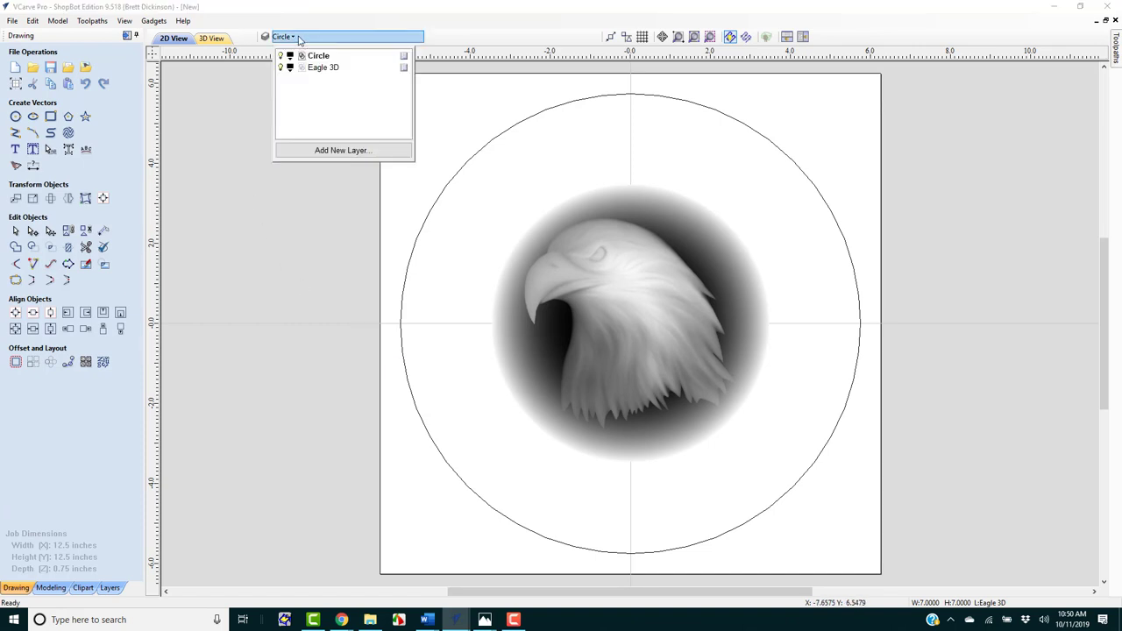
left_click(330, 151)
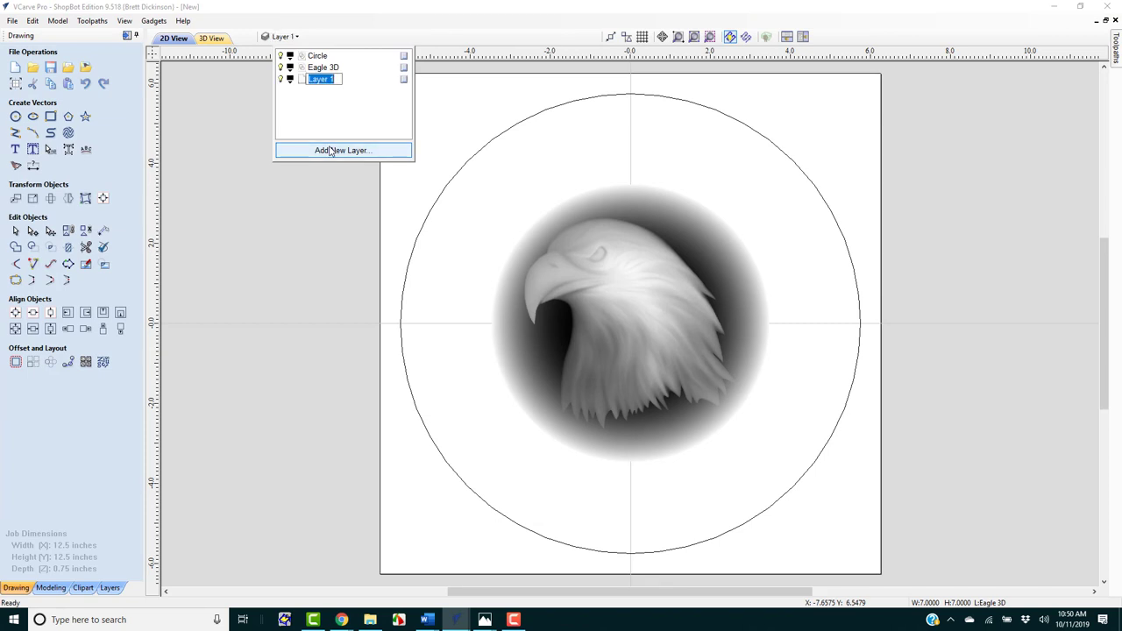
type("Inner circles")
key("Return")
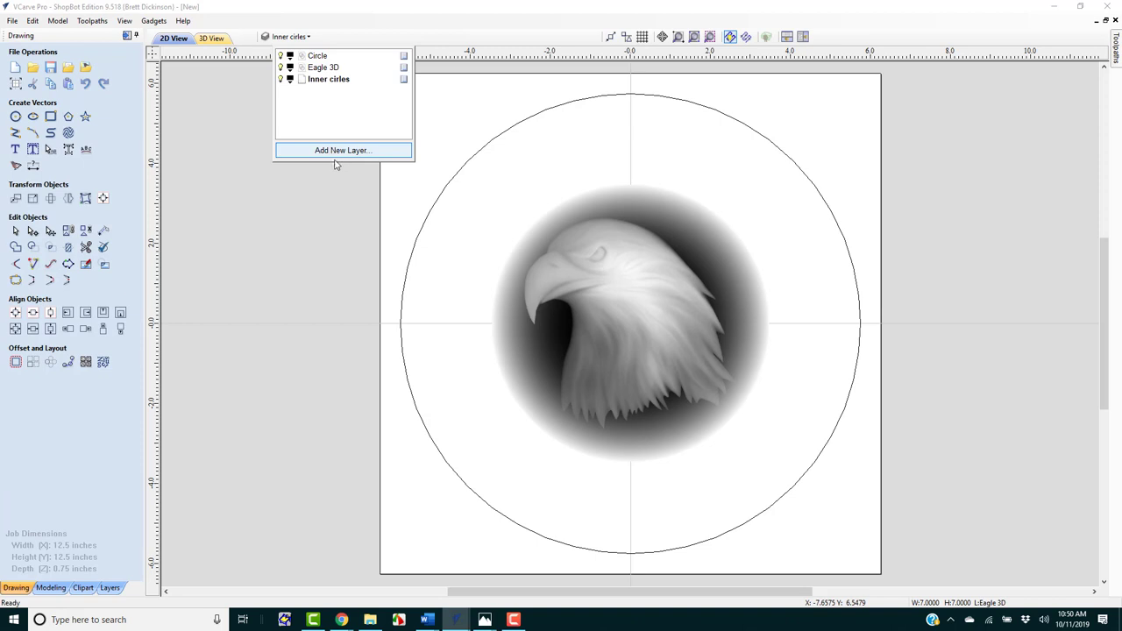
Add two more layers named Minute Marks and Numbers
left_click(344, 151)
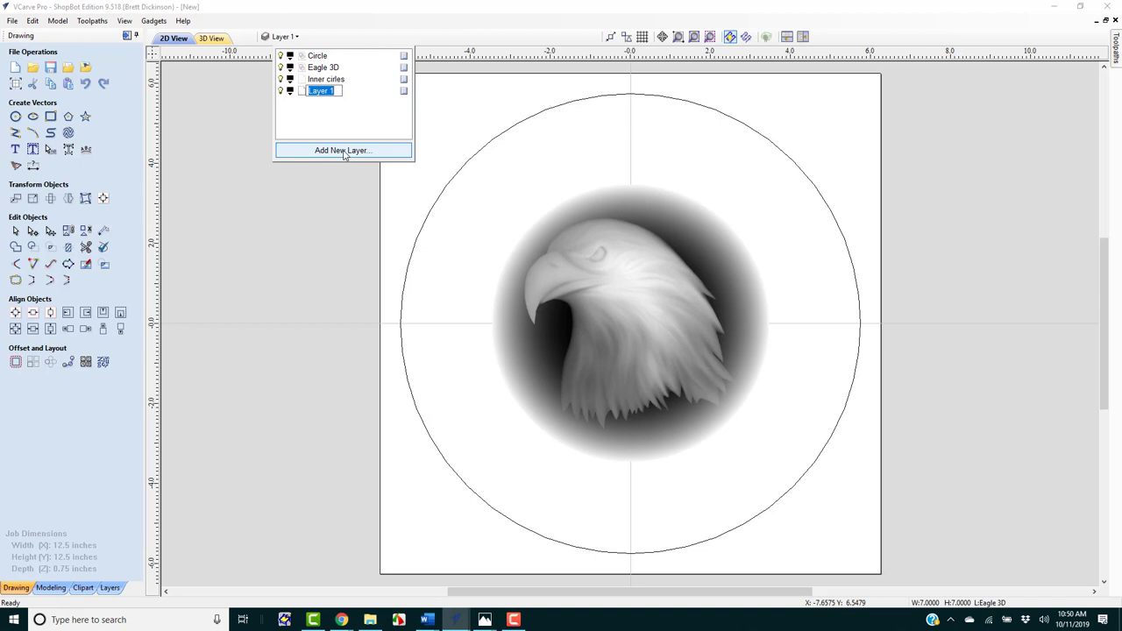
type("Minute Marke")
key("BackSpace")
type("s")
left_click(342, 150)
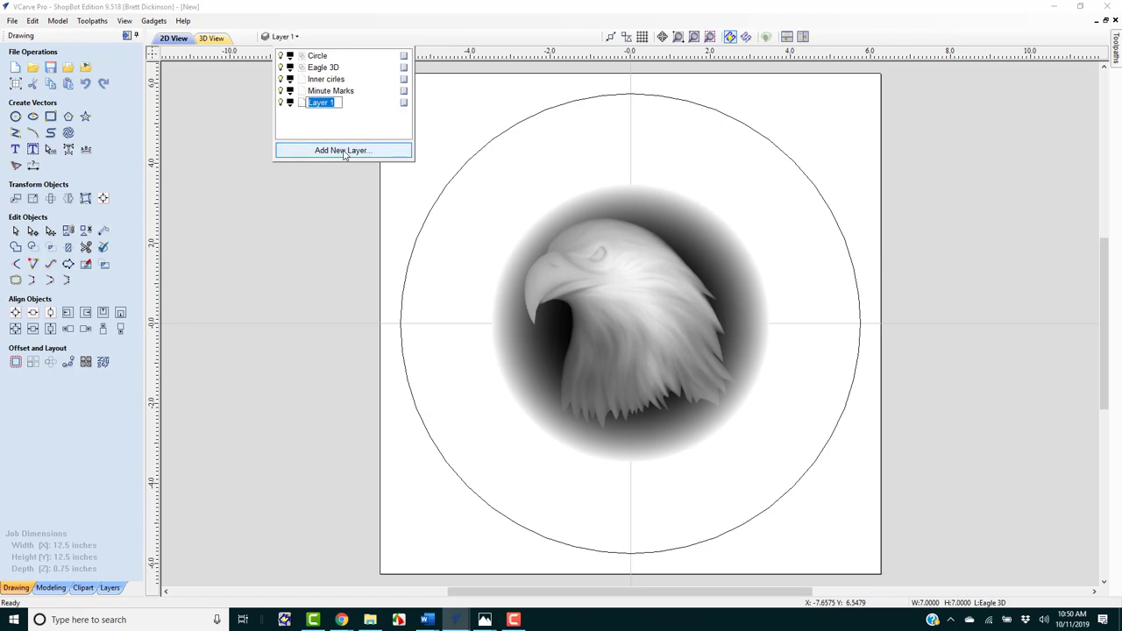
type("Numbers")
left_click(367, 241)
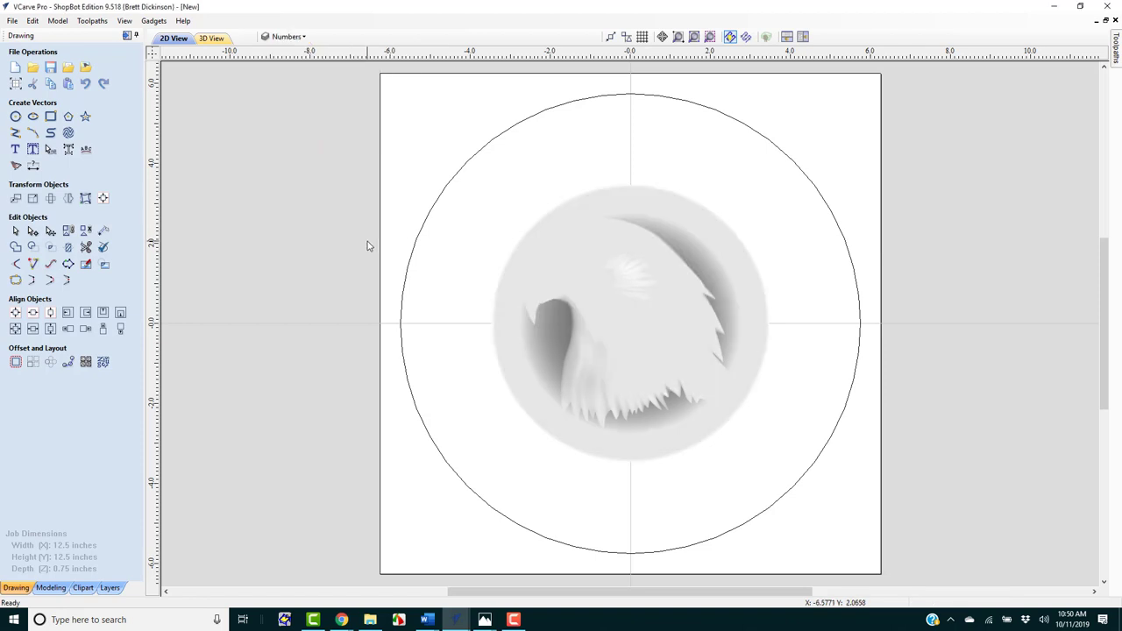
Draw a 9.5 inch diameter circle centred at X 0, Y 0 on the Inner cirles layer
left_click(318, 38)
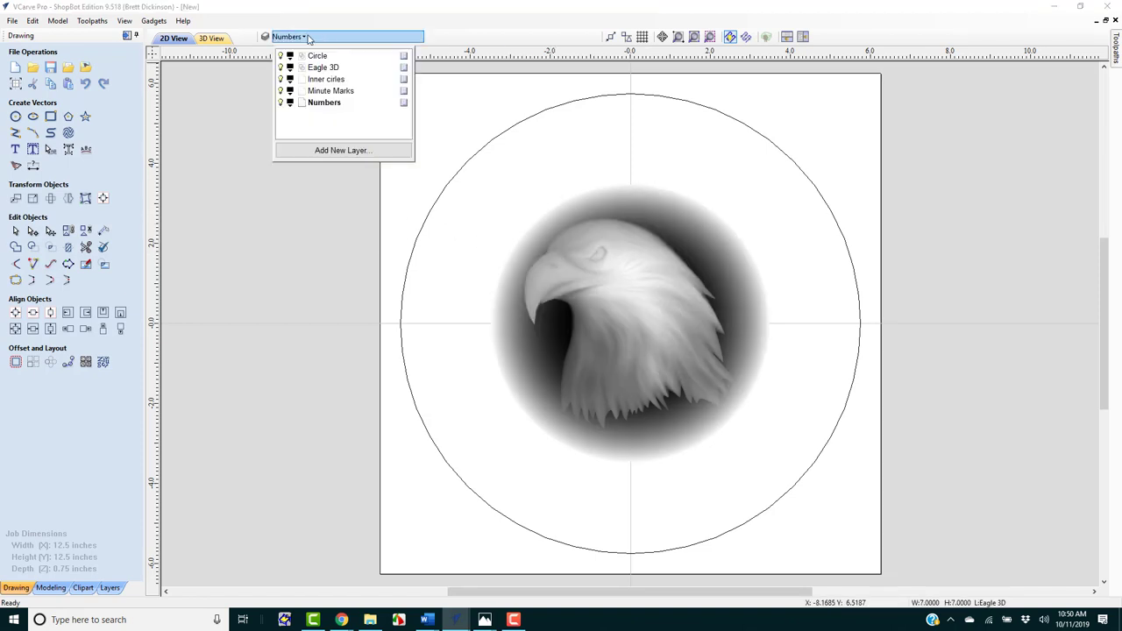
left_click(337, 81)
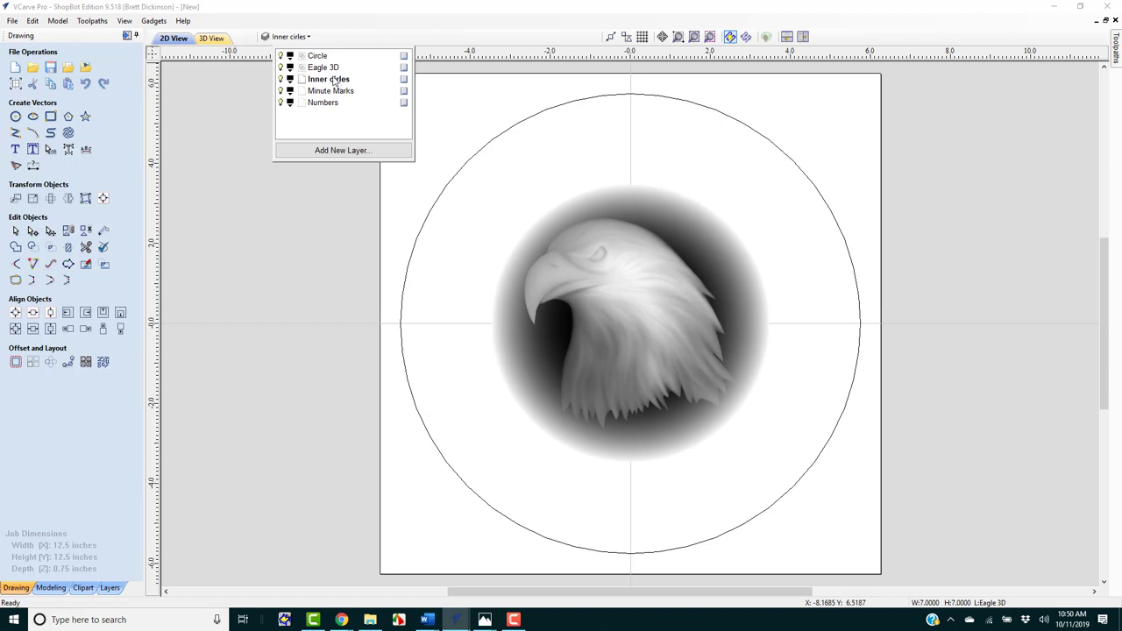
left_click(313, 226)
left_click(15, 119)
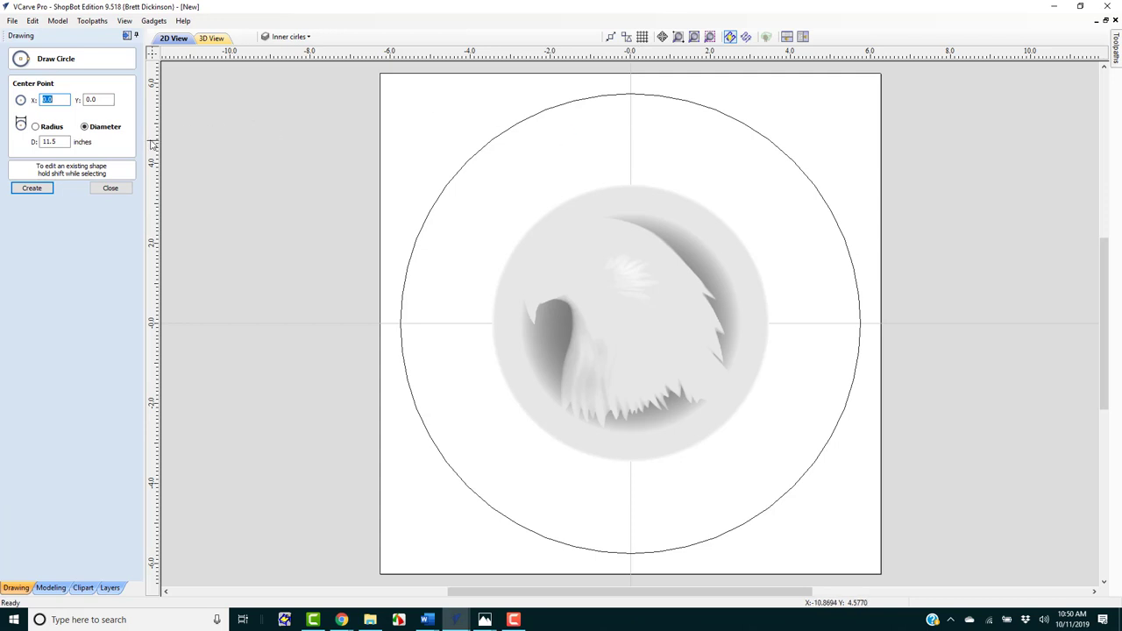
double_click(51, 141)
type("9")
left_click(35, 190)
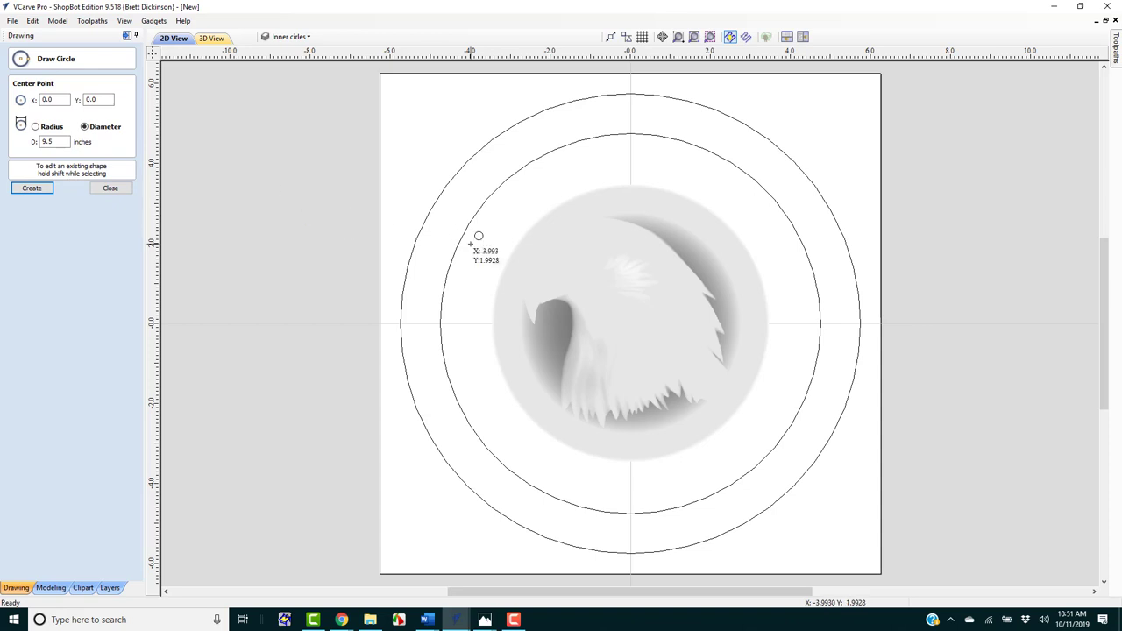
Draw an 8 inch diameter circle centred at X 0, Y 0 inside the 9.5 inch circle
double_click(53, 141)
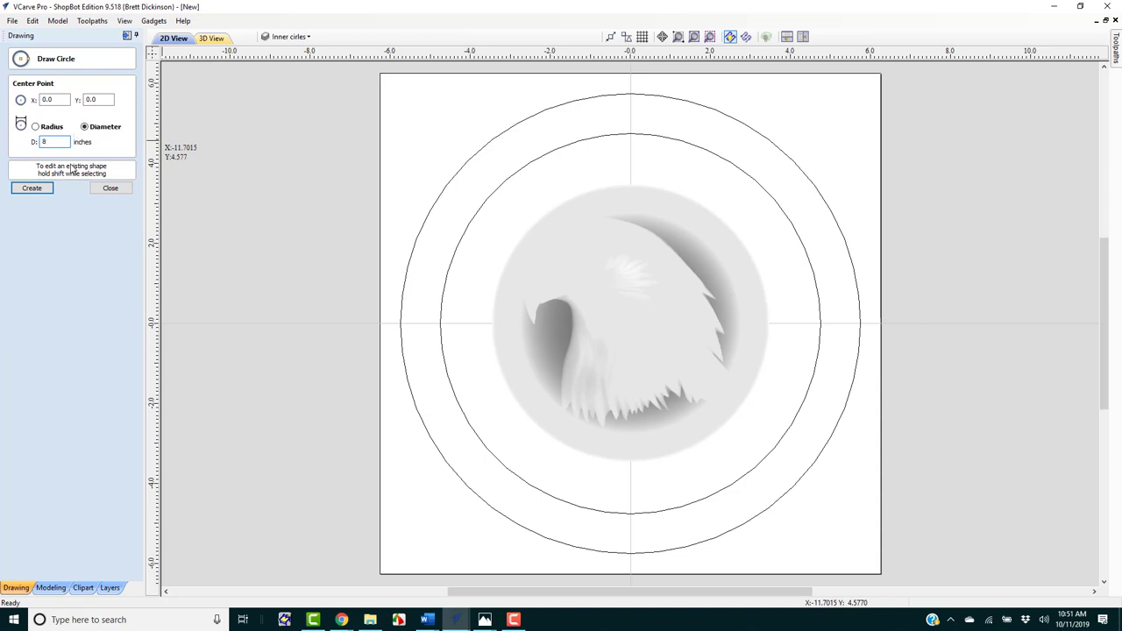
left_click(31, 189)
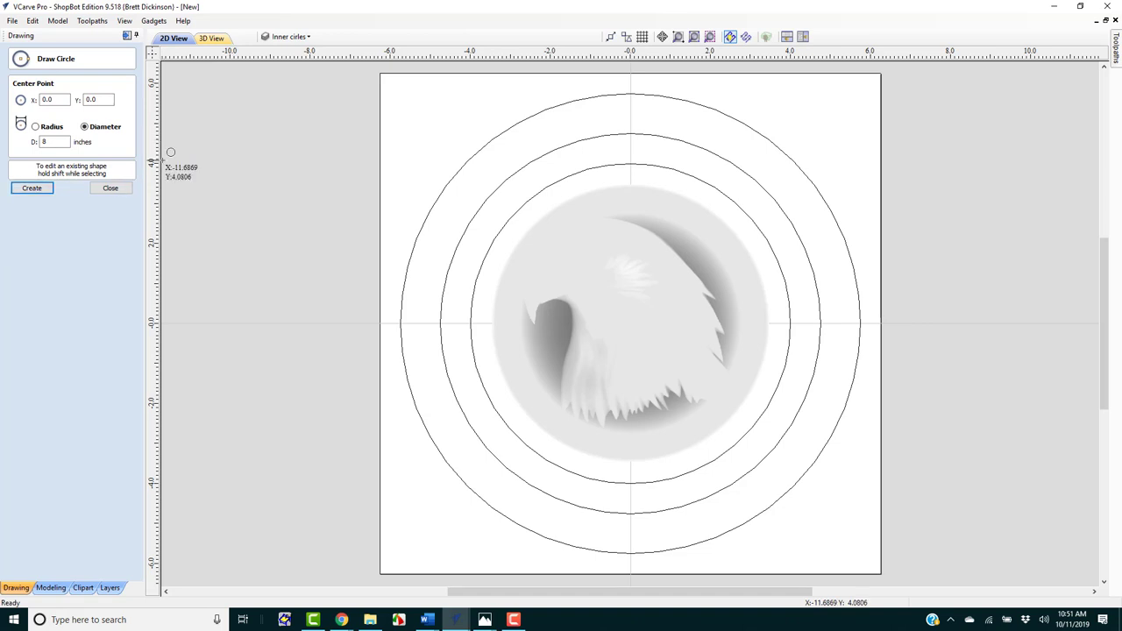
left_click(111, 190)
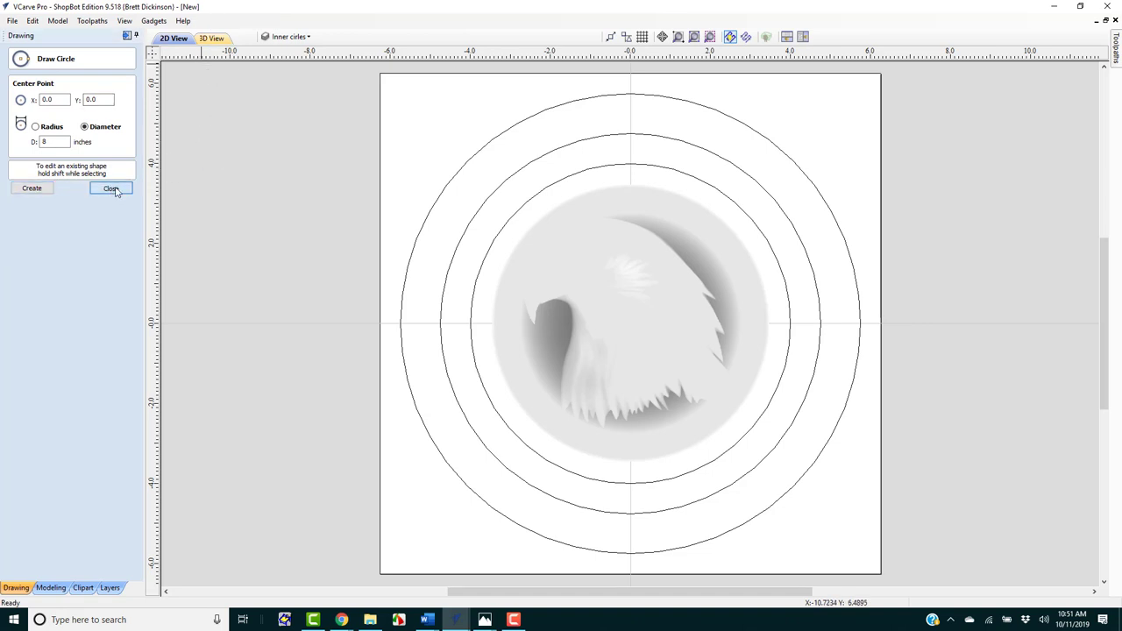
left_click(454, 255)
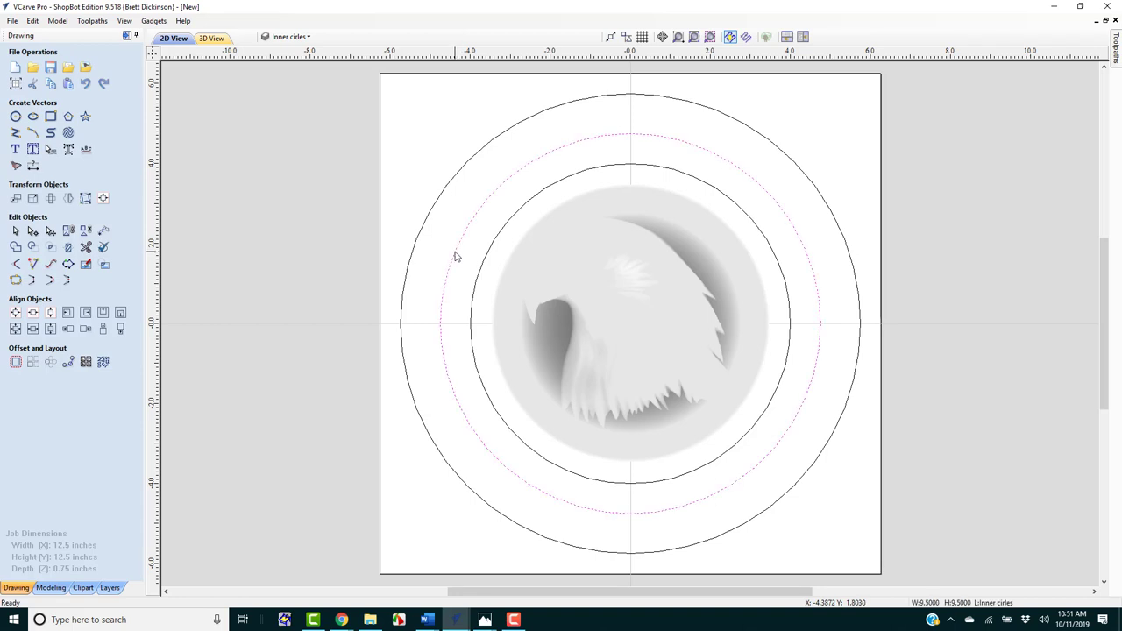
left_click(421, 302)
Draw a 1.25 inch diameter circle centred on the 9.5 inch circle at X -4.75, Y 0
left_click(15, 115)
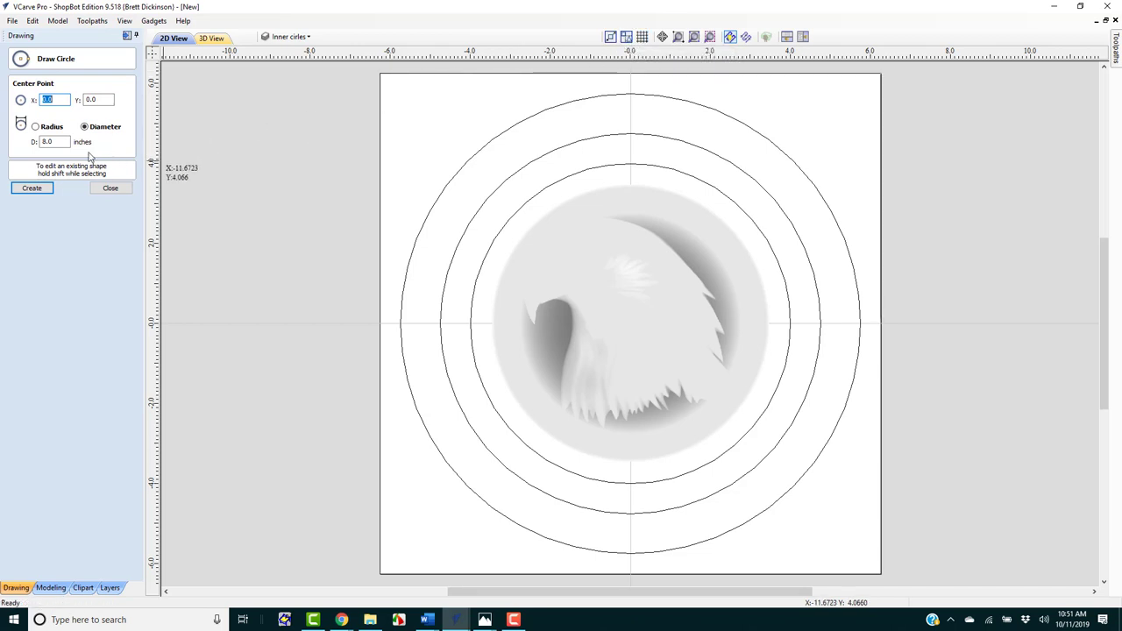
left_click(59, 141)
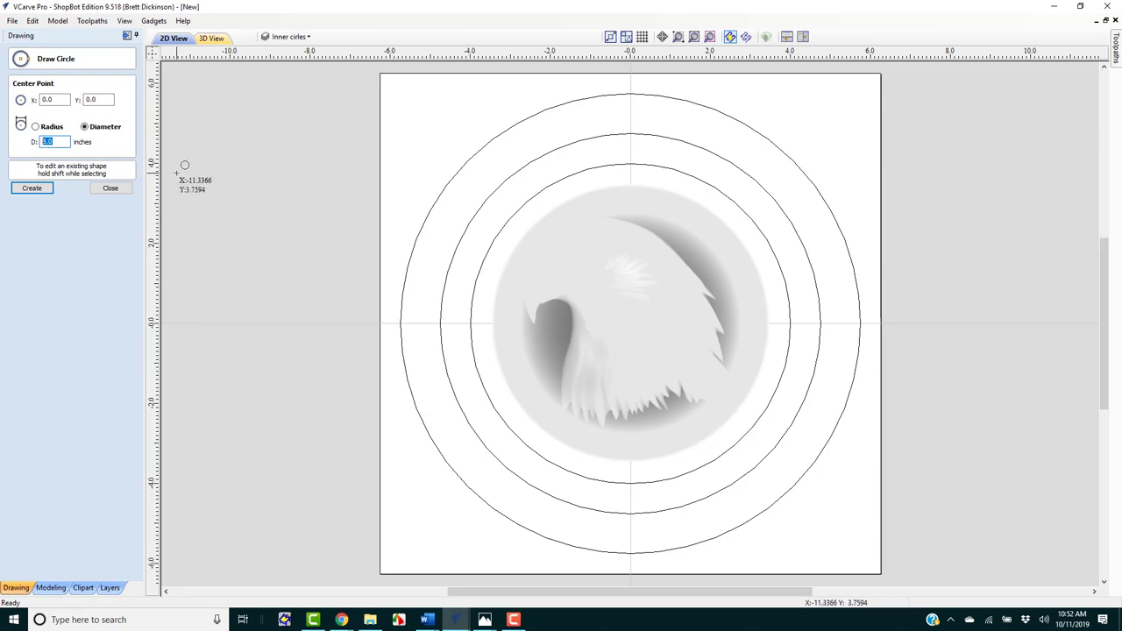
type("1.25")
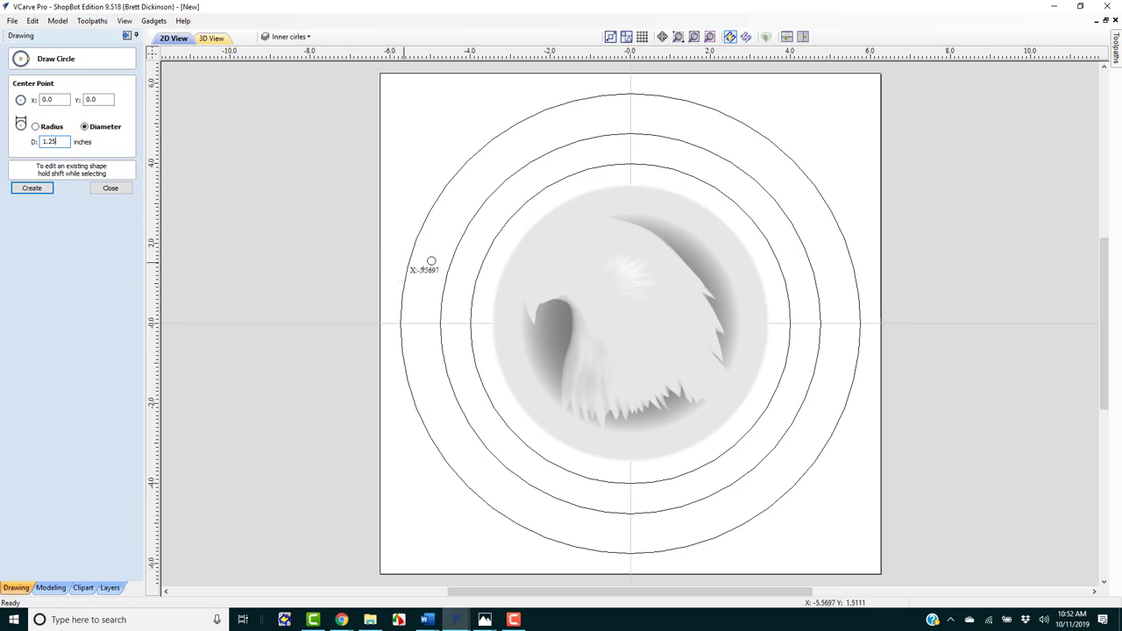
left_click(440, 323)
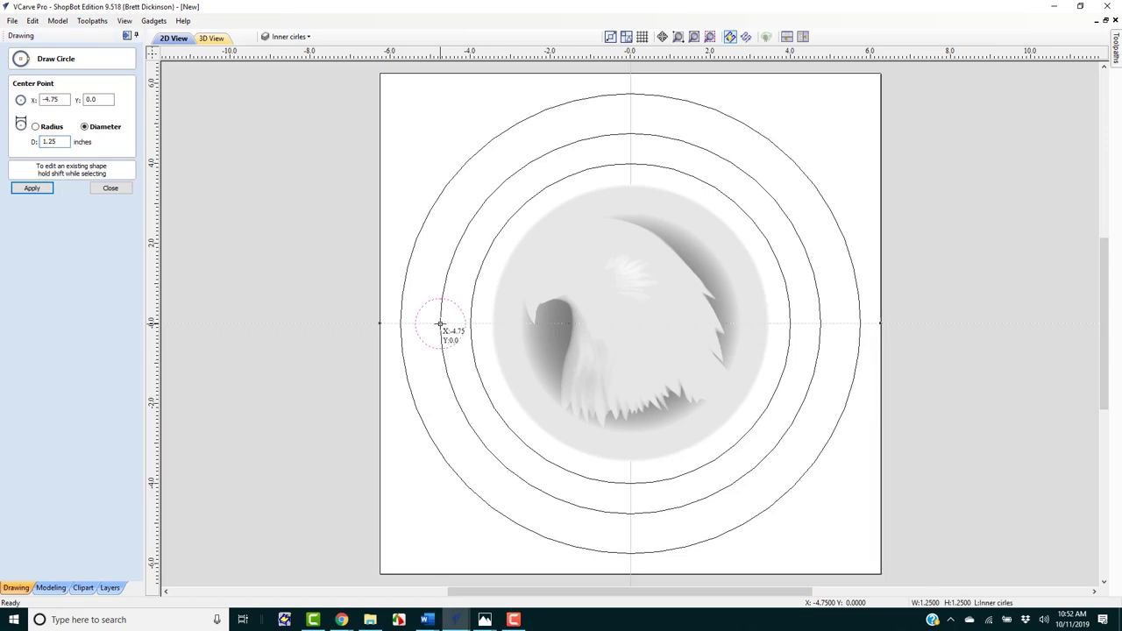
left_click(110, 189)
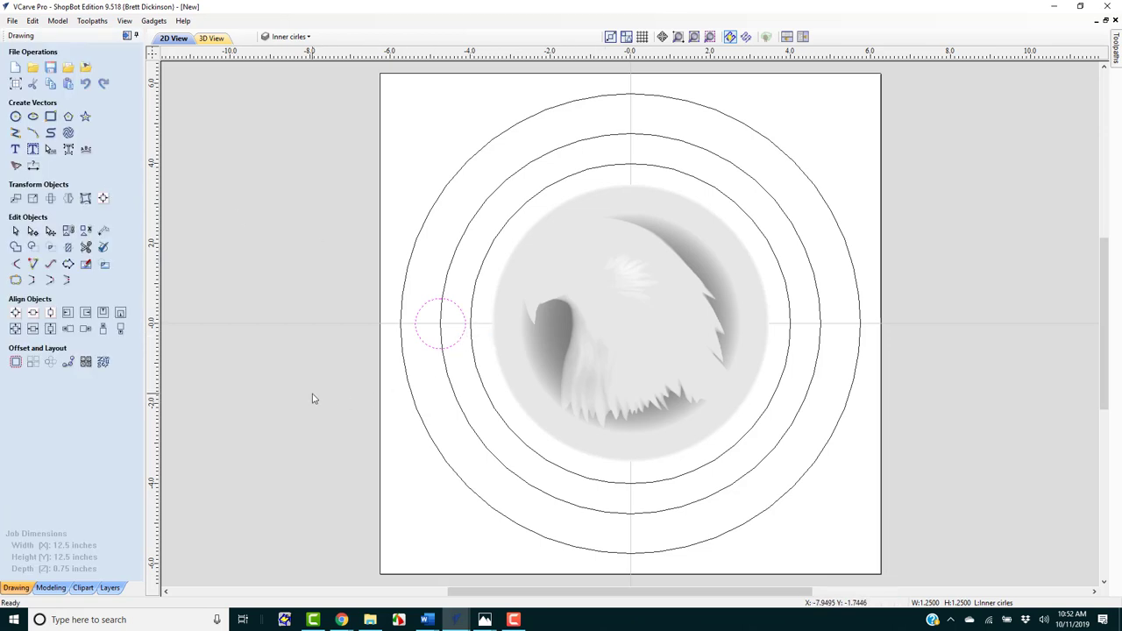
Circular-copy the 1.25 inch circle into 12 grouped items around X 0, Y 0 over a total angle of 360 degrees
left_click(50, 364)
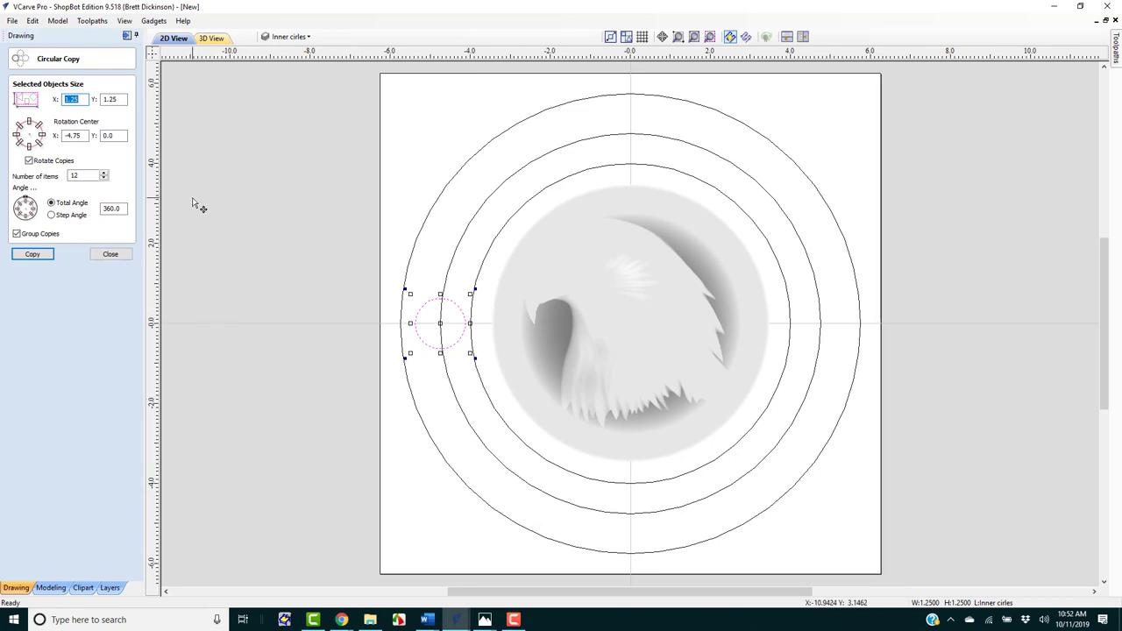
double_click(86, 138)
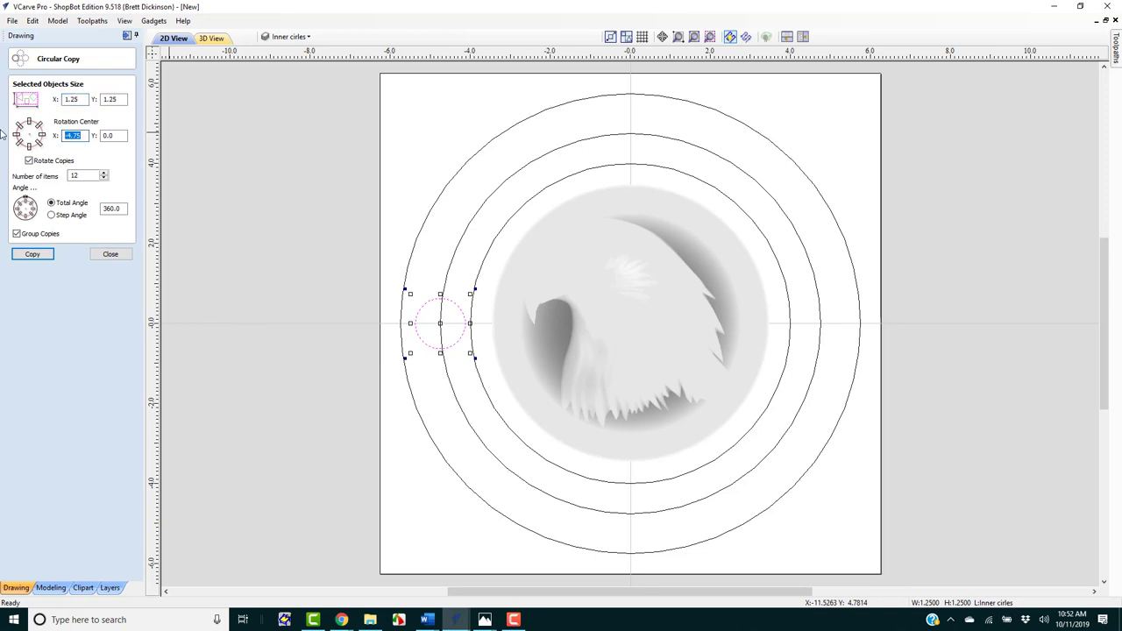
type("0")
left_click(16, 233)
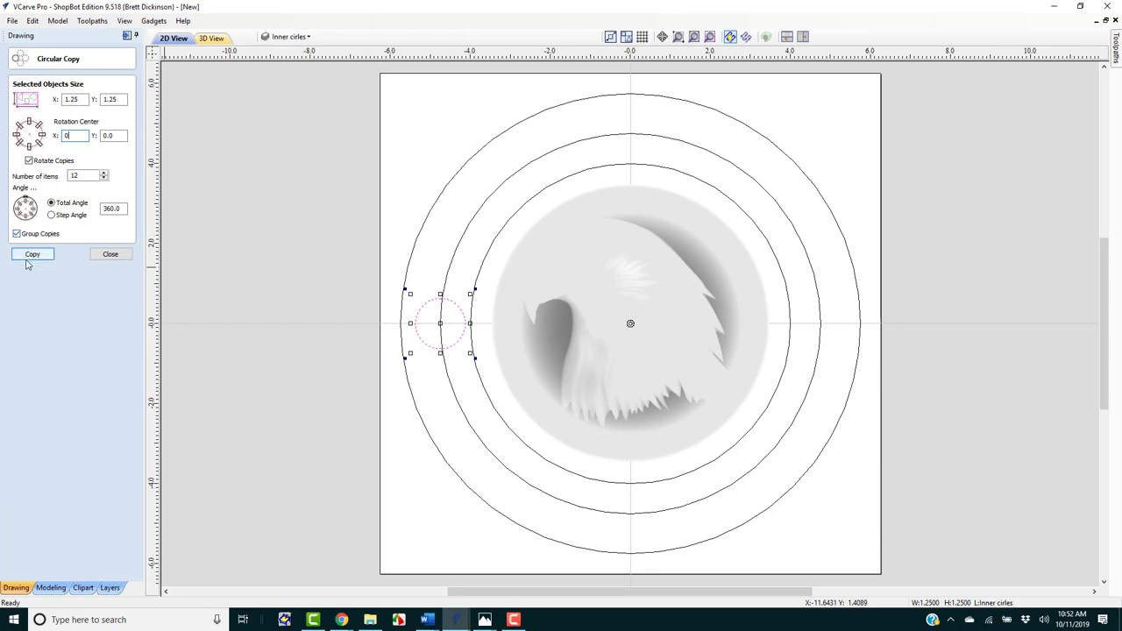
left_click(32, 255)
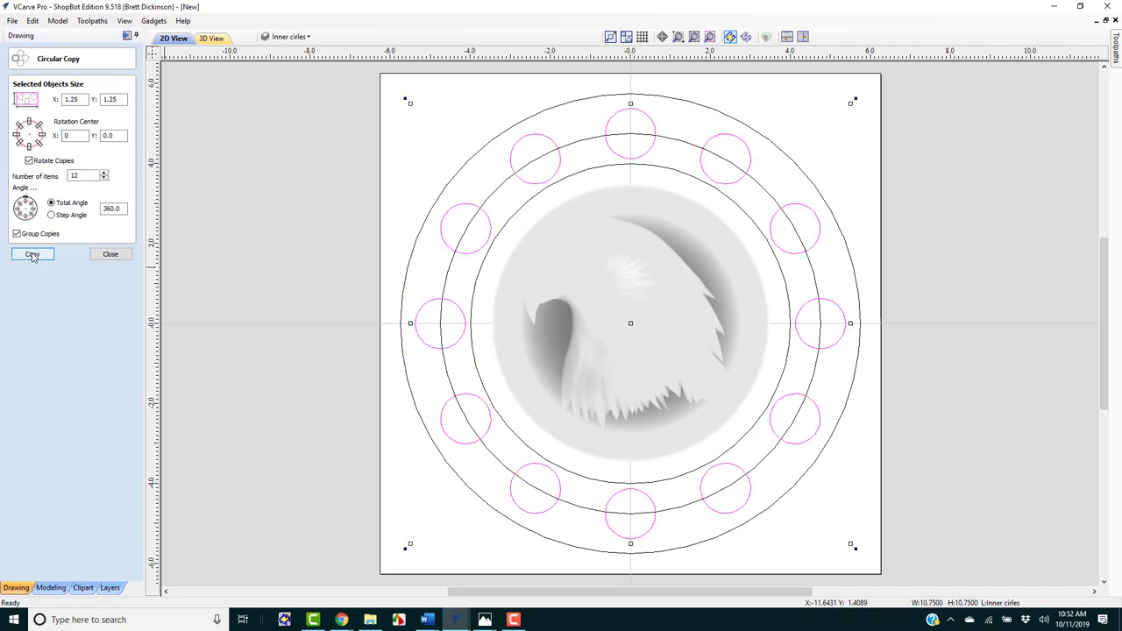
left_click(111, 255)
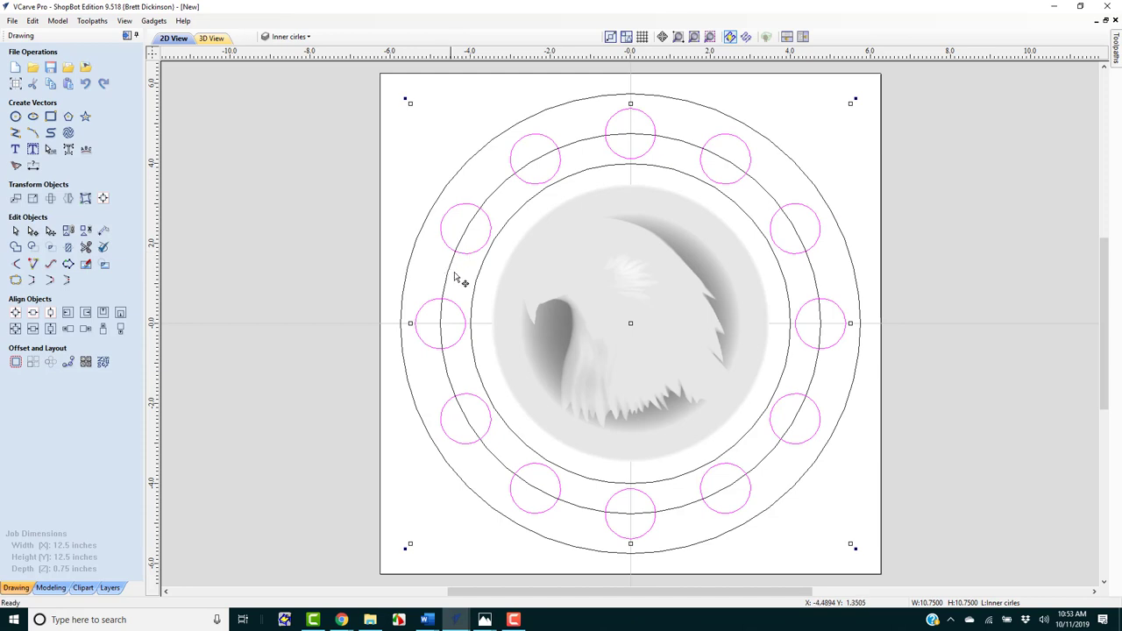
left_click(470, 263)
Add a new layer named Number circles
left_click(309, 36)
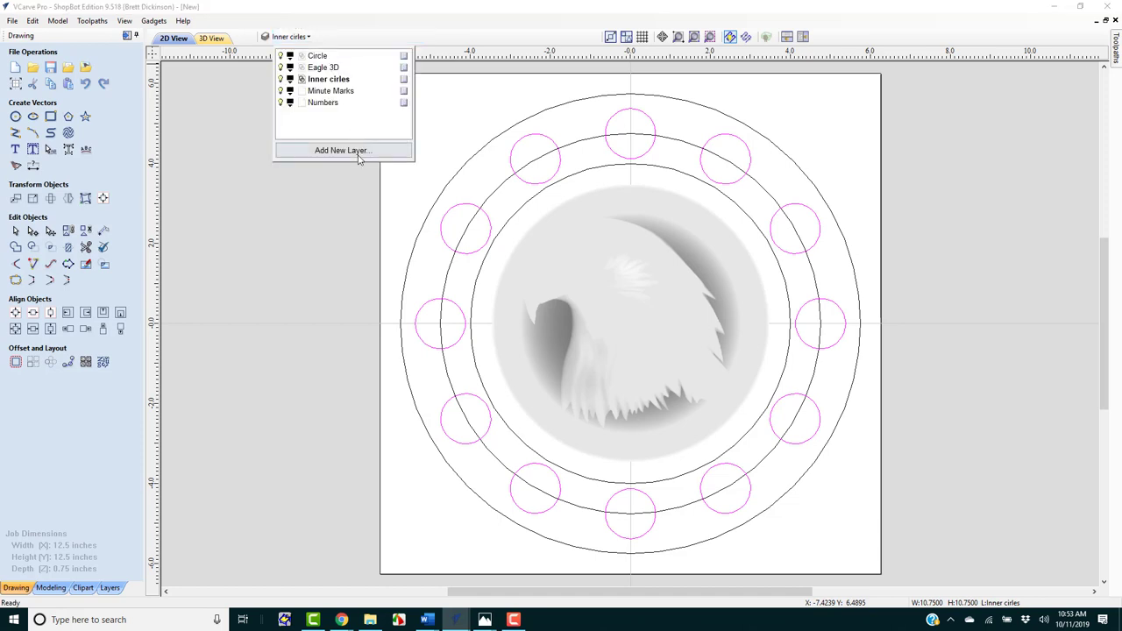
left_click(341, 150)
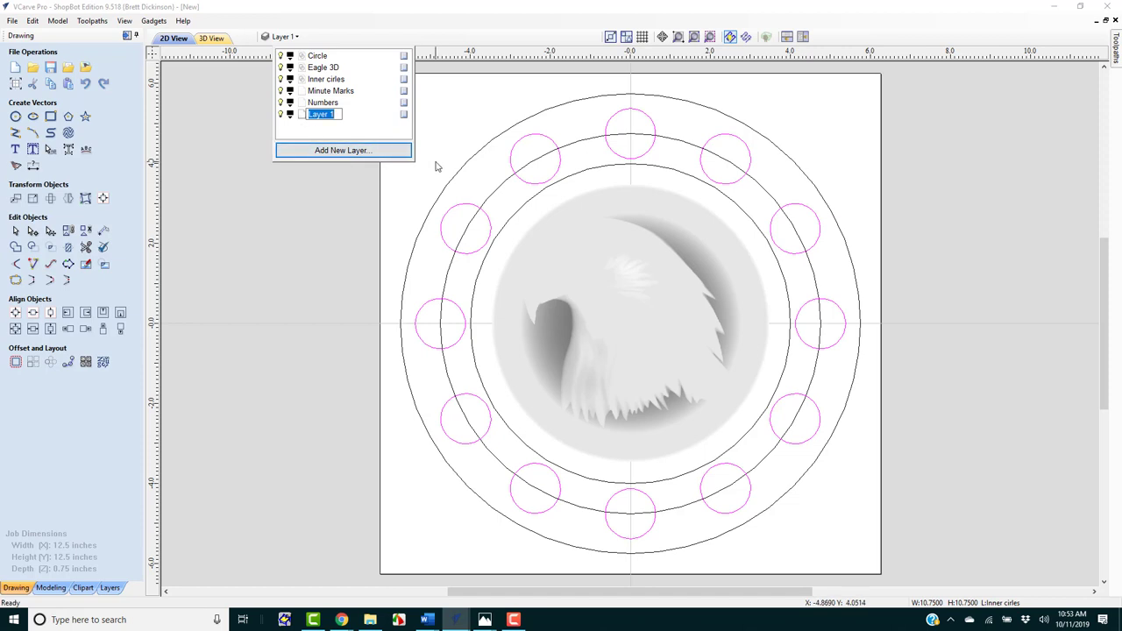
type("Number circles")
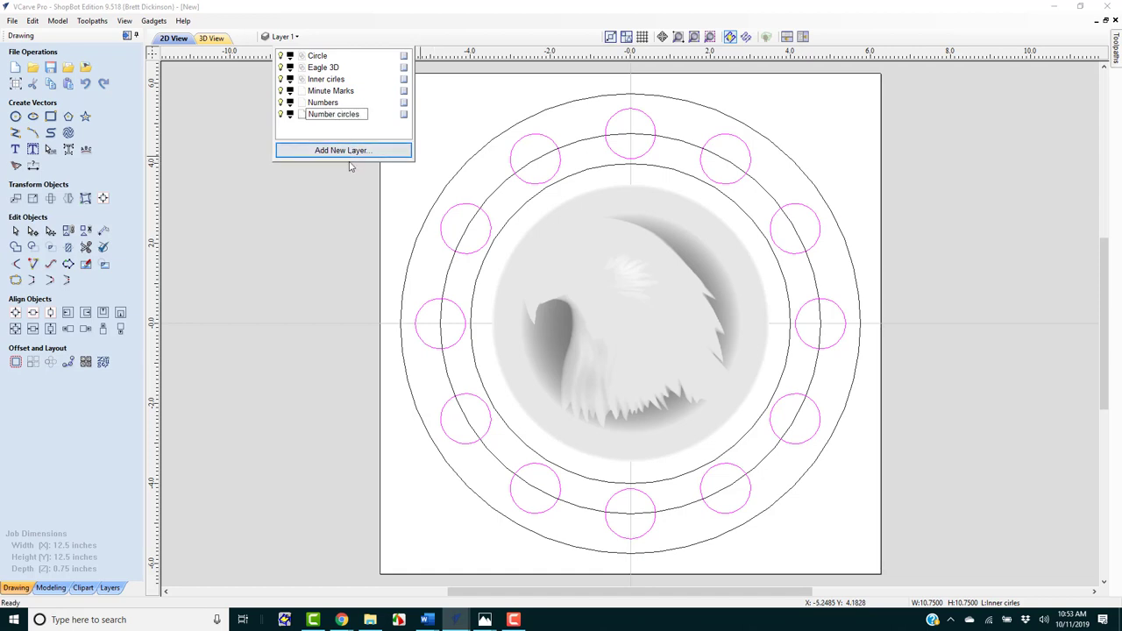
left_click(310, 219)
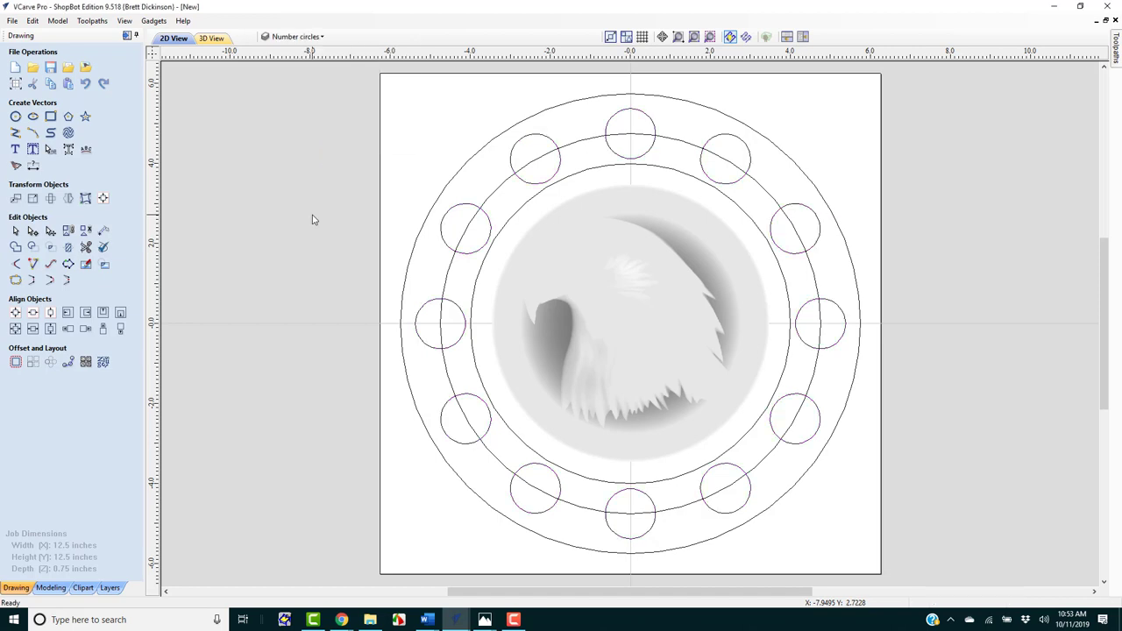
Move the group of twelve 1.25 inch circles to the Number circles layer
left_click(468, 207)
right_click(468, 208)
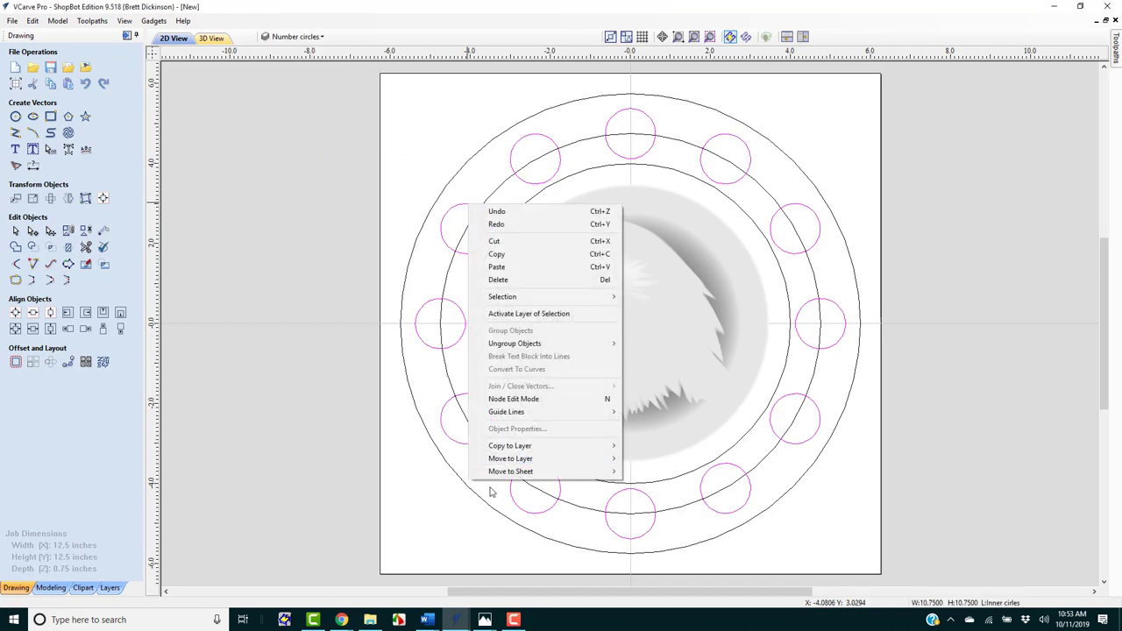
mouse_move(537, 462)
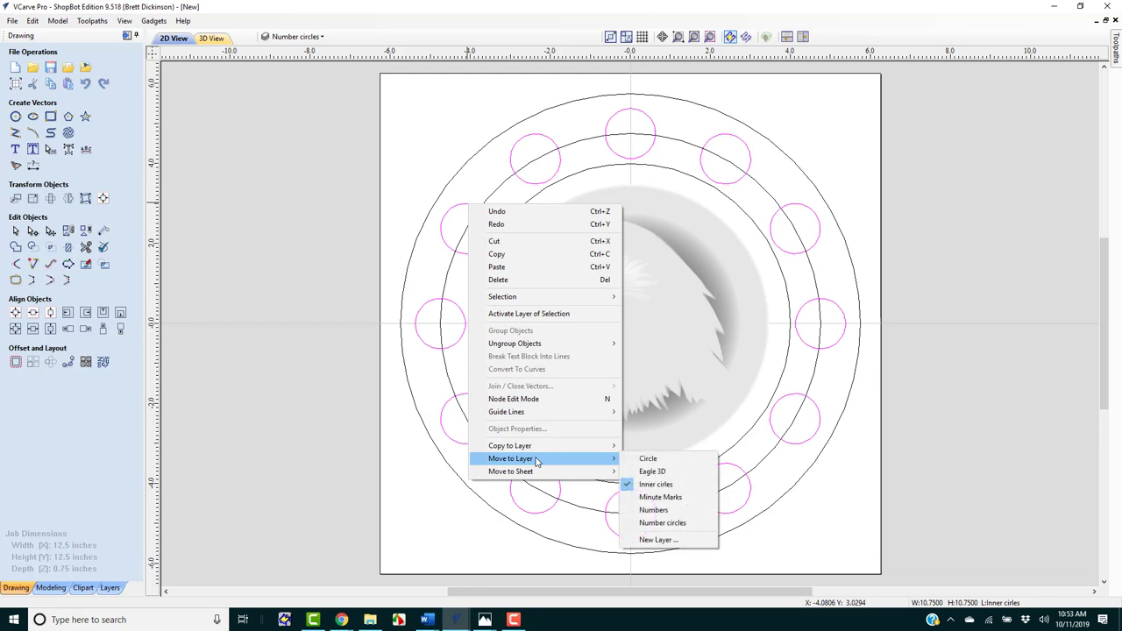
left_click(668, 524)
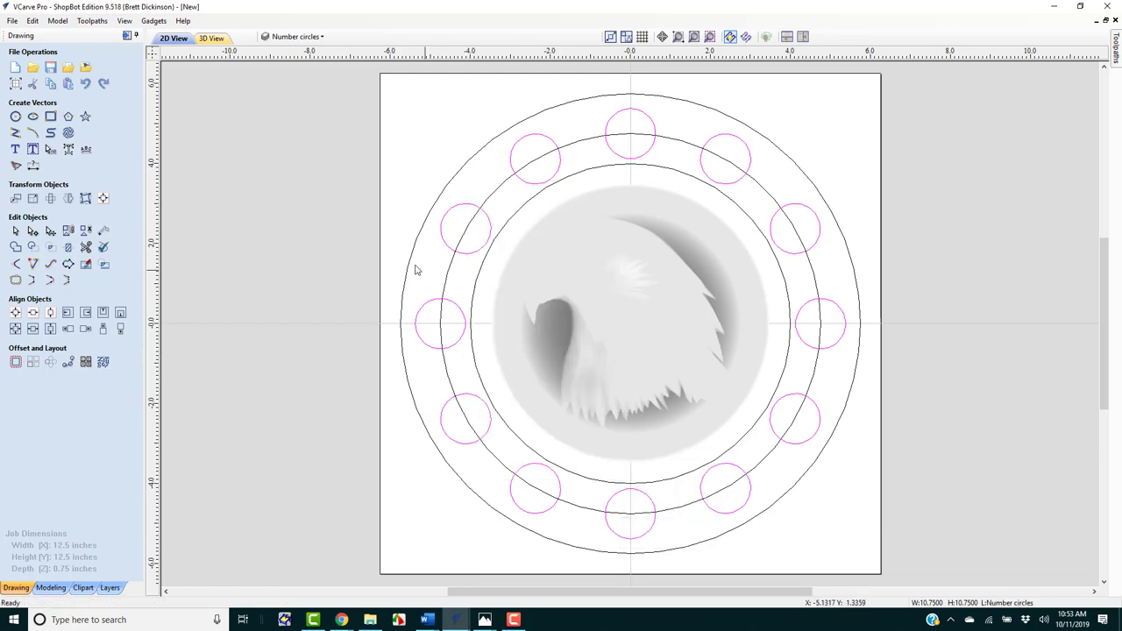
left_click(504, 188)
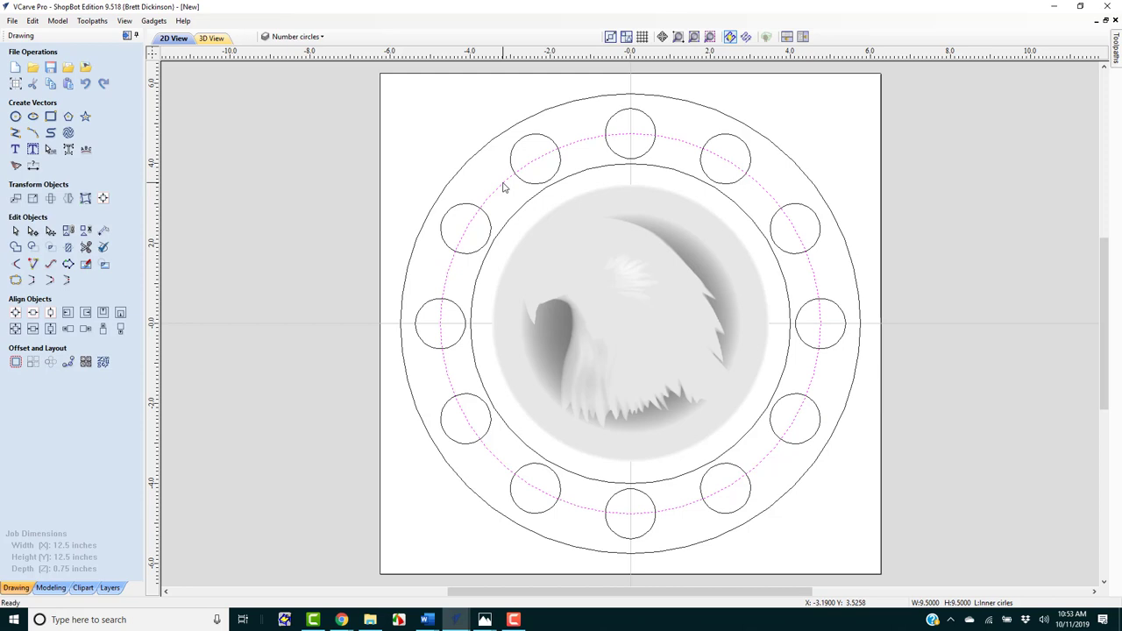
left_click(488, 291)
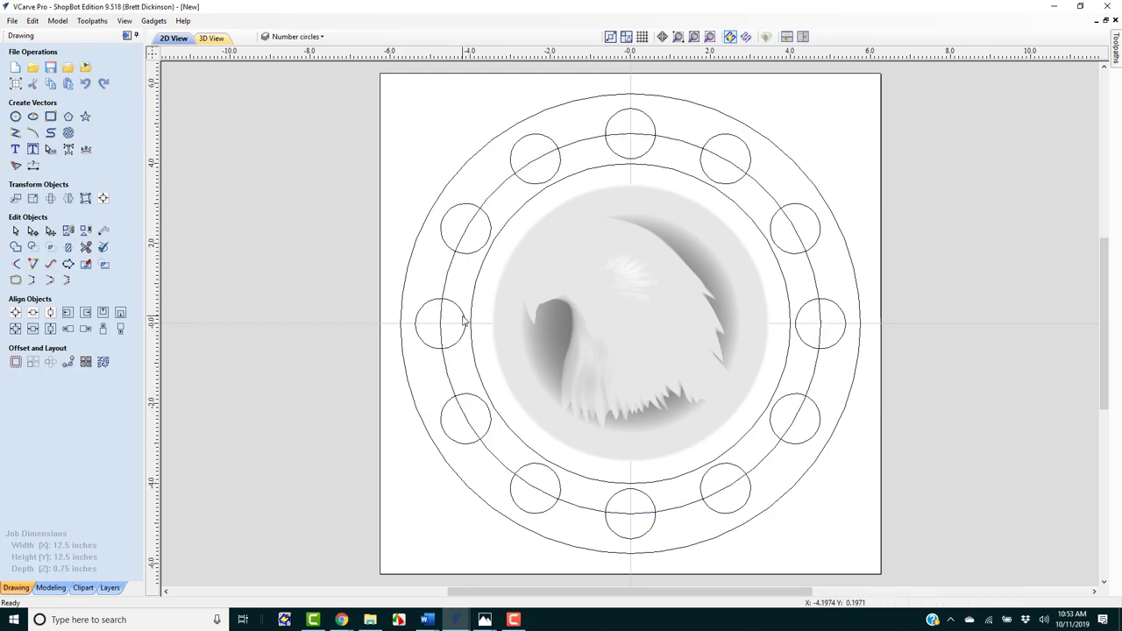
left_click(475, 287)
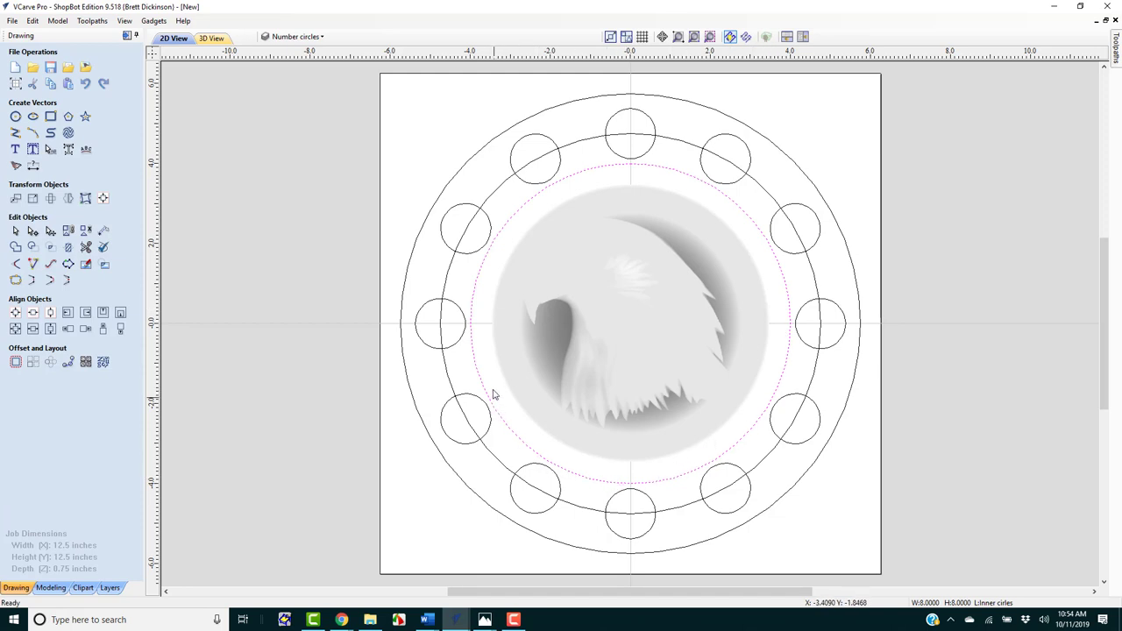
left_click(478, 329)
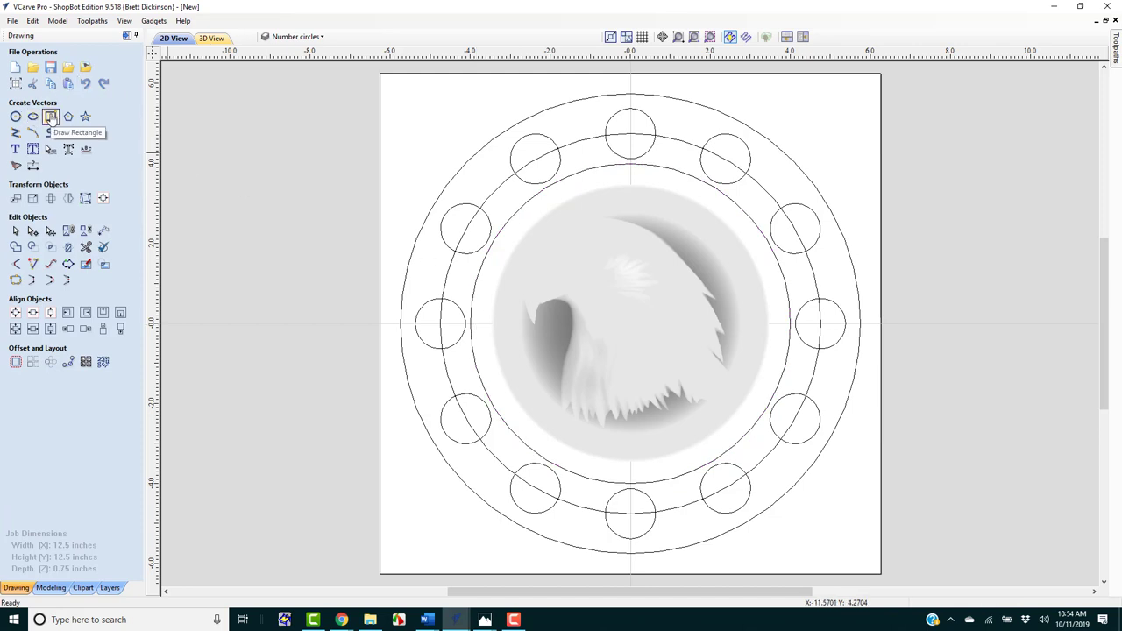
Draw a square-cornered rectangle 0.4 inches wide and 0.1 inches high, centred at about X -3.87, Y 0 across the 8 inch circle
left_click(51, 117)
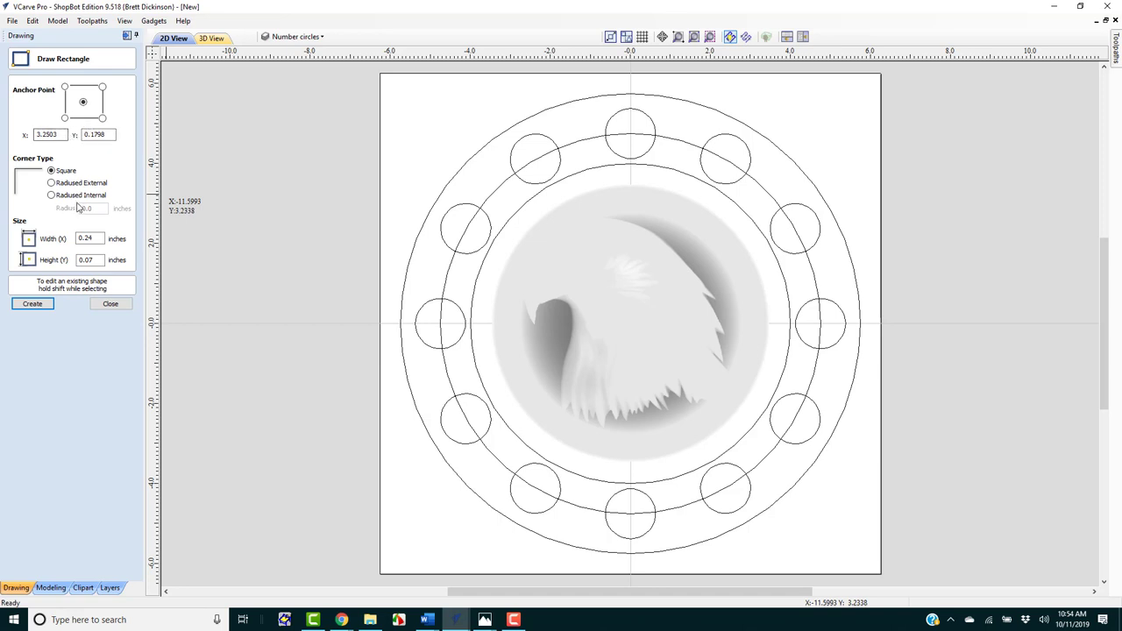
double_click(96, 240)
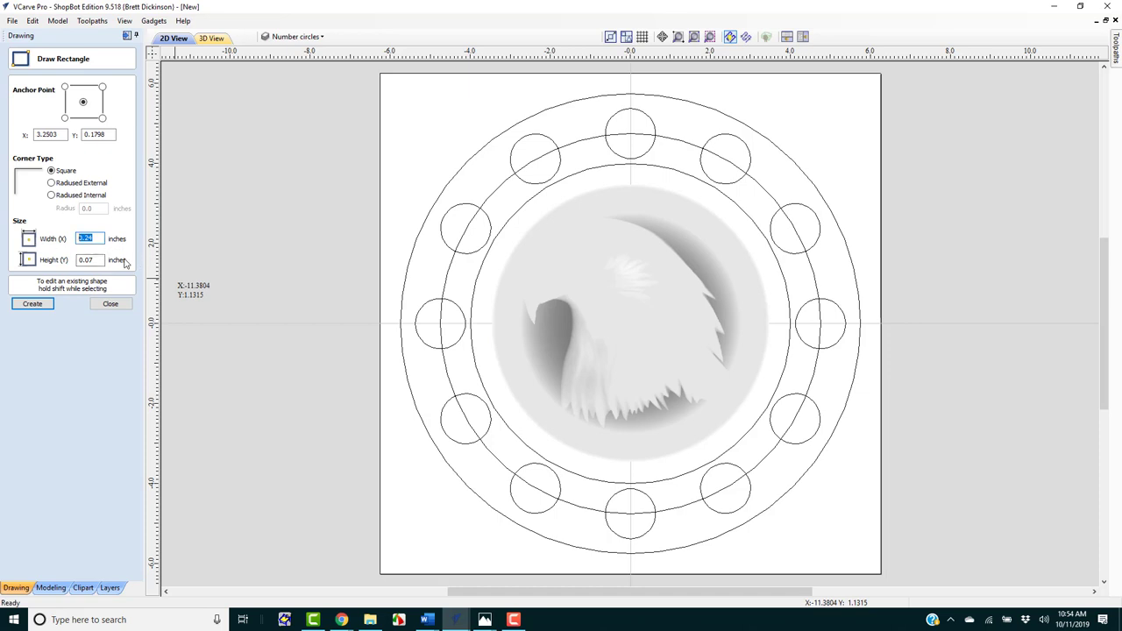
type("-4")
key("Tab")
type(".1")
left_click(478, 324)
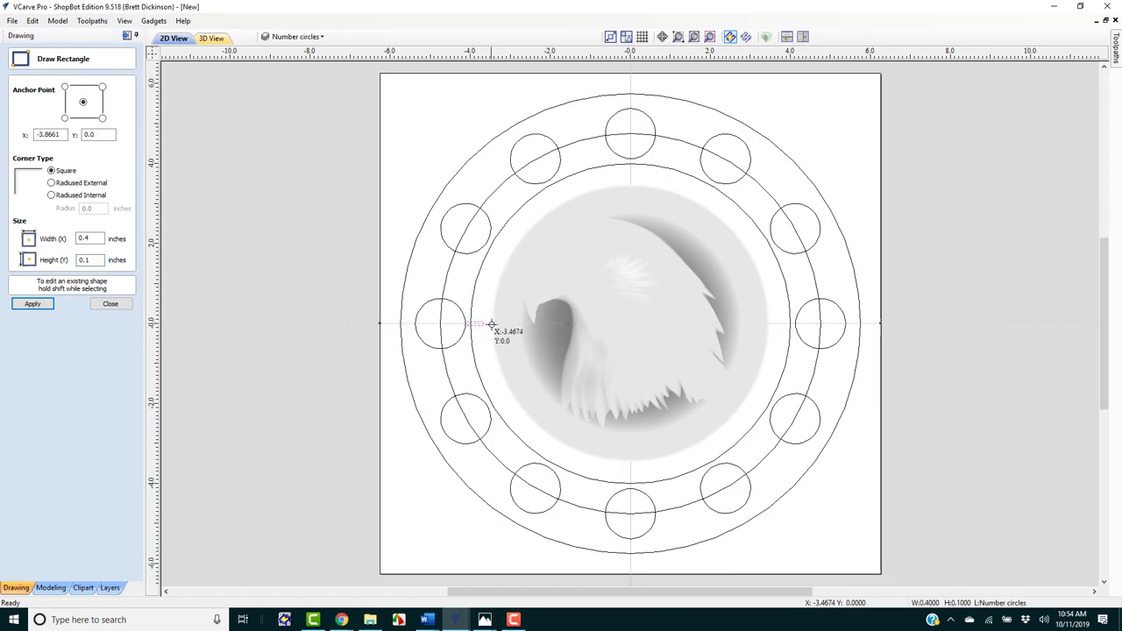
scroll(476, 324, "up", 3)
scroll(478, 323, "up", 3)
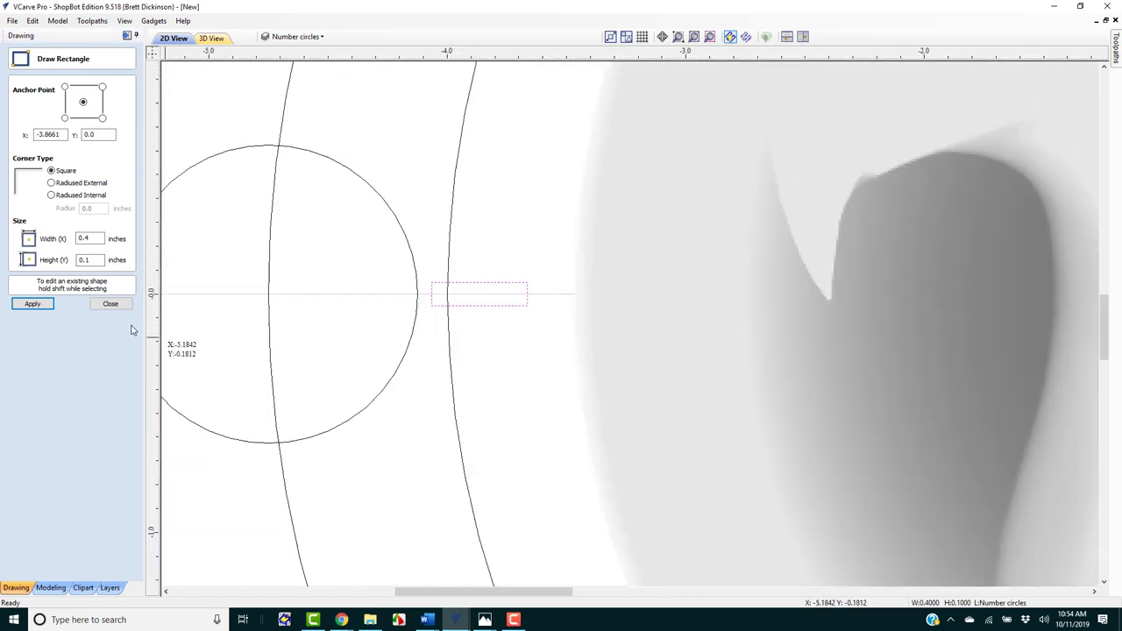
left_click(110, 304)
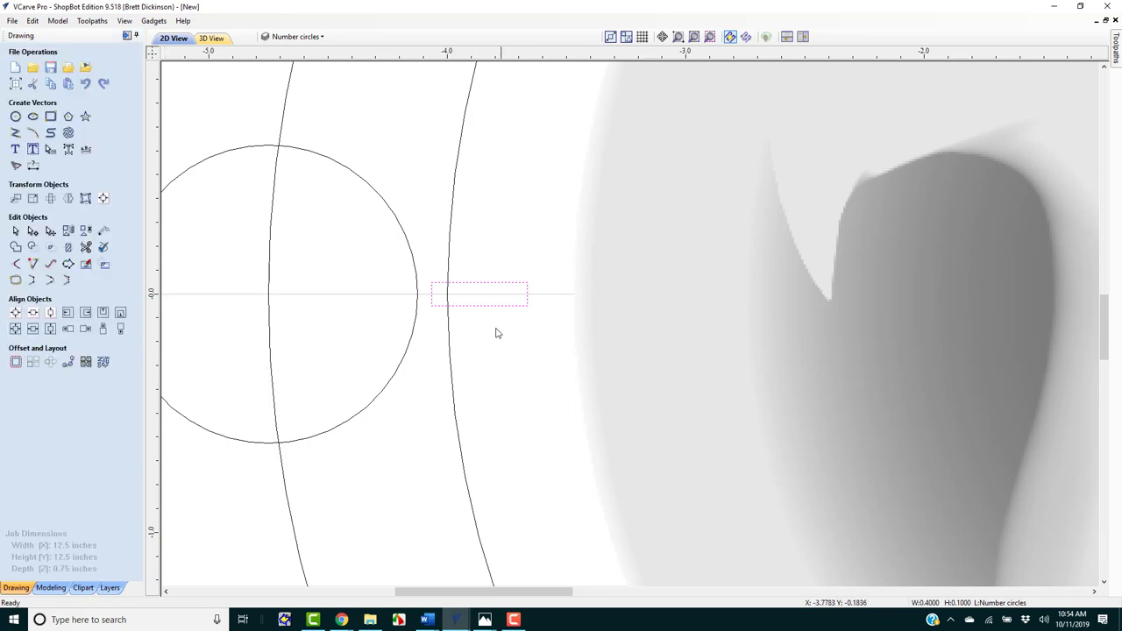
Nudge the rectangle inward to about X -3.81 so its outer end sits just on the 8 inch circle
left_click(481, 301)
key("Right")
key("Right")
key("Right")
key("Right")
key("Right")
key("Right")
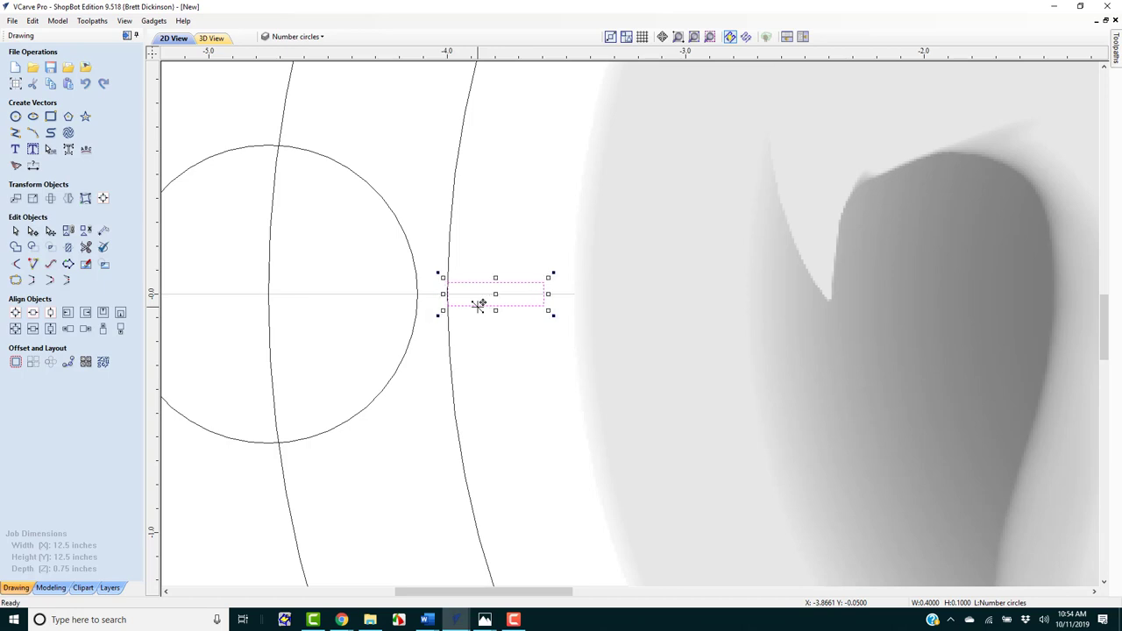
key("Left")
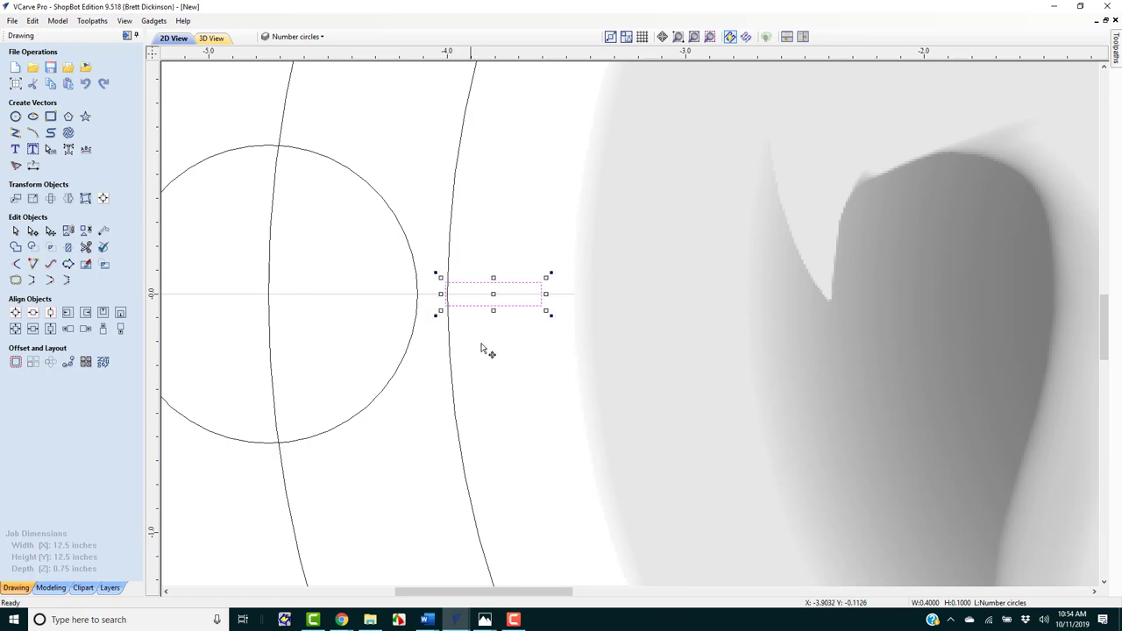
left_click(524, 372)
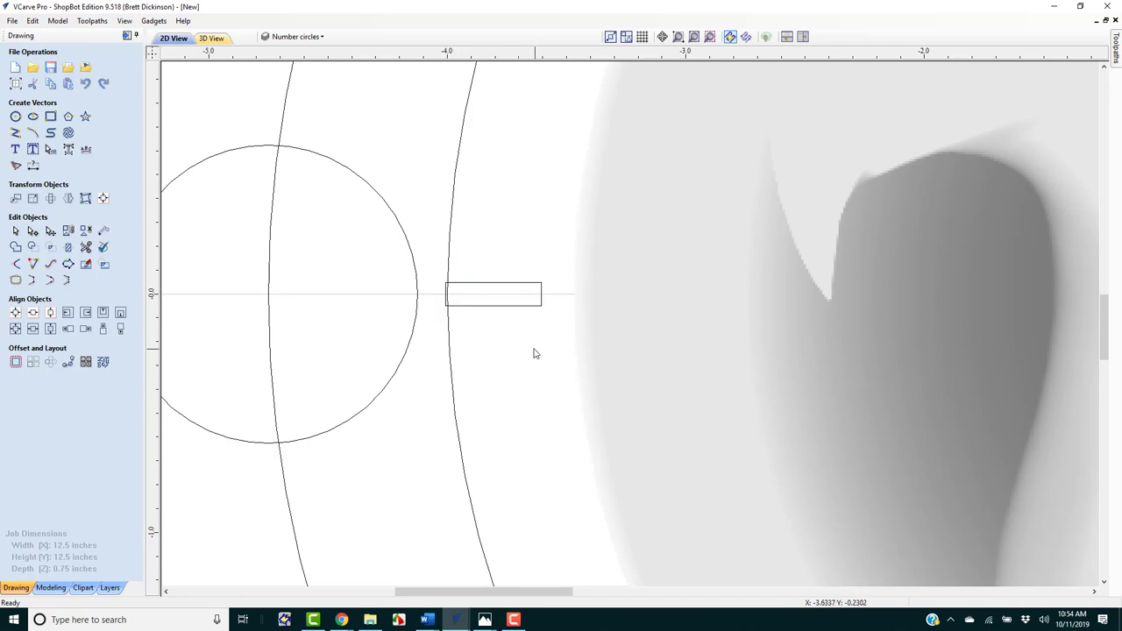
Try to circular-copy the rectangle into 12 grouped items around its own centre
scroll(533, 351, "down", 2)
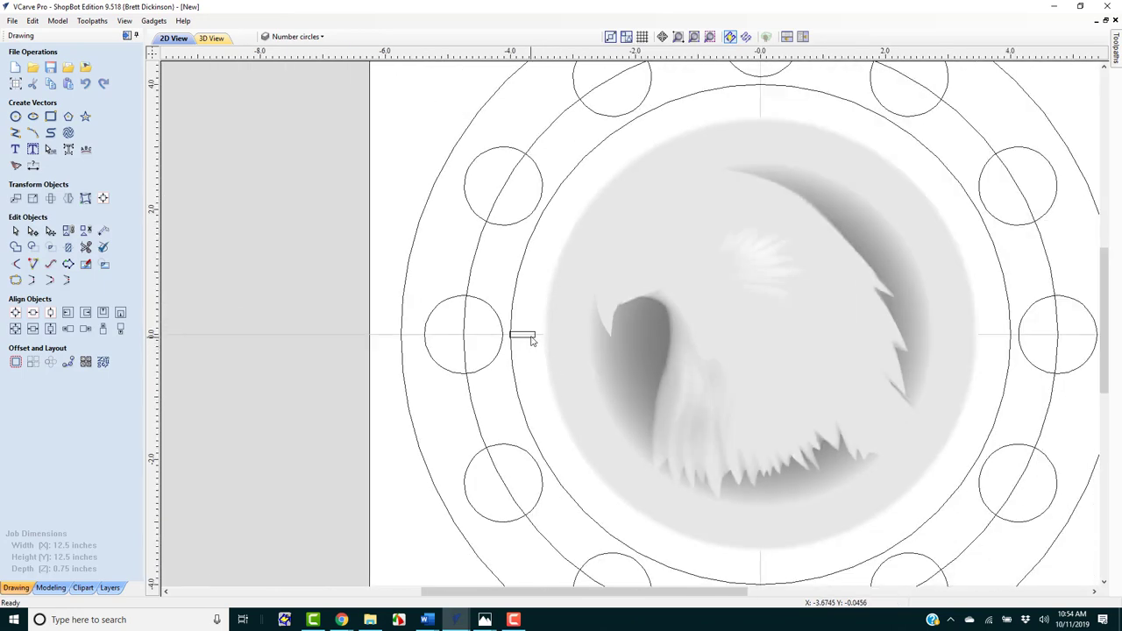
left_click(526, 334)
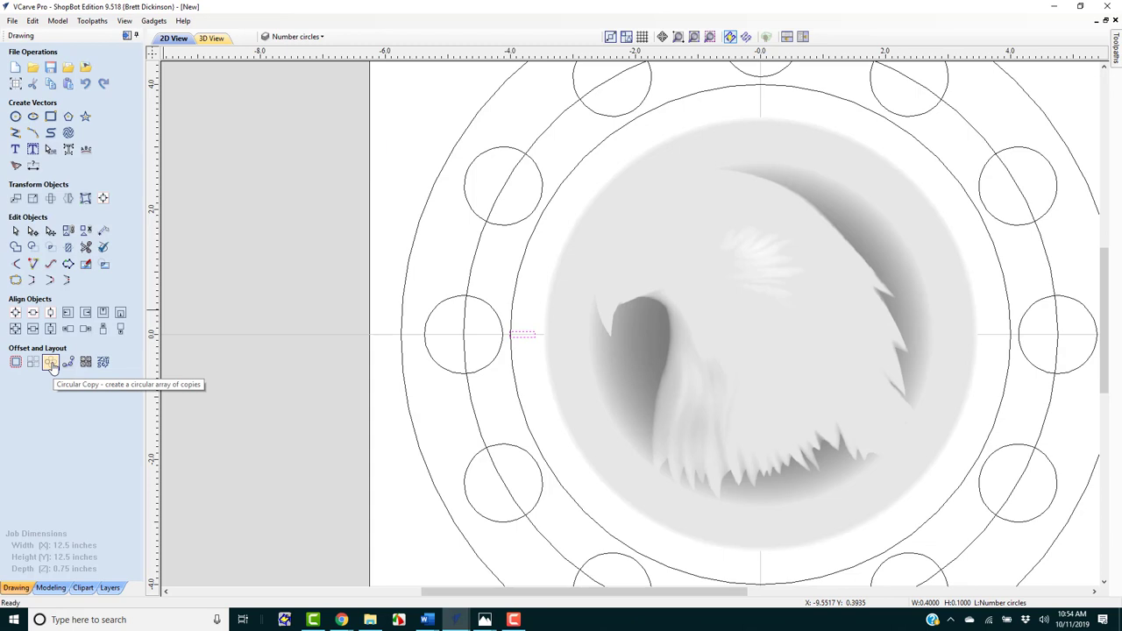
left_click(50, 363)
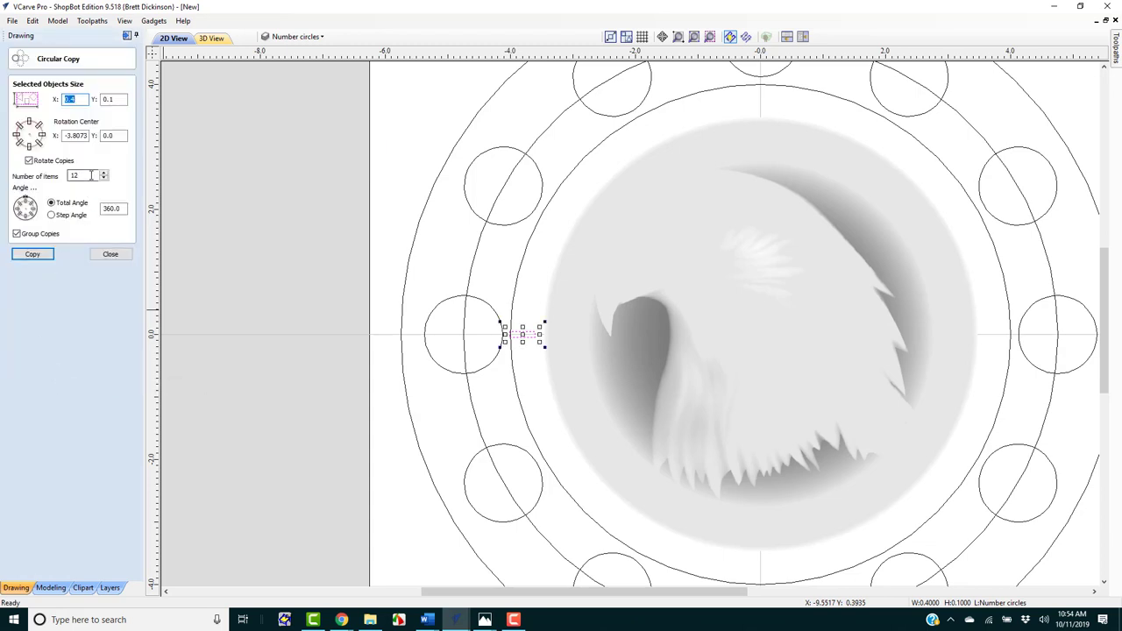
left_click(33, 256)
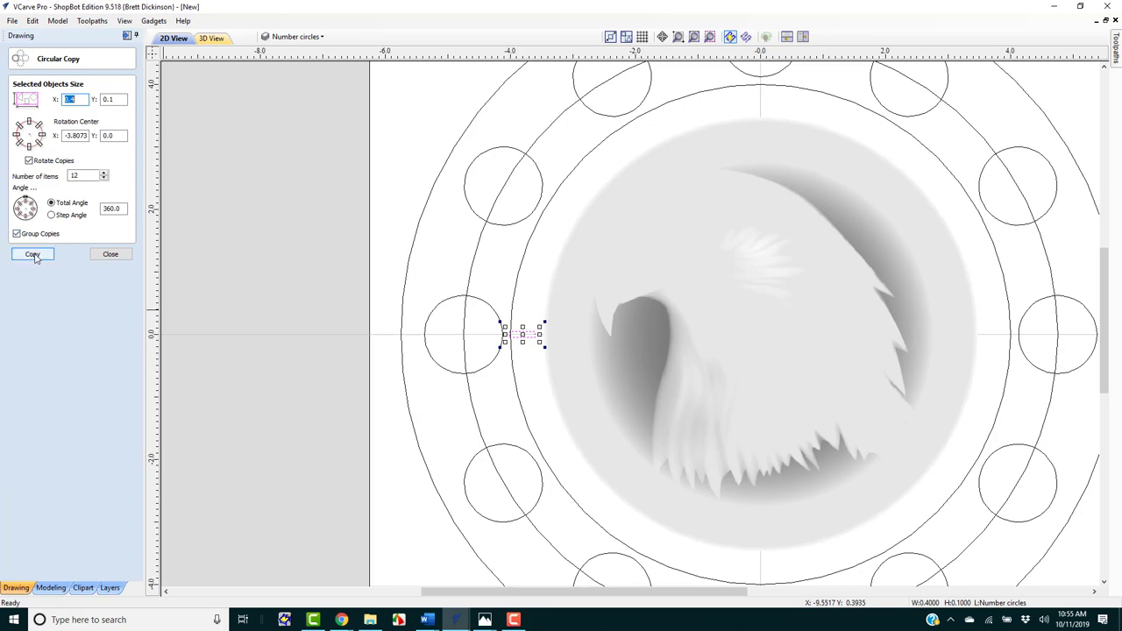
left_click(34, 255)
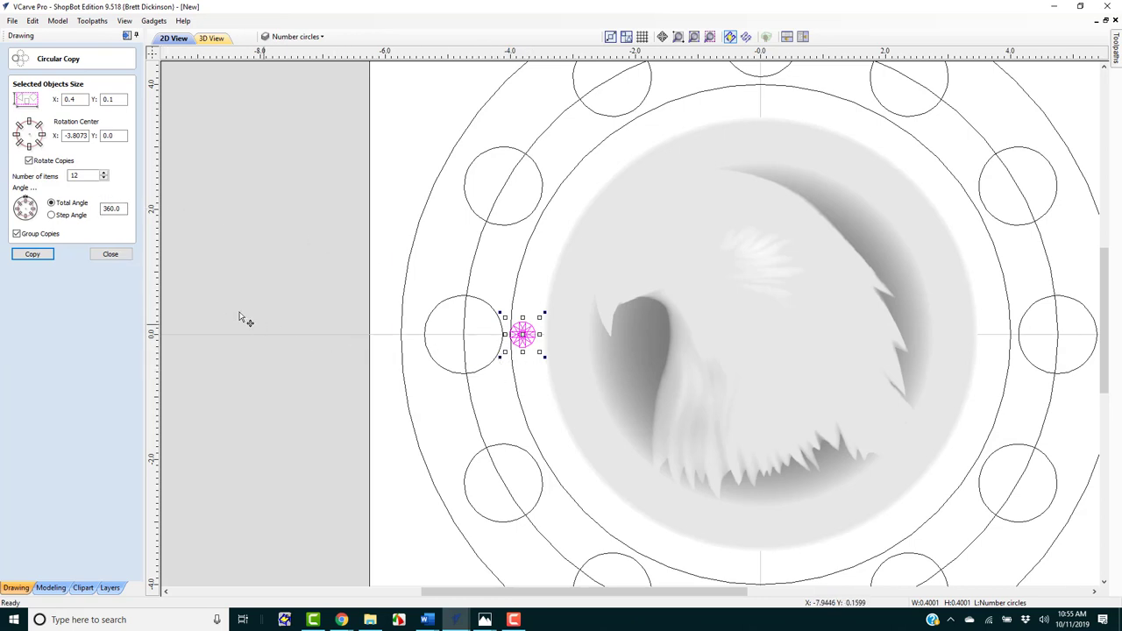
left_click(109, 254)
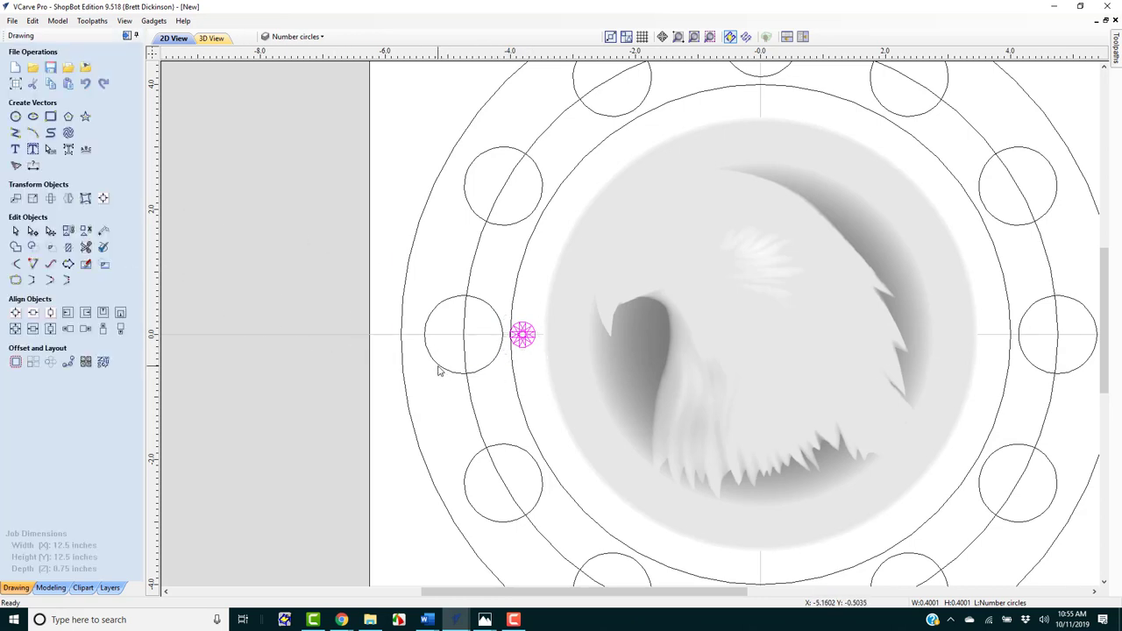
left_click(438, 371)
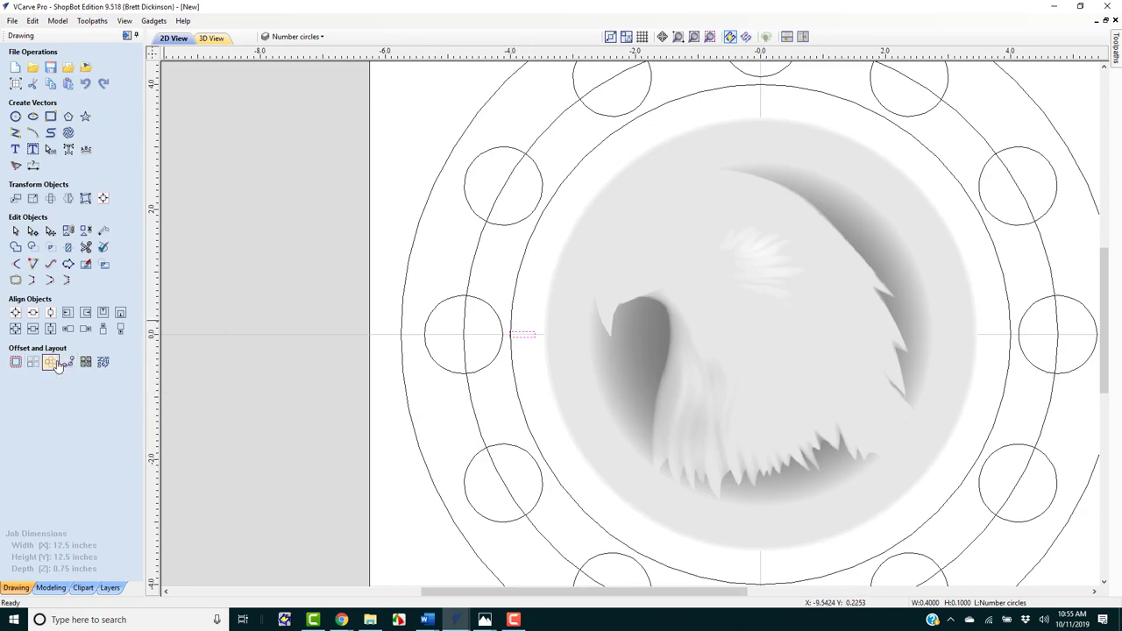
Circular-copy the rectangle into 12 grouped, rotated items around X 0, Y 0 over a total angle of 360 degrees
left_click(51, 363)
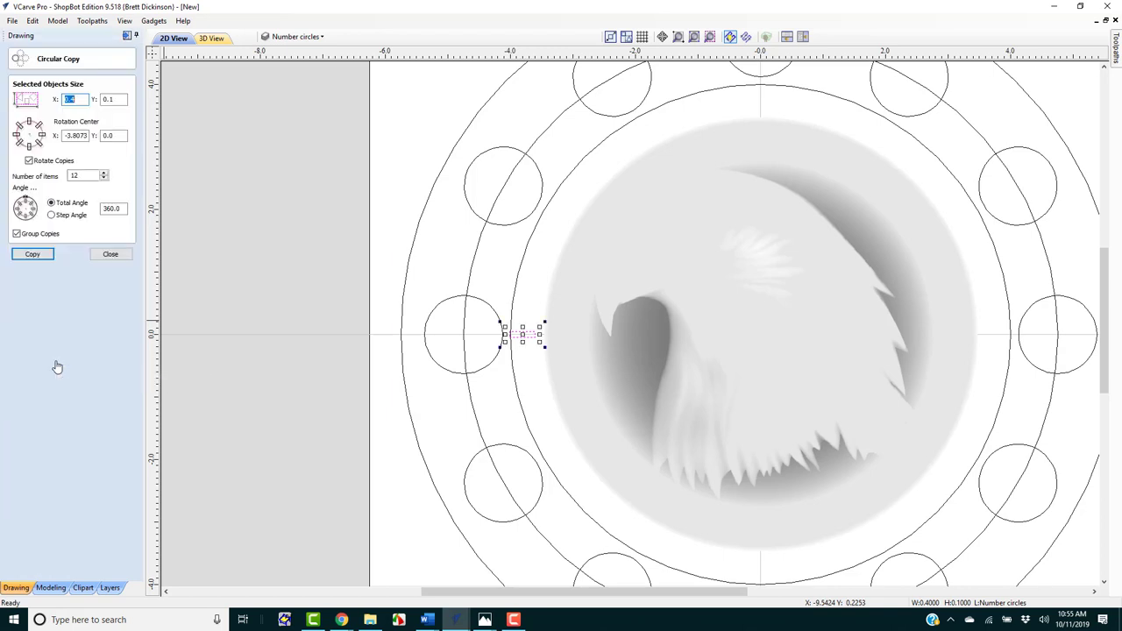
double_click(64, 136)
type("0")
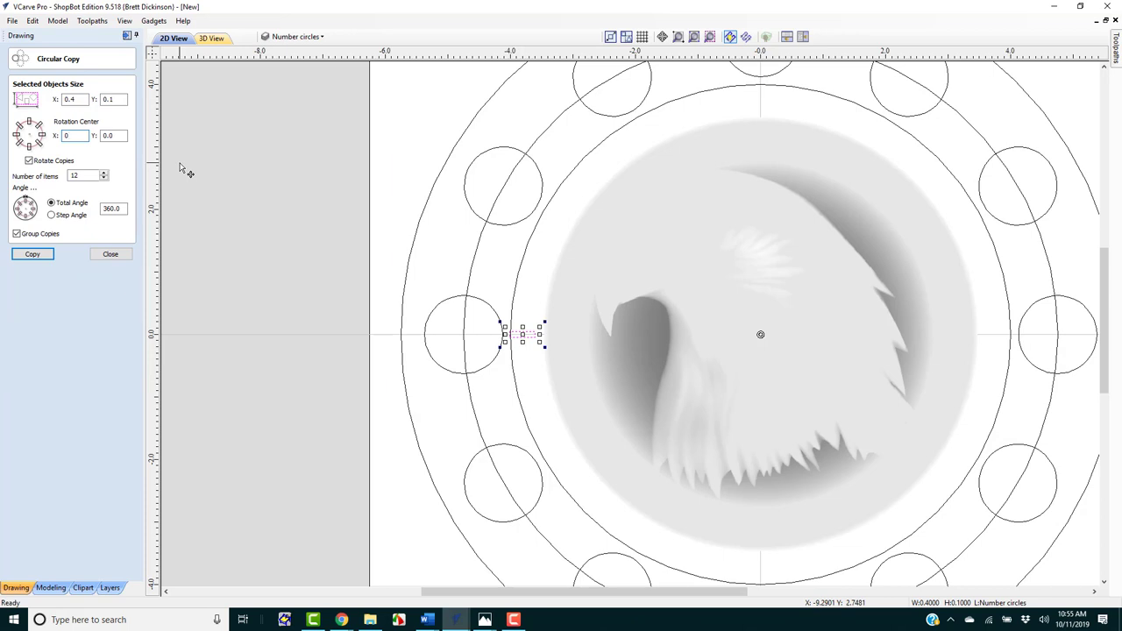
left_click(35, 254)
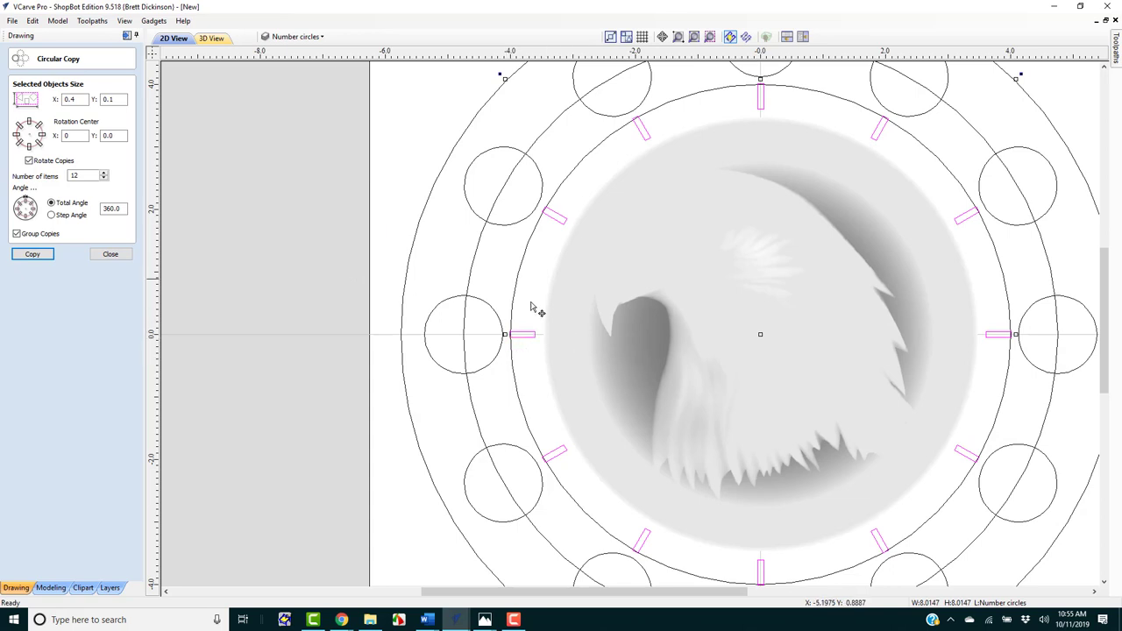
left_click(322, 37)
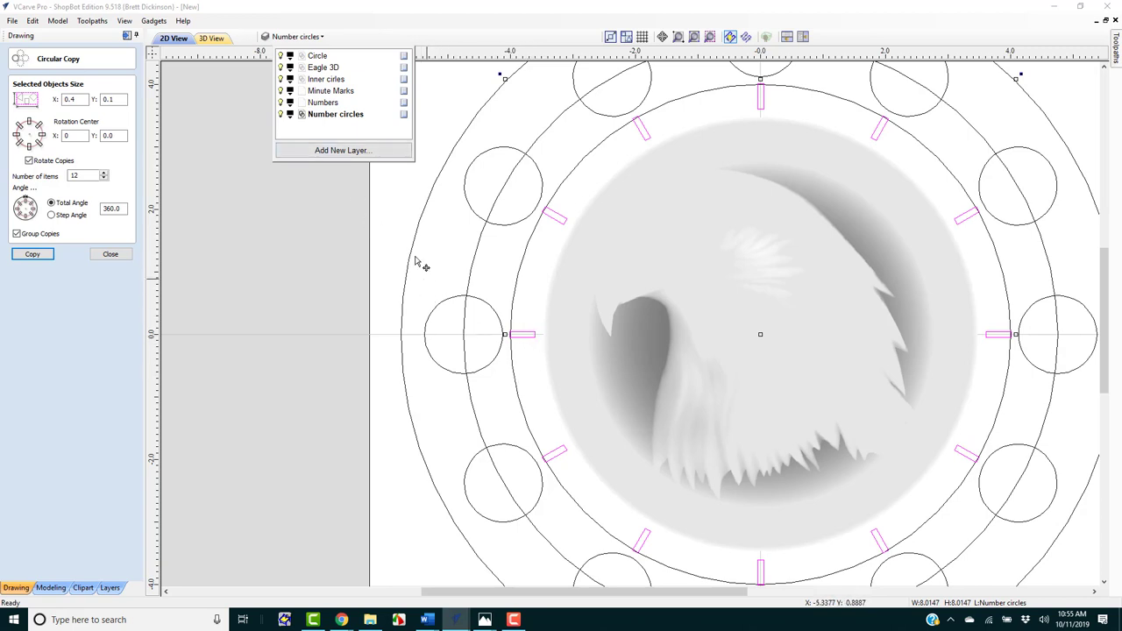
left_click(413, 296)
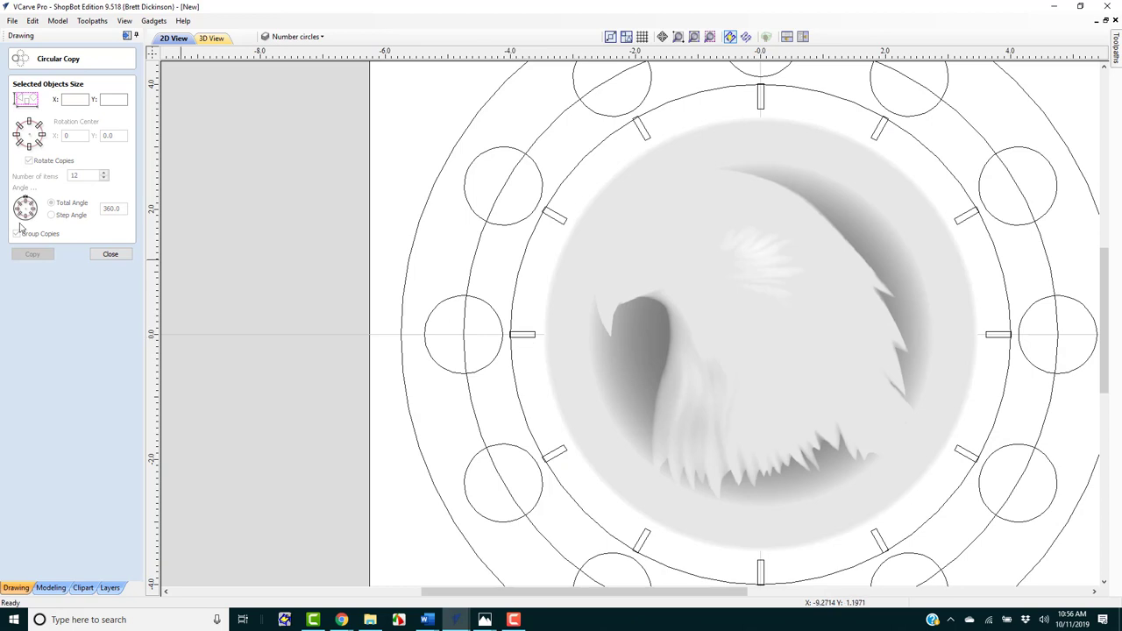
left_click(109, 253)
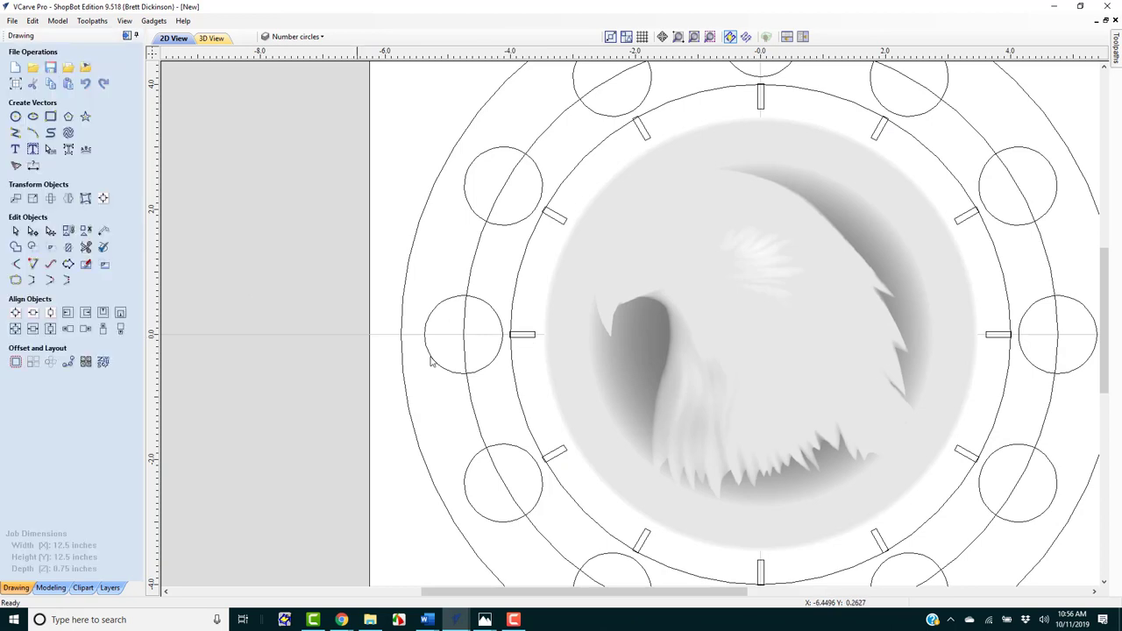
Move the group of twelve rectangular marks to the Minute Marks layer
left_click(526, 339)
right_click(528, 340)
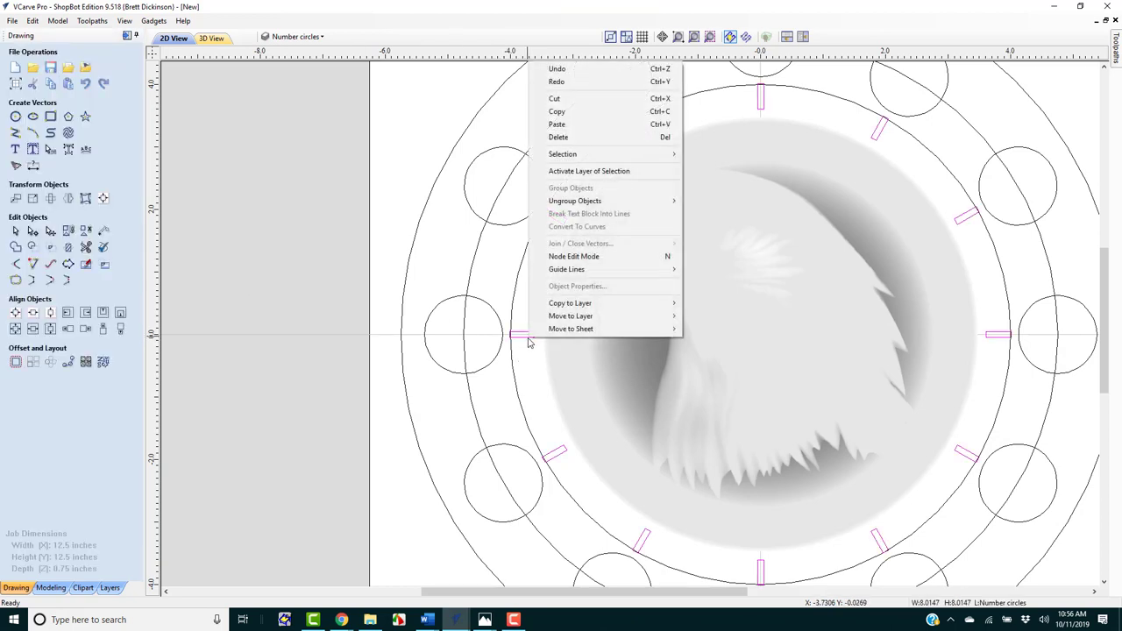
mouse_move(615, 319)
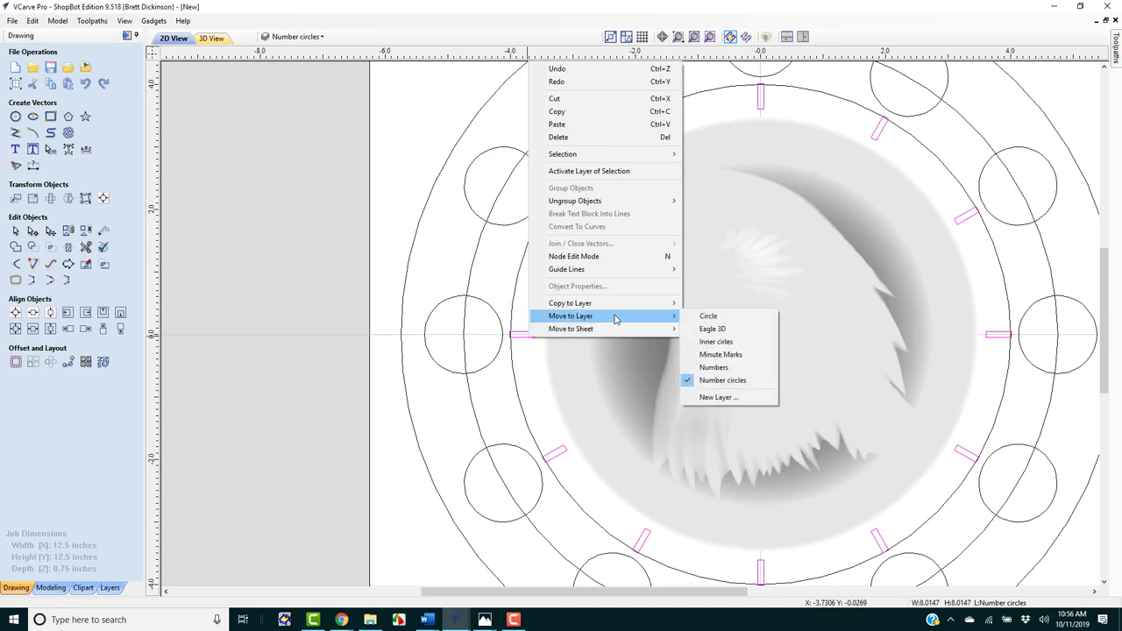
left_click(738, 355)
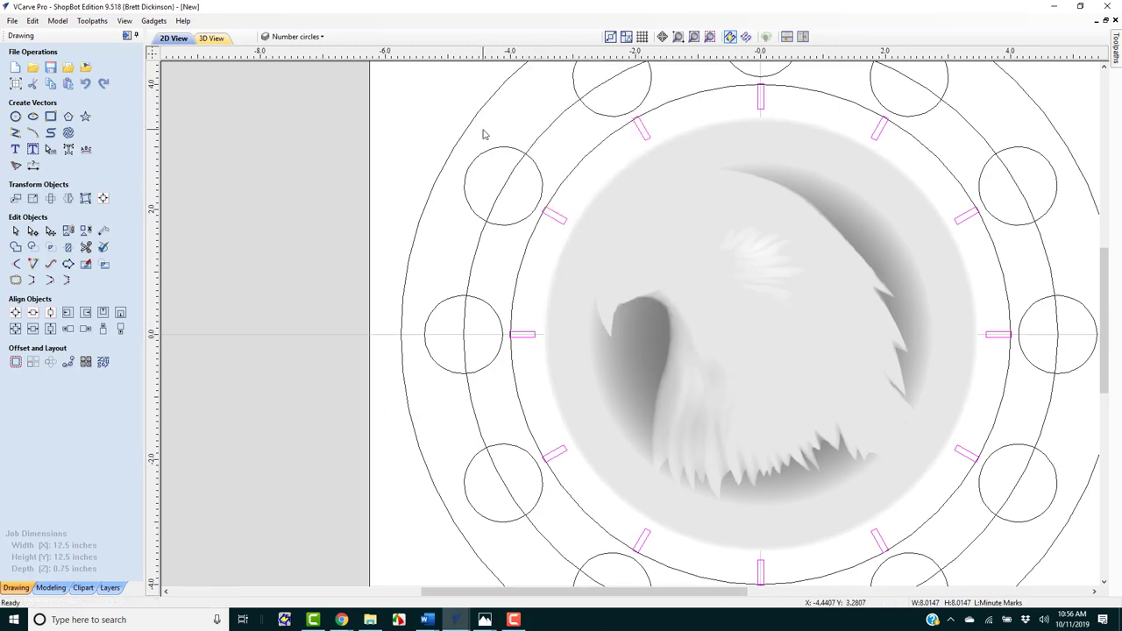
Hide the Minute Marks layer
left_click(321, 37)
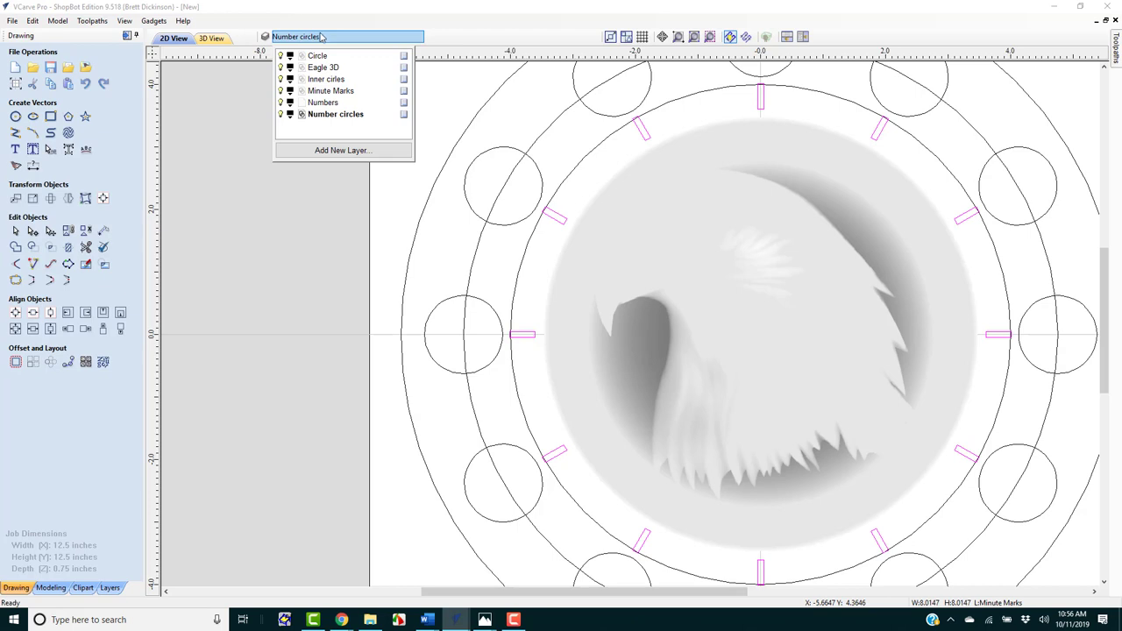
left_click(280, 91)
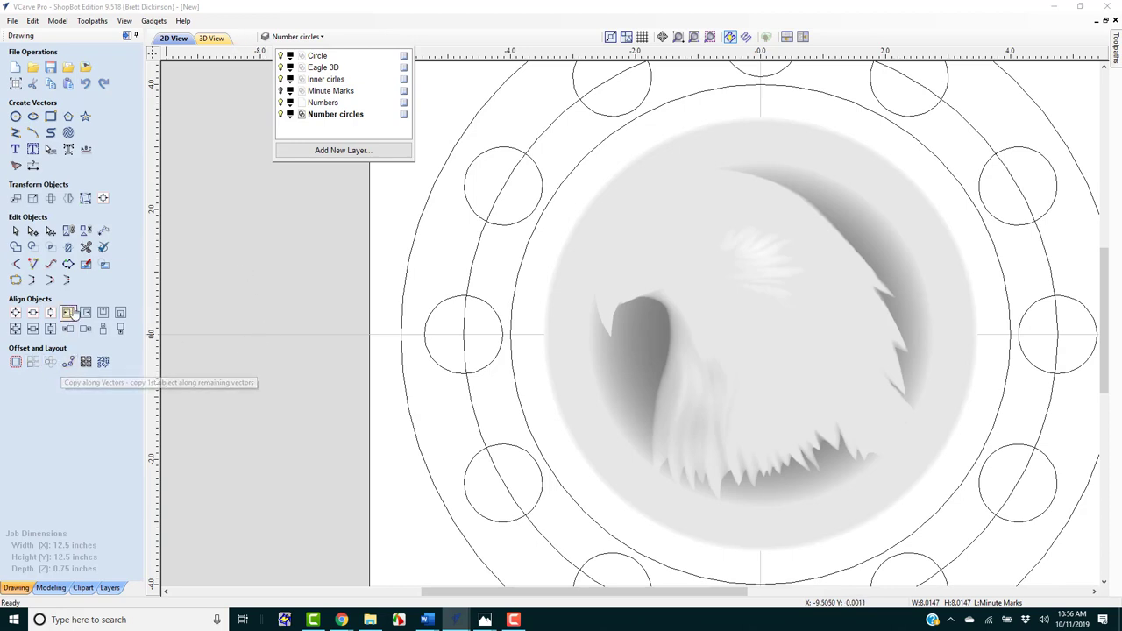
left_click(283, 215)
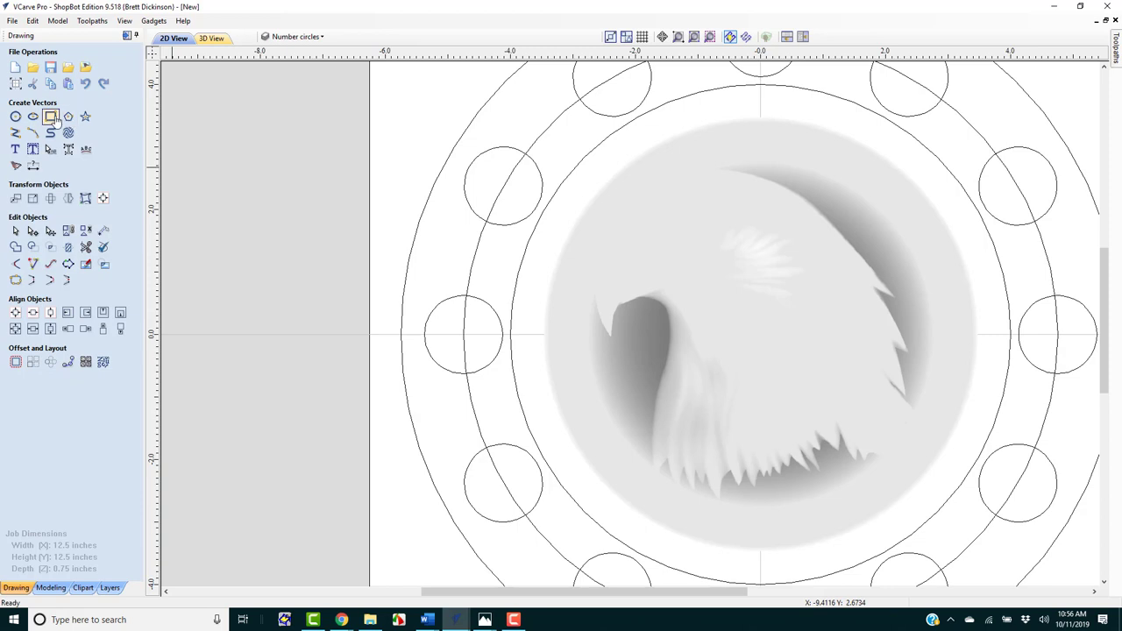
Draw a square-cornered rectangle 0.24 inches wide and 0.07 inches high on the horizontal centreline, just inside the inner circle at nine o'clock
left_click(53, 119)
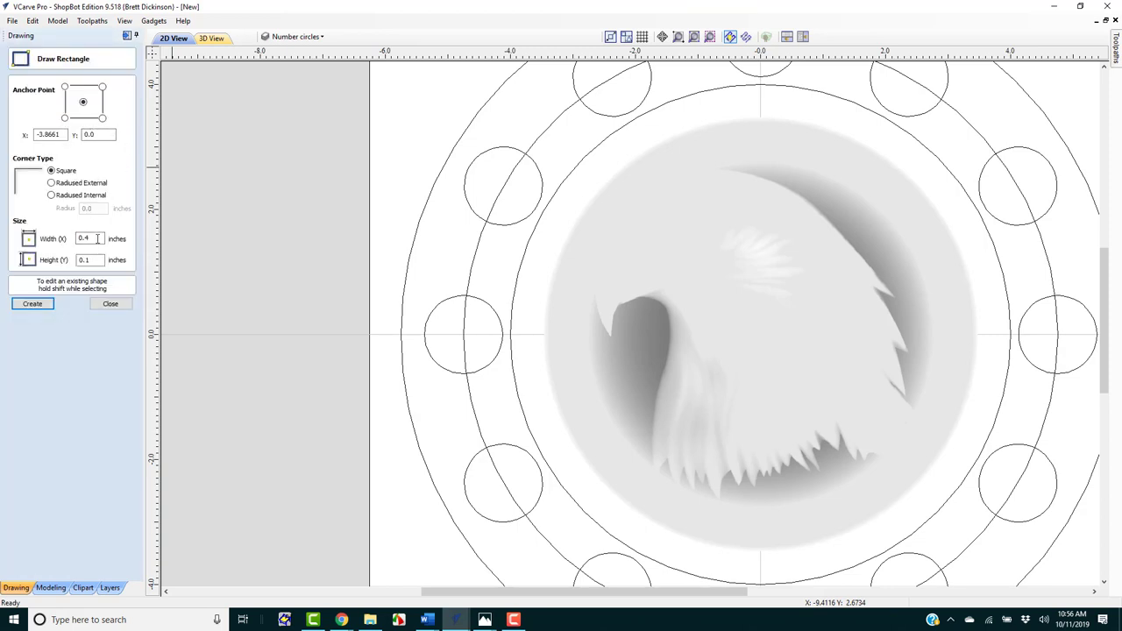
left_click_drag(96, 239, 46, 235)
type(".")
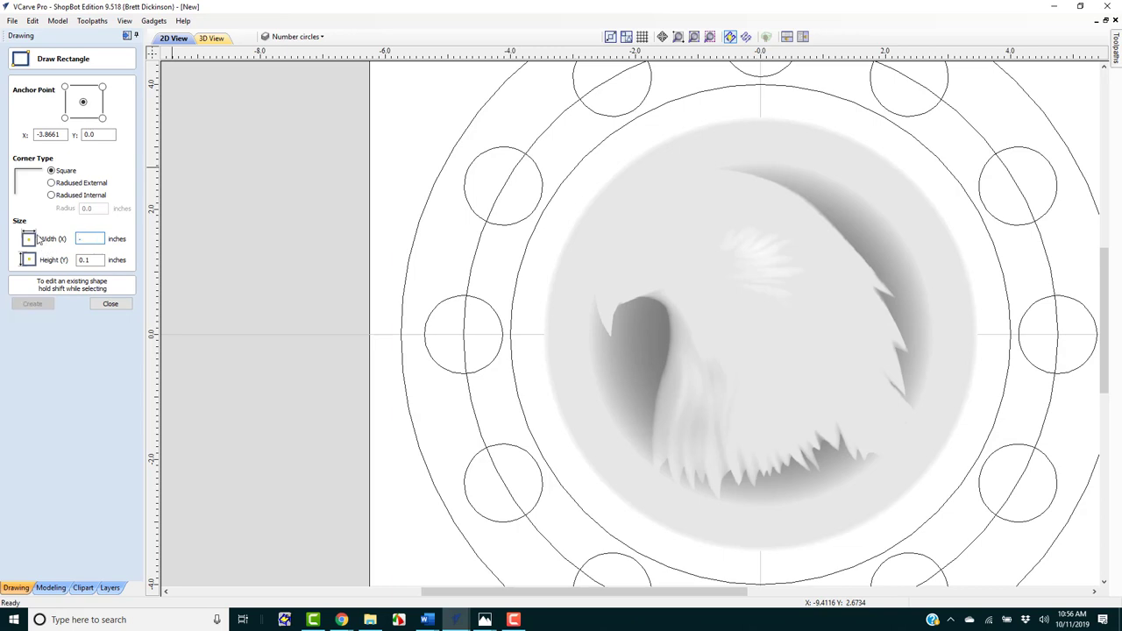
type("24")
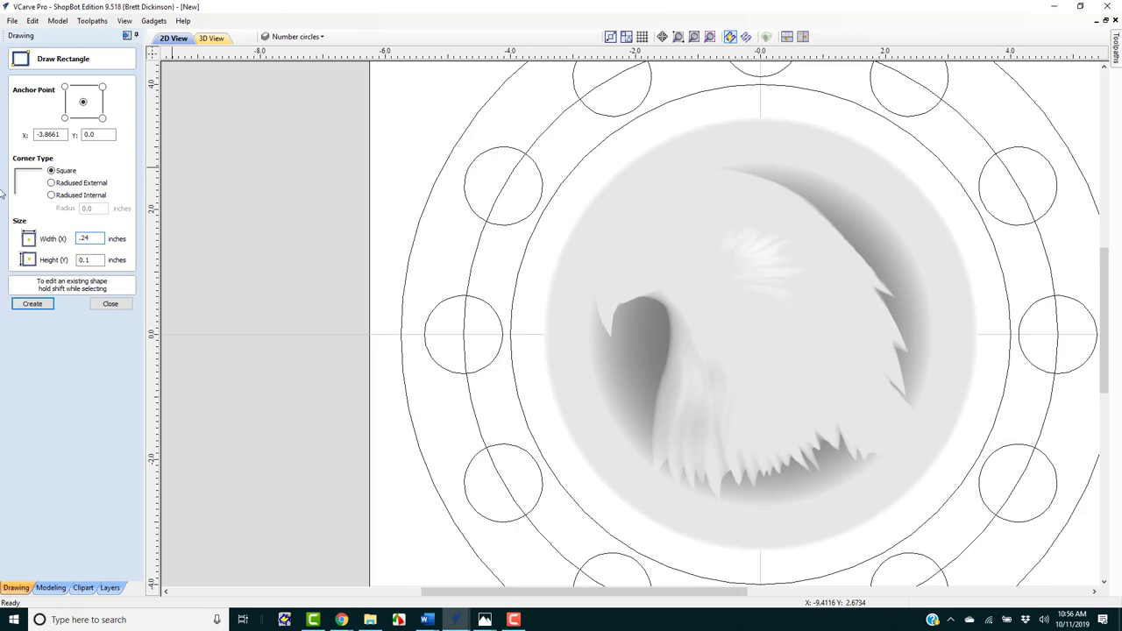
left_click_drag(98, 260, 2, 253)
type(".")
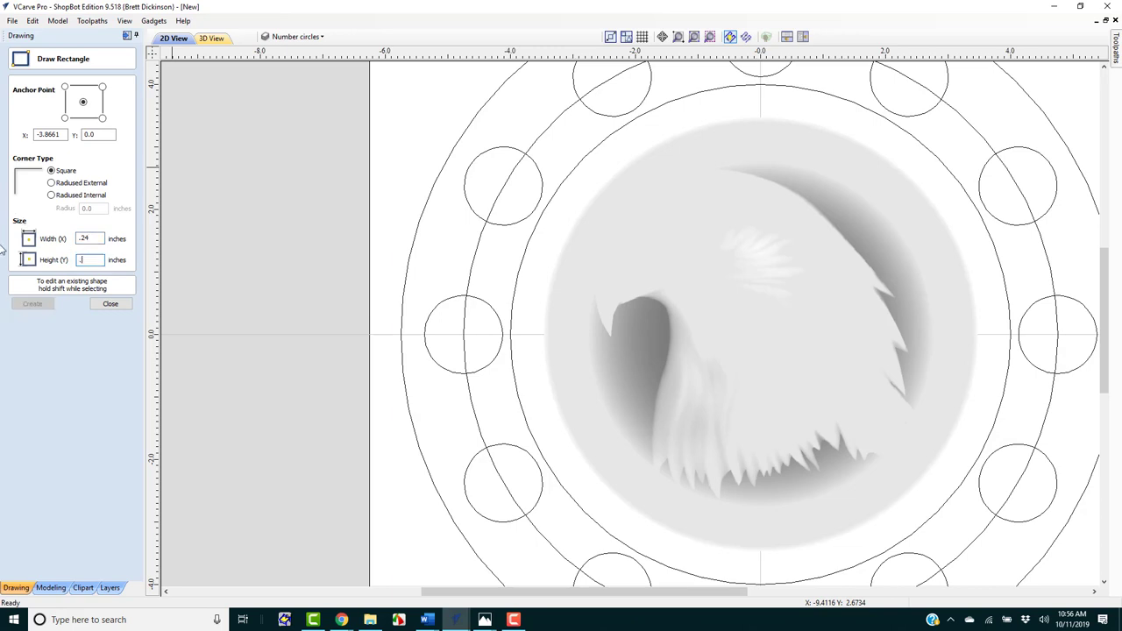
type("07")
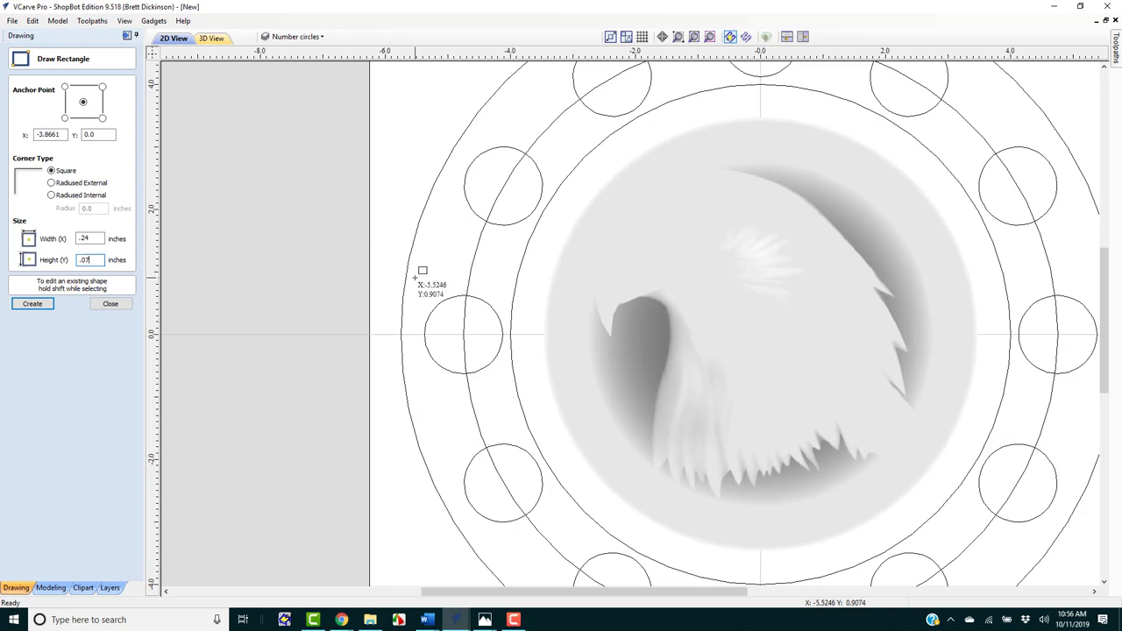
left_click(521, 334)
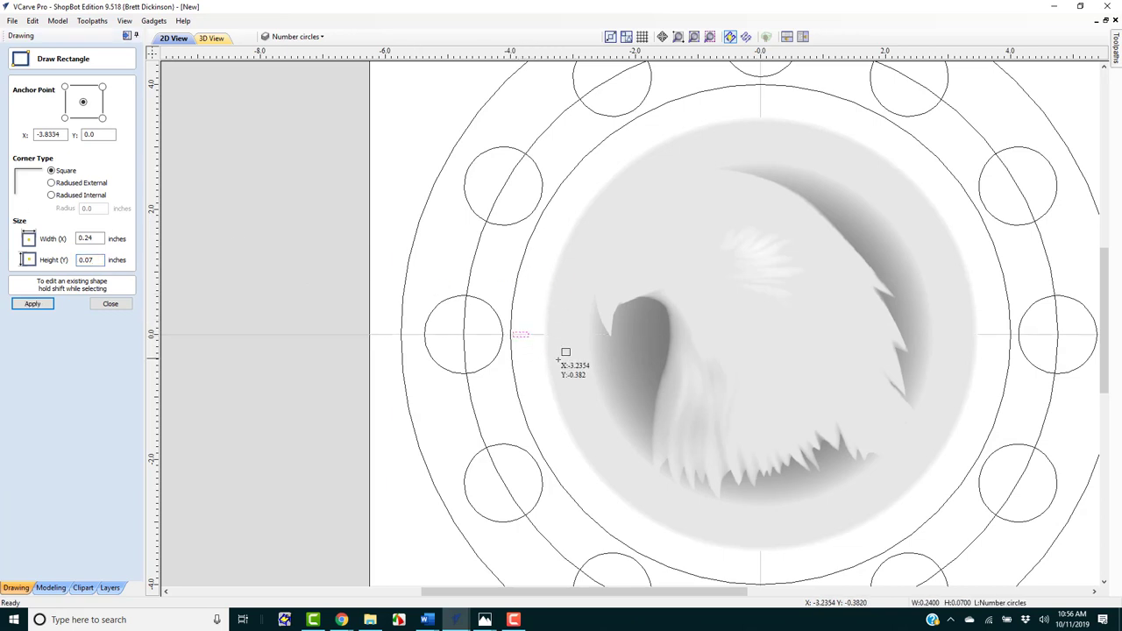
left_click(110, 304)
Nudge the small rectangle outward along the centreline until its outer end meets the inner circle
scroll(524, 342, "up", 3)
scroll(524, 342, "up", 3)
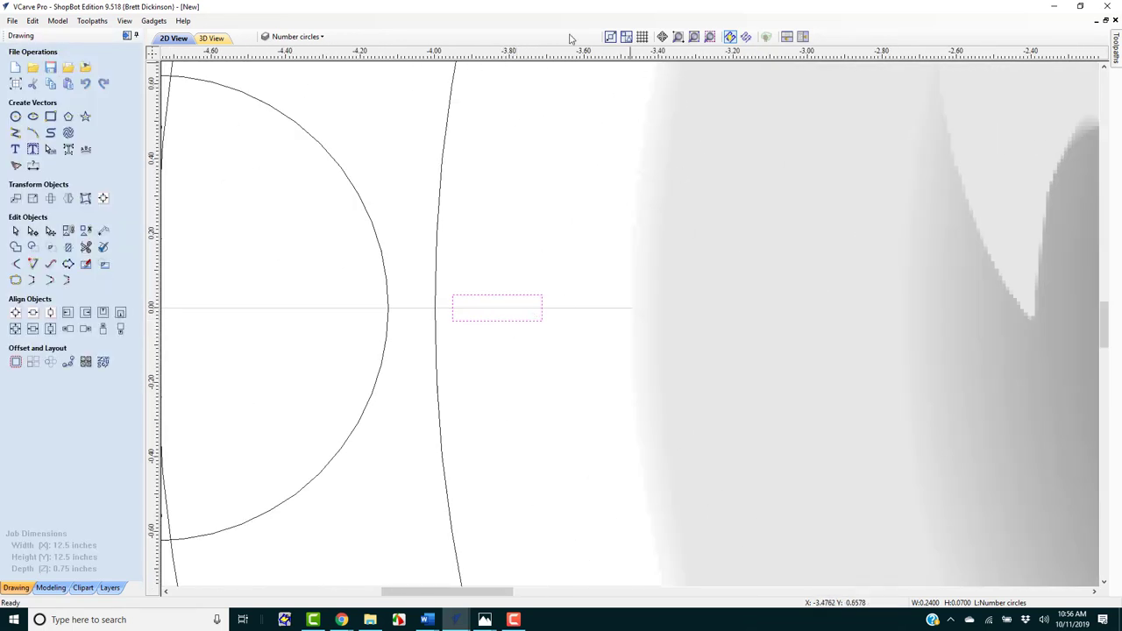
left_click(626, 37)
key("Left")
key("Left")
key("Left")
key("Left")
key("Left")
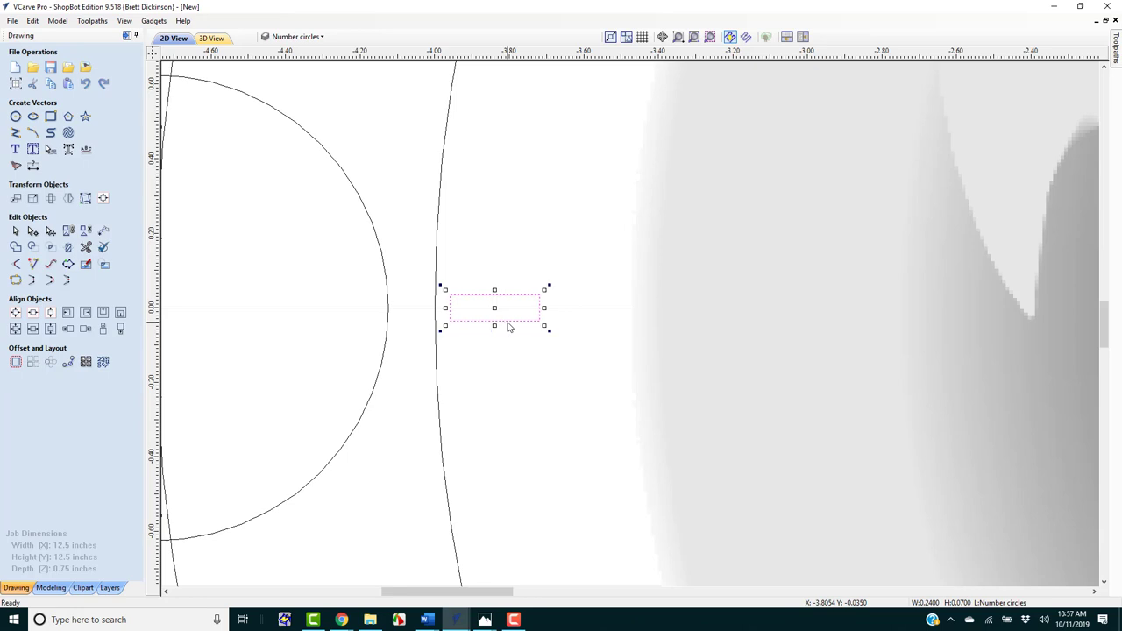
key("Left")
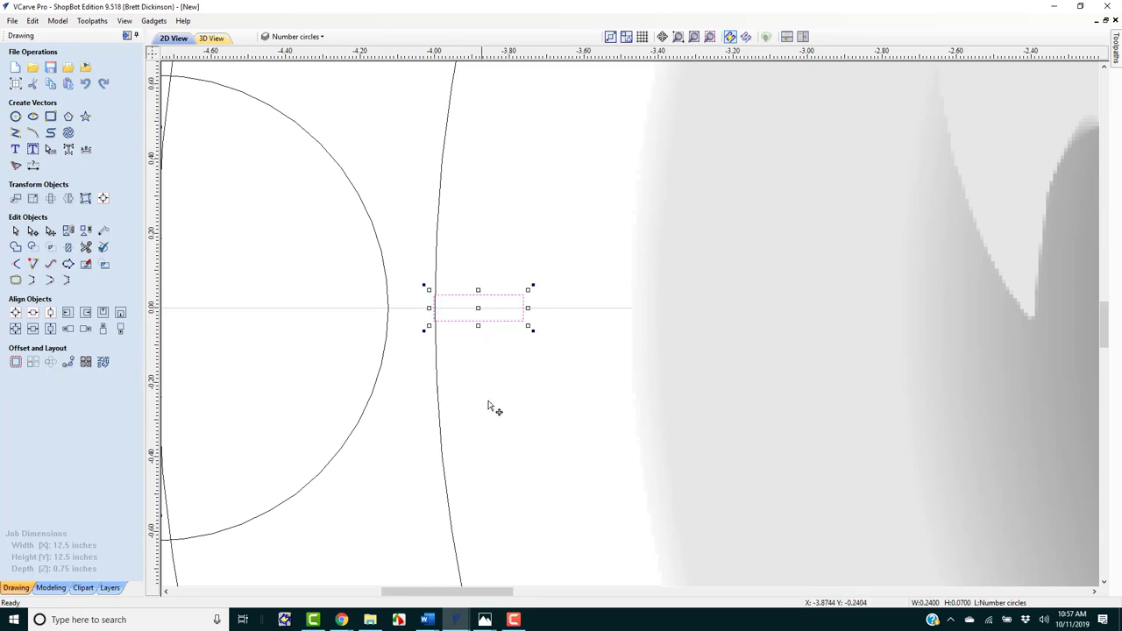
Circular-copy the small rectangle into 60 rotated, ungrouped items around X 0, Y 0 over a total angle of 360 degrees
key("F3")
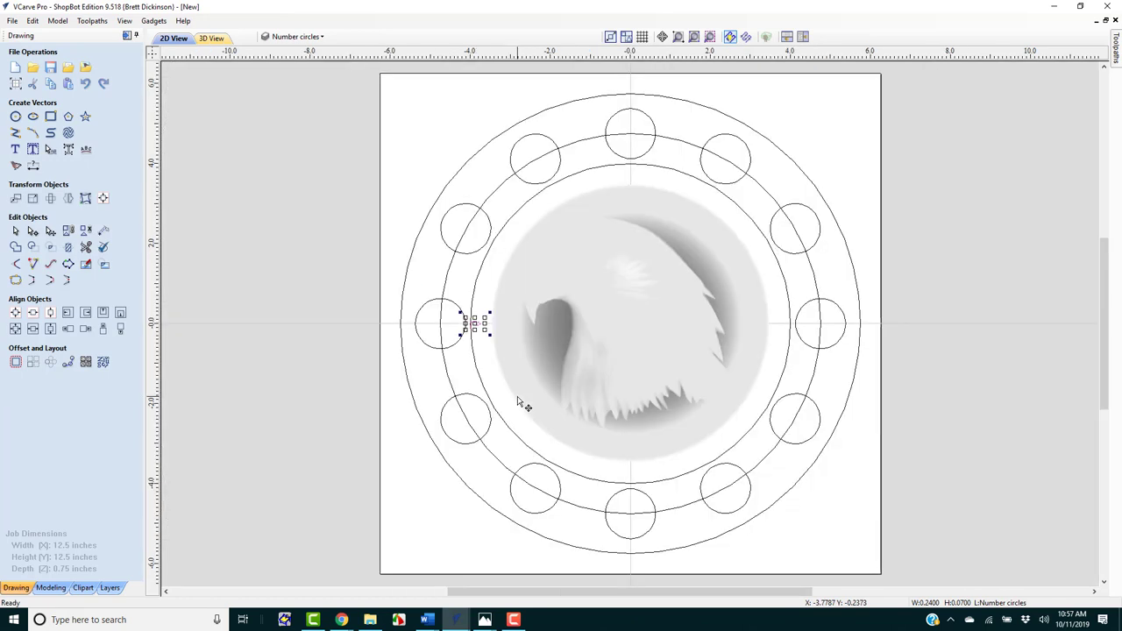
left_click(50, 363)
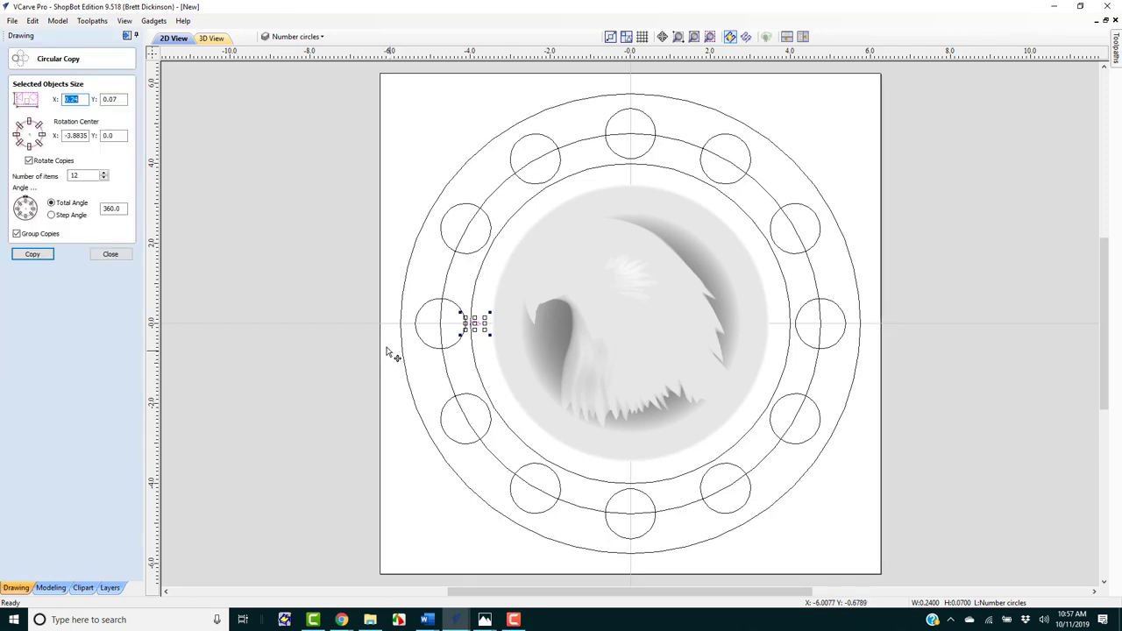
left_click(64, 135)
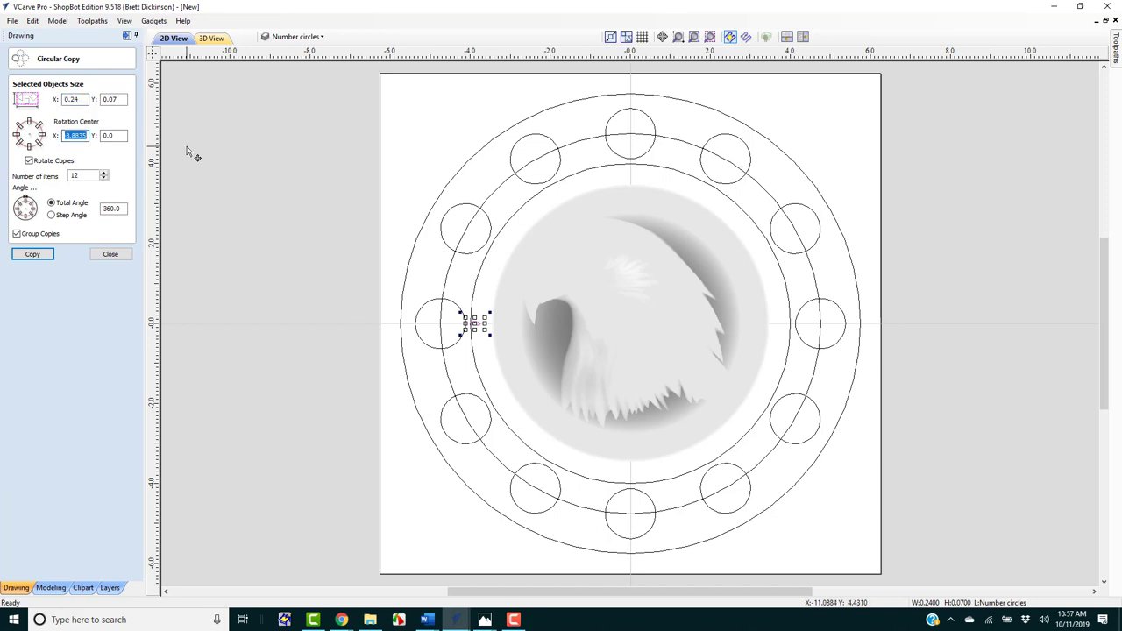
type("0")
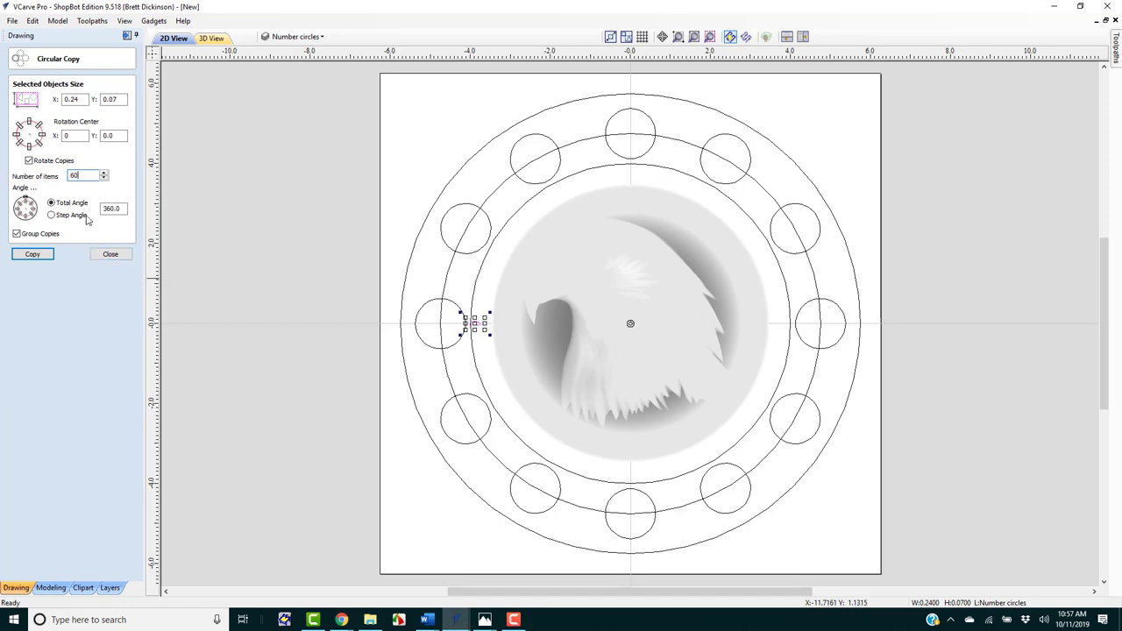
left_click(17, 234)
left_click(34, 254)
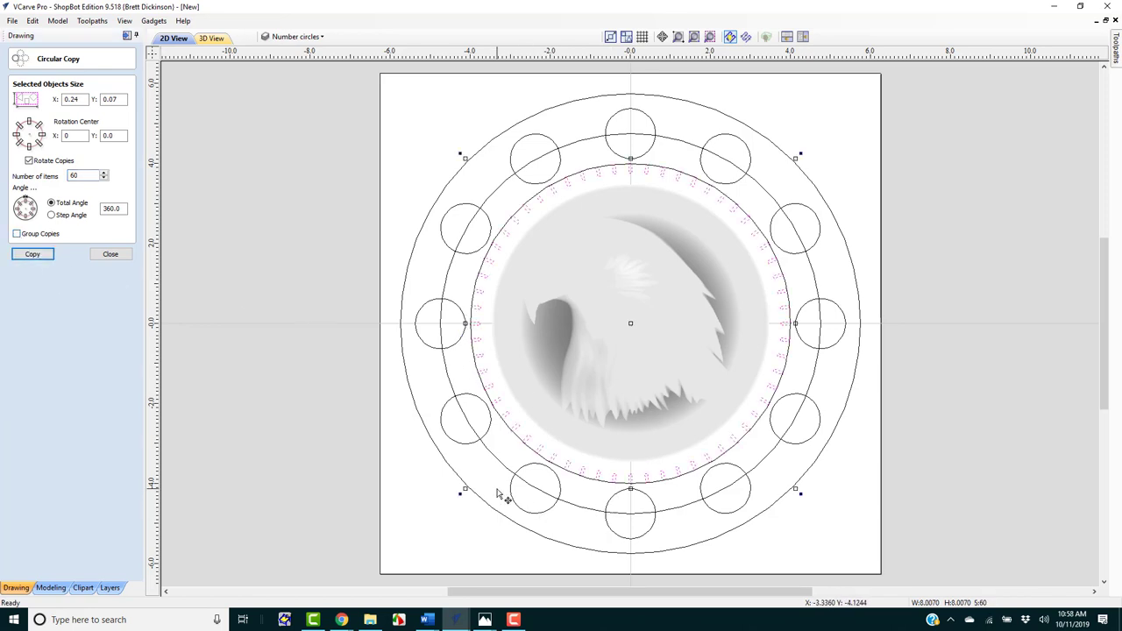
left_click(111, 255)
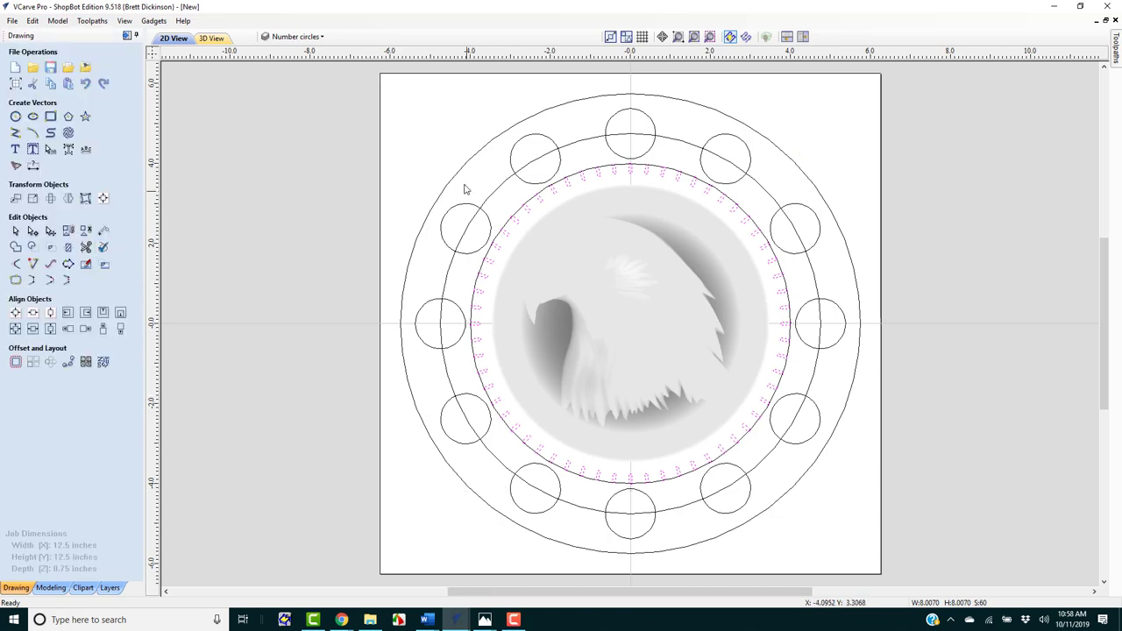
Delete every fifth small mark, at the twelve hour positions facing the number circles
scroll(474, 333, "up", 3)
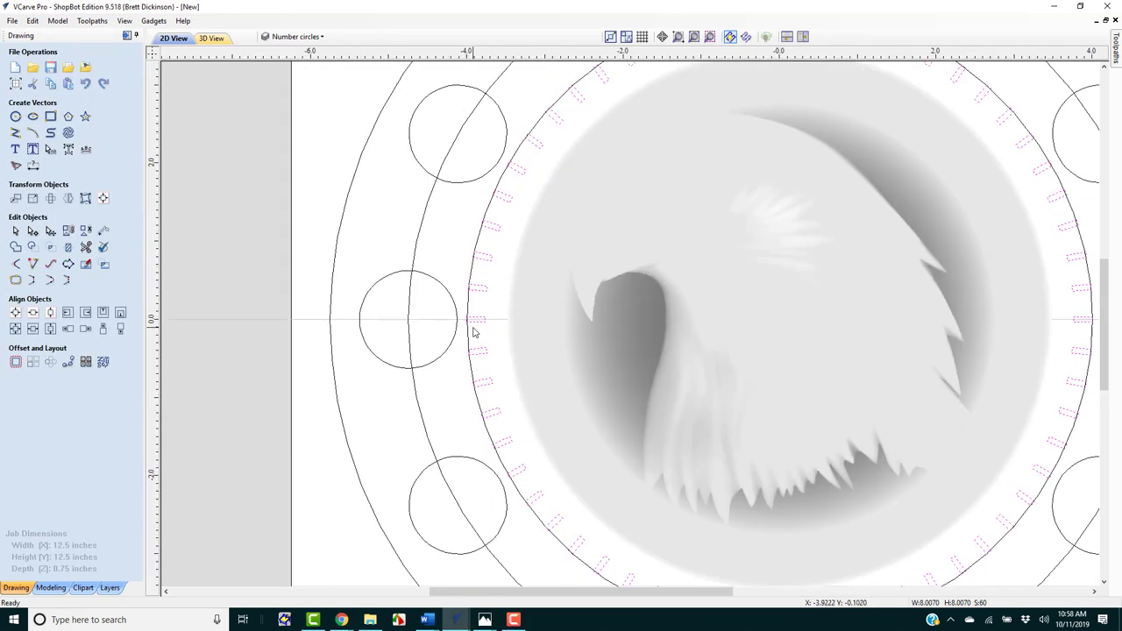
left_click(505, 330)
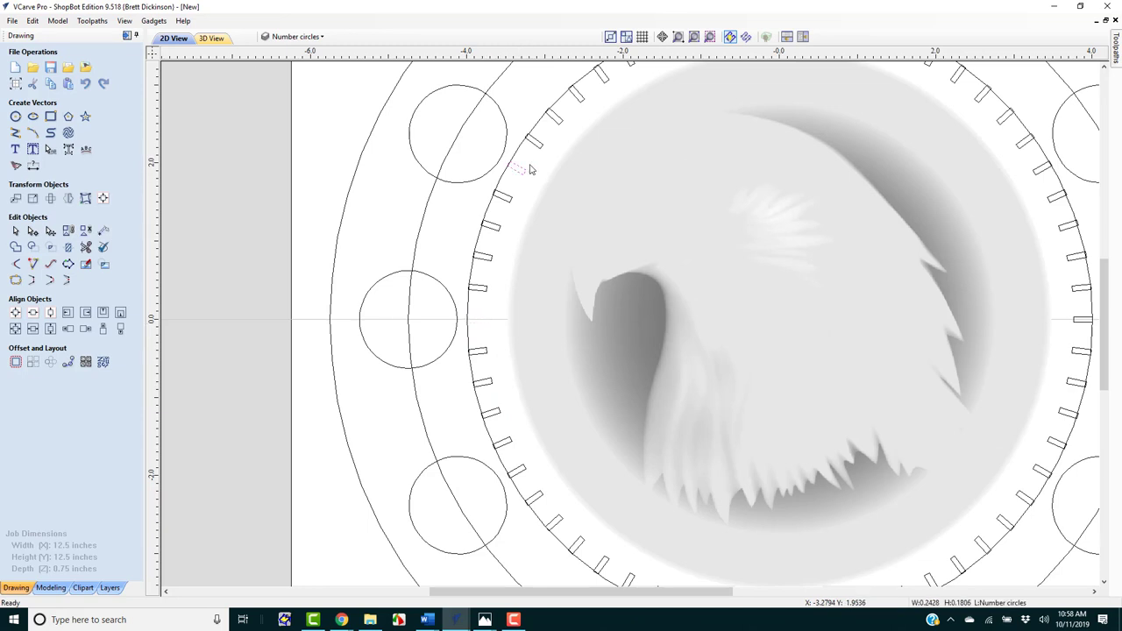
scroll(558, 140, "down", 2)
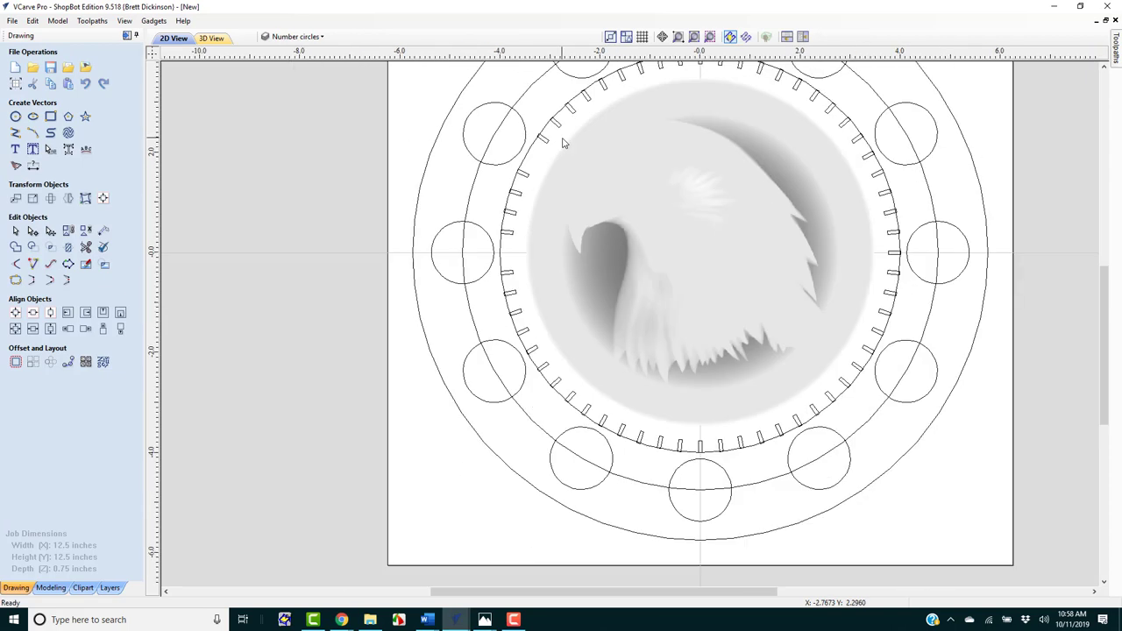
scroll(698, 92, "down", 2)
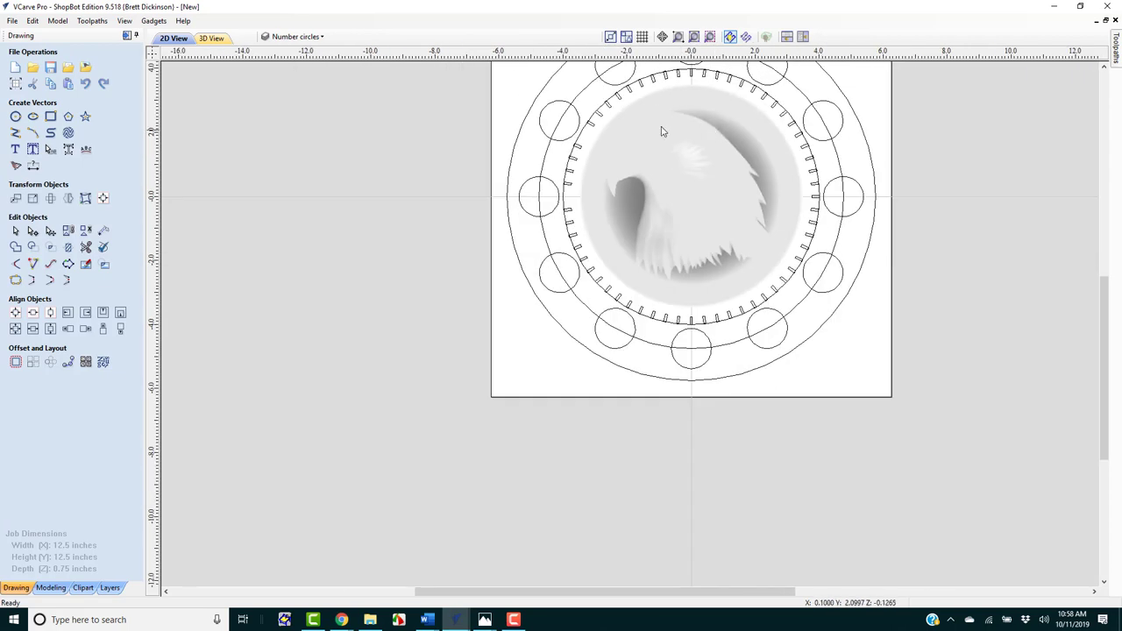
key("F6")
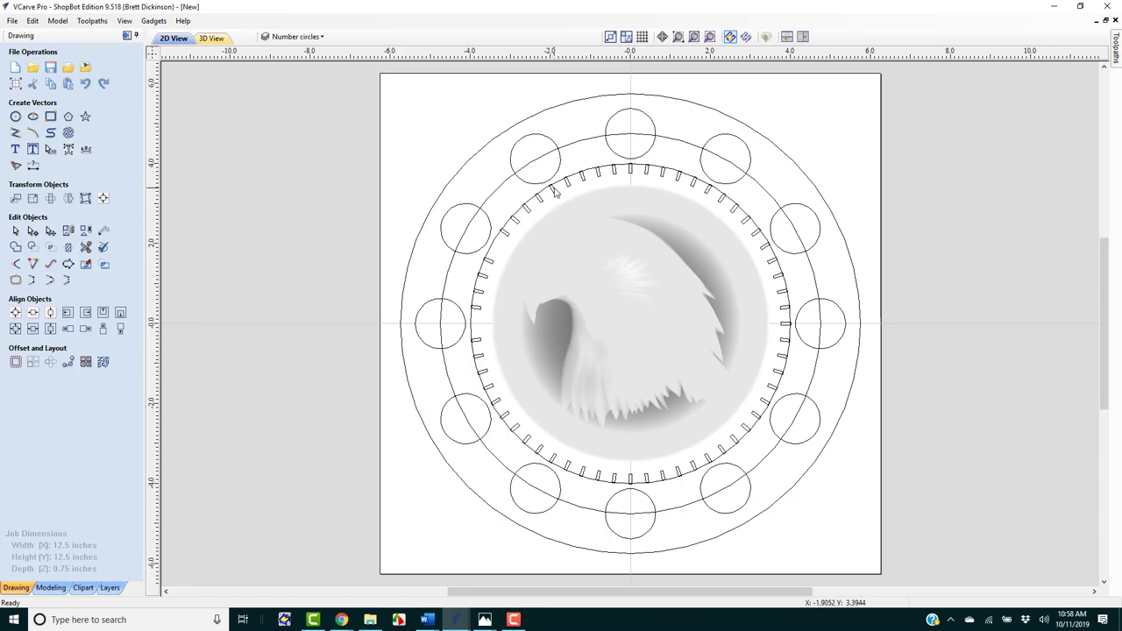
left_click(630, 172)
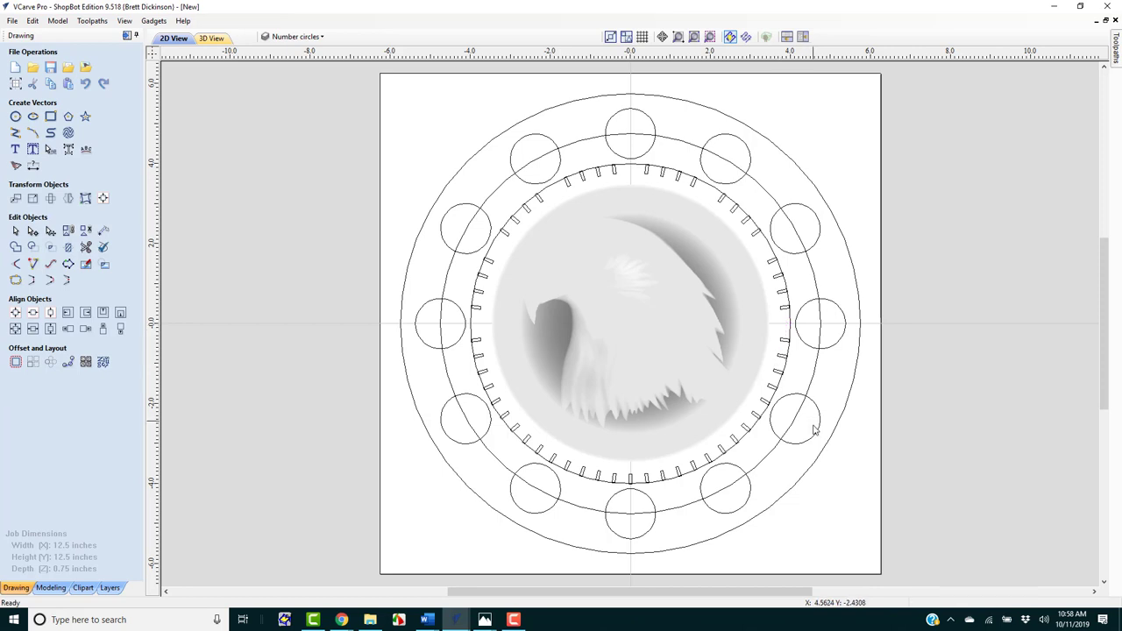
left_click(762, 404)
key("Delete")
Hide the Eagle 3D and Inner cirles layers
left_click(320, 37)
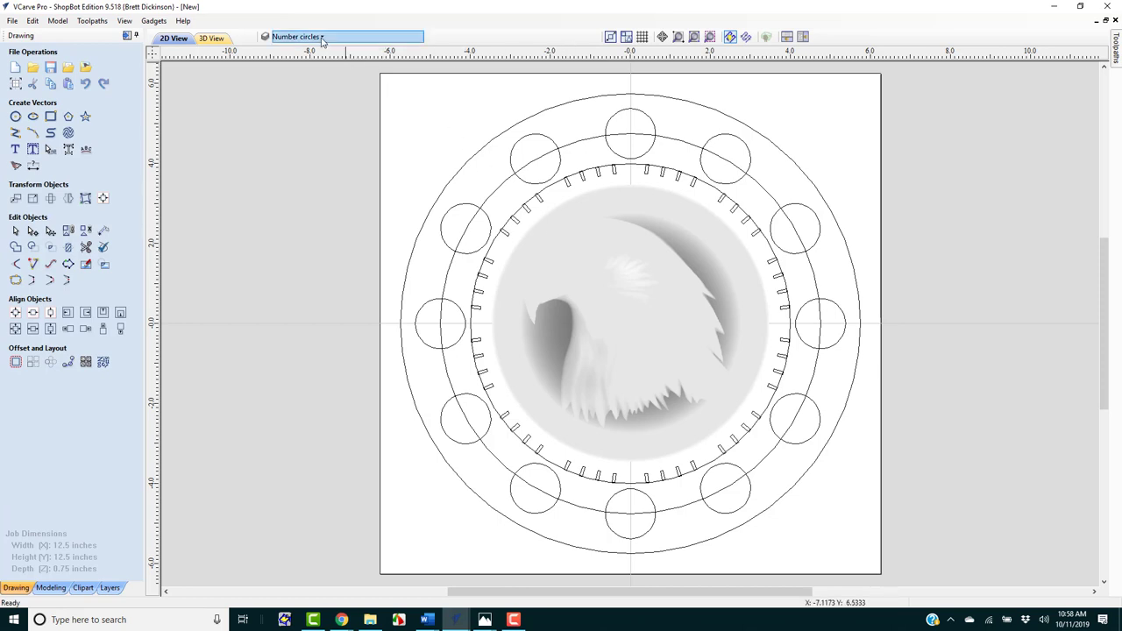
left_click(322, 38)
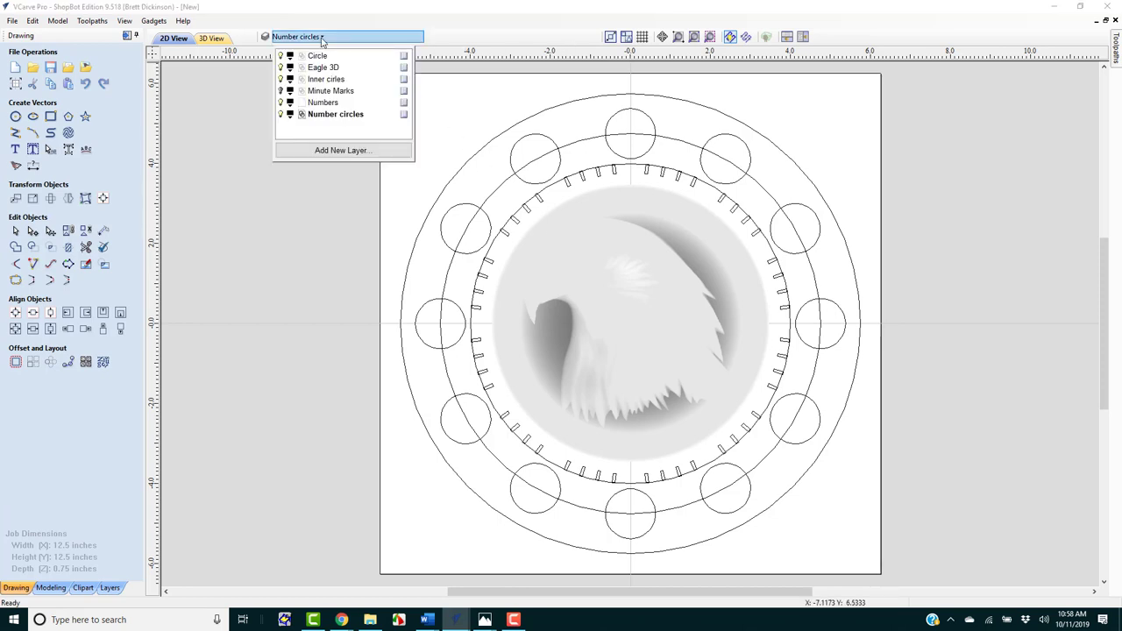
left_click(281, 69)
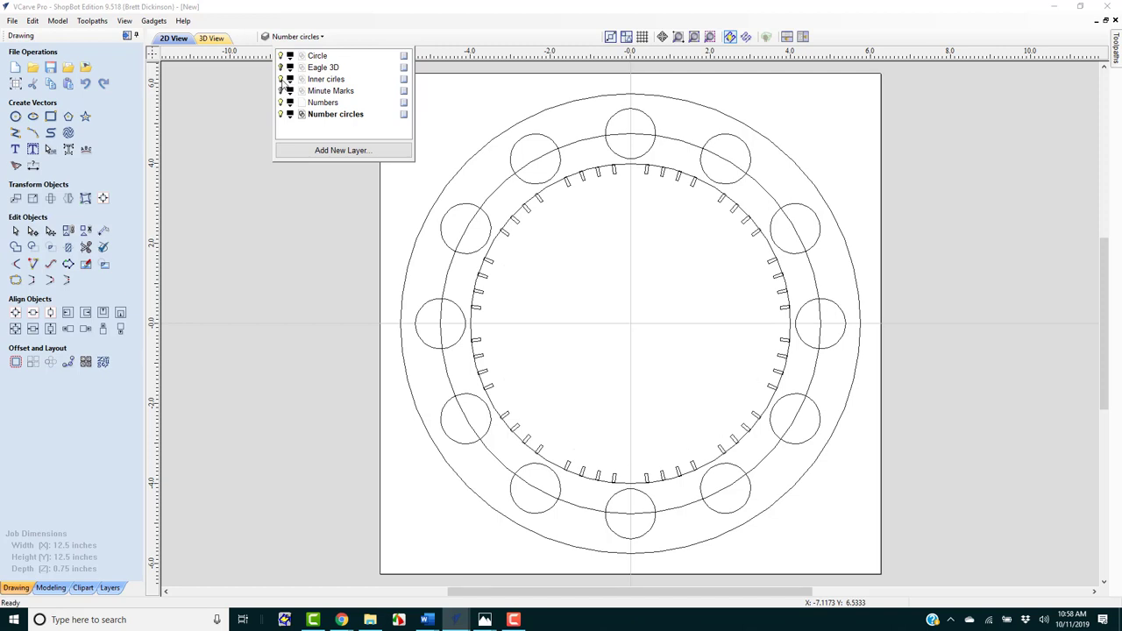
left_click(282, 80)
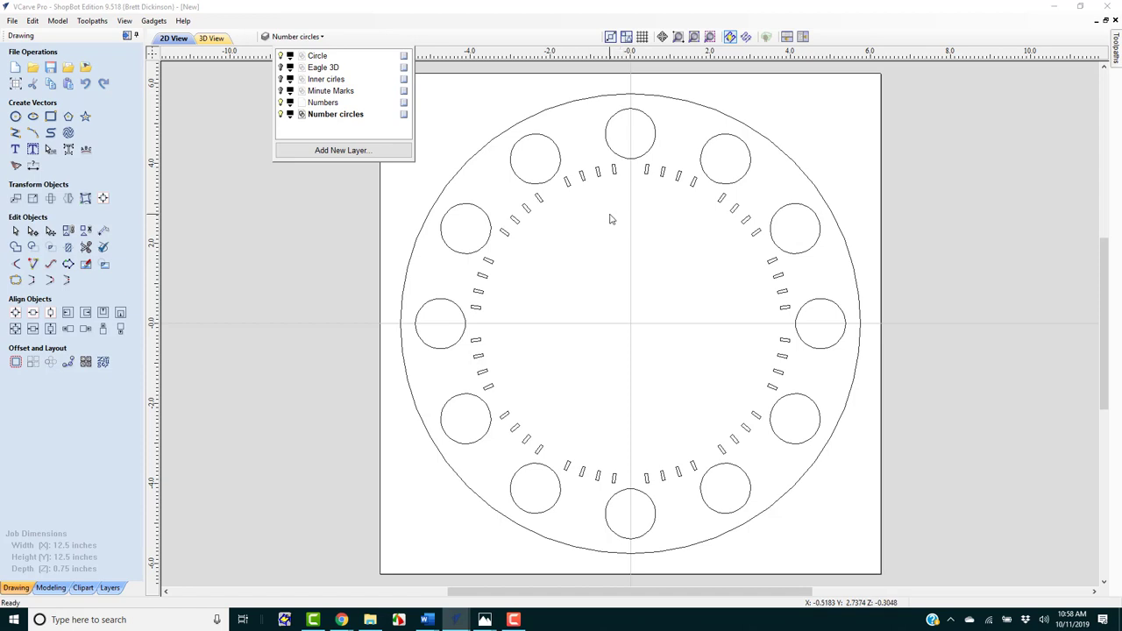
Cut the ring of number circles and the large outer circle out of the drawing
left_click(488, 225)
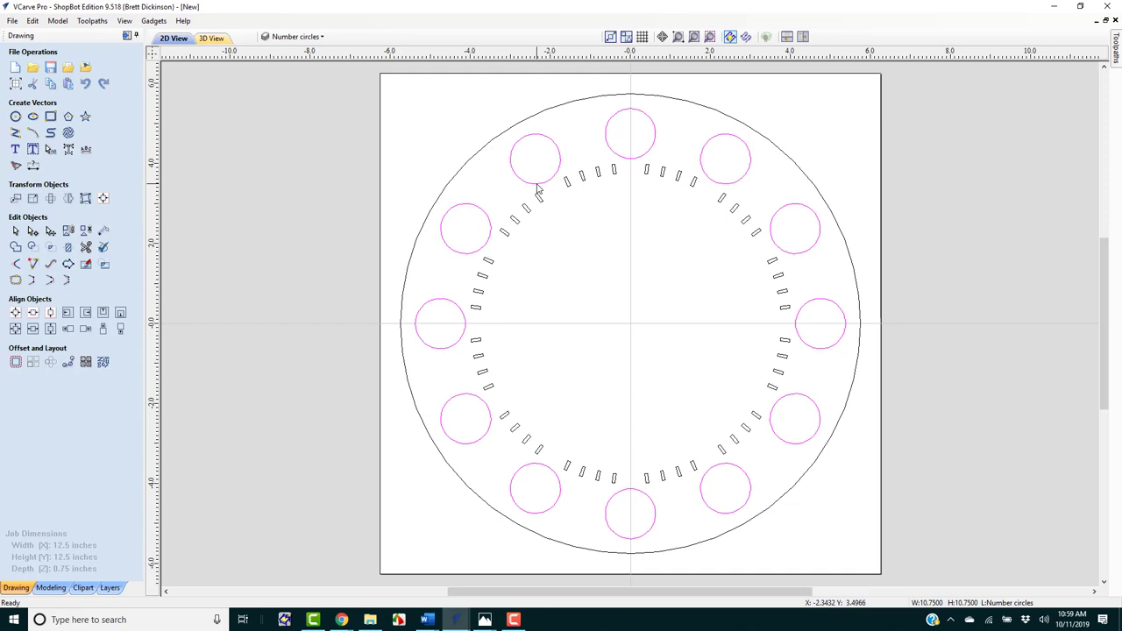
left_click(465, 167)
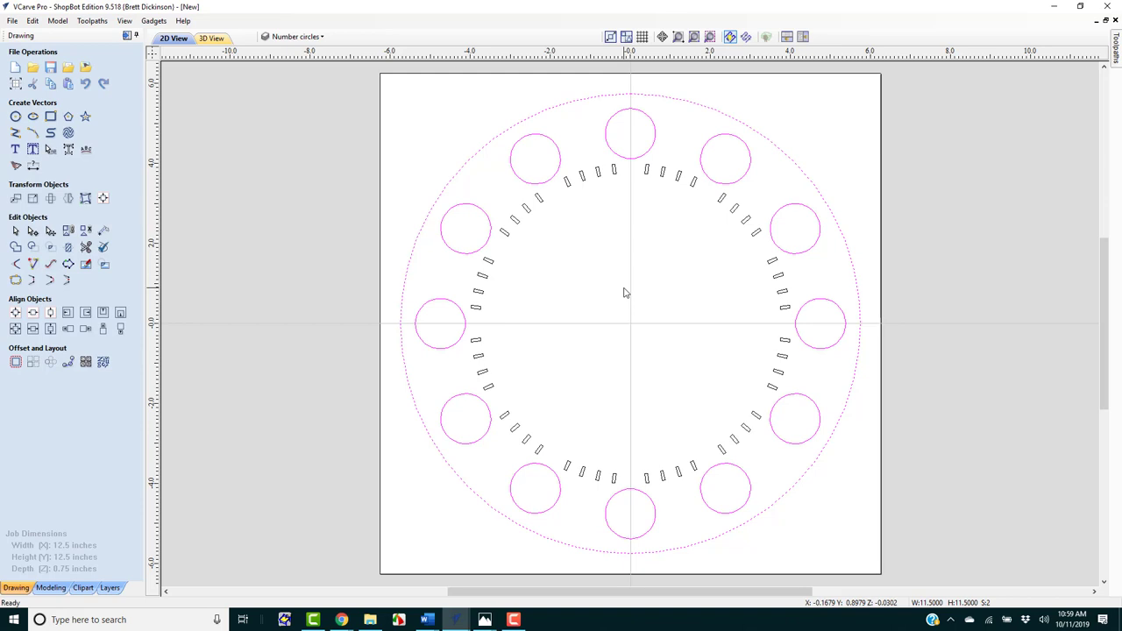
key("Delete")
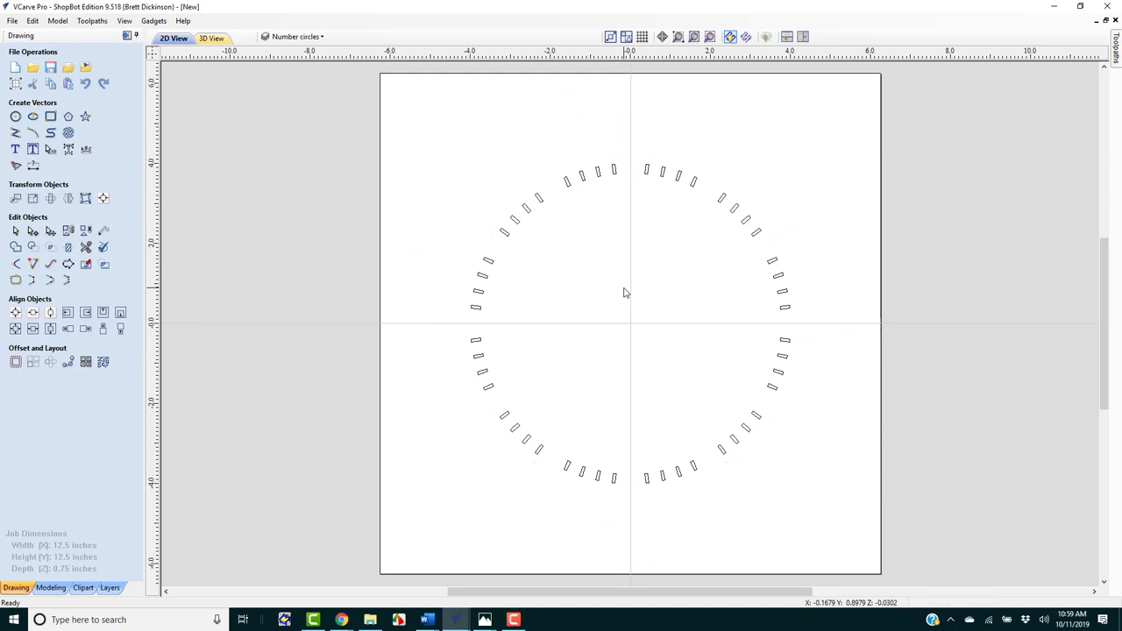
Group all the small minute marks and paste the cut circles back in place
left_click_drag(414, 124, 837, 529)
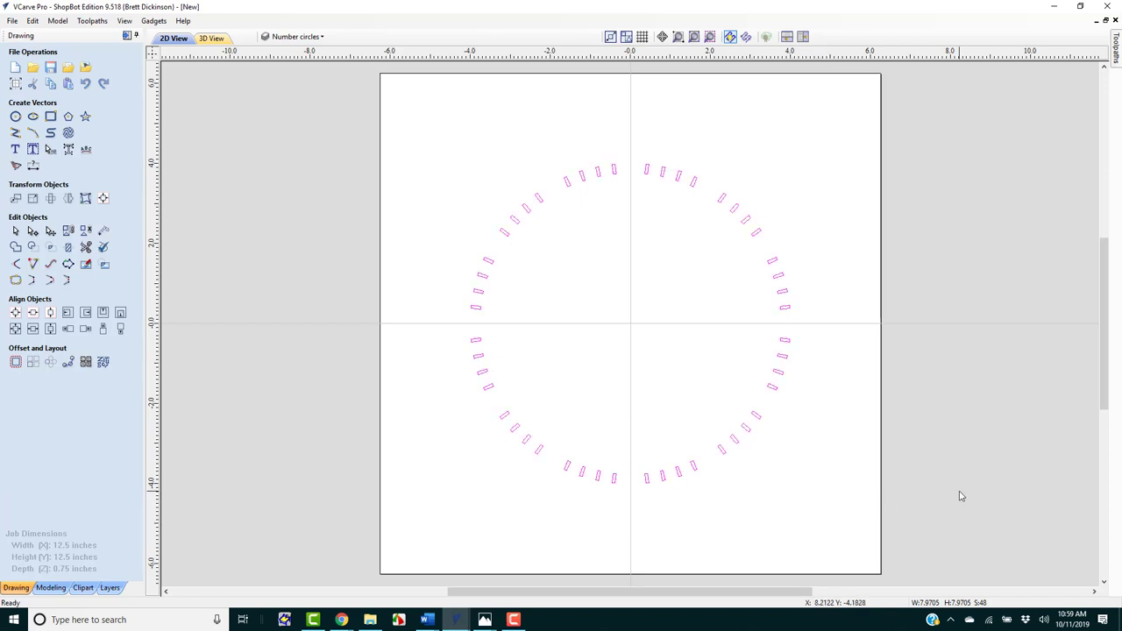
key("ctrl+v")
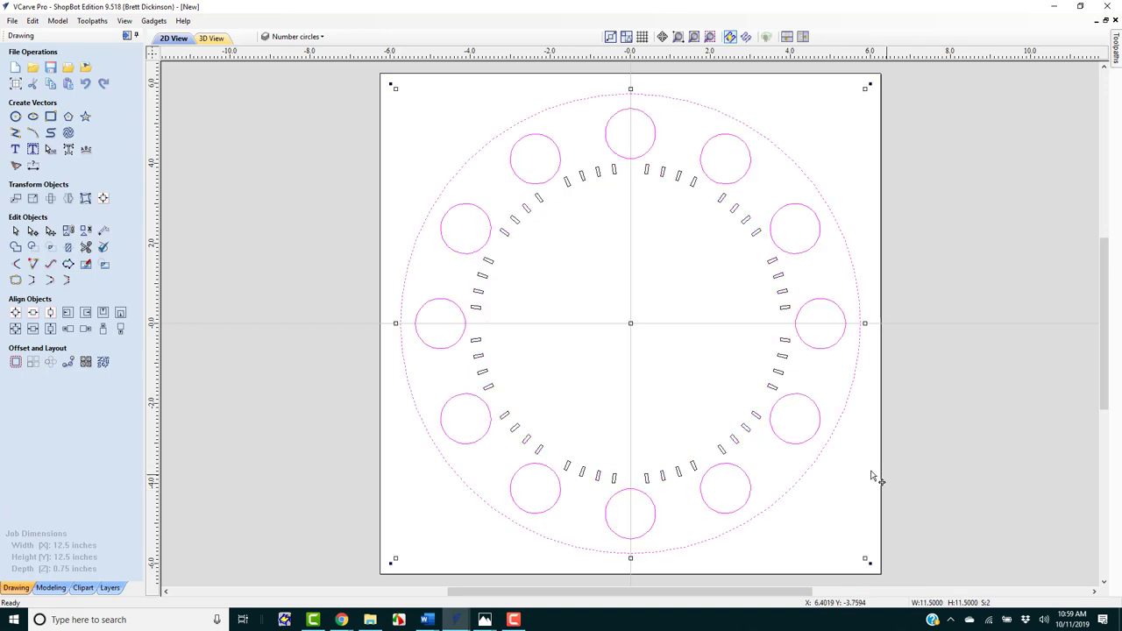
Move the group of small minute marks to the Minute Marks layer
left_click(747, 433)
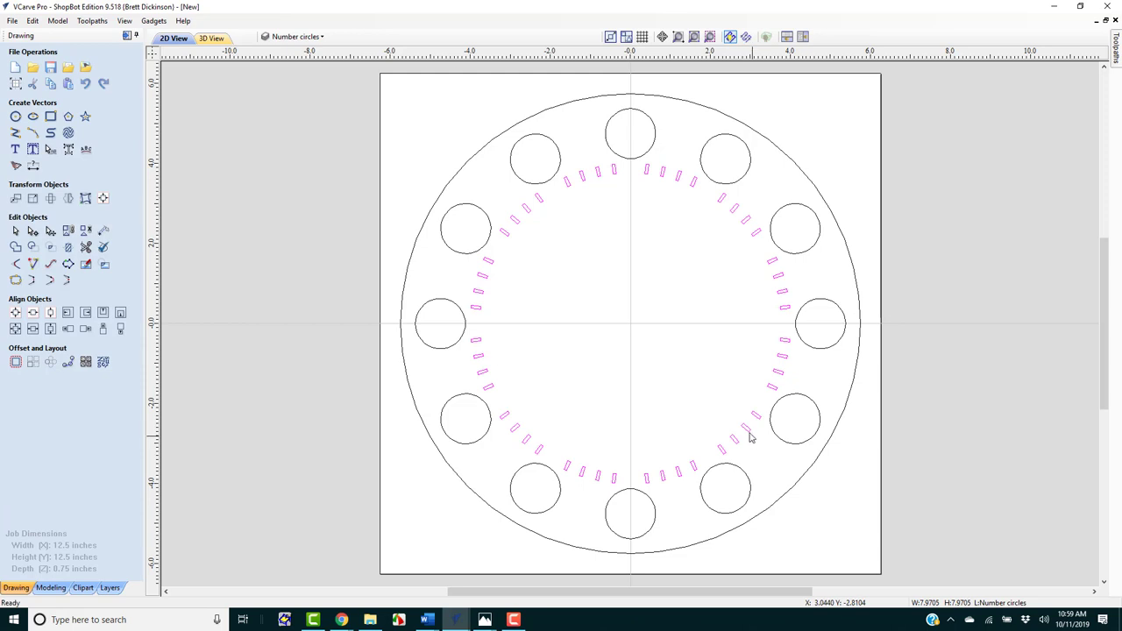
right_click(746, 430)
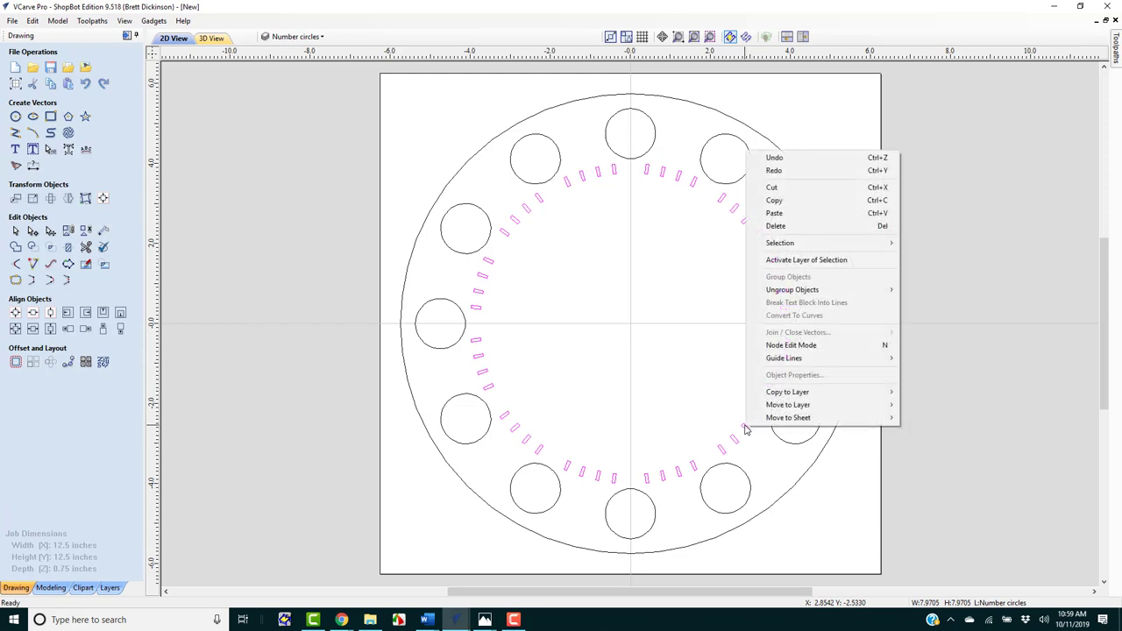
mouse_move(795, 408)
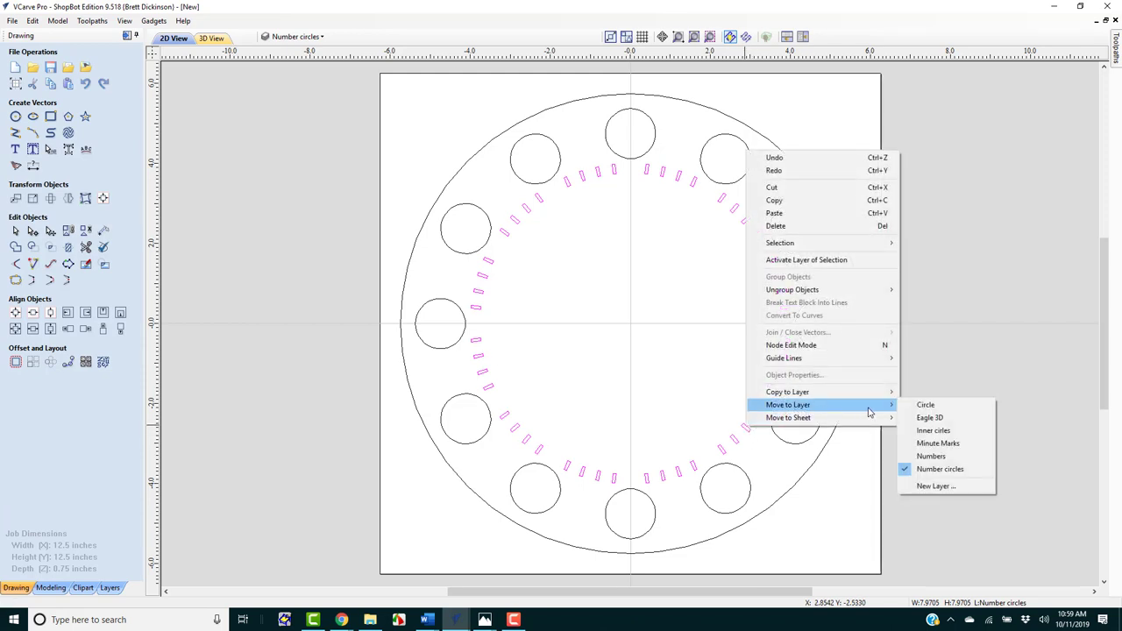
left_click(938, 445)
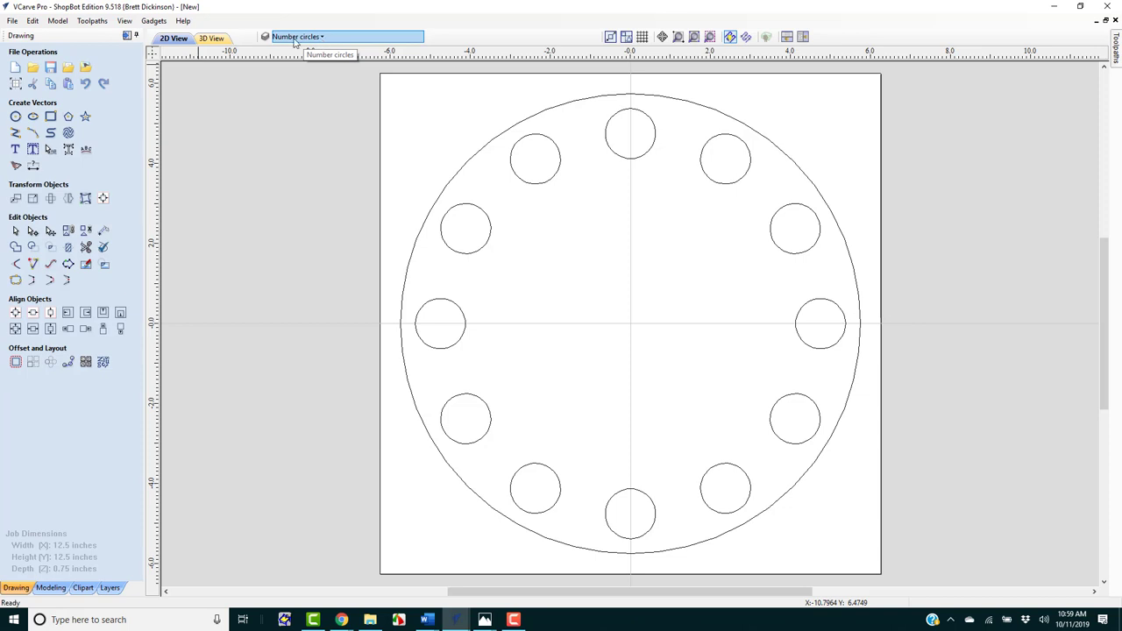
Hide the Circle layer and make the Numbers layer the active layer
left_click(322, 38)
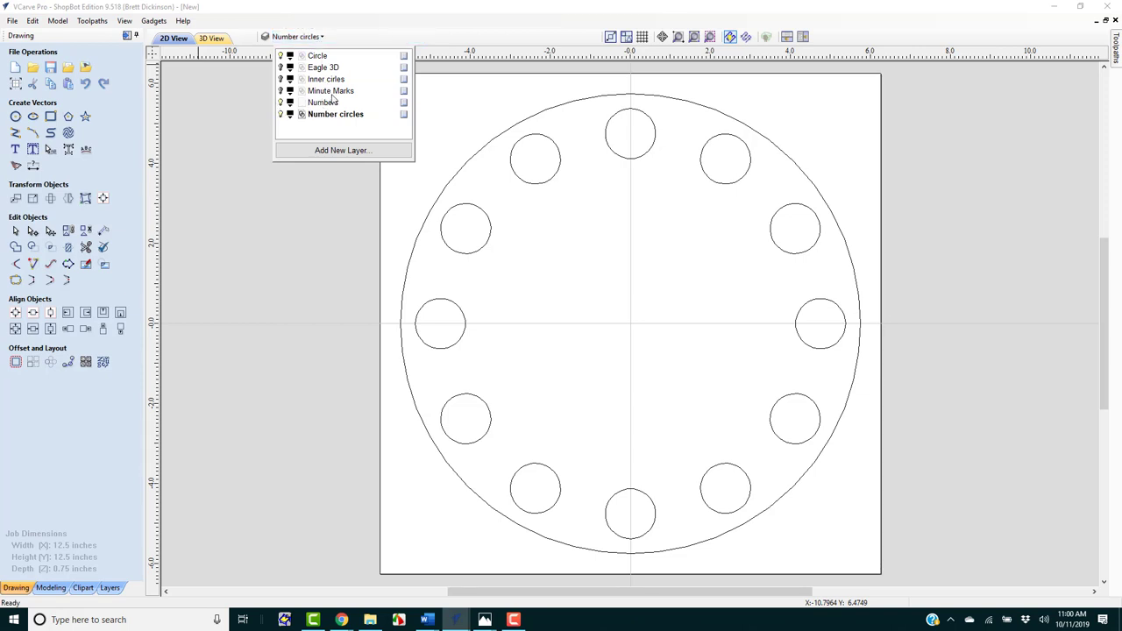
left_click(282, 56)
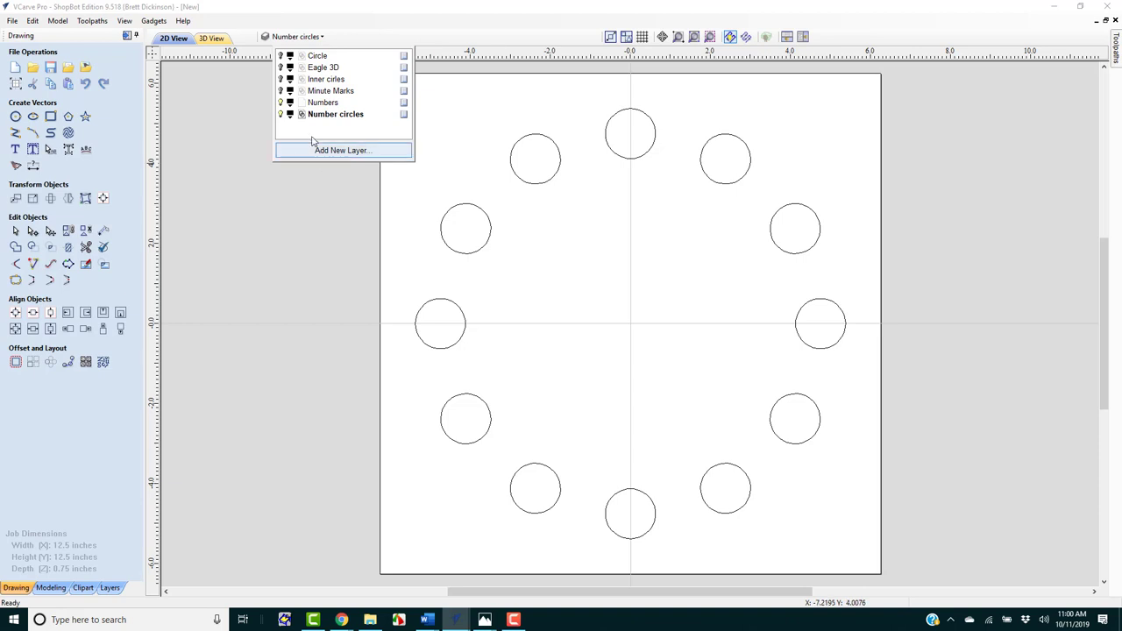
left_click(324, 102)
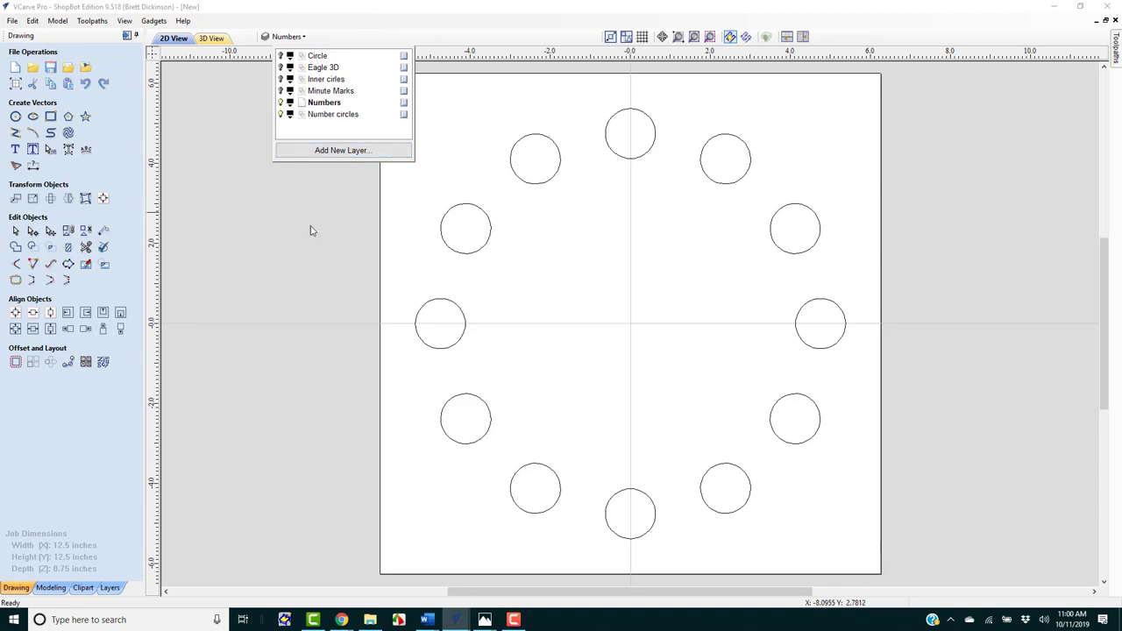
Start a new text object on the Numbers layer with bold lettering and a 0.82 inch text height
left_click(15, 150)
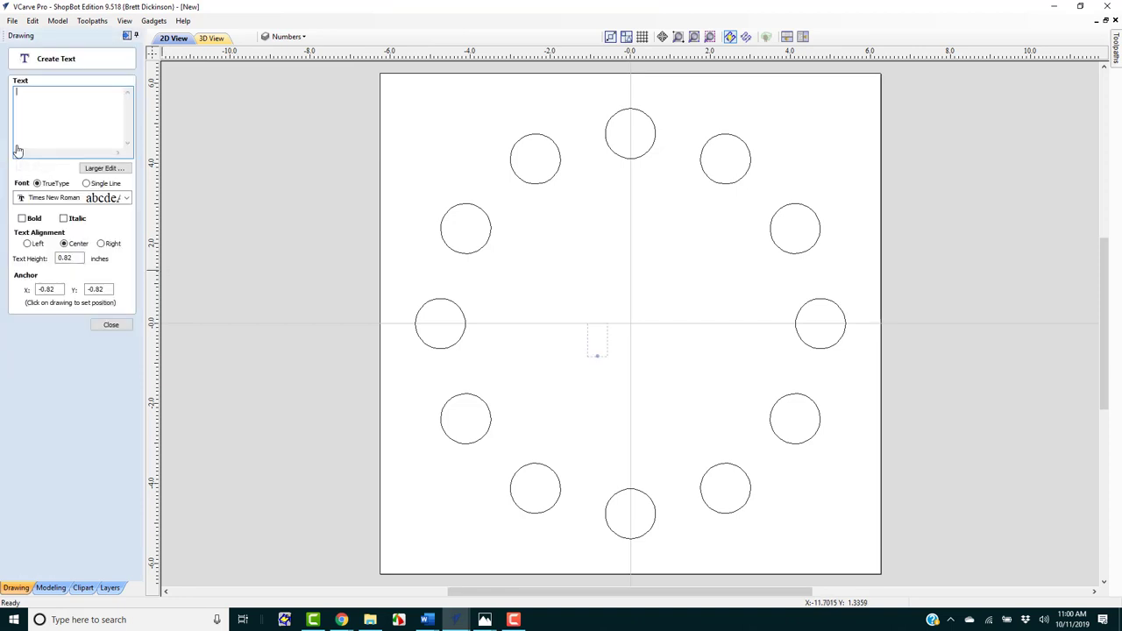
left_click(18, 146)
double_click(75, 257)
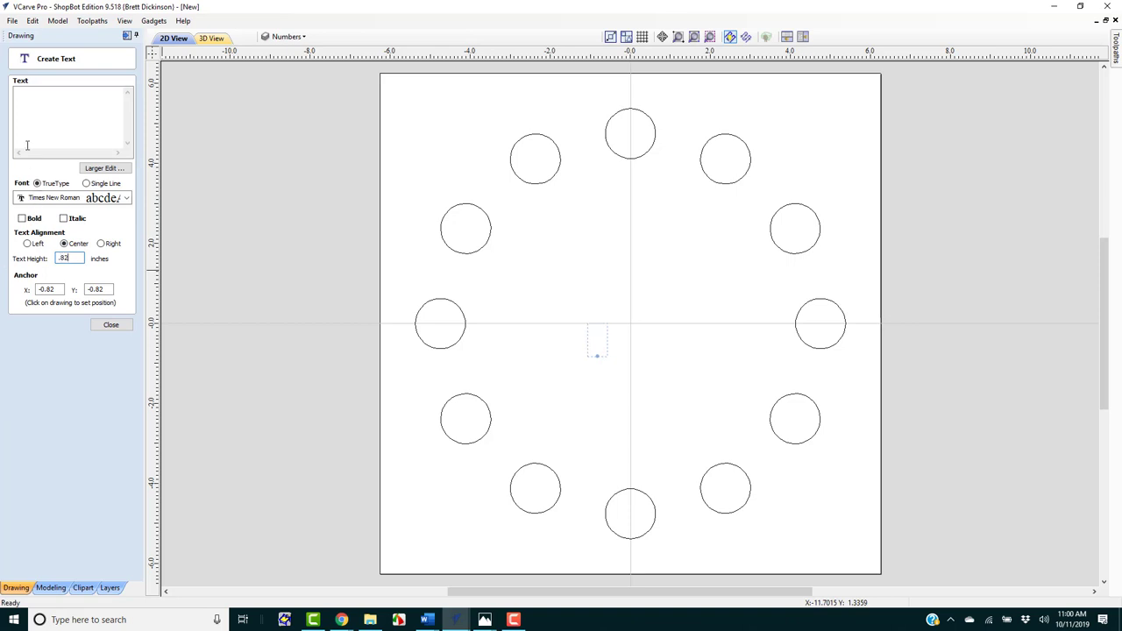
left_click(21, 218)
left_click(58, 122)
left_click(38, 104)
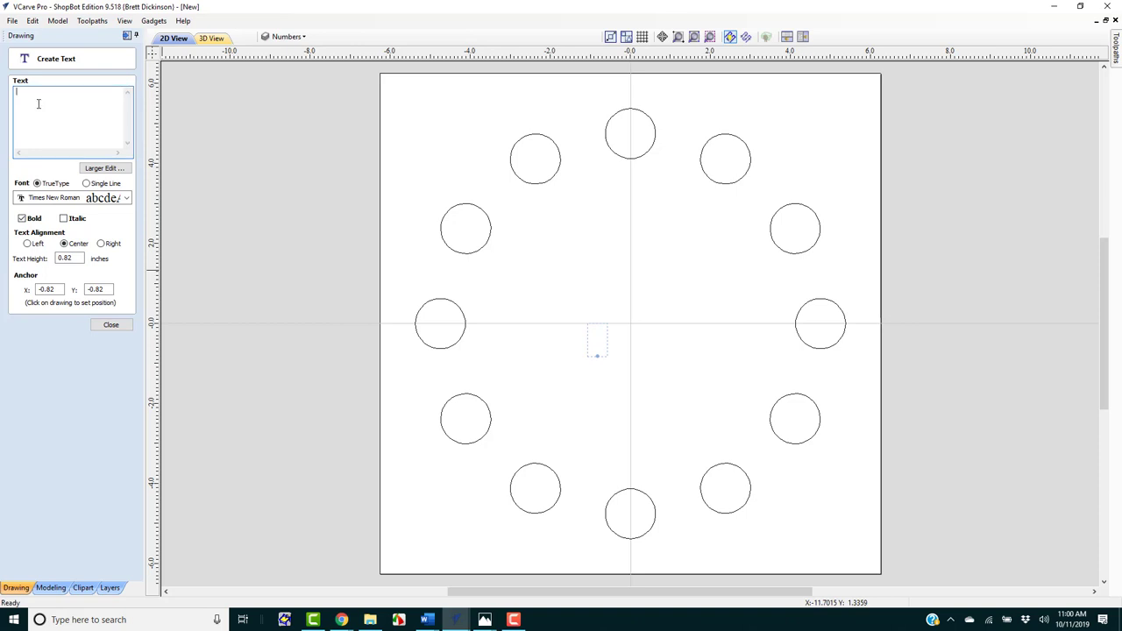
type("1 2 3")
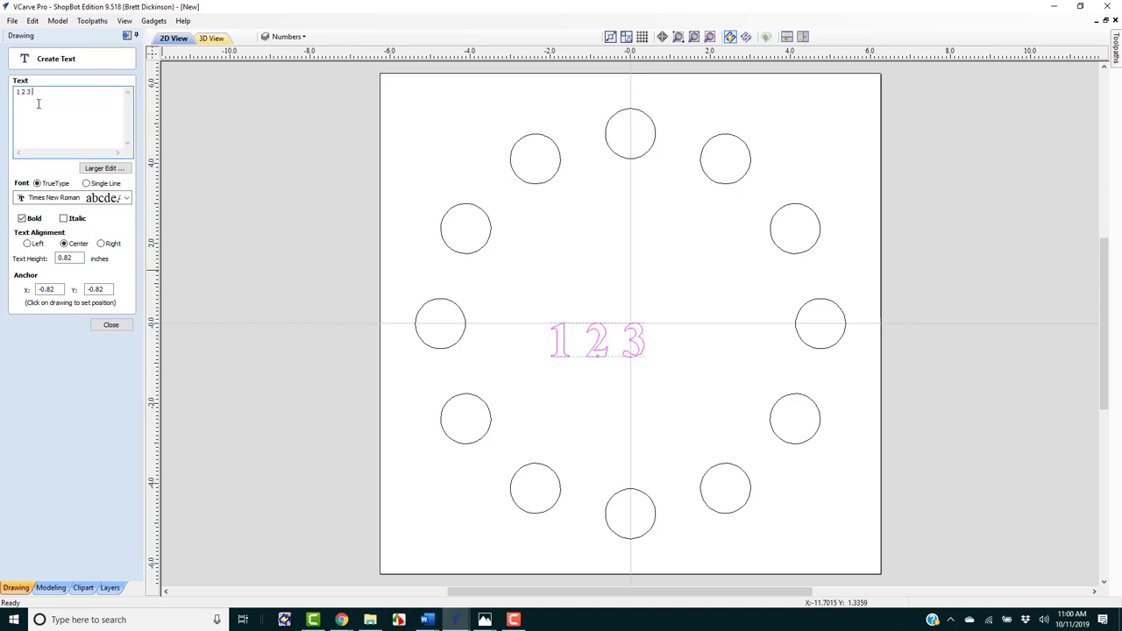
type(" 4")
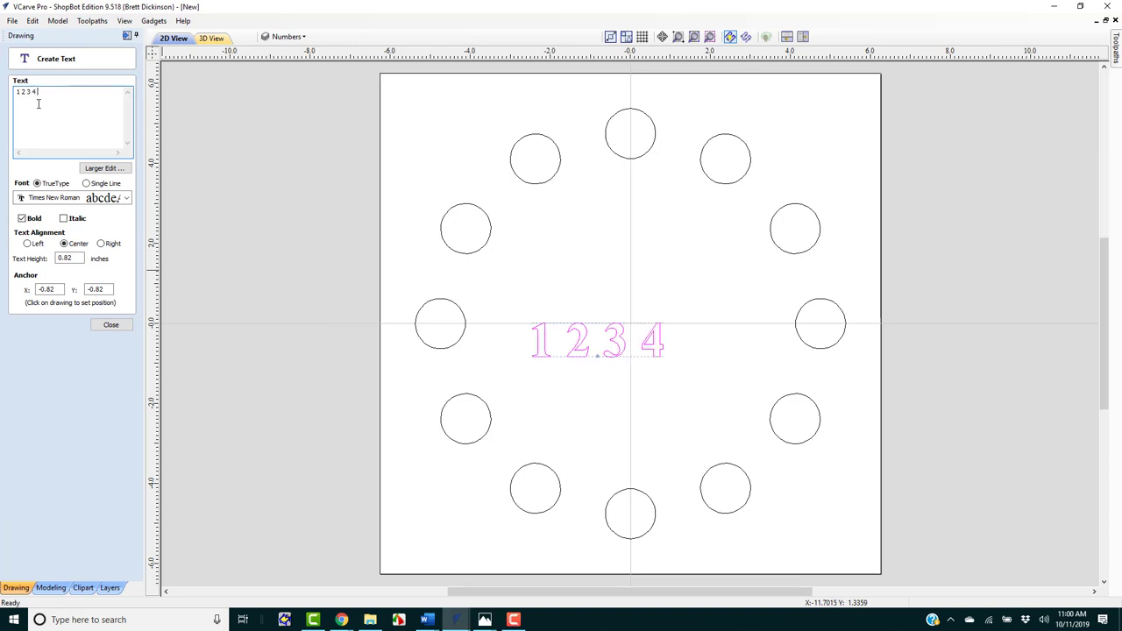
type(" 5 6 7")
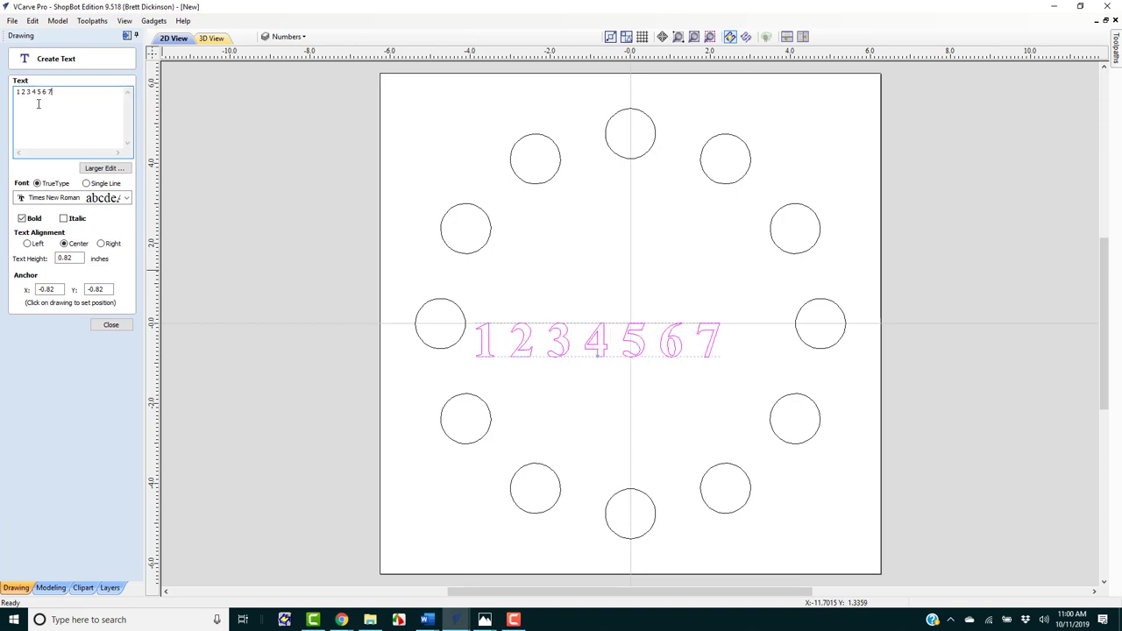
type(" 8 9")
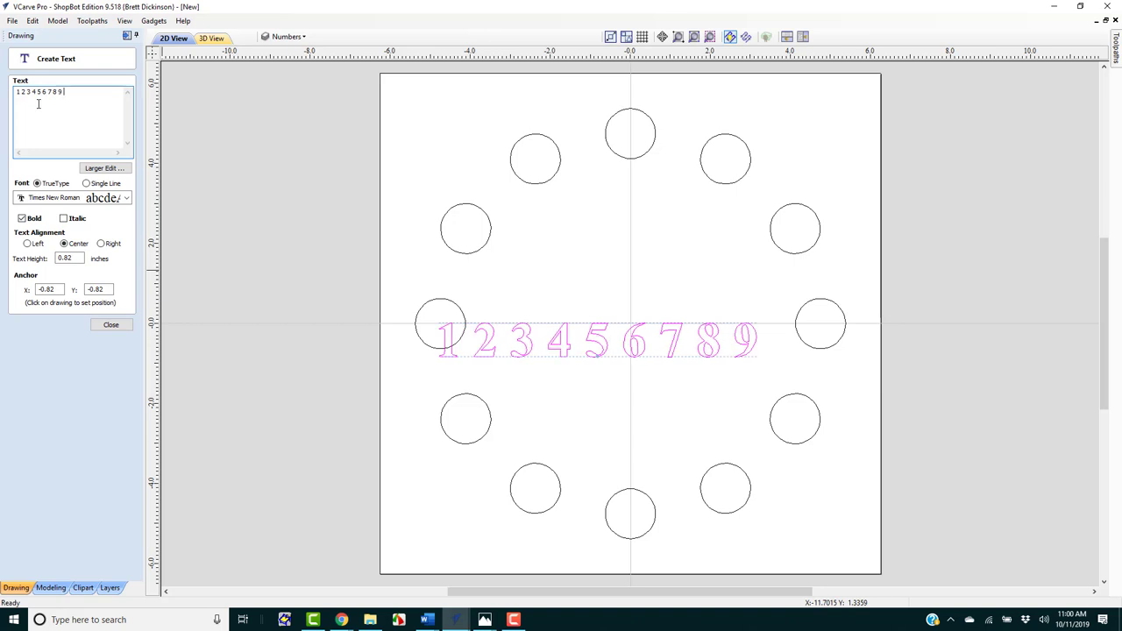
type(" 10")
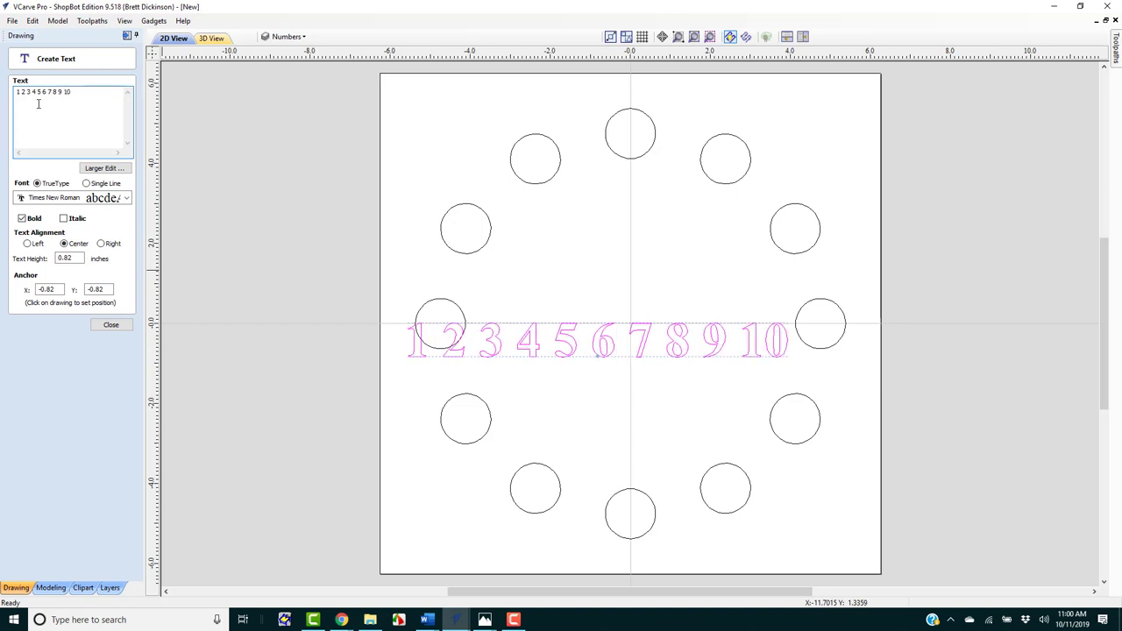
type(" 11 12")
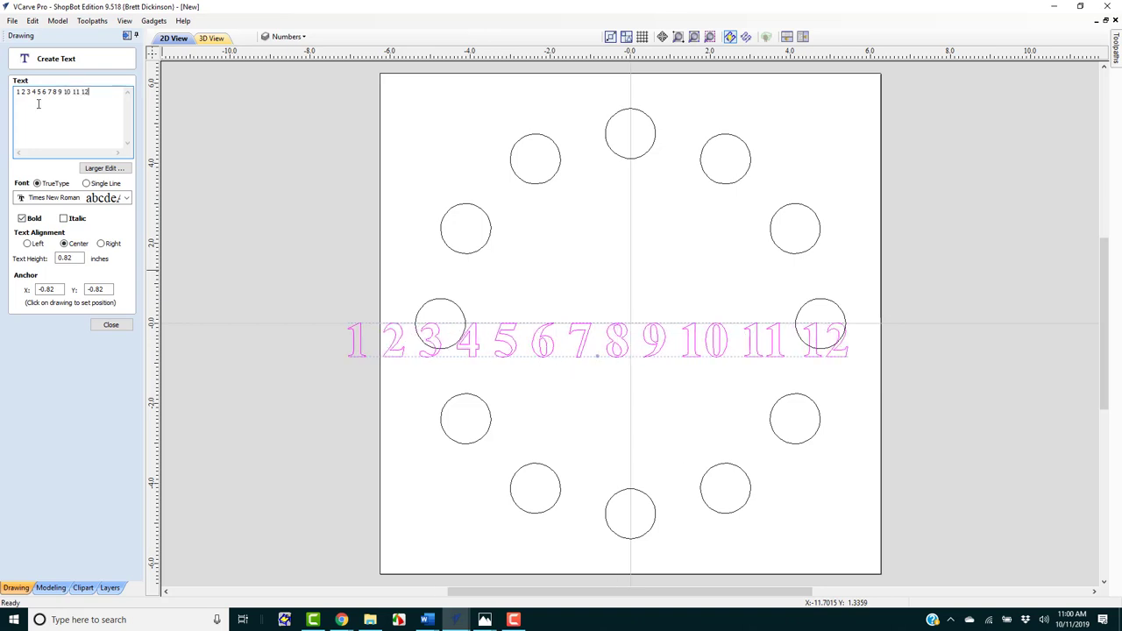
left_click(112, 325)
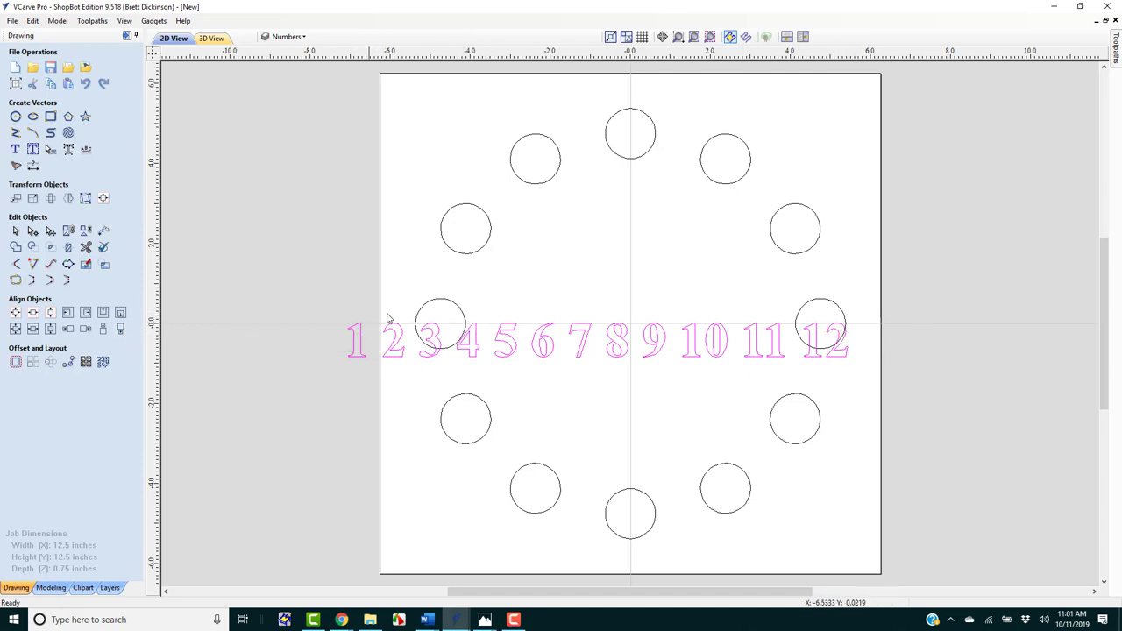
Hide the Number circles layer so only the line of numbers stays in view
left_click(441, 300)
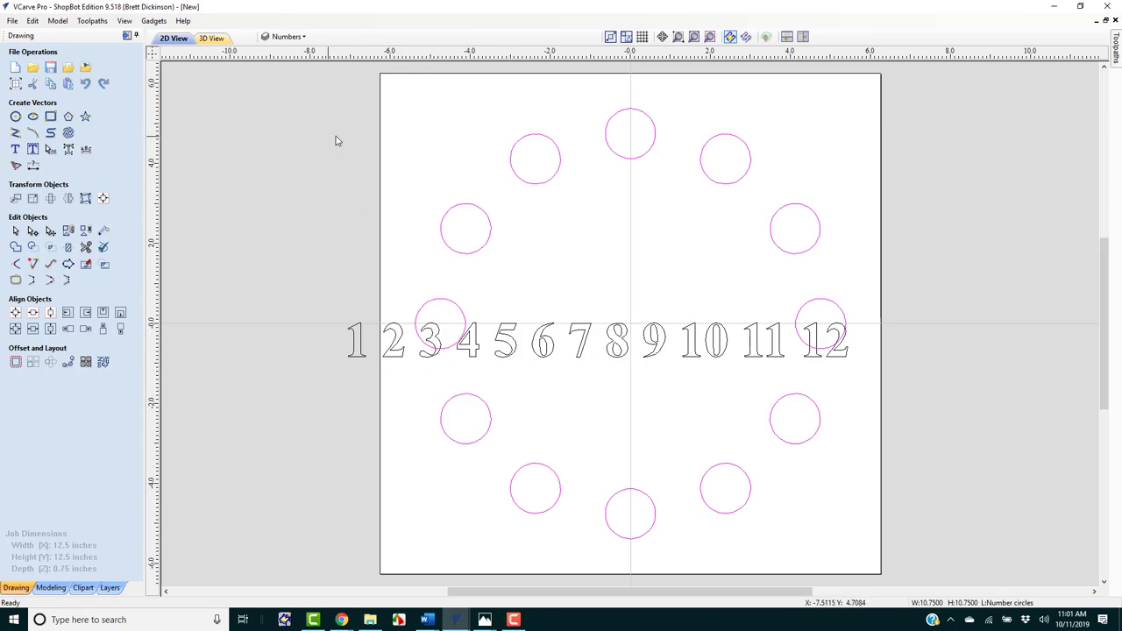
left_click(306, 38)
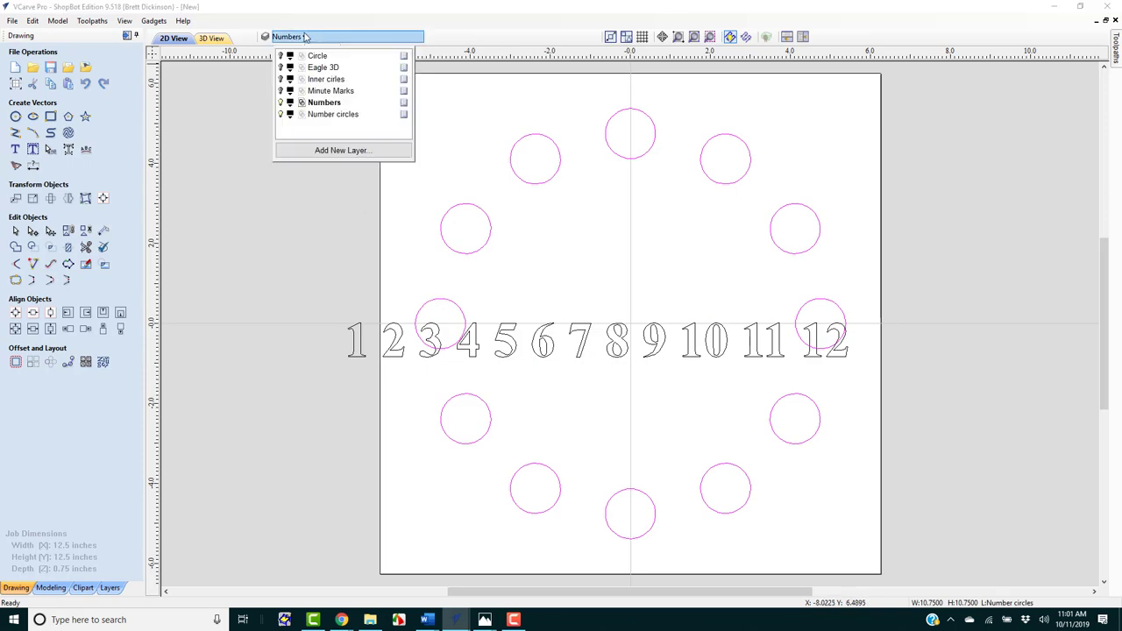
left_click(282, 114)
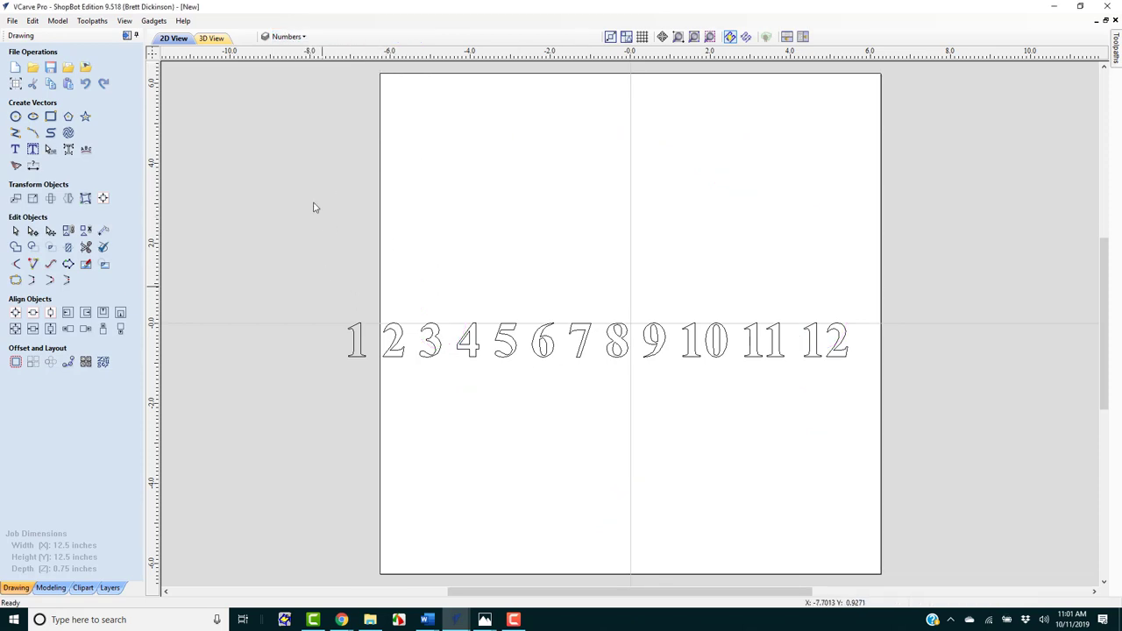
Convert the whole line of number text to curves and clear the selection
left_click_drag(310, 287, 874, 391)
right_click(655, 356)
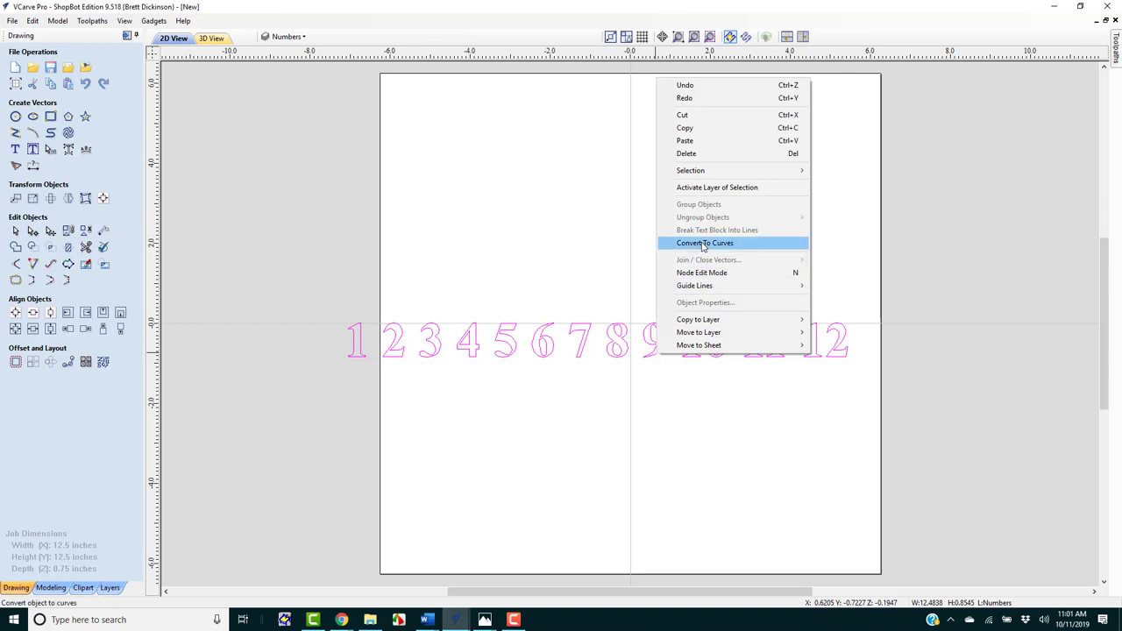
left_click(702, 244)
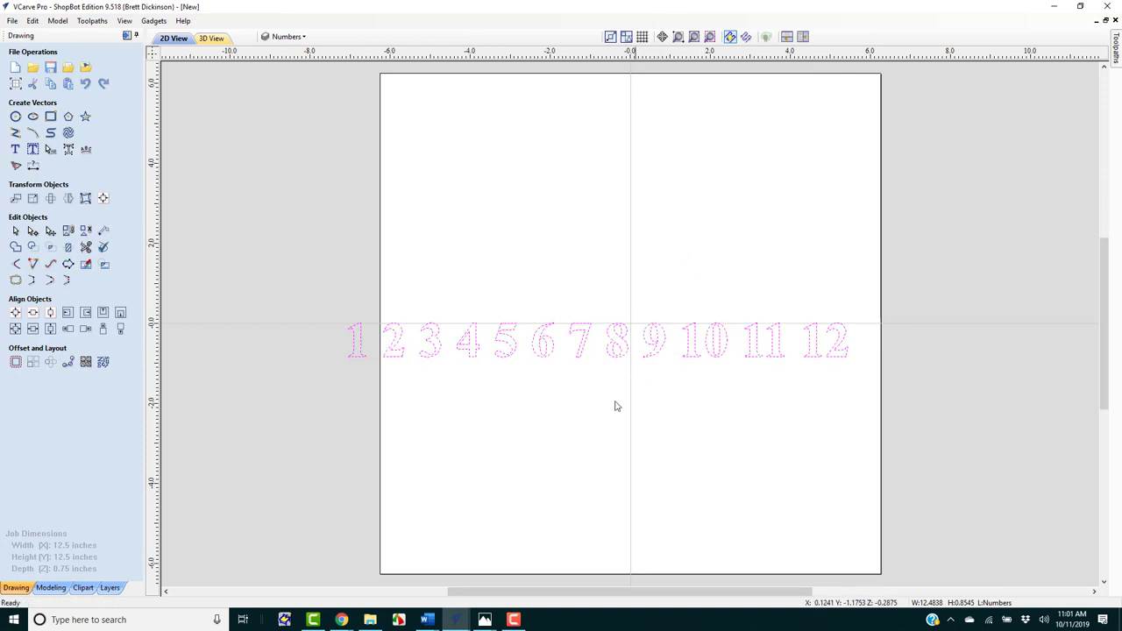
left_click(532, 444)
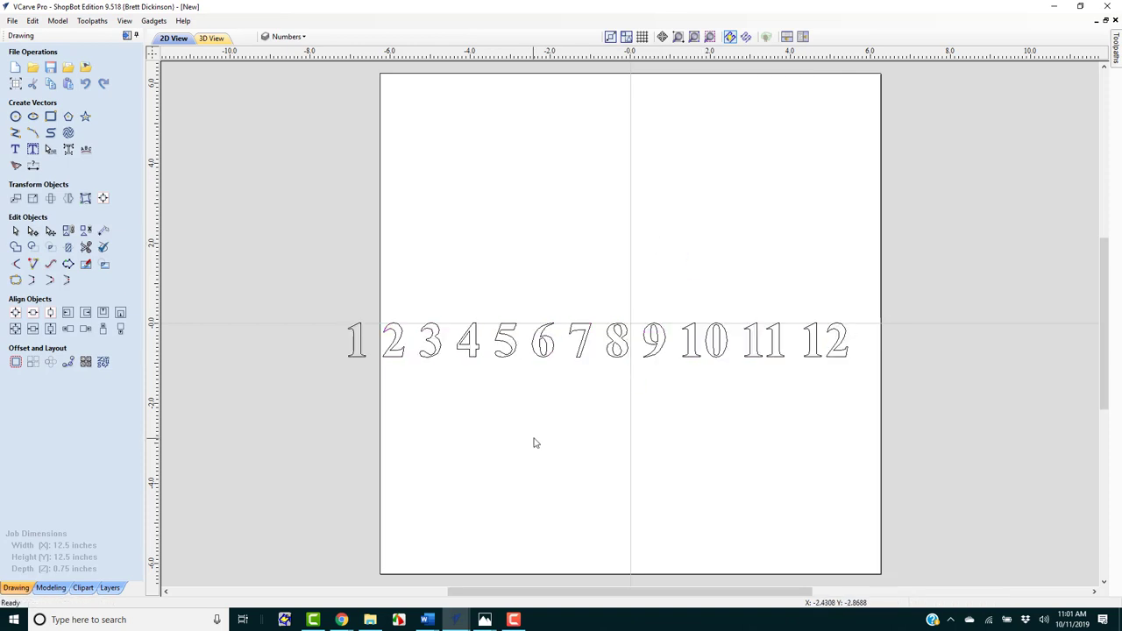
Select the inner and outer outlines of the number 4 together and group them
left_click(475, 357)
left_click(483, 368)
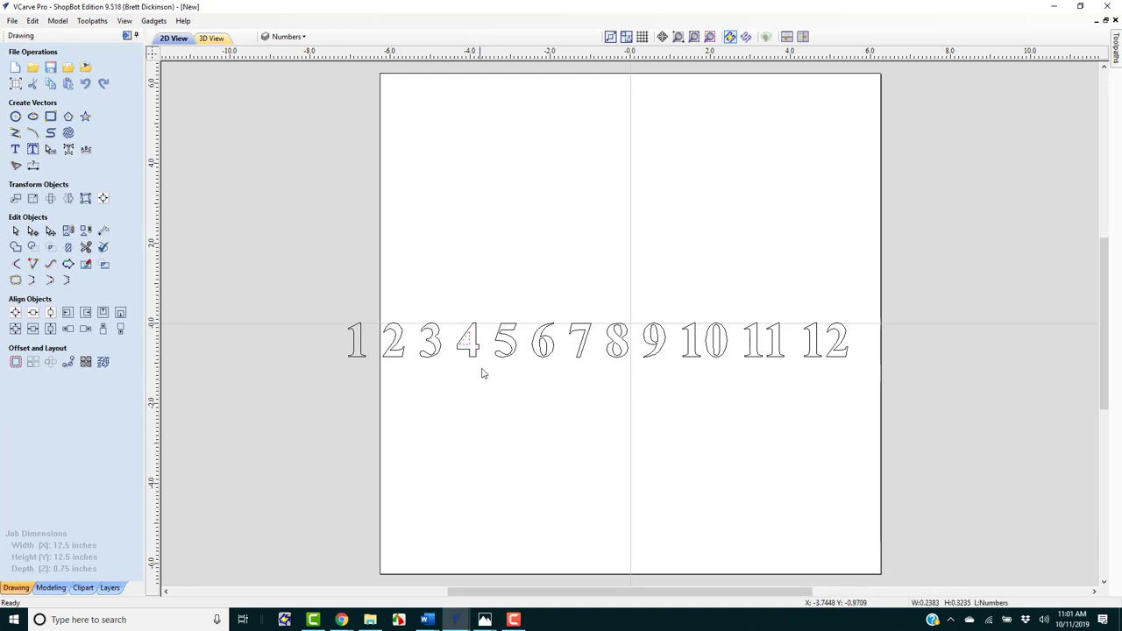
left_click(476, 352)
left_click(478, 354)
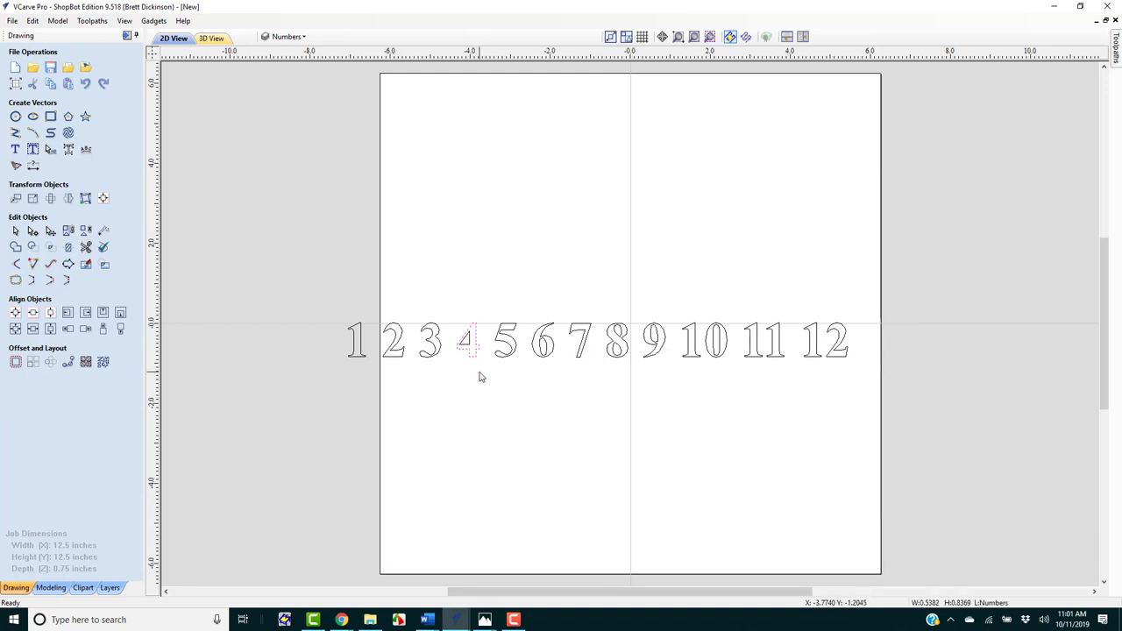
left_click(458, 348, "shift")
Group the outlines of the 6, 8, 9, 10, 11 and 12 so each number is its own group
left_click_drag(526, 321, 578, 384)
left_click_drag(603, 319, 658, 368)
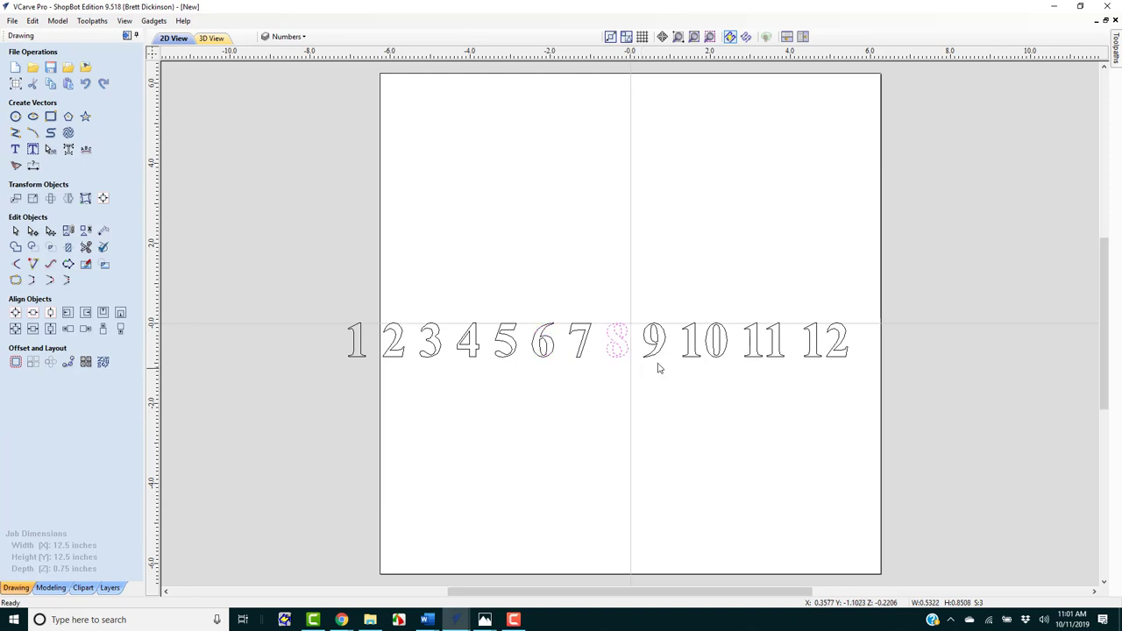
left_click_drag(633, 312, 674, 376)
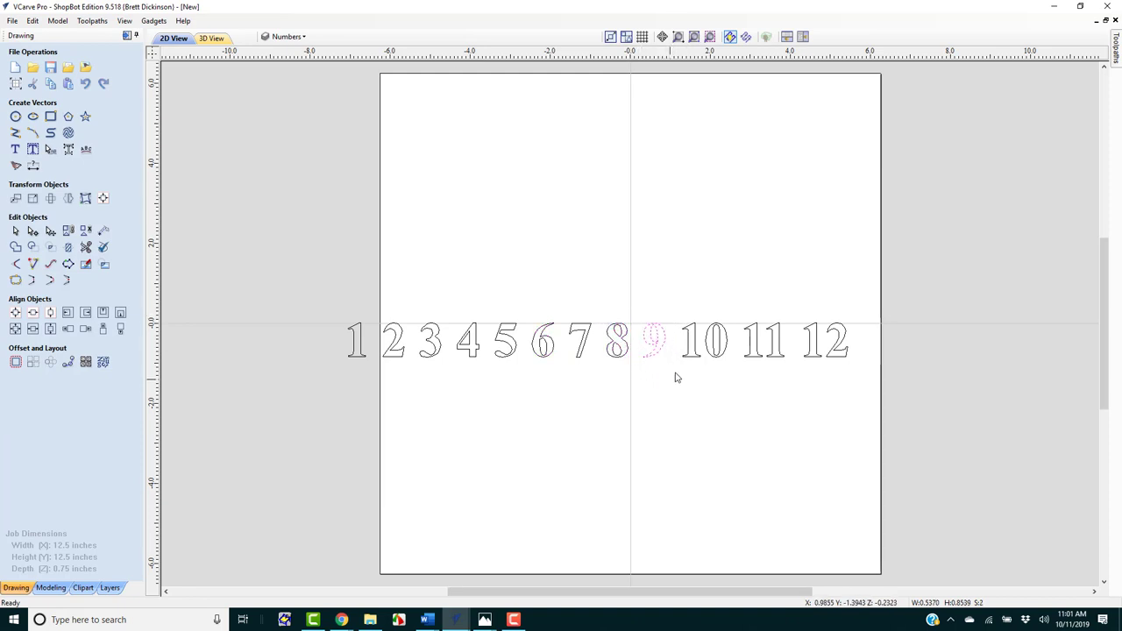
left_click_drag(675, 306, 734, 372)
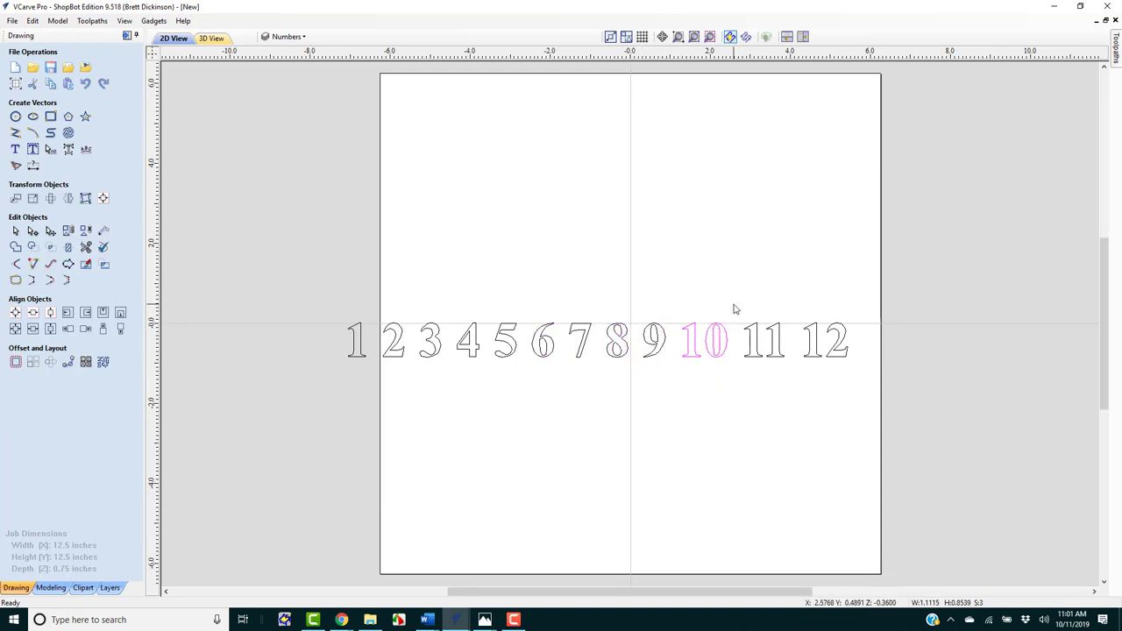
left_click_drag(734, 304, 798, 390)
left_click_drag(793, 321, 864, 369)
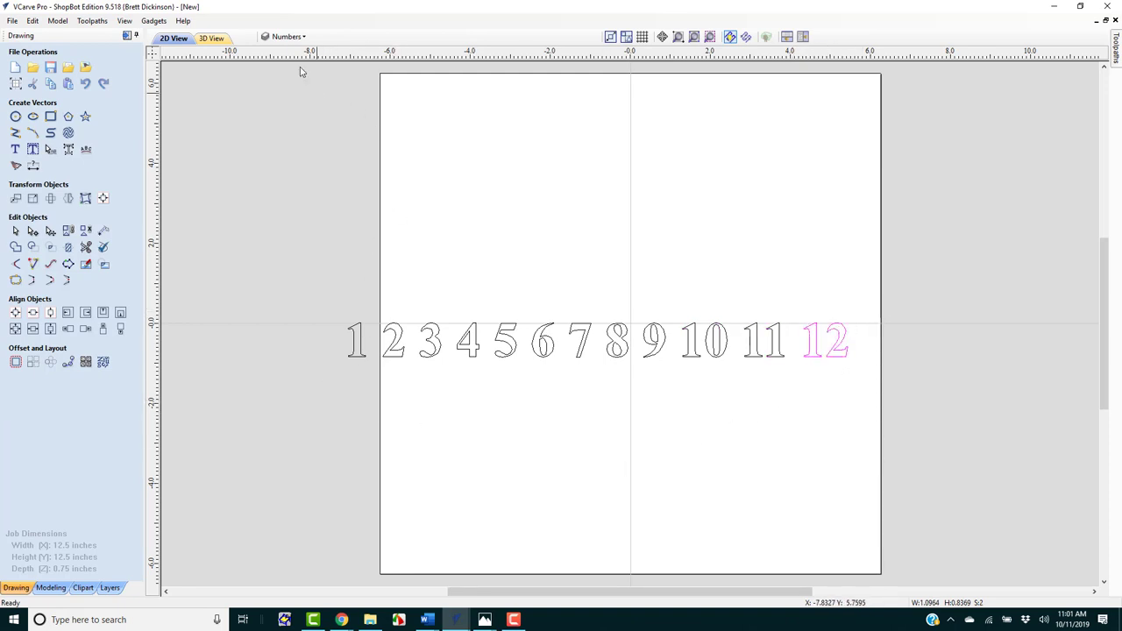
Turn the Number circles layer back on and select the ring of number circles
left_click(302, 37)
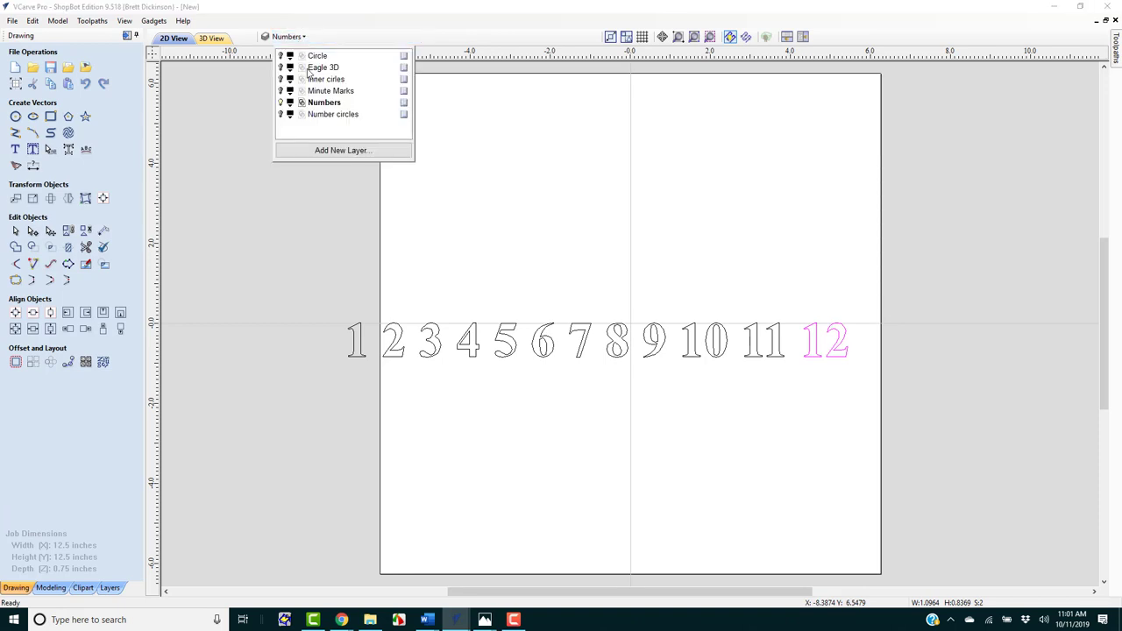
left_click(281, 114)
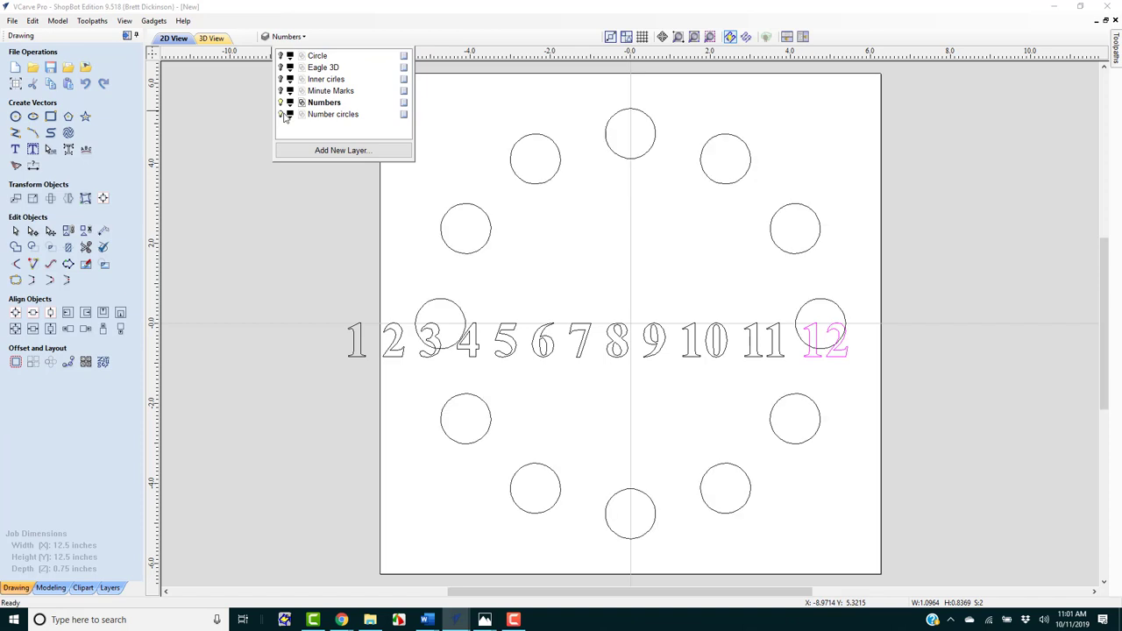
left_click(488, 250)
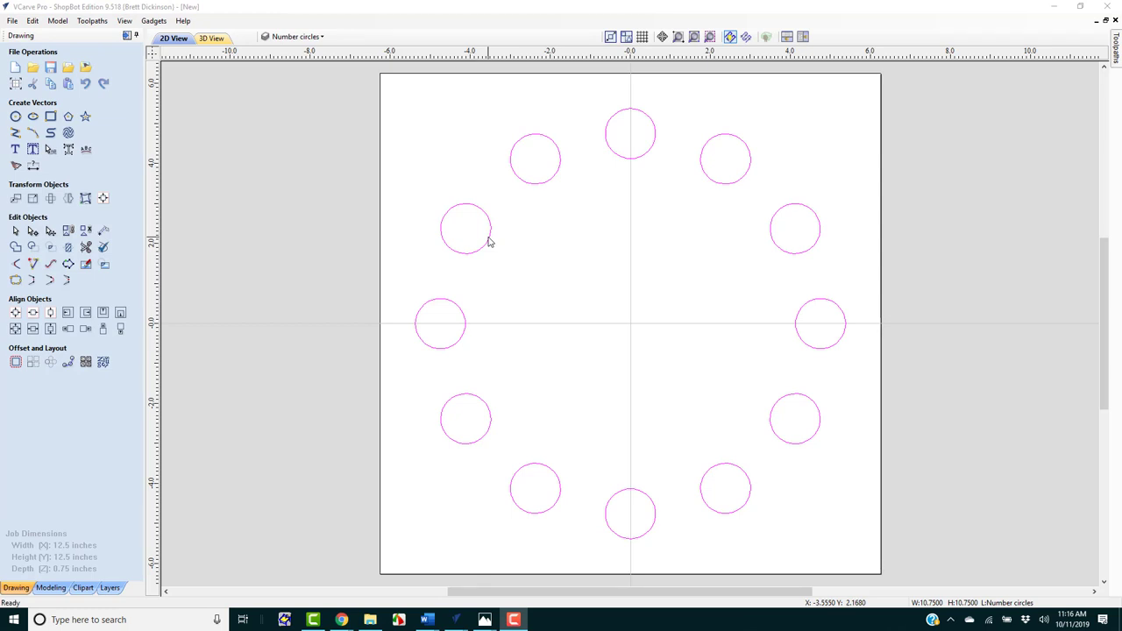
key("ctrl+a")
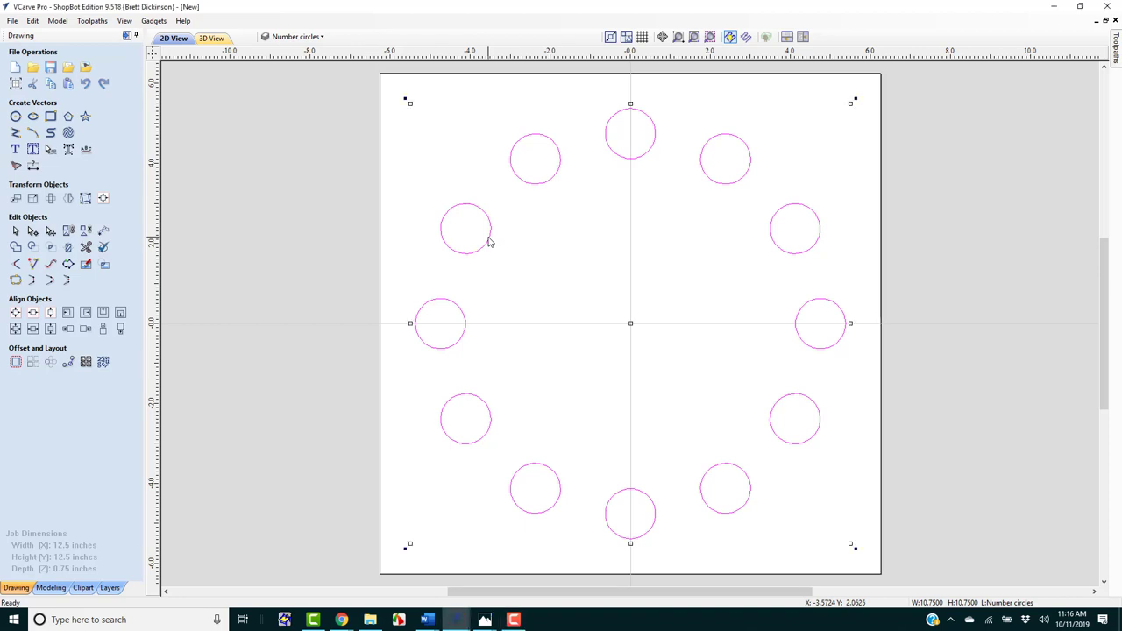
left_click(551, 292)
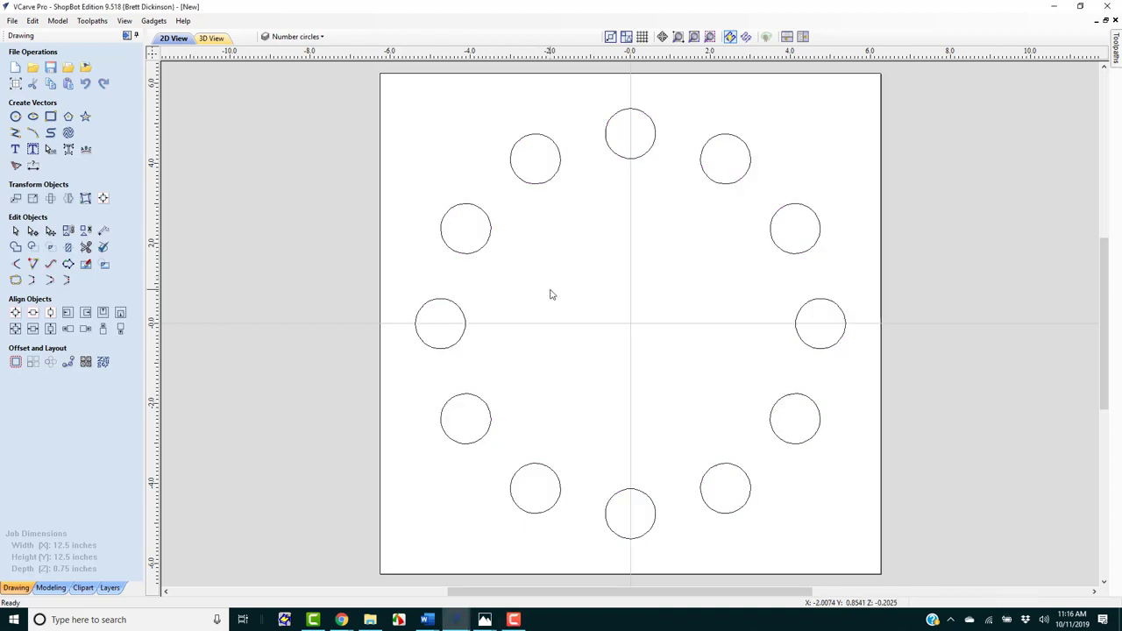
Show the Numbers layer and make it the active layer
left_click(322, 38)
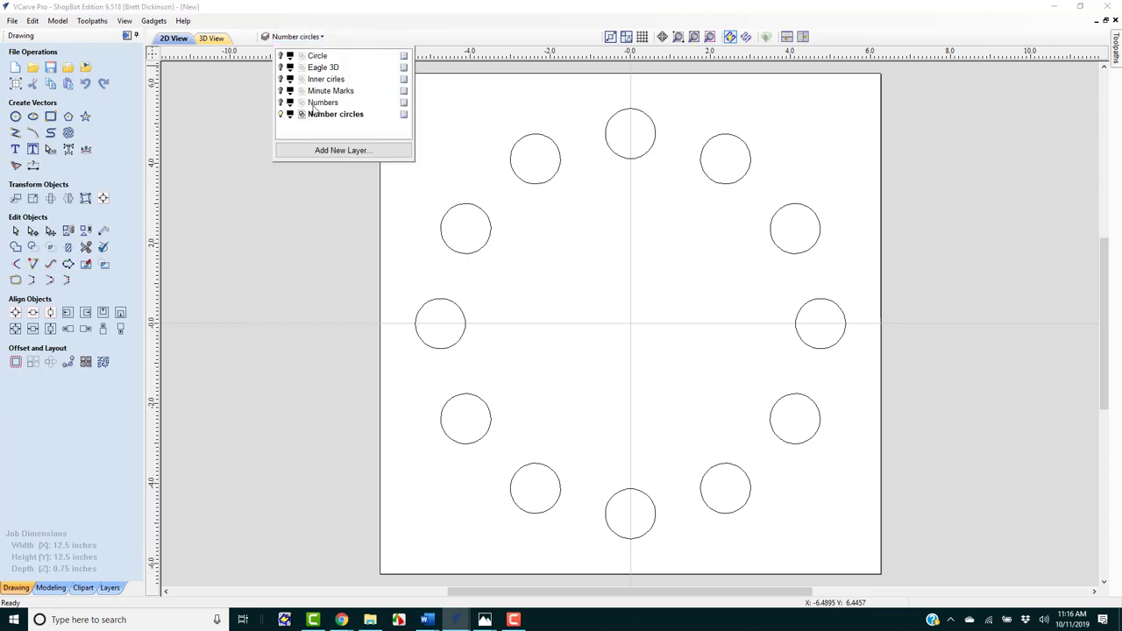
left_click(280, 102)
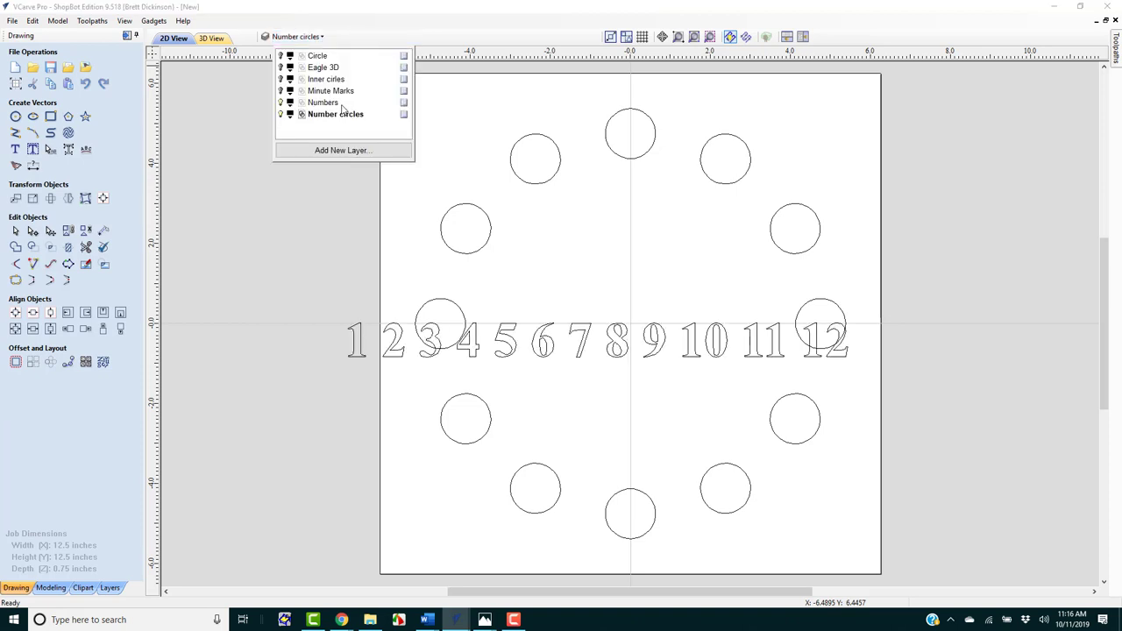
left_click(322, 103)
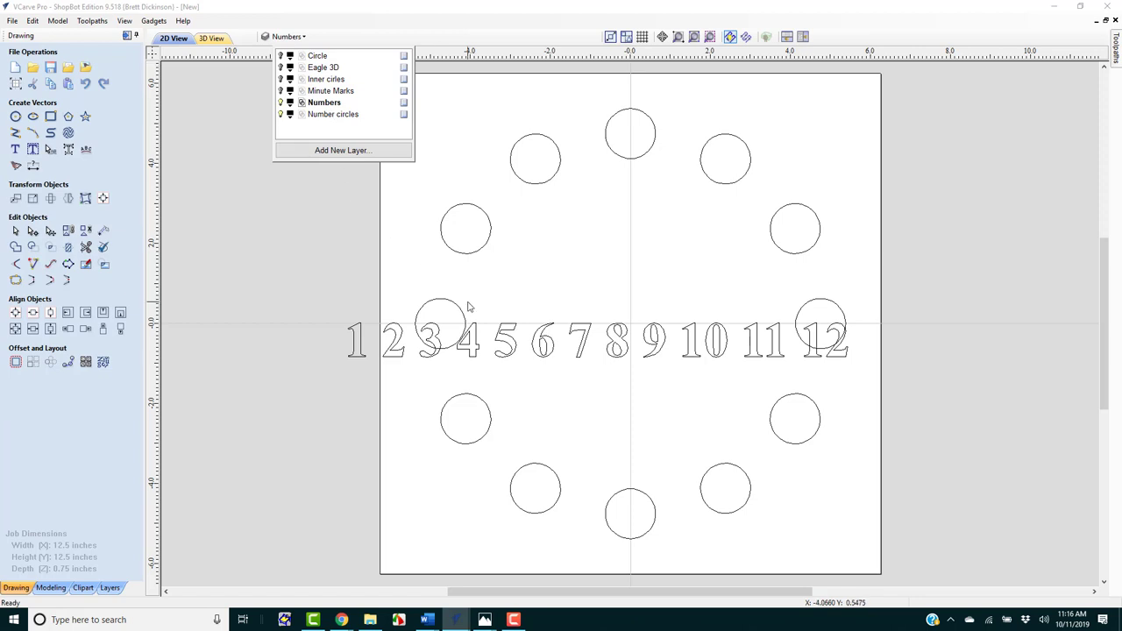
Center the number 12 group inside the circle at the twelve o'clock position of the ring
left_click(469, 341)
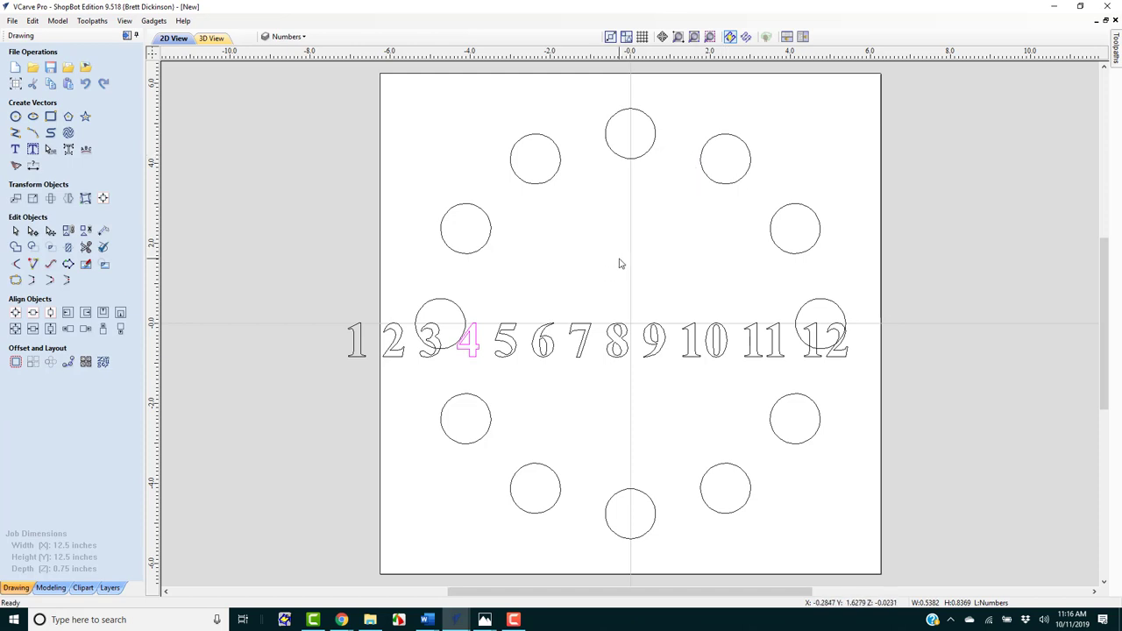
left_click(835, 335)
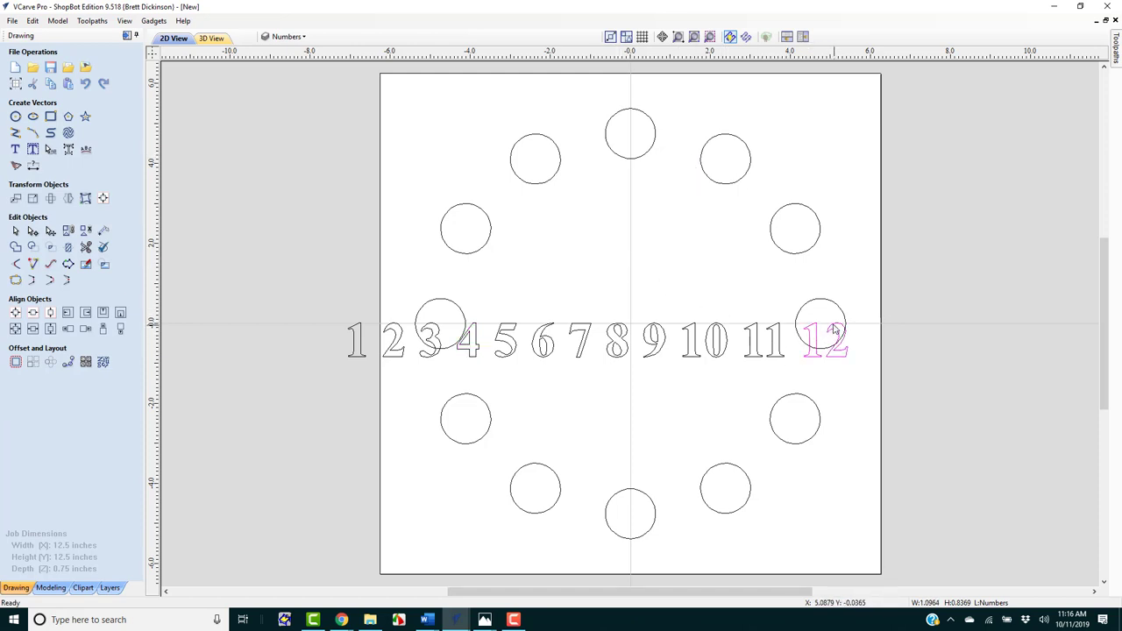
left_click(650, 151, "shift")
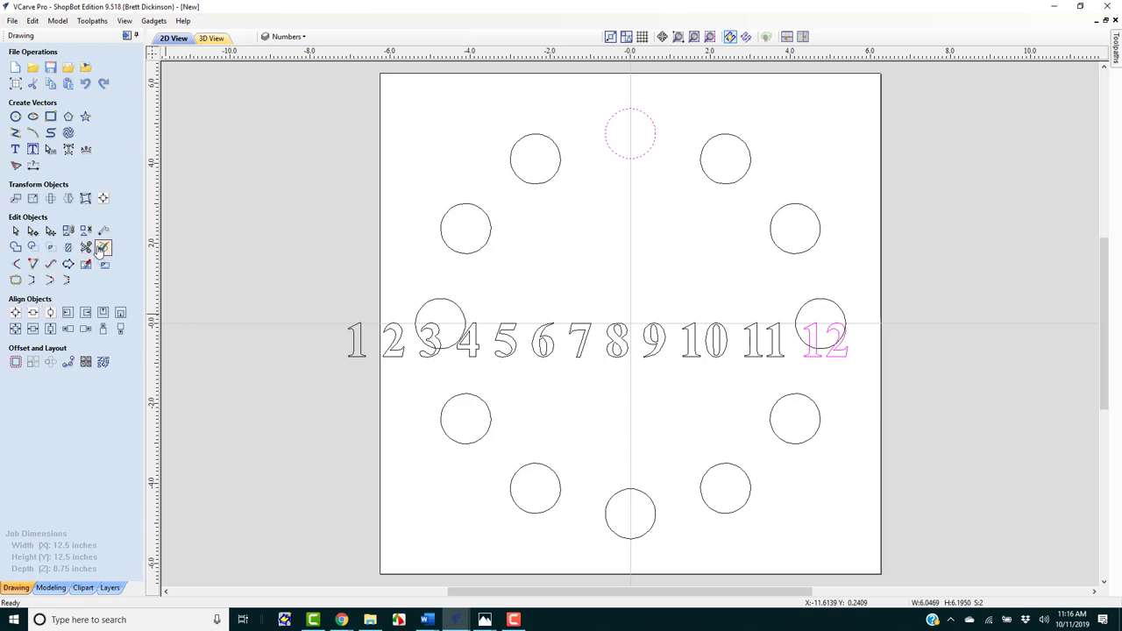
left_click(103, 201)
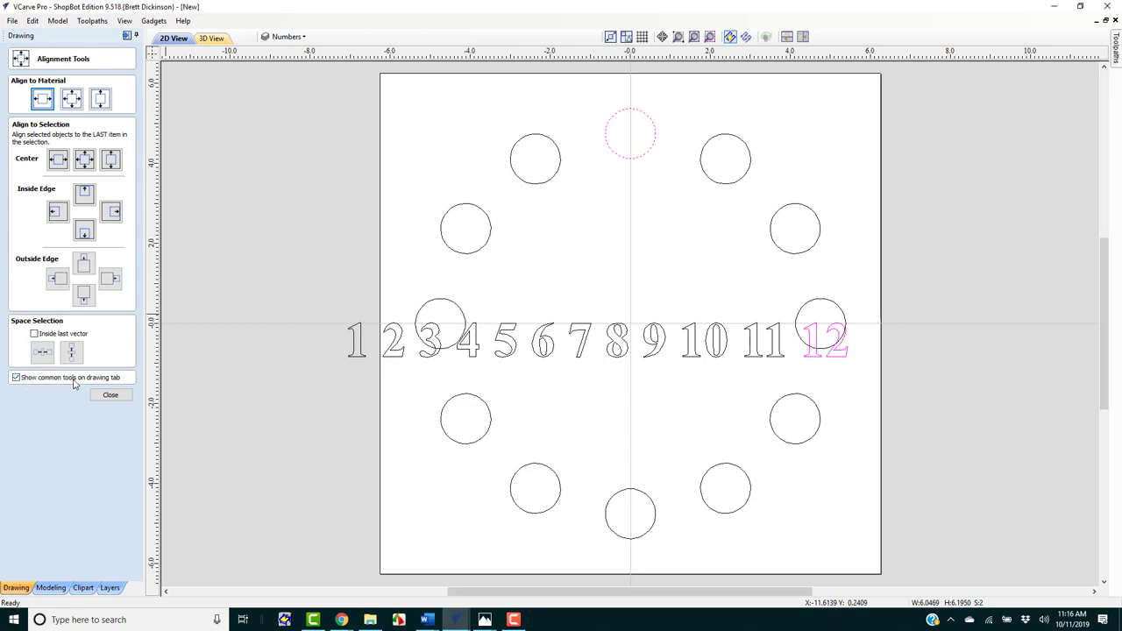
left_click(111, 396)
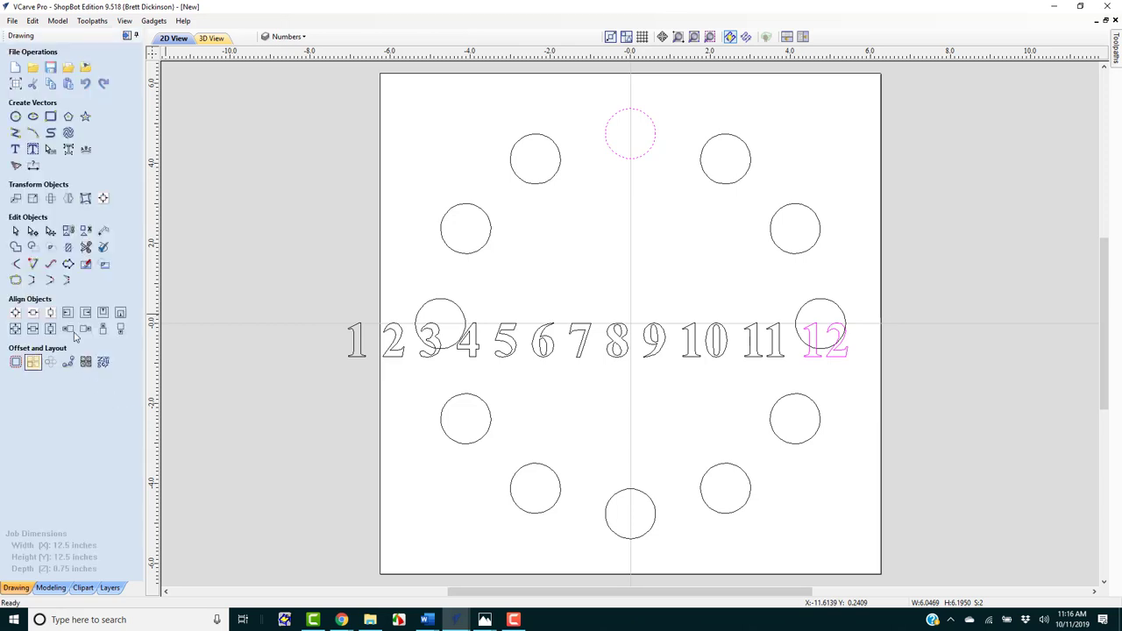
left_click(16, 330)
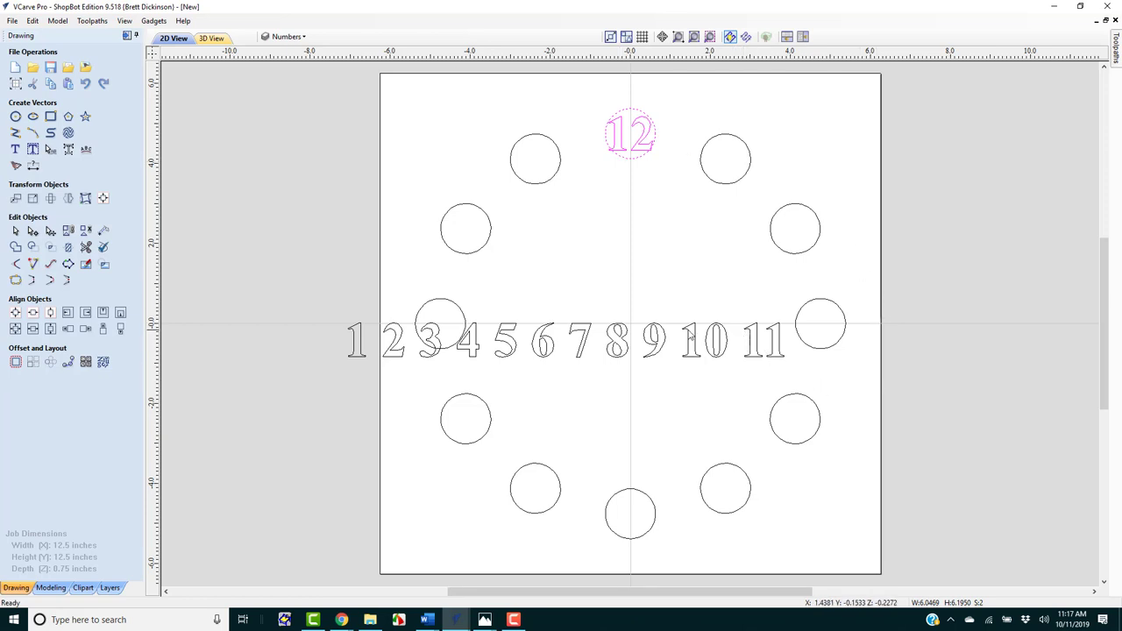
Center the numbers 1 and 2 inside the circles at the one and two o'clock positions
left_click(359, 344)
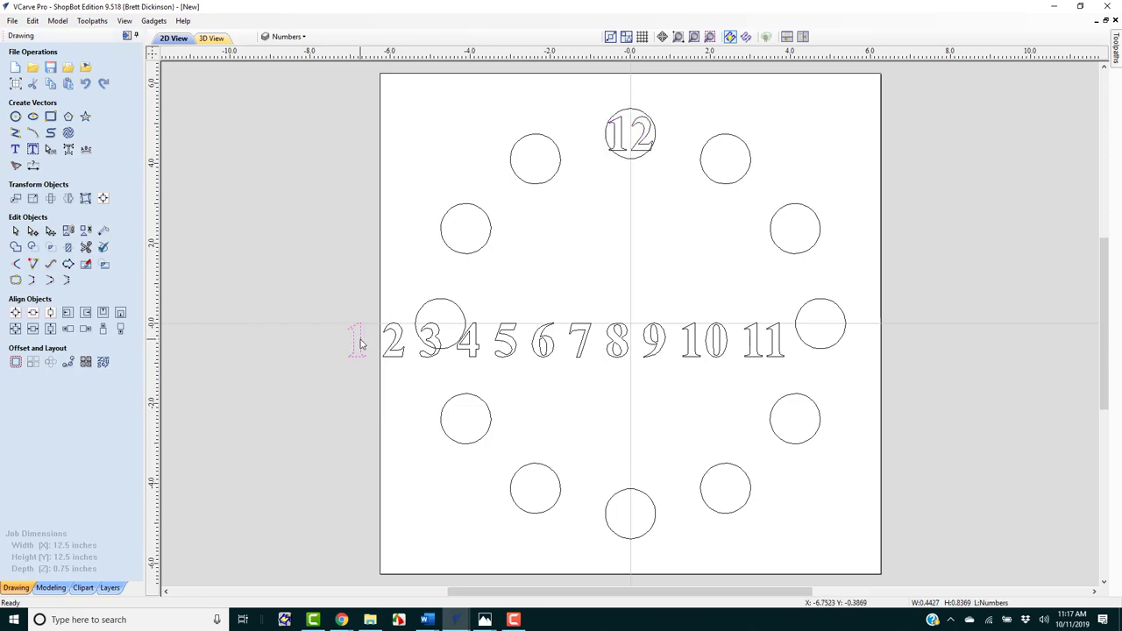
left_click(735, 185, "shift")
key("F9")
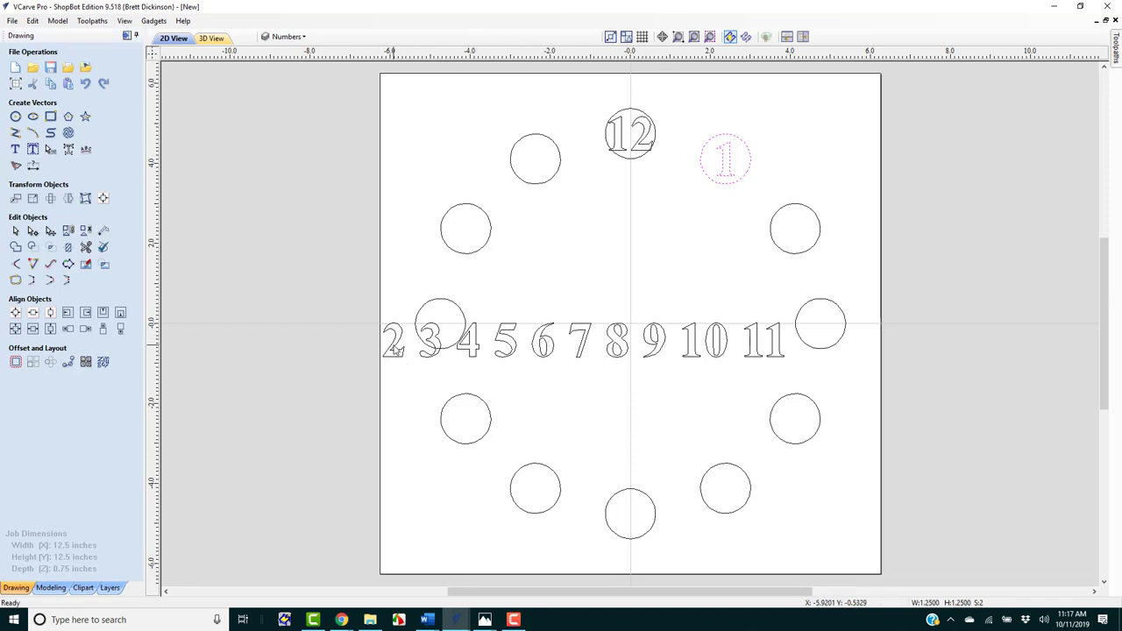
left_click(394, 349)
left_click(790, 207, "shift")
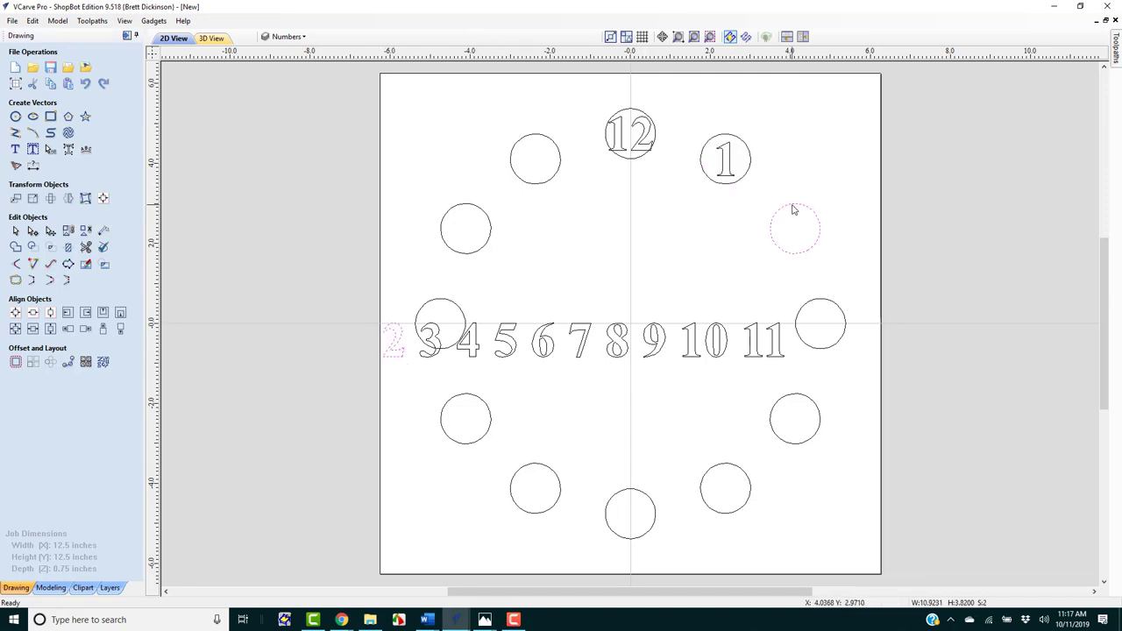
left_click(17, 334)
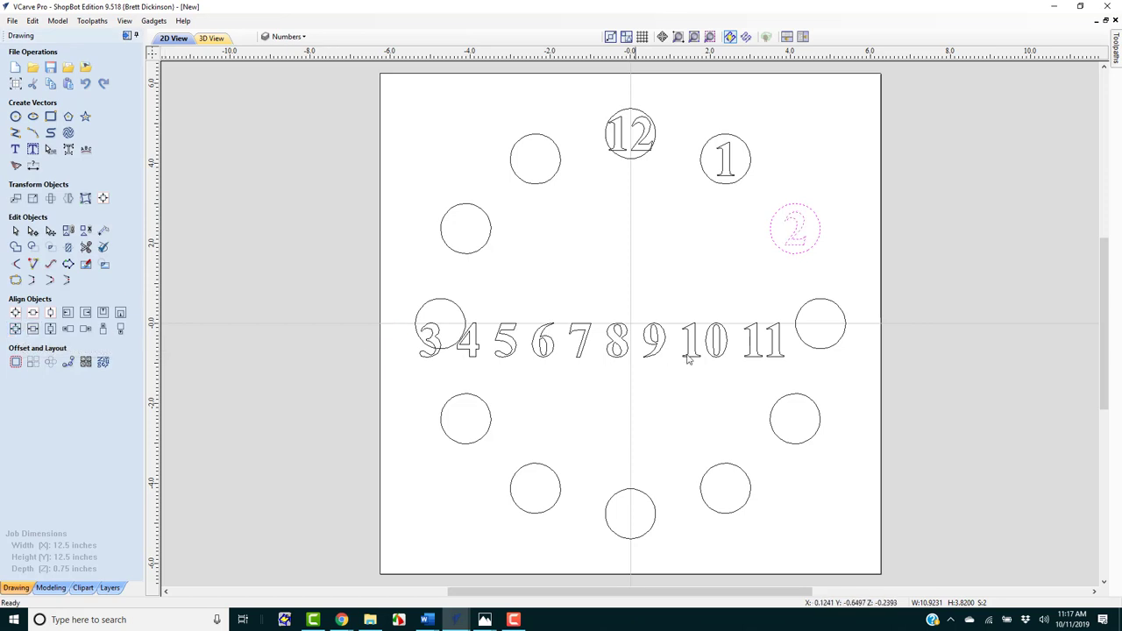
Center the numbers 3 and 4 inside the circles at the three and four o'clock positions
left_click(428, 354)
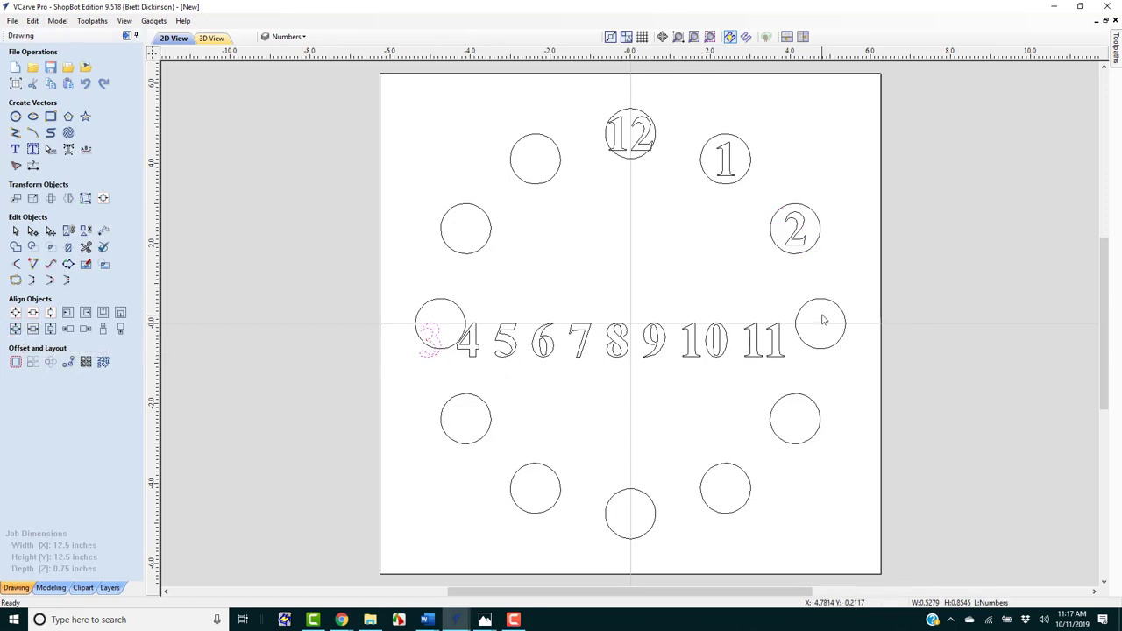
left_click(815, 306, "shift")
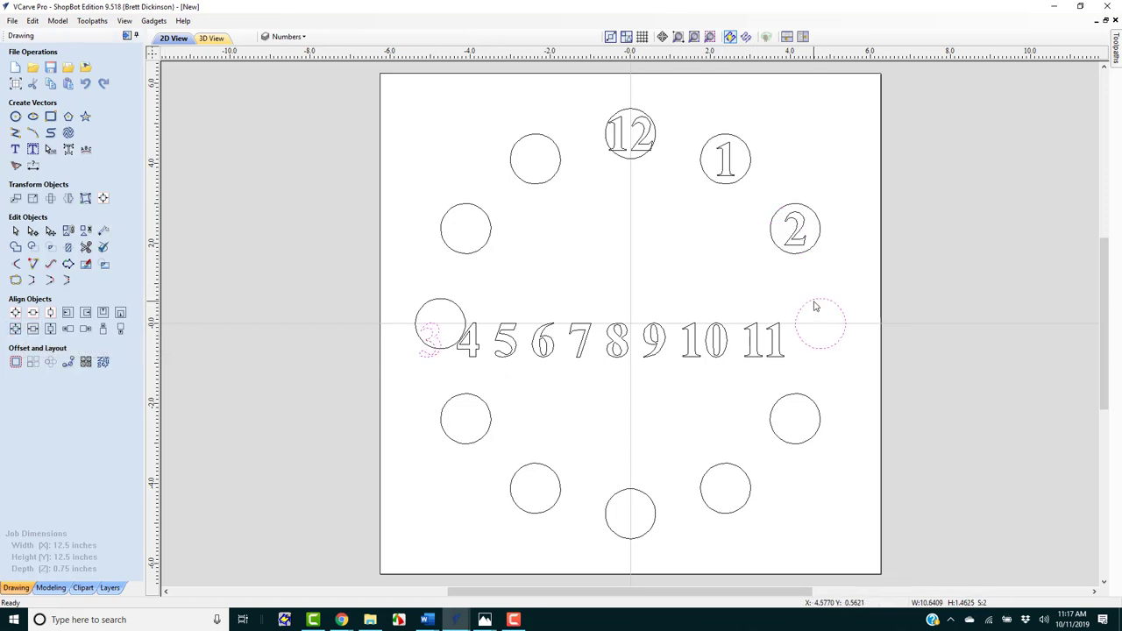
left_click(15, 331)
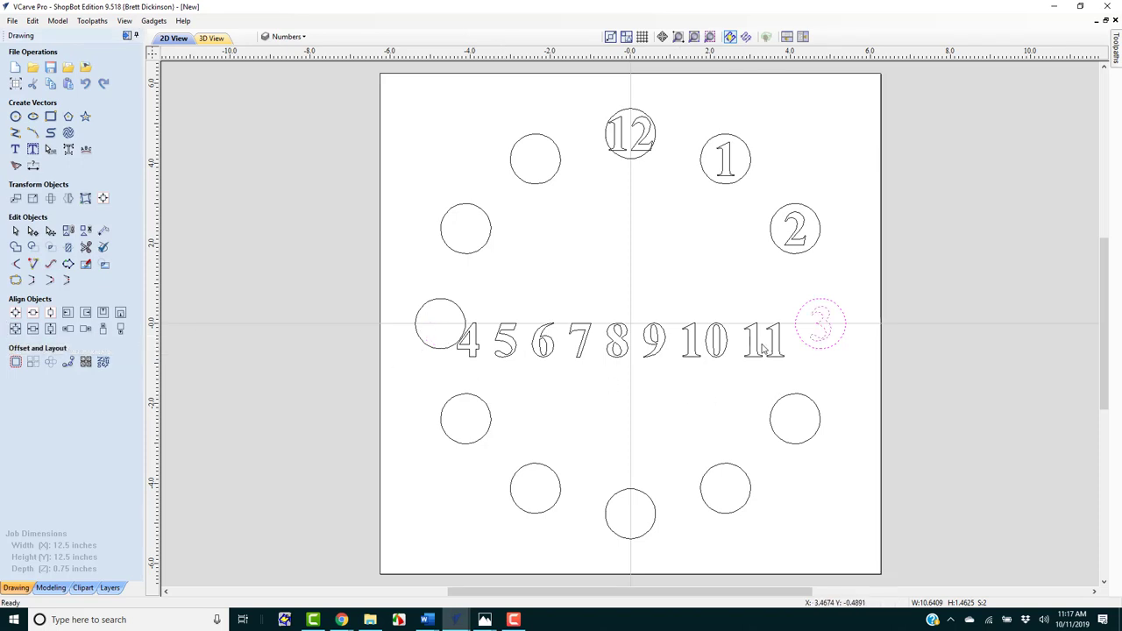
left_click(467, 348)
left_click(776, 400, "shift")
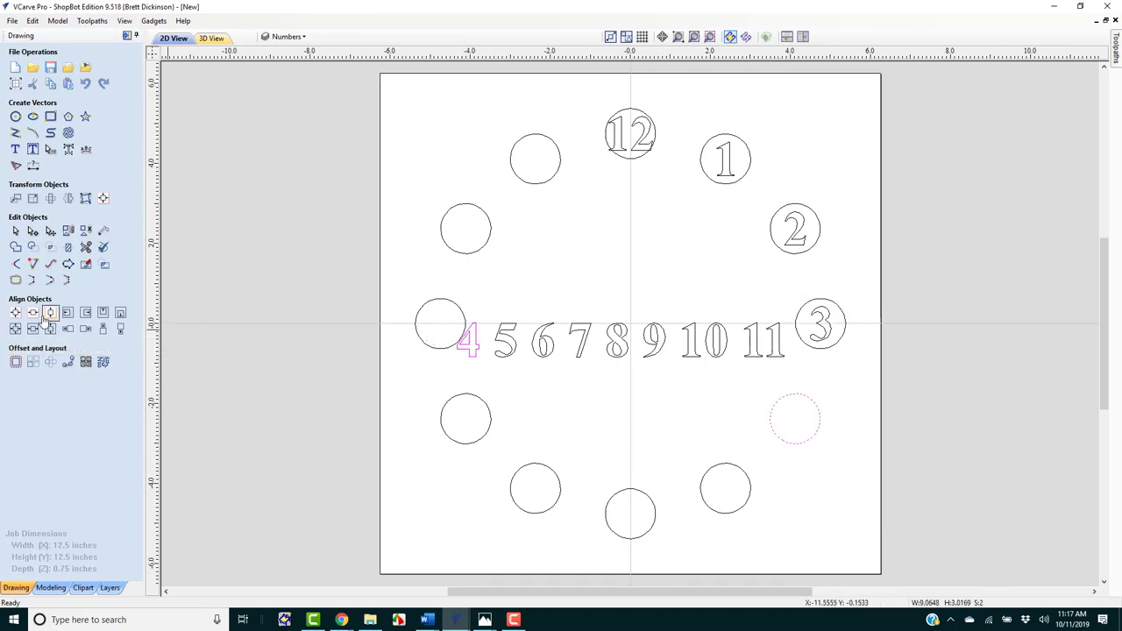
left_click(15, 330)
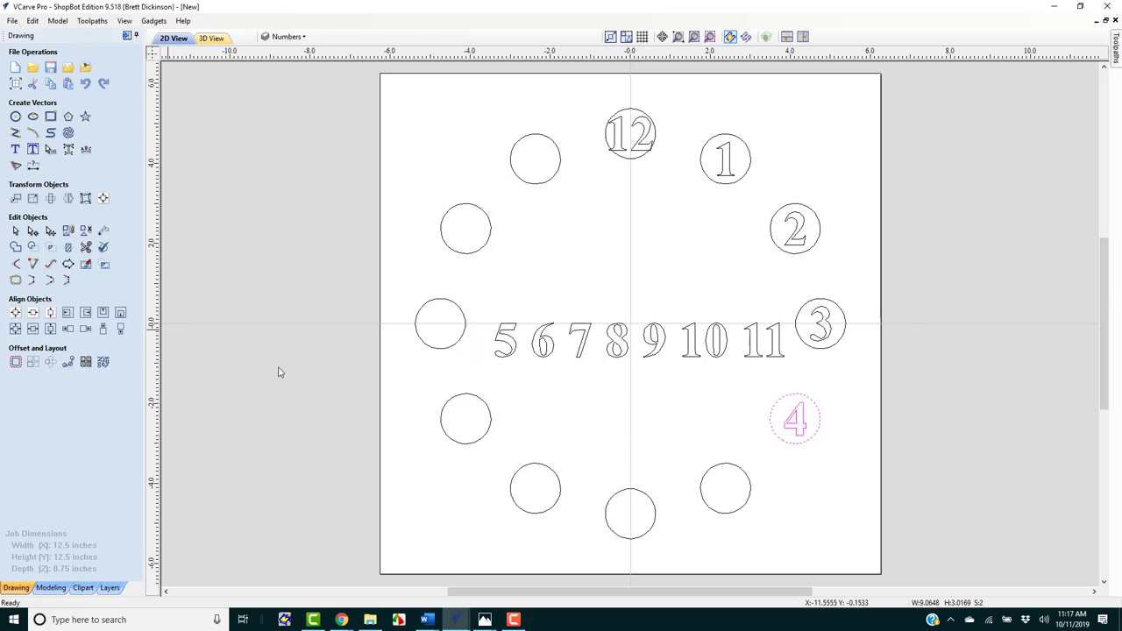
Center the numbers 5 and 6 inside the circles at the five and six o'clock positions
left_click(515, 353)
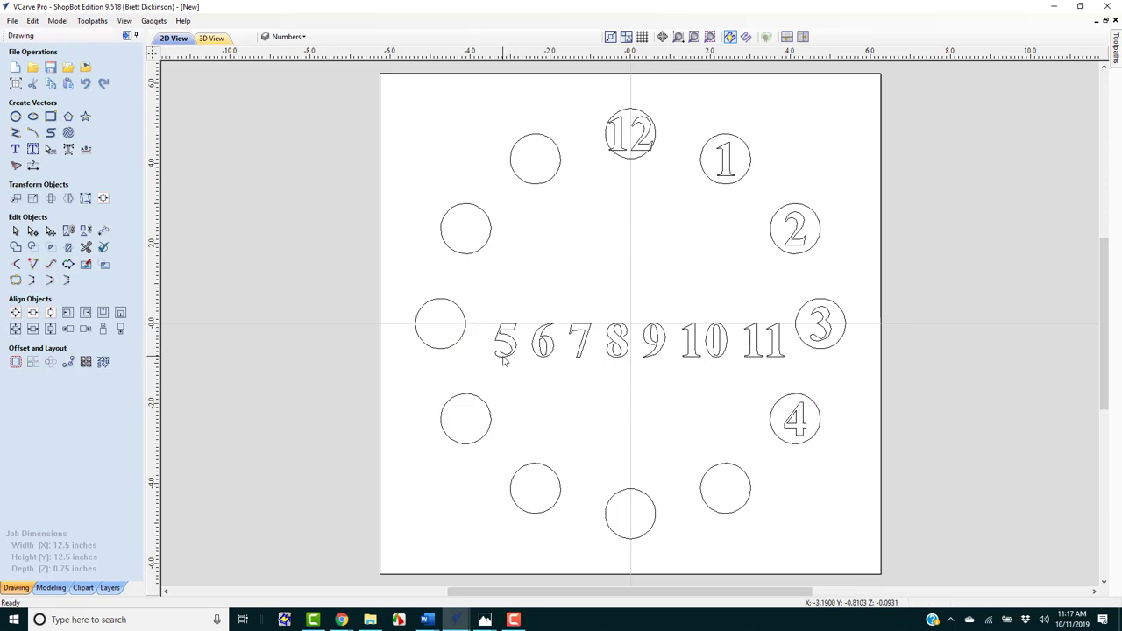
left_click(503, 358)
left_click(717, 472, "shift")
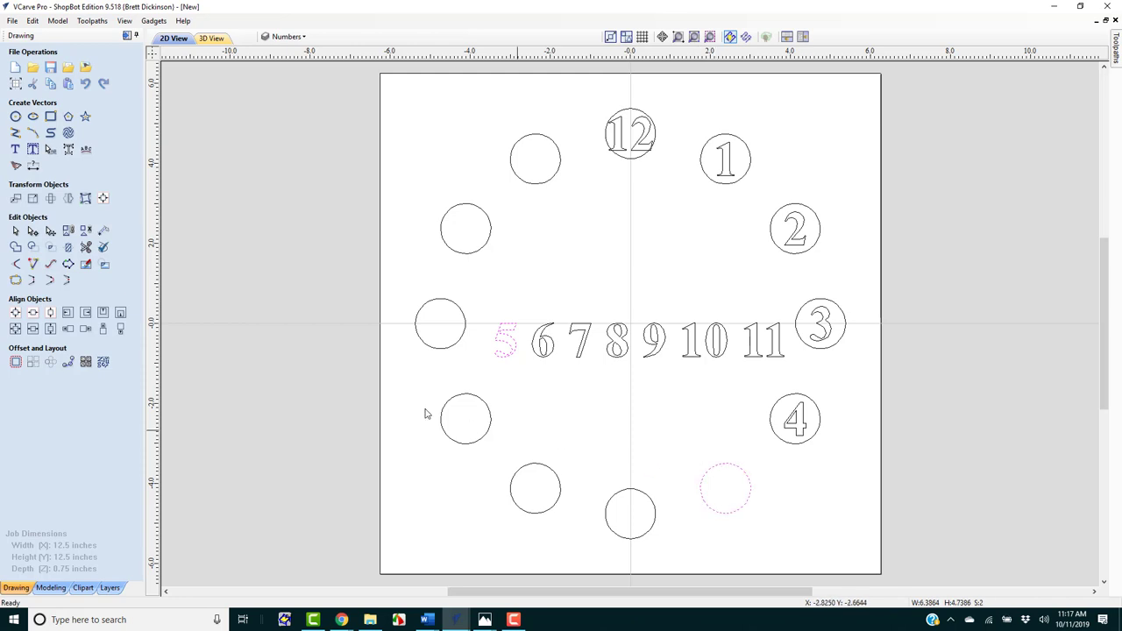
left_click(15, 329)
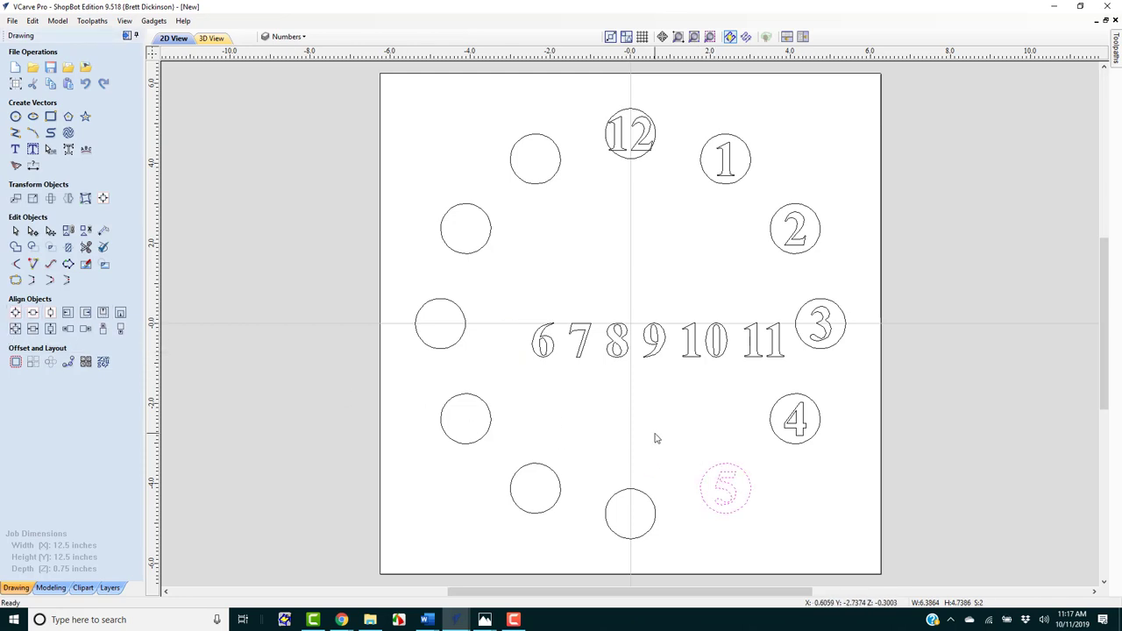
left_click(545, 353)
left_click(626, 494, "shift")
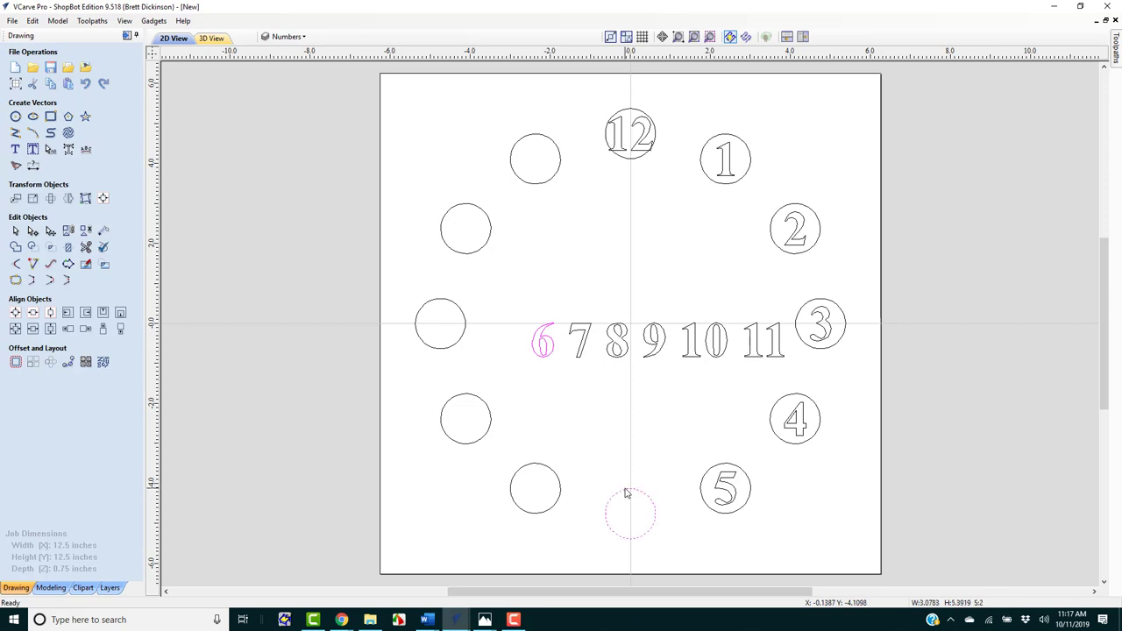
left_click(15, 329)
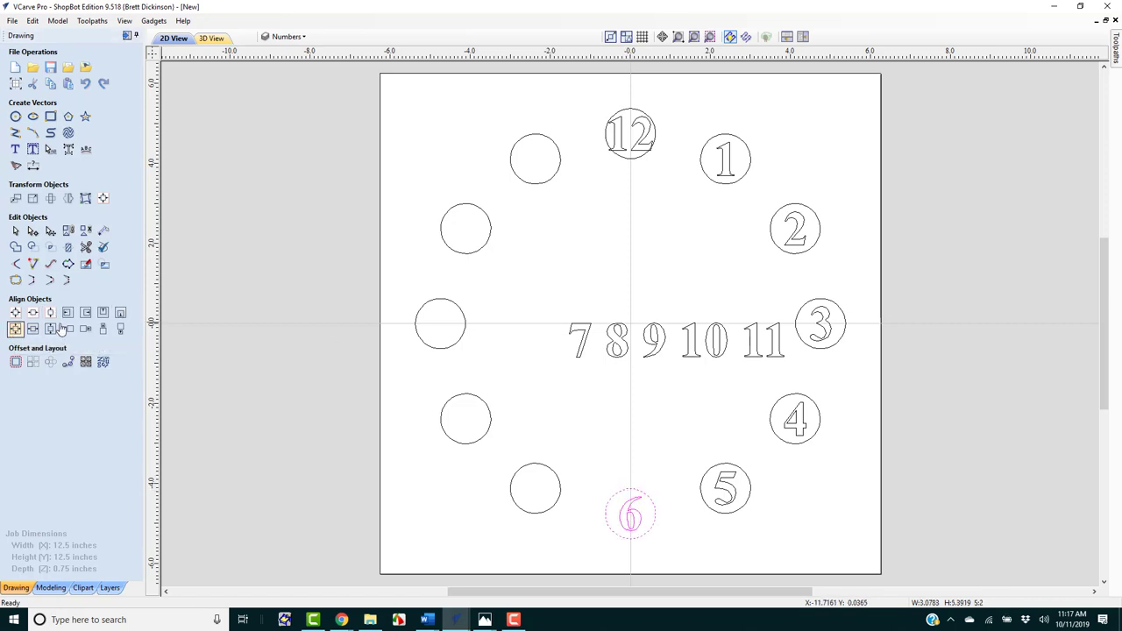
Center the numbers 7 and 8 inside the circles at the seven and eight o'clock positions
left_click(578, 349)
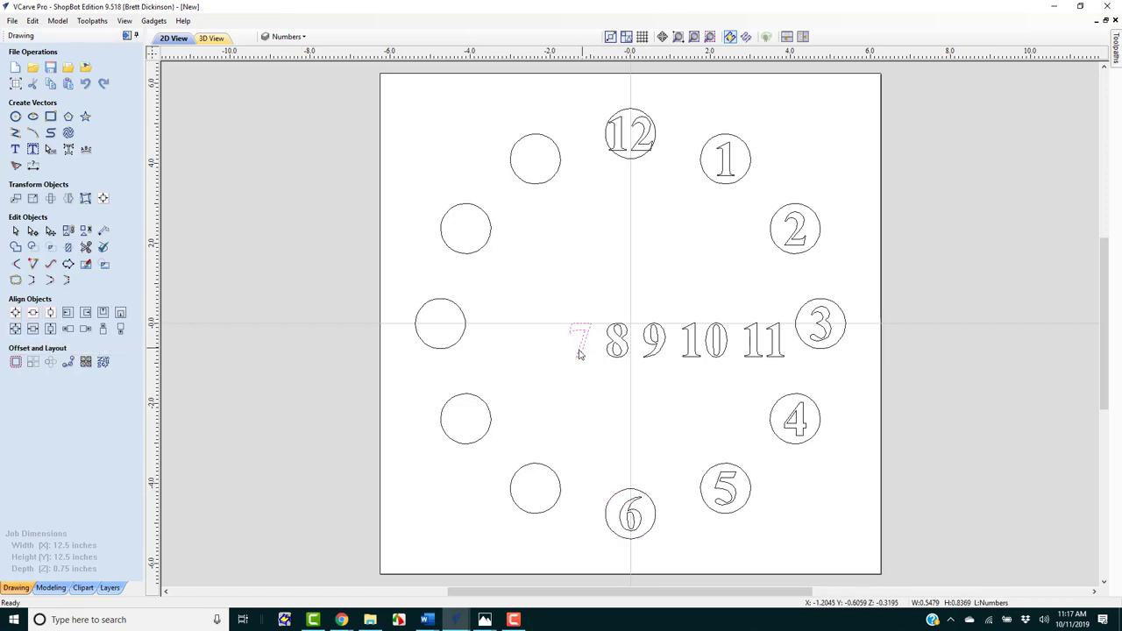
left_click(530, 470, "shift")
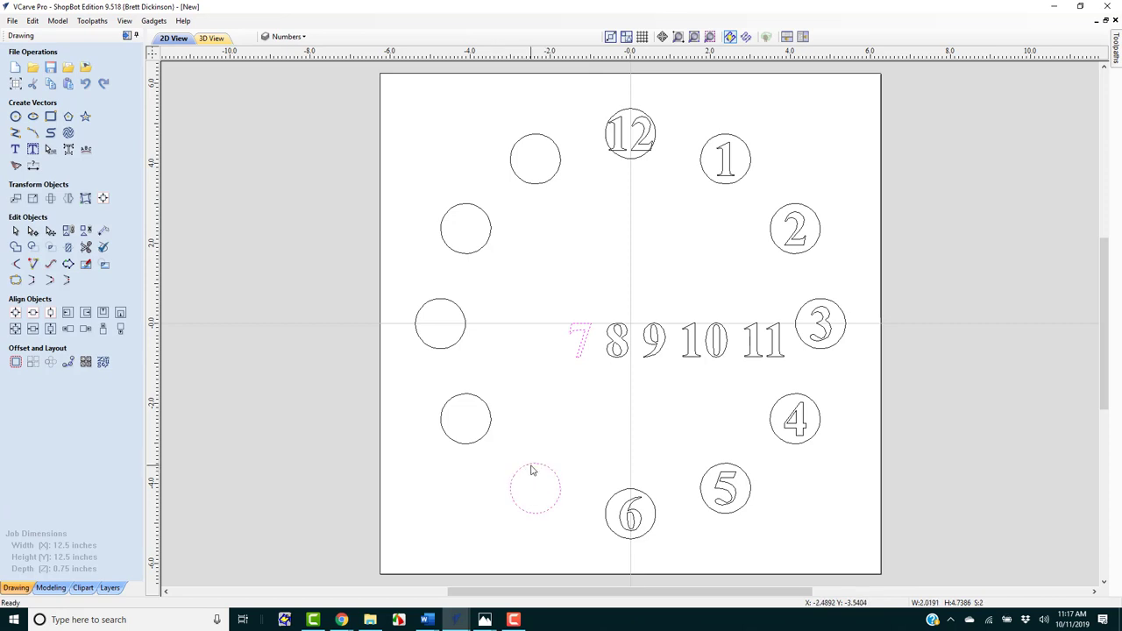
left_click(14, 328)
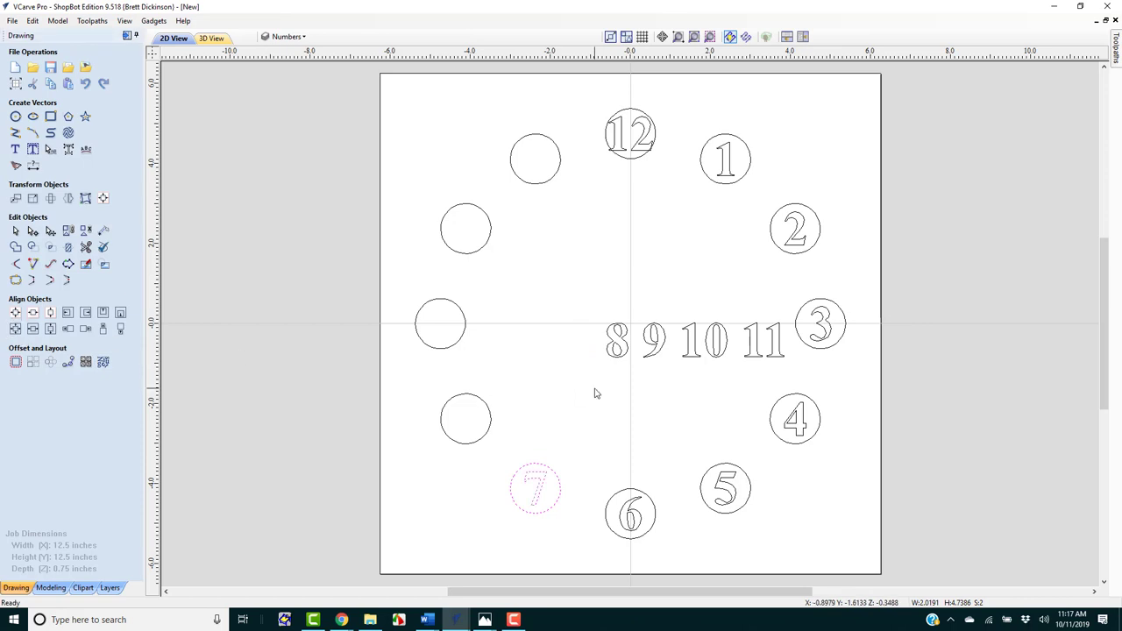
left_click(621, 348)
left_click(455, 403, "shift")
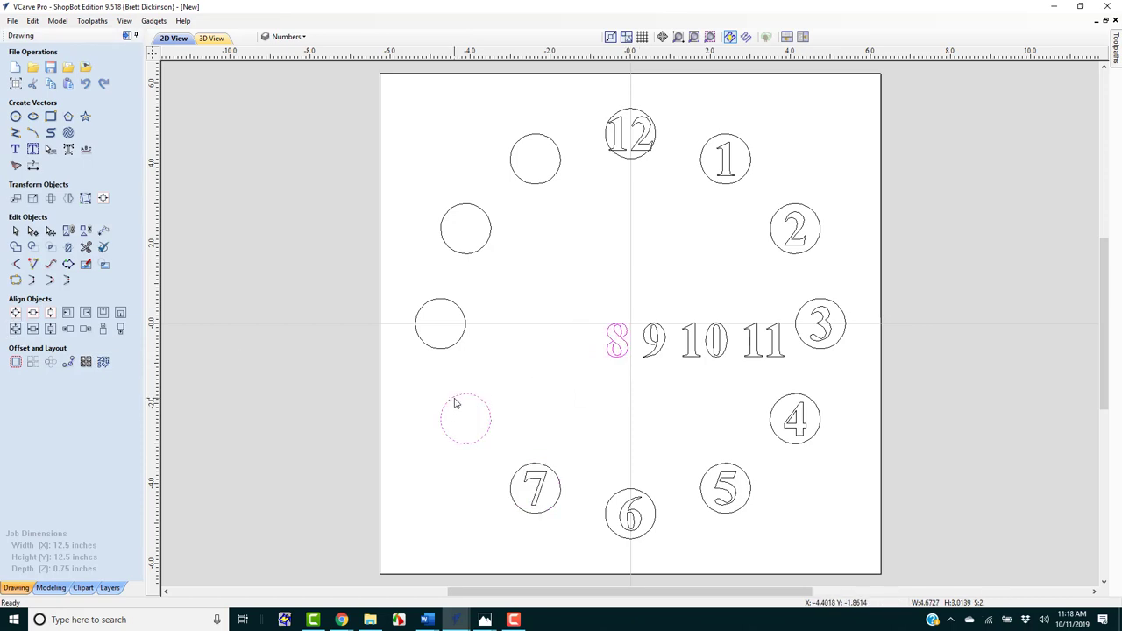
left_click(15, 328)
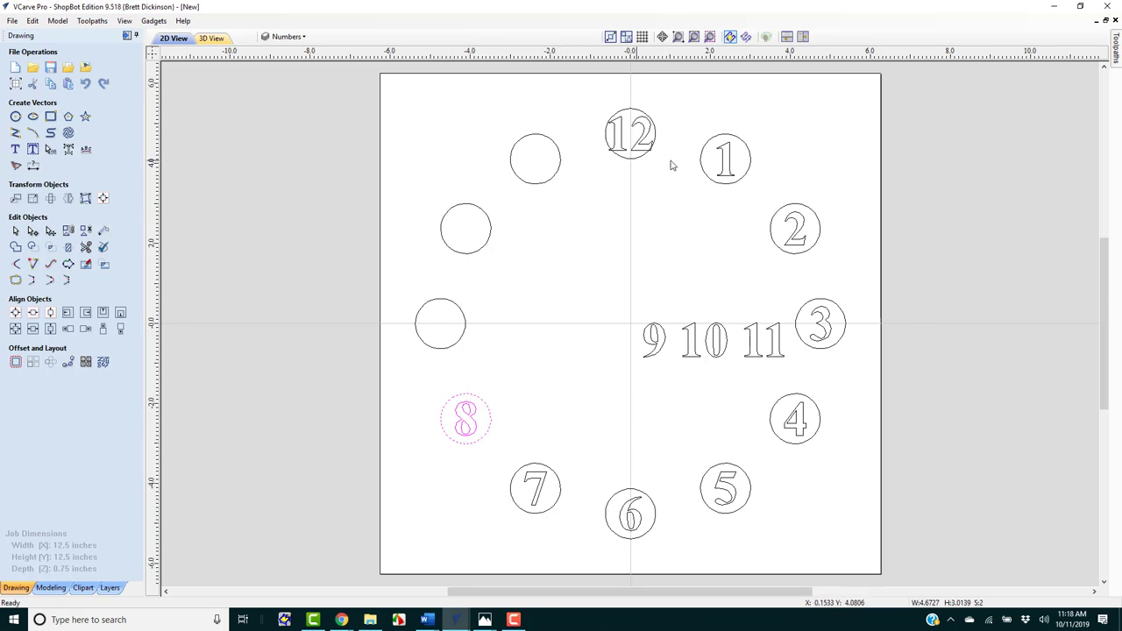
Center the numbers 9 and 10 inside the circles at the nine and ten o'clock positions
left_click(652, 345)
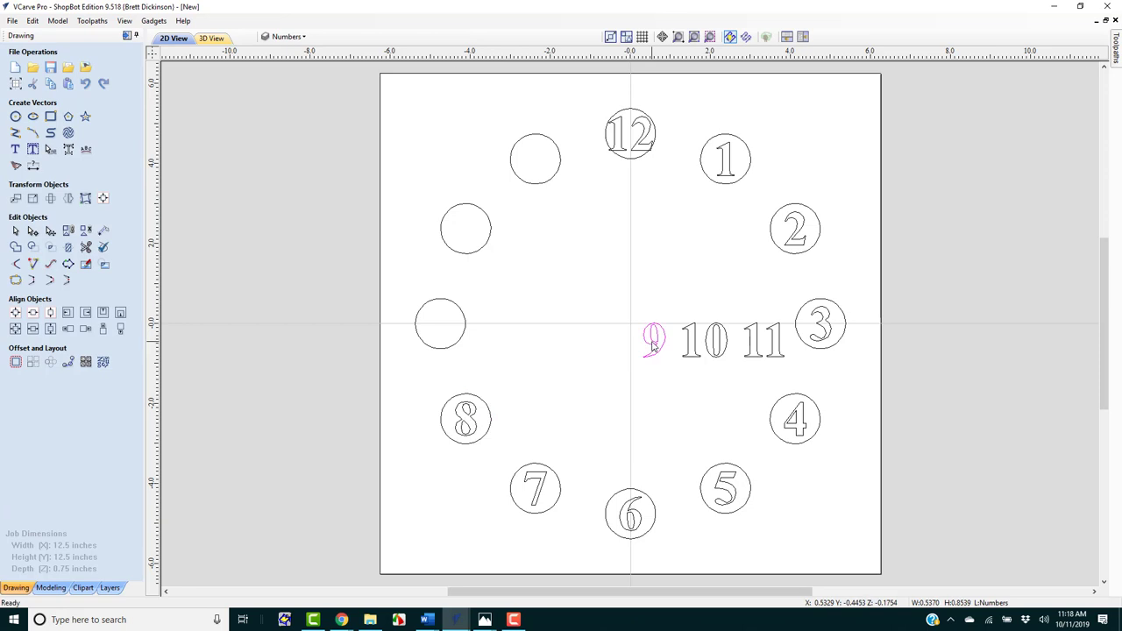
left_click(463, 314, "shift")
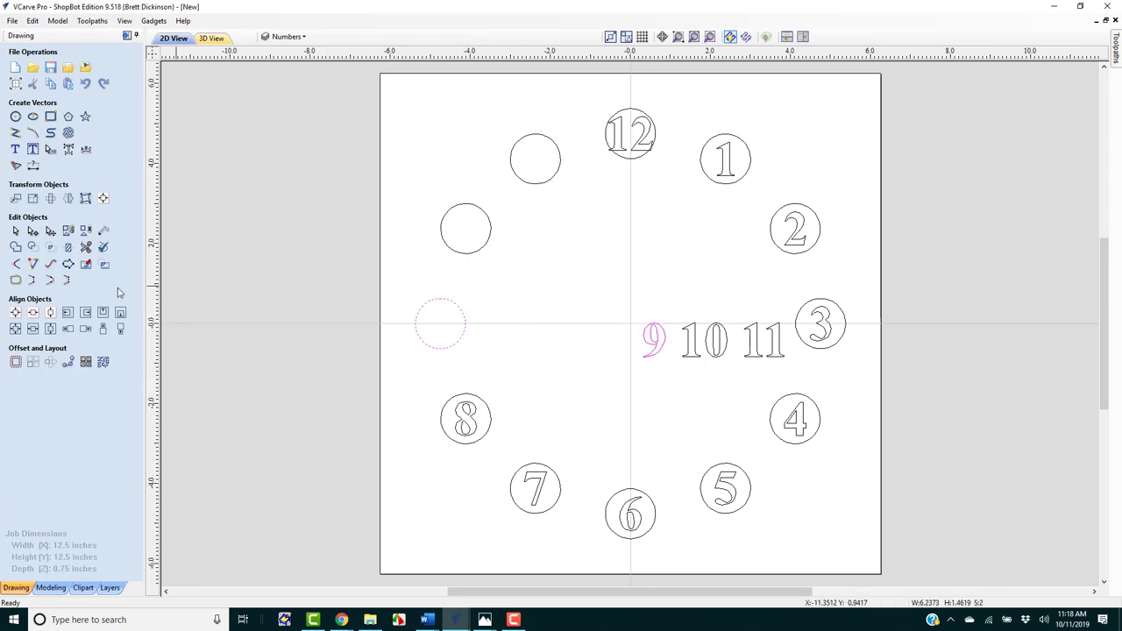
left_click(16, 329)
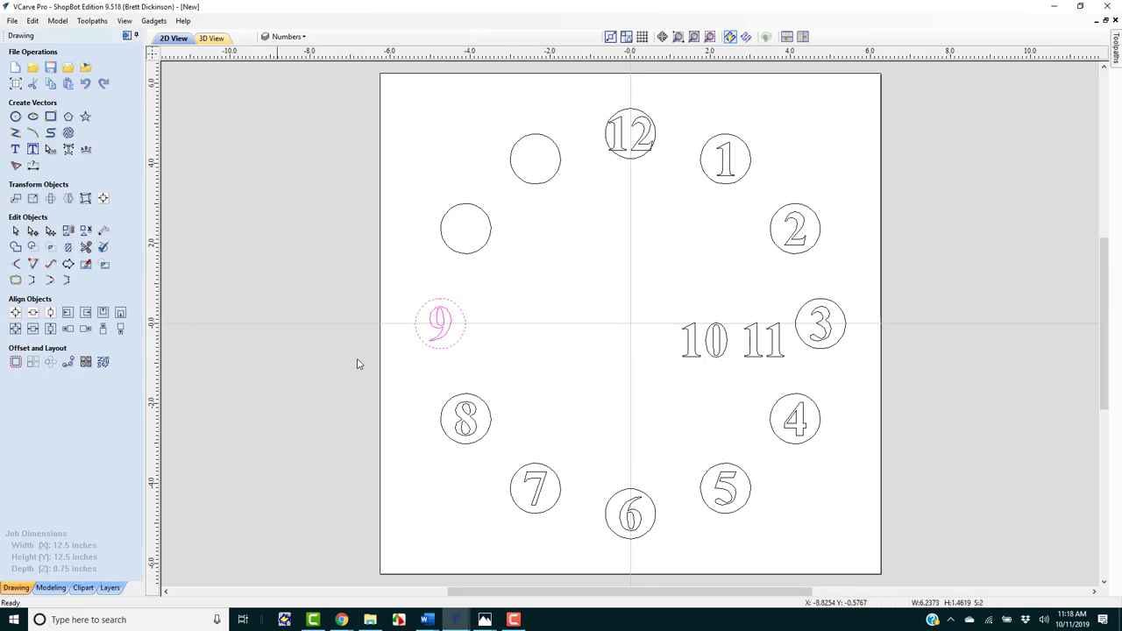
left_click(692, 347)
left_click(691, 348)
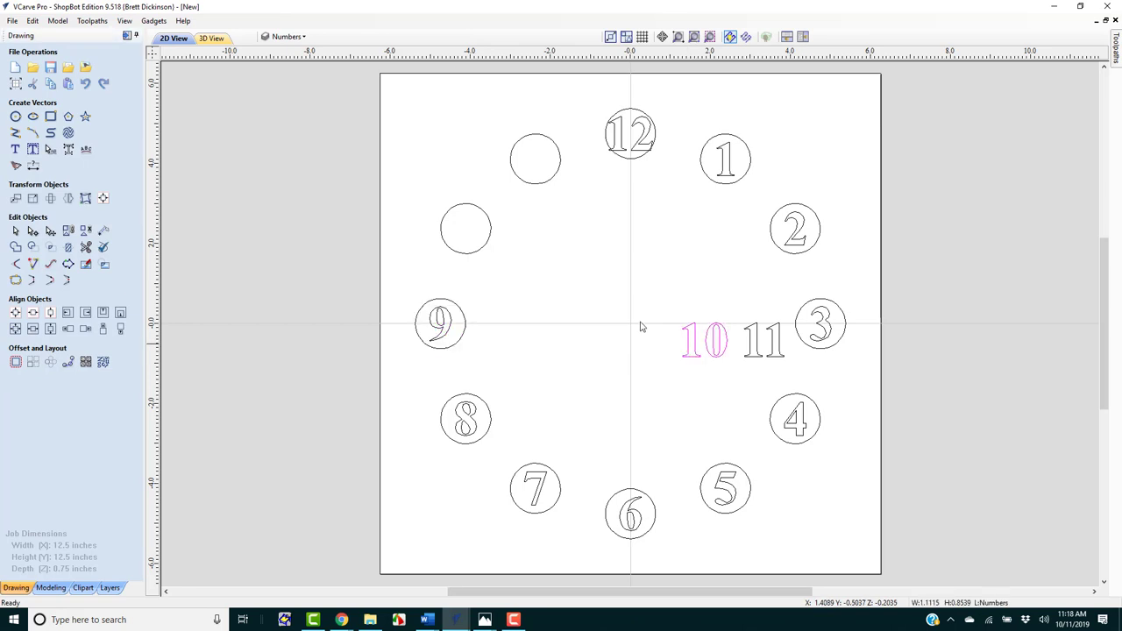
left_click(483, 251, "shift")
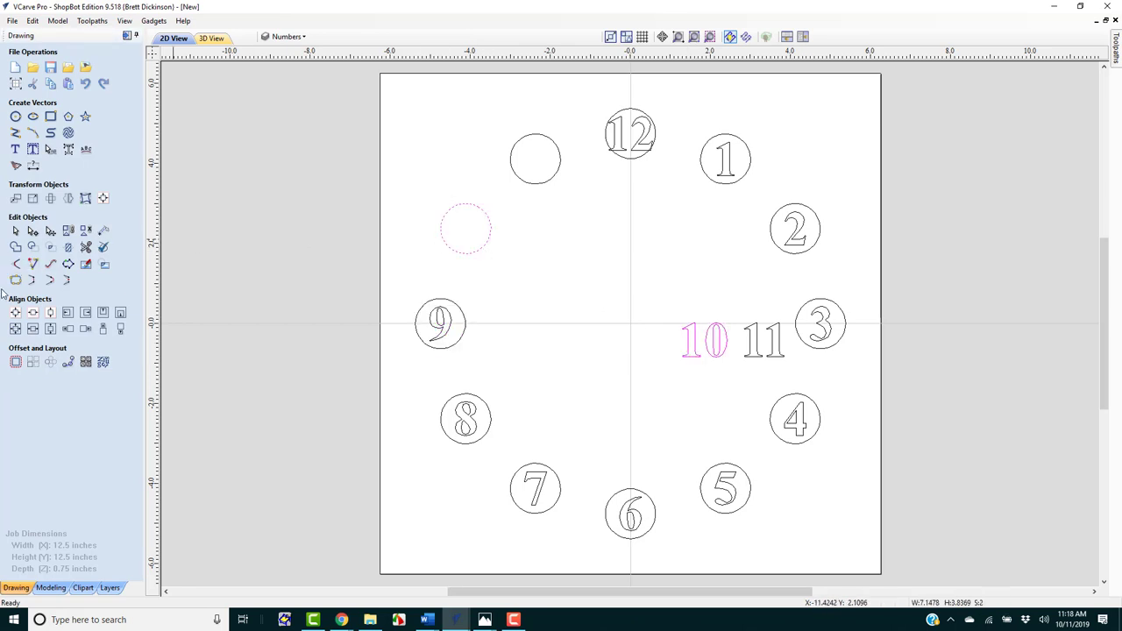
left_click(16, 329)
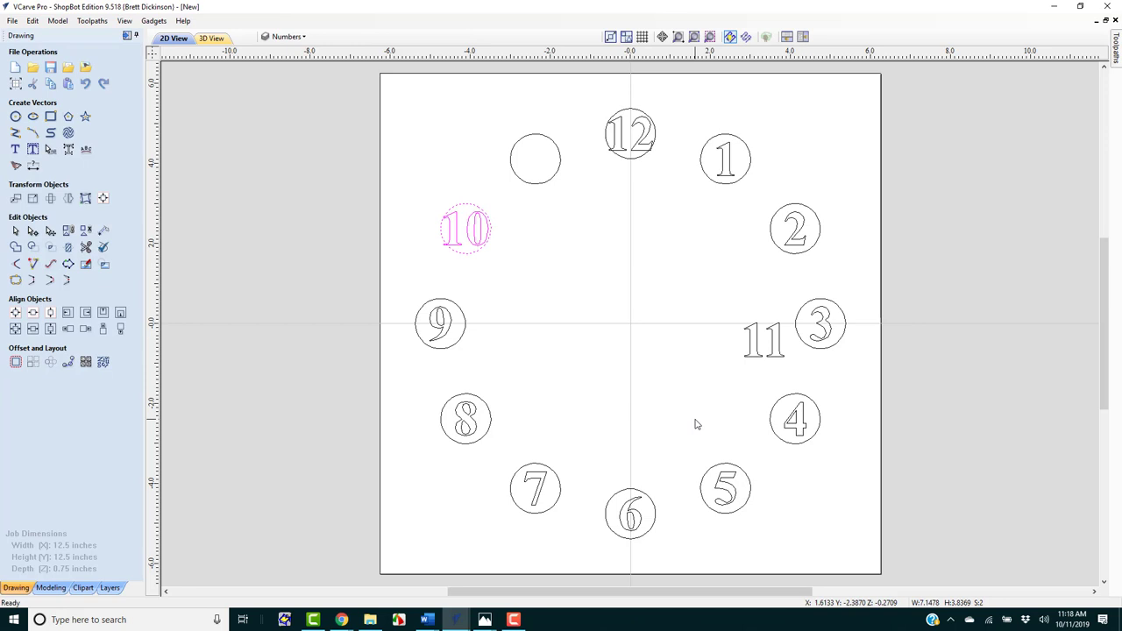
Center the number 11 inside the circle at the eleven o'clock position and clear the selection
left_click(777, 353)
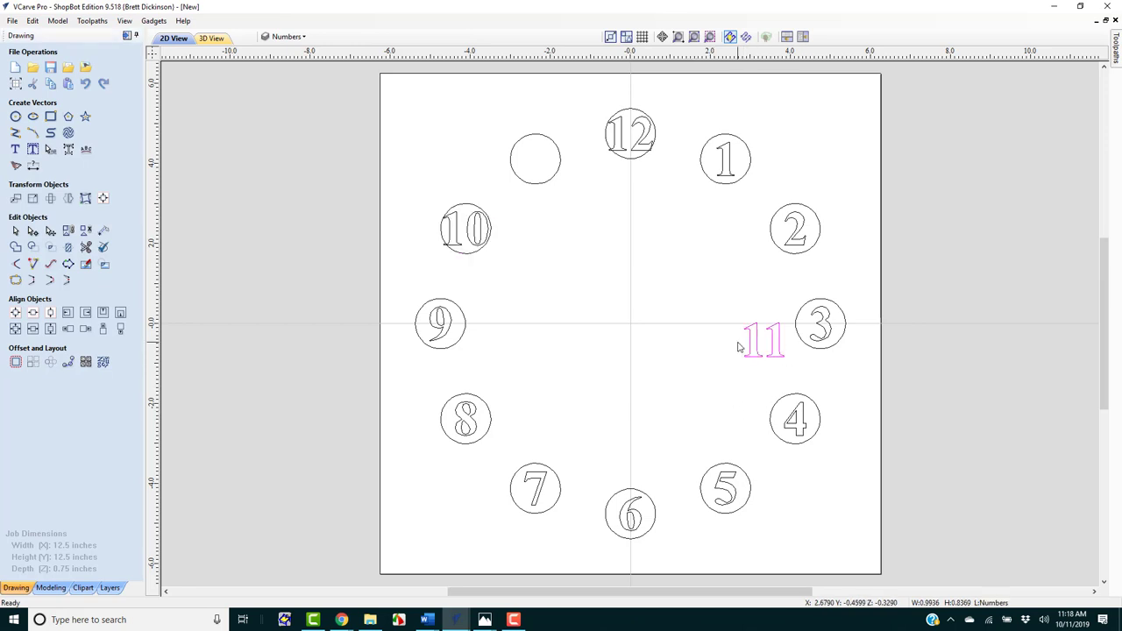
left_click(525, 186, "shift")
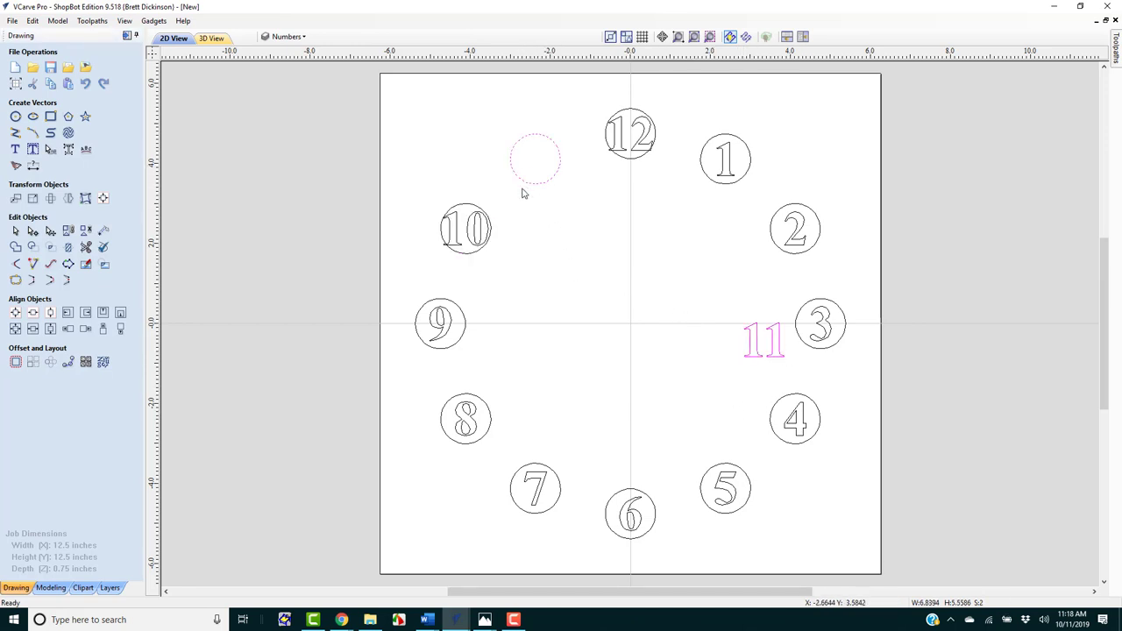
left_click(16, 329)
left_click(600, 321)
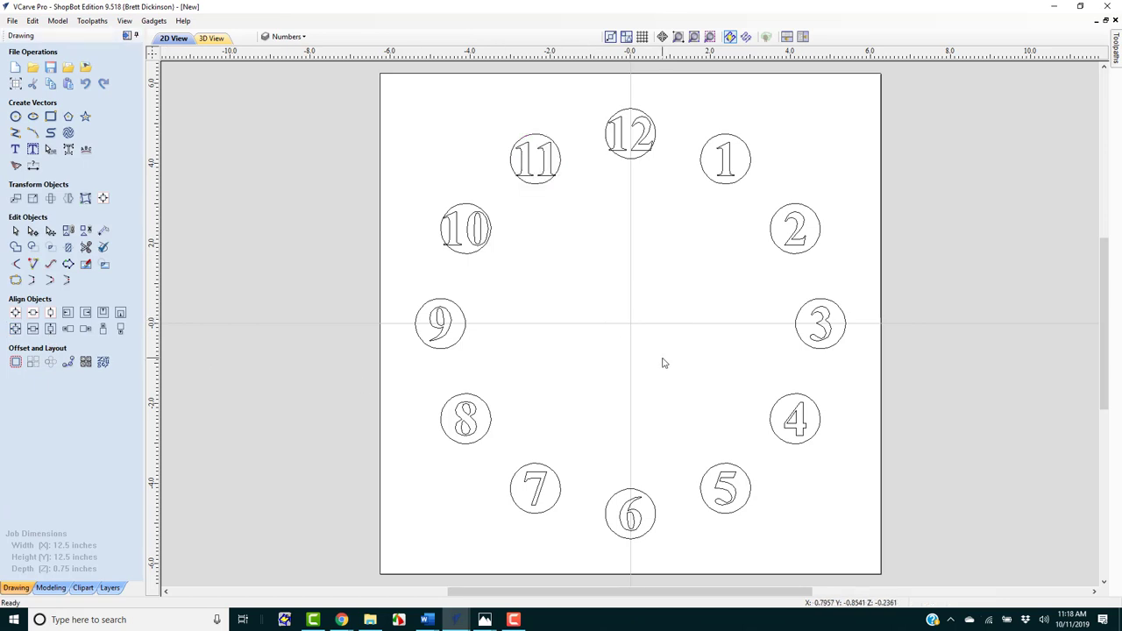
Hide the Number circles layer so only the hour numbers stay displayed
left_click(311, 37)
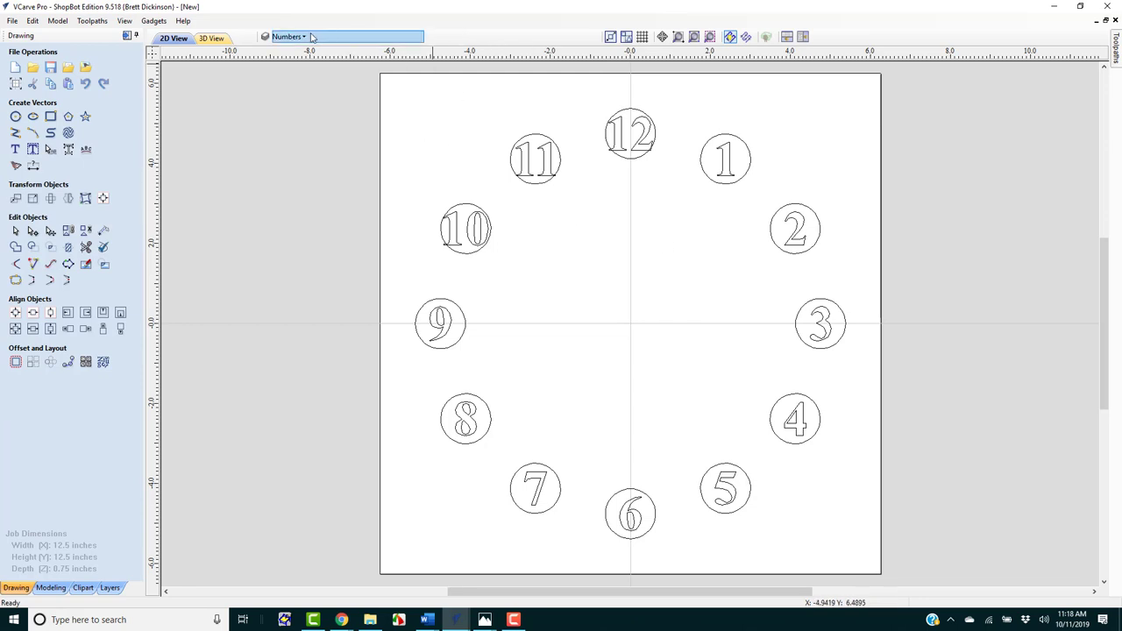
left_click(308, 37)
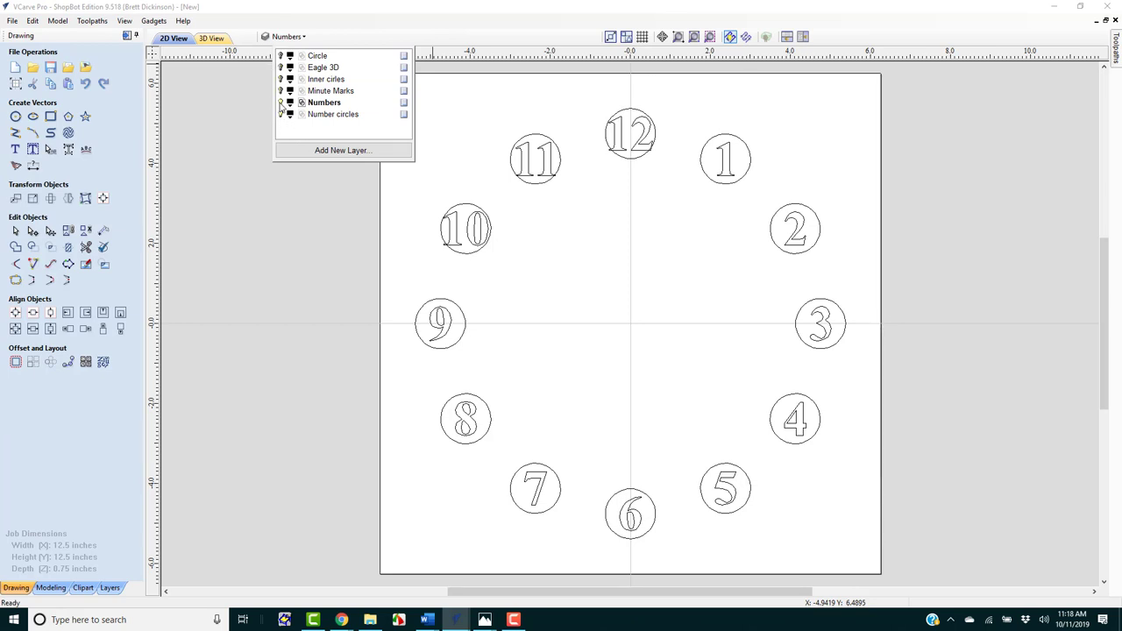
left_click(281, 115)
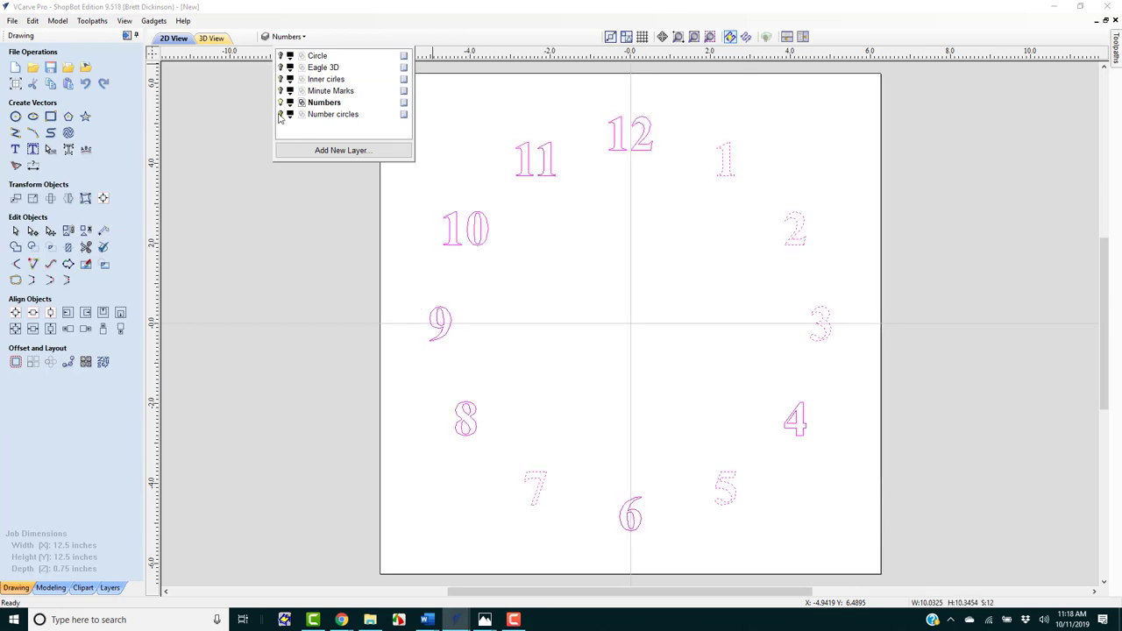
left_click(699, 324)
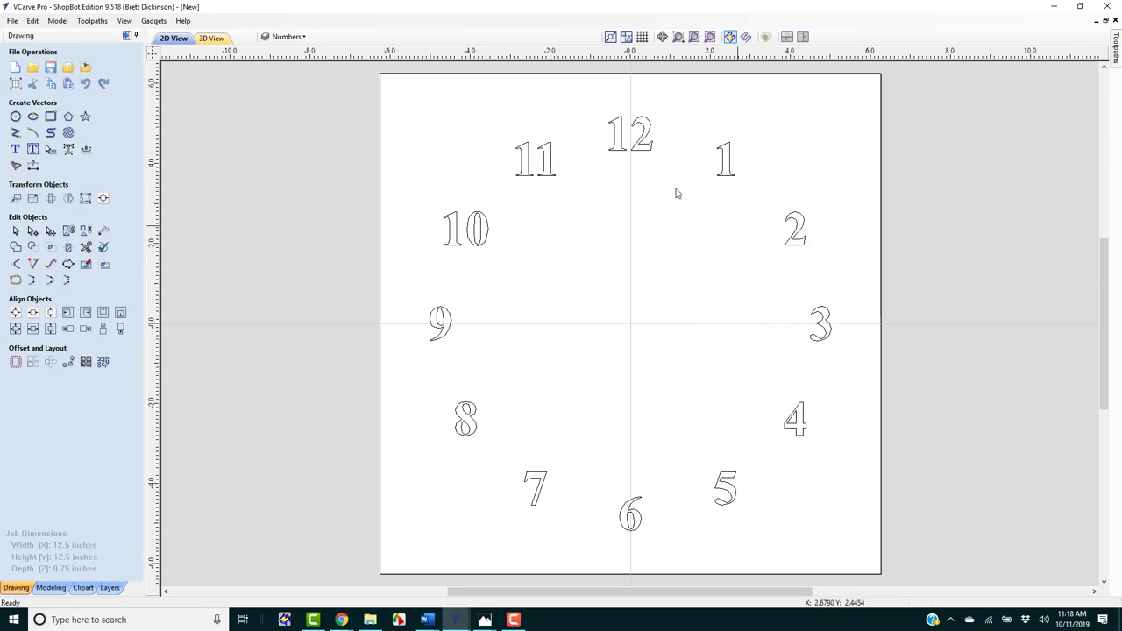
Check the hour numbers by selecting 11 and 10 individually and all twelve together
left_click(554, 173)
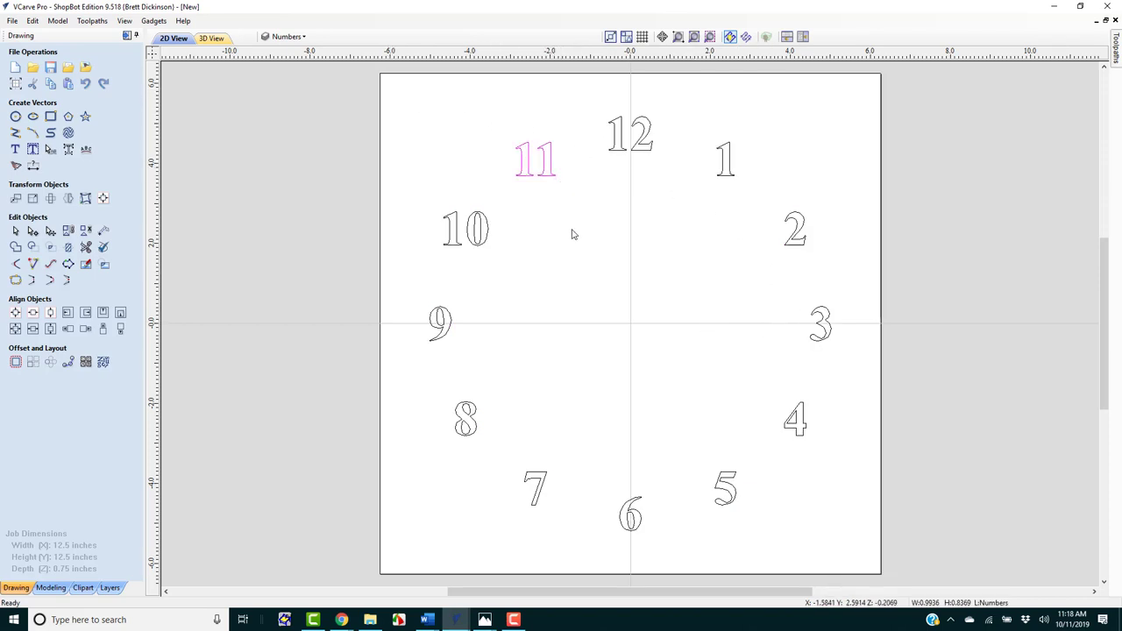
left_click(487, 244)
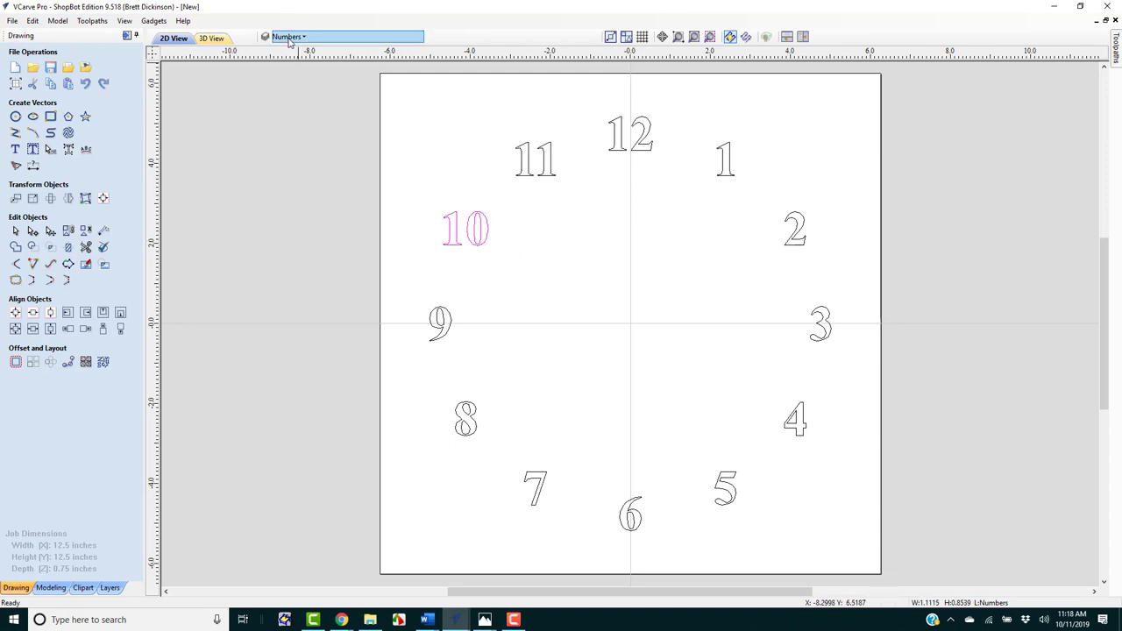
left_click_drag(352, 76, 909, 583)
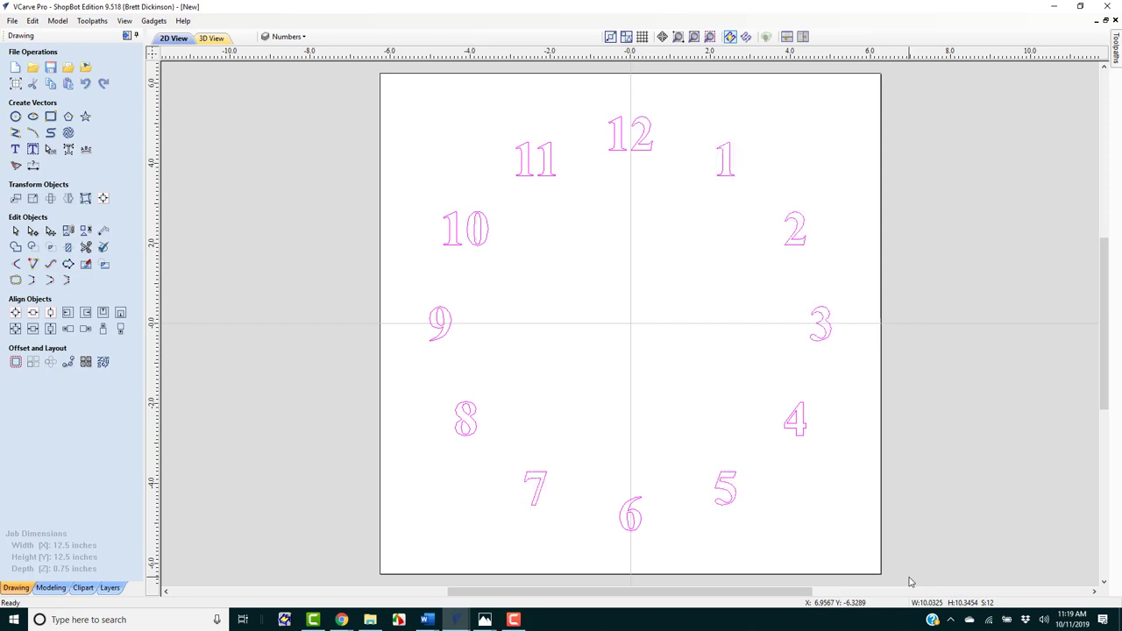
Hide the Numbers layer and show the Minute Marks layer
left_click(302, 37)
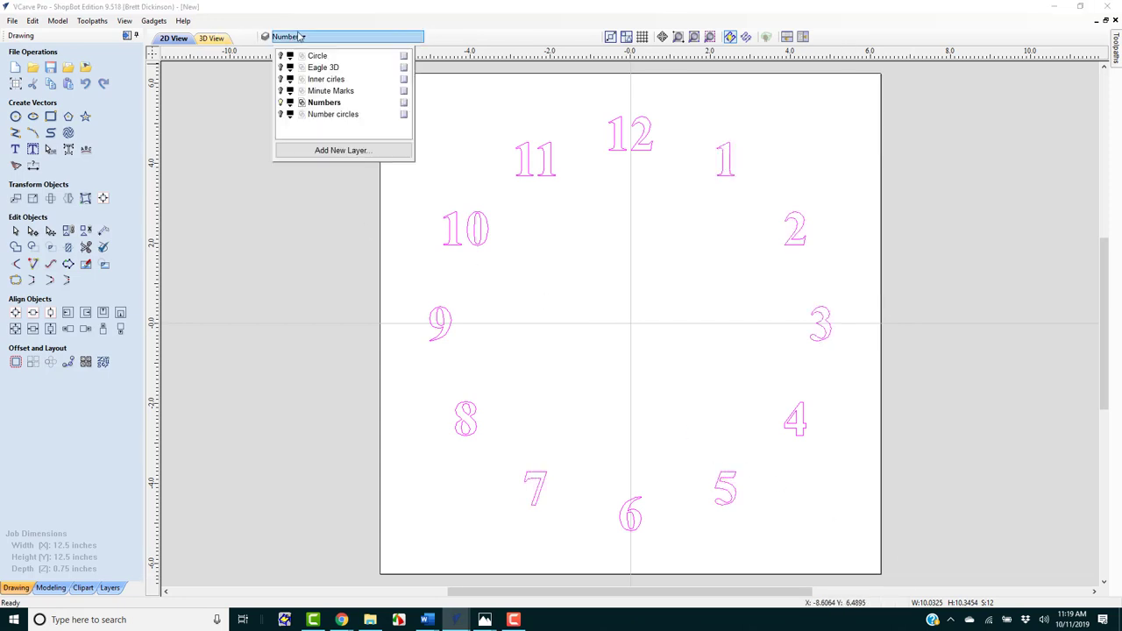
left_click(281, 103)
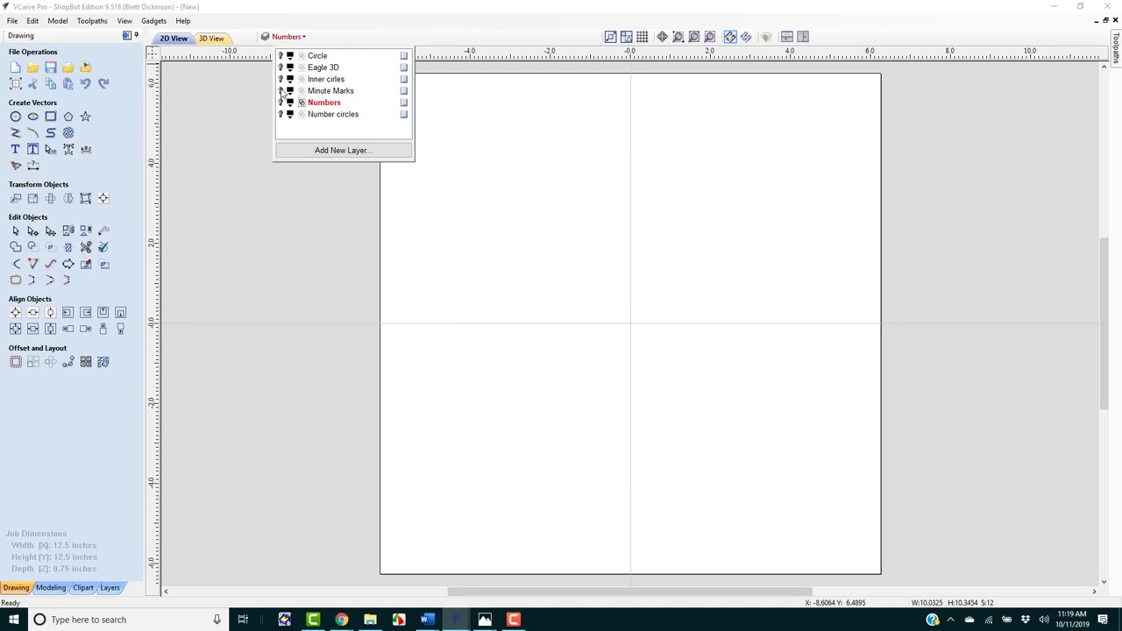
left_click(281, 91)
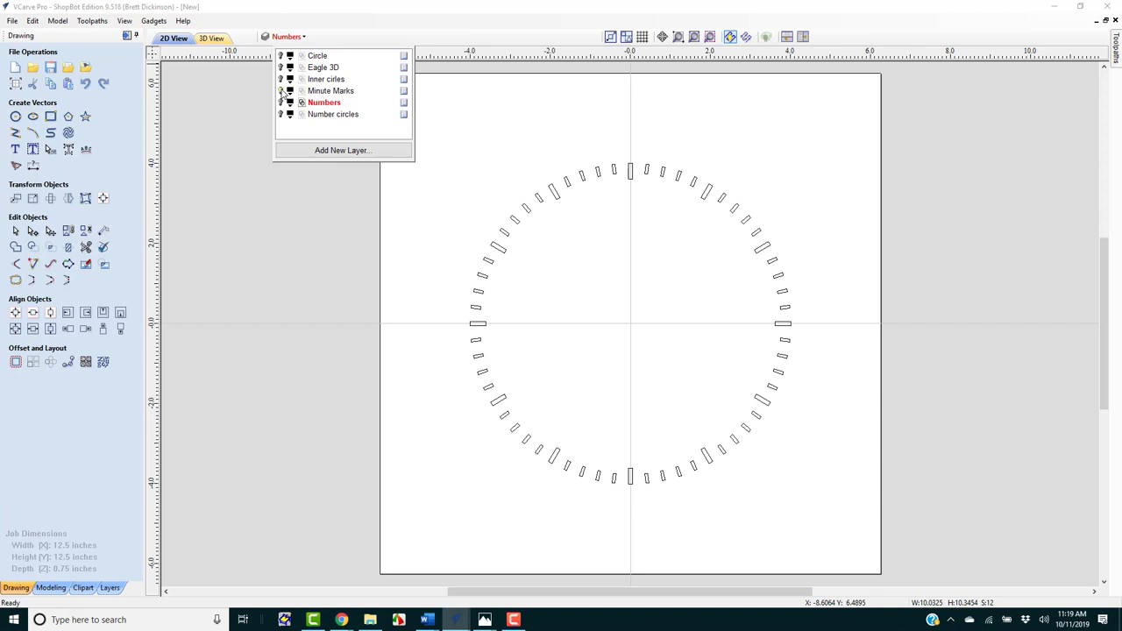
Check the grouping of the marks by selecting the long hour marks and short minute marks separately and together
left_click(487, 329)
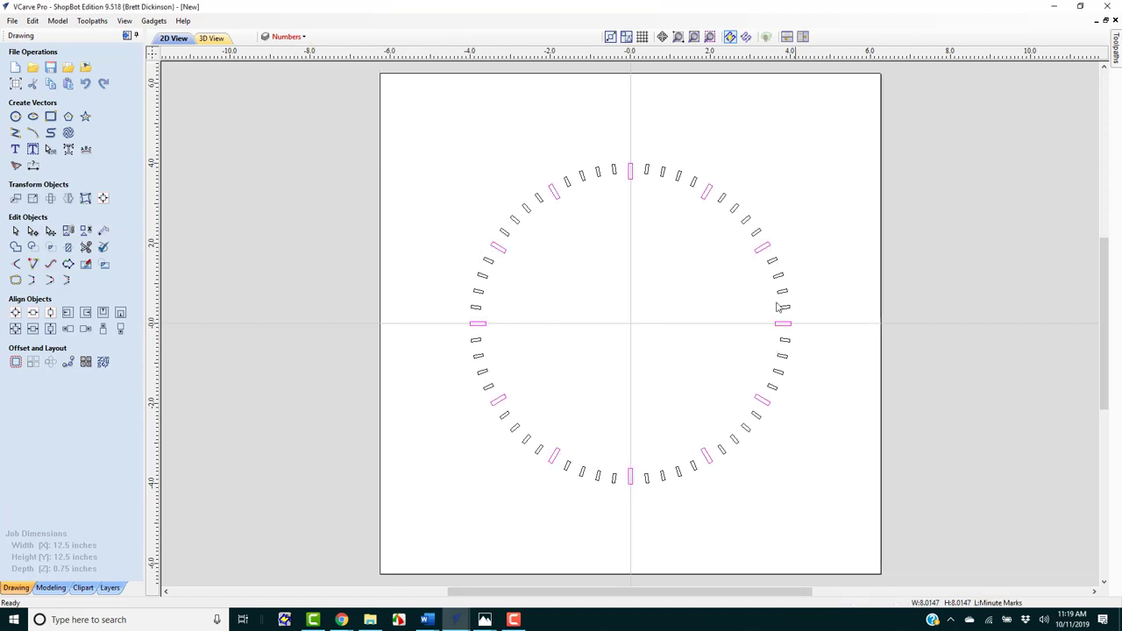
left_click(541, 205)
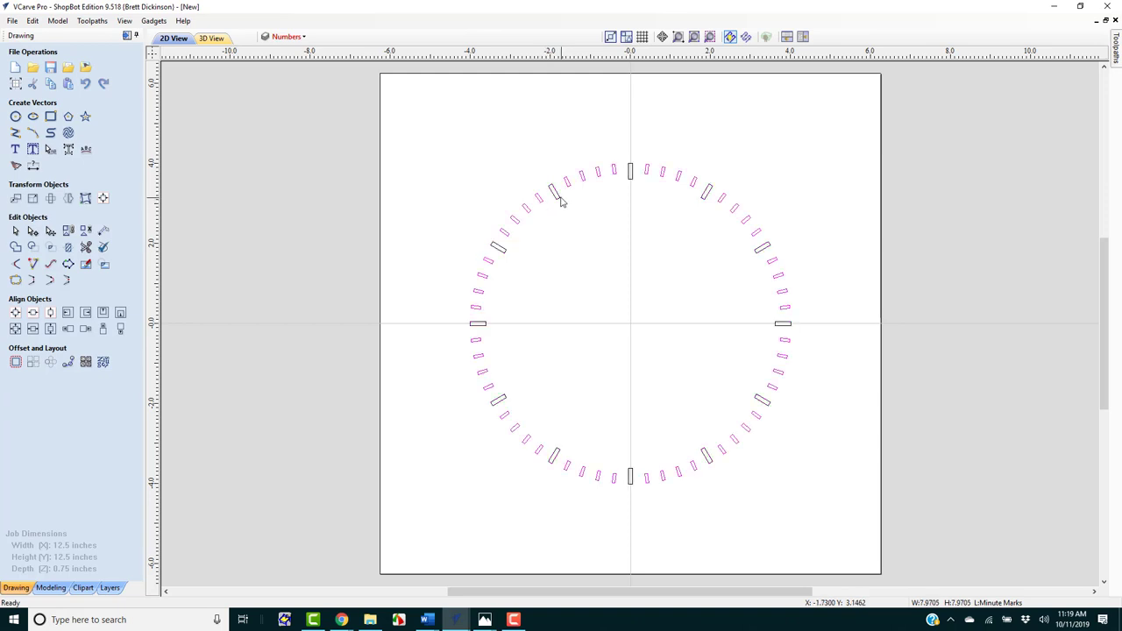
left_click(558, 200, "shift")
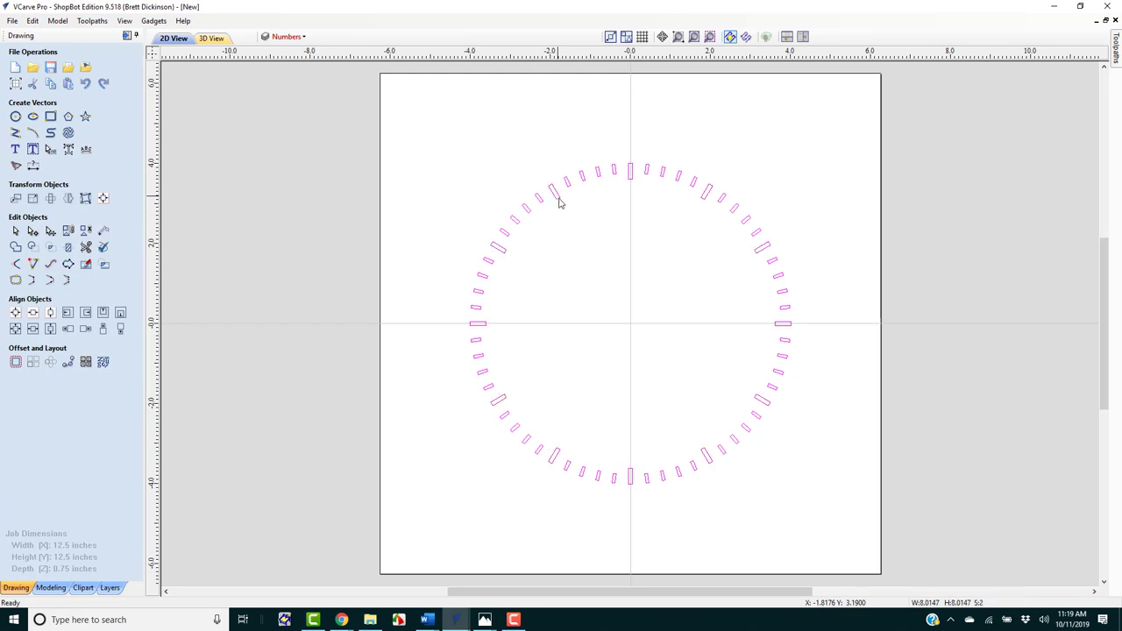
left_click(527, 261)
left_click(506, 251)
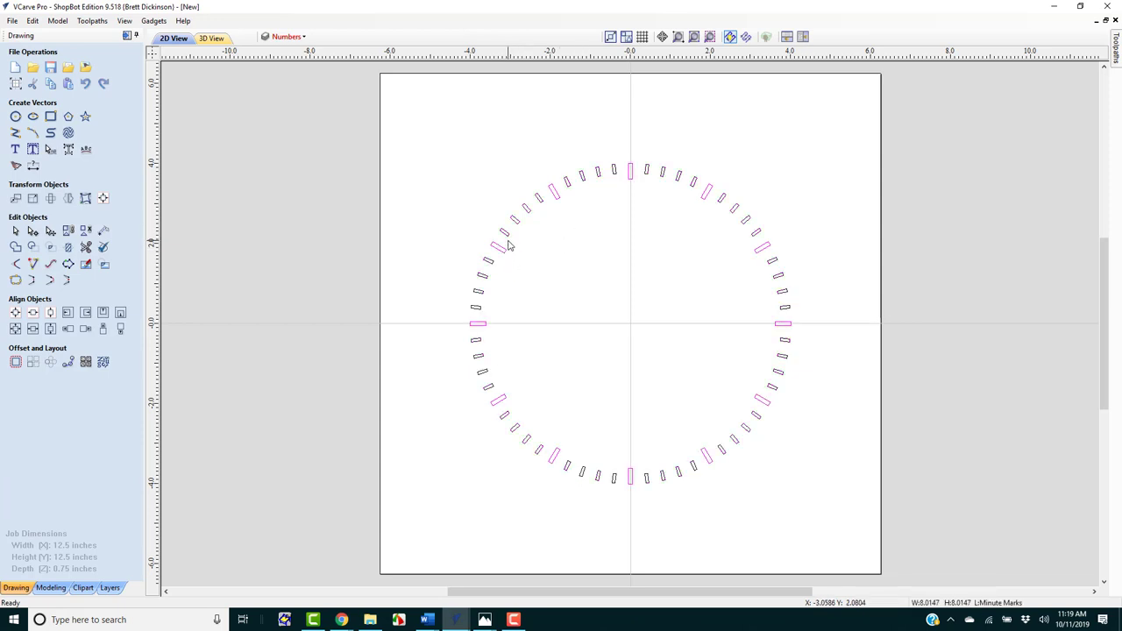
left_click(506, 237, "shift")
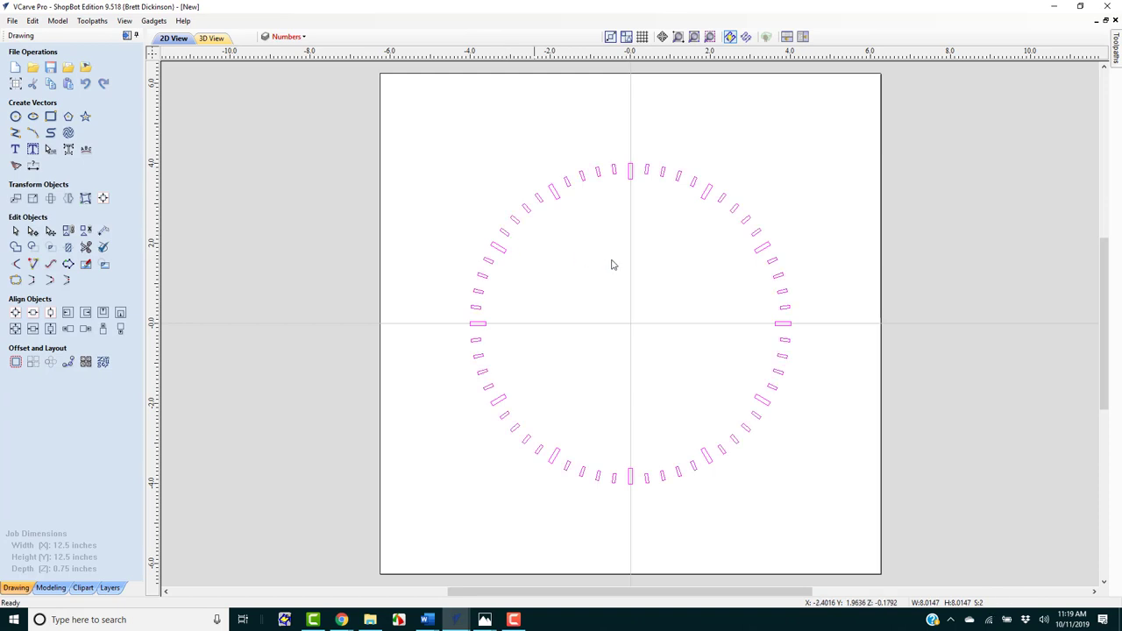
Make Minute Marks the active layer, select all the marks around the dial and clear the selection
left_click(308, 39)
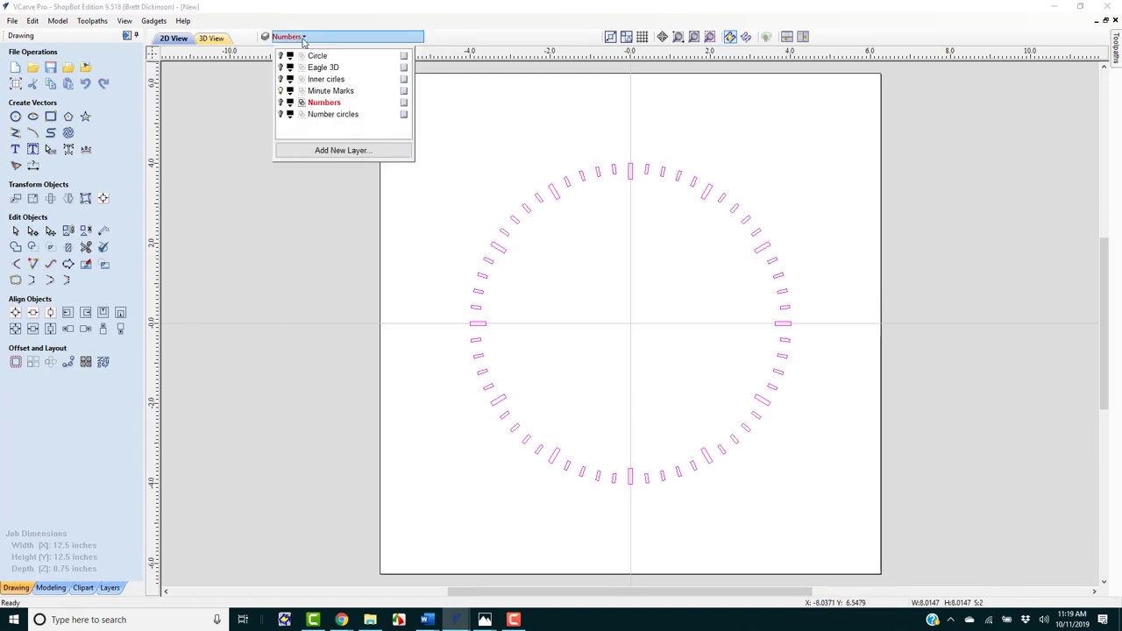
left_click(331, 91)
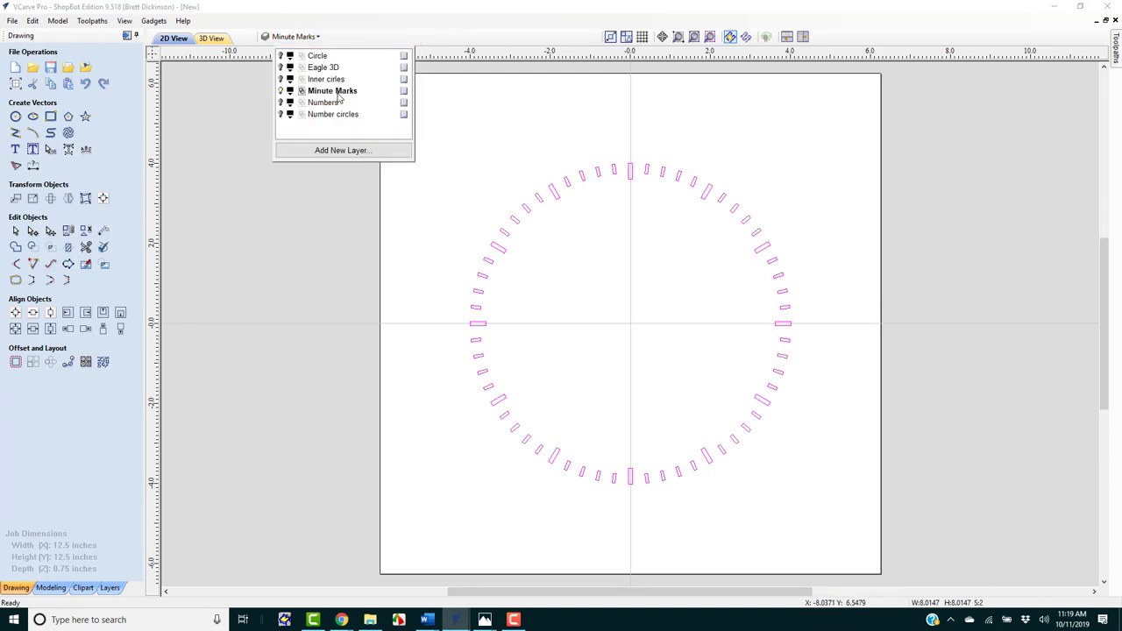
left_click(573, 253)
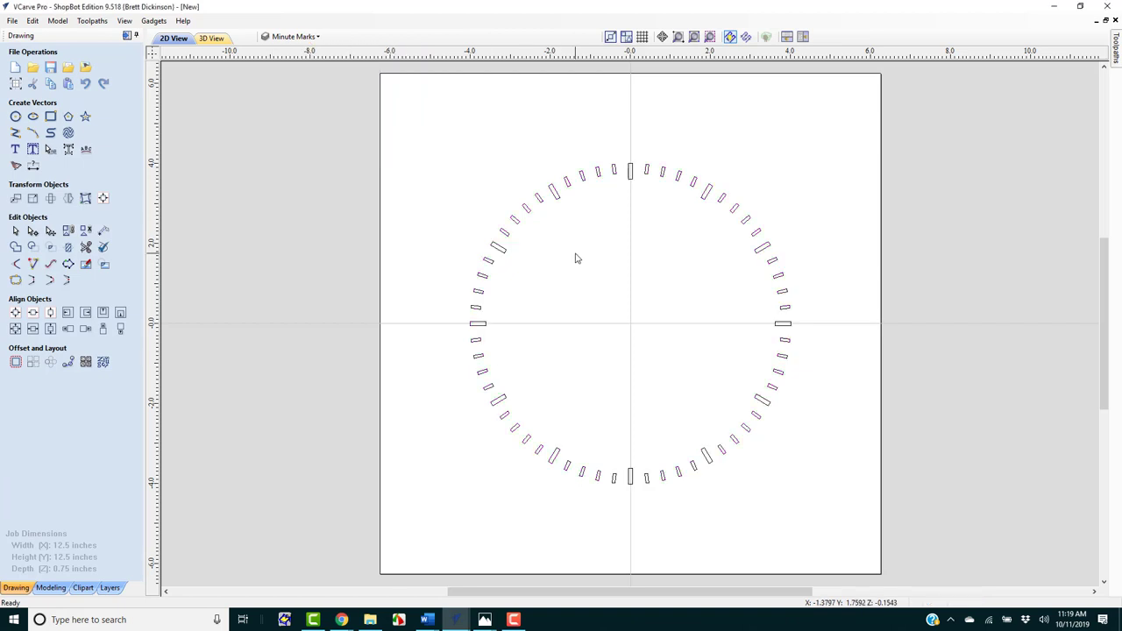
left_click_drag(424, 142, 818, 485)
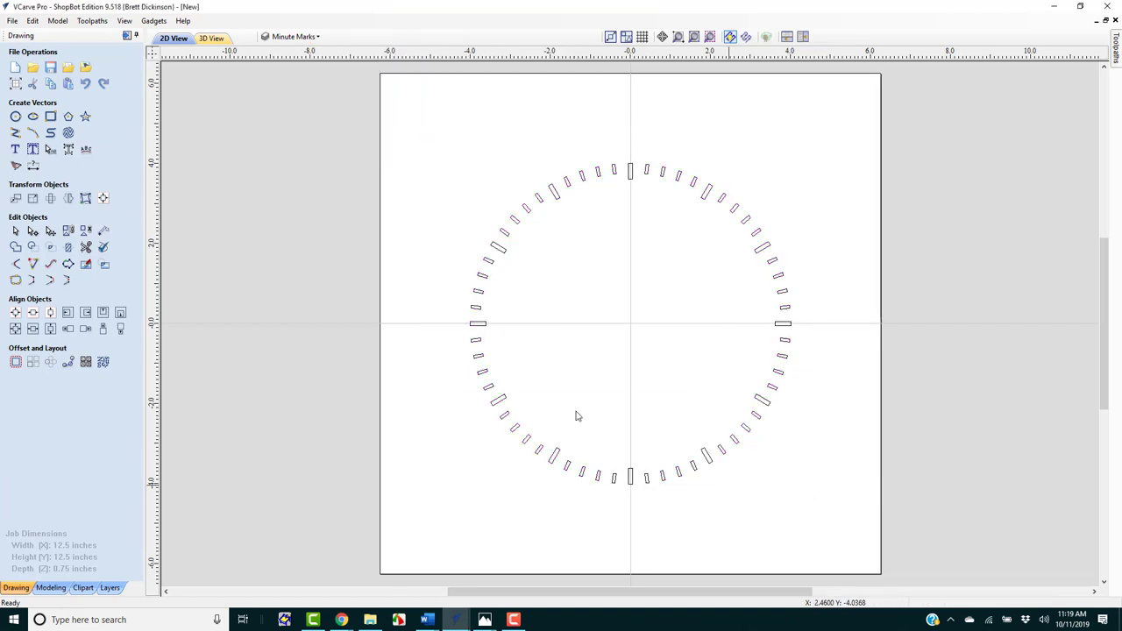
left_click_drag(421, 147, 951, 561)
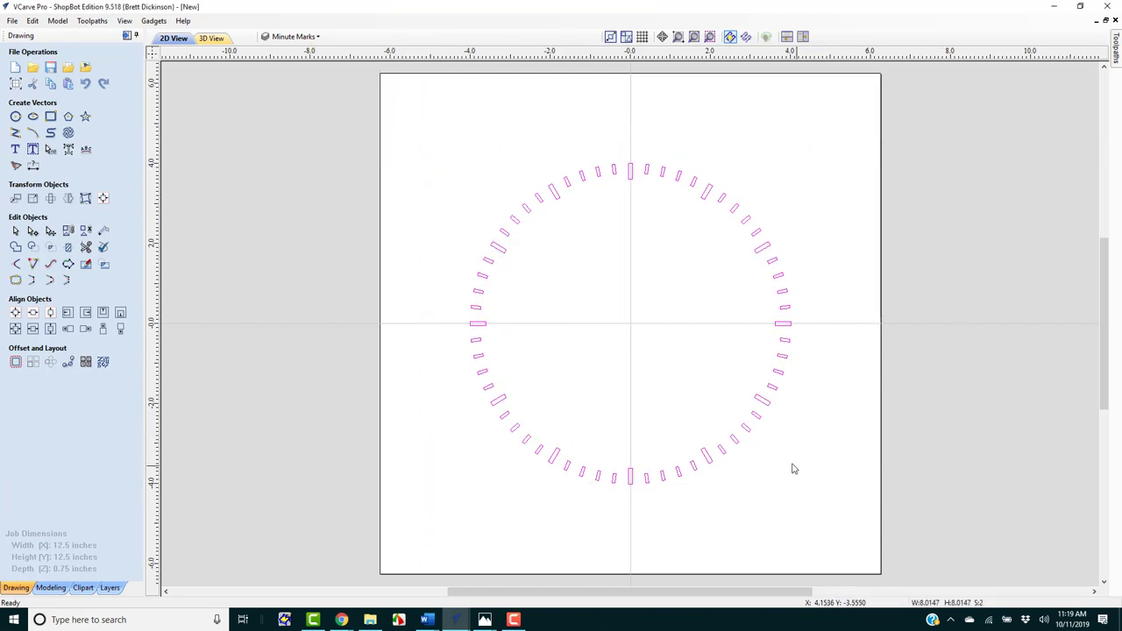
left_click(604, 295)
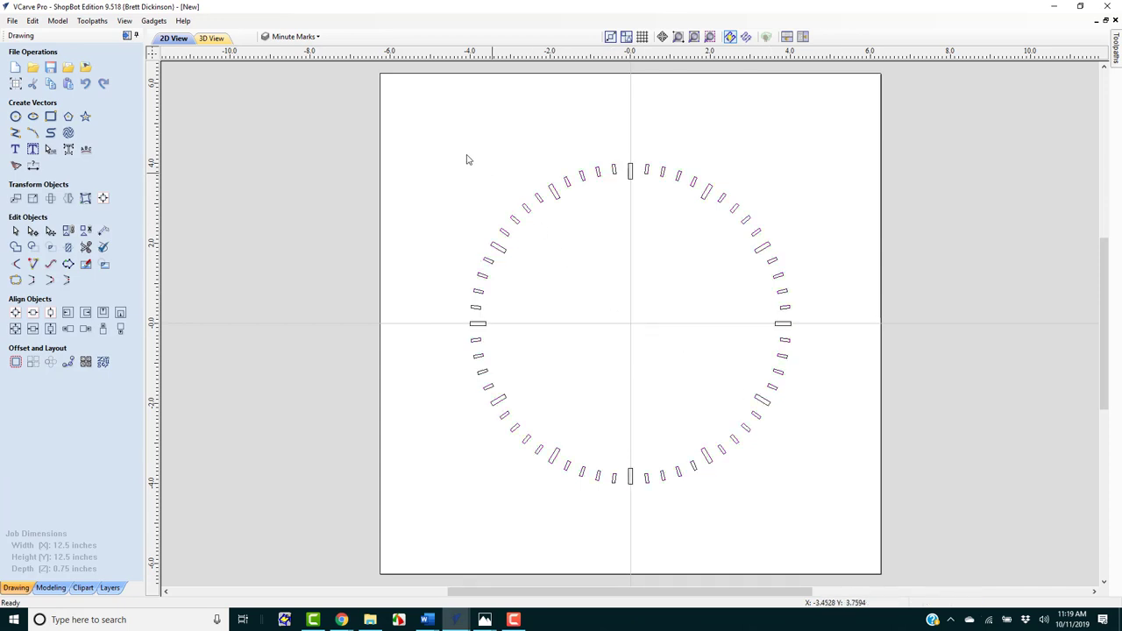
Briefly display the Inner cirles layer for a check, and leave both it and the Minute Marks layer hidden
left_click(316, 37)
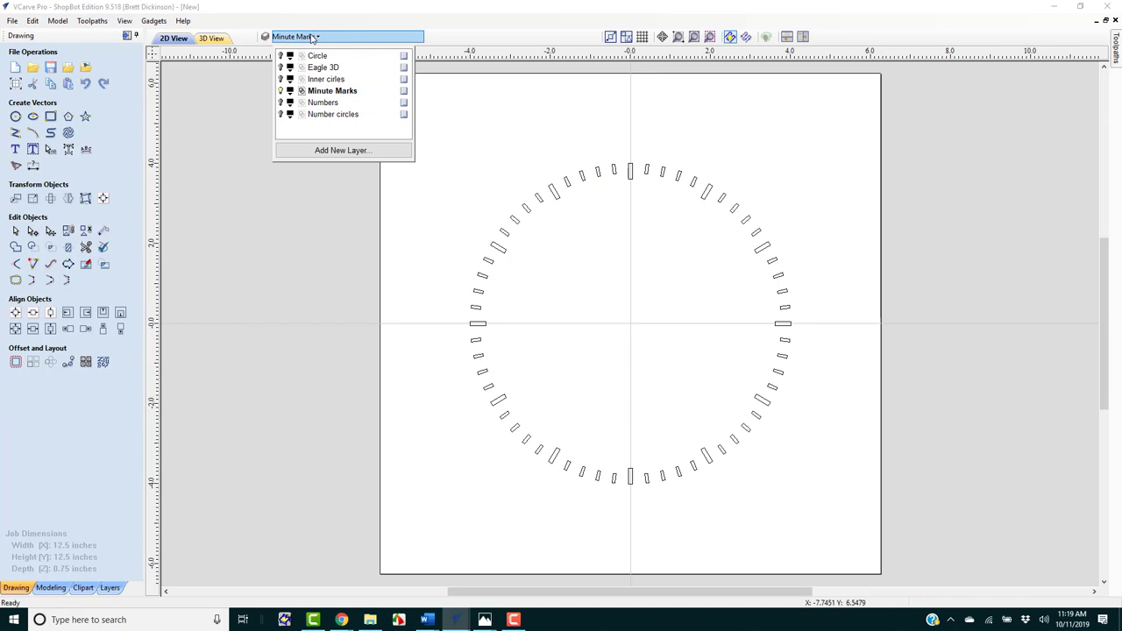
left_click(280, 91)
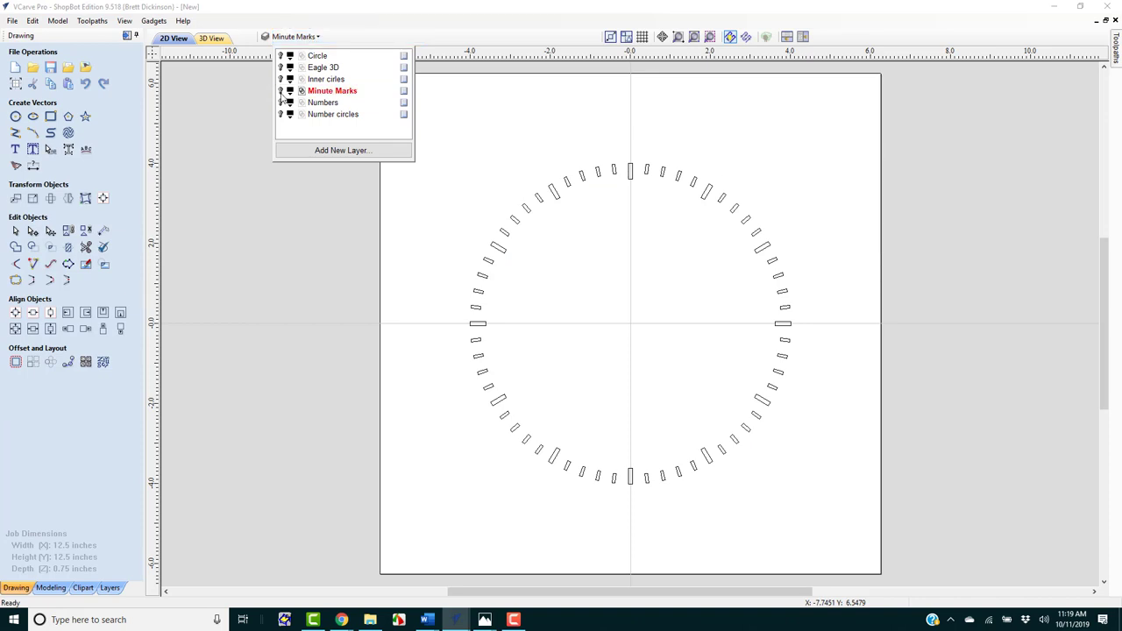
left_click(280, 79)
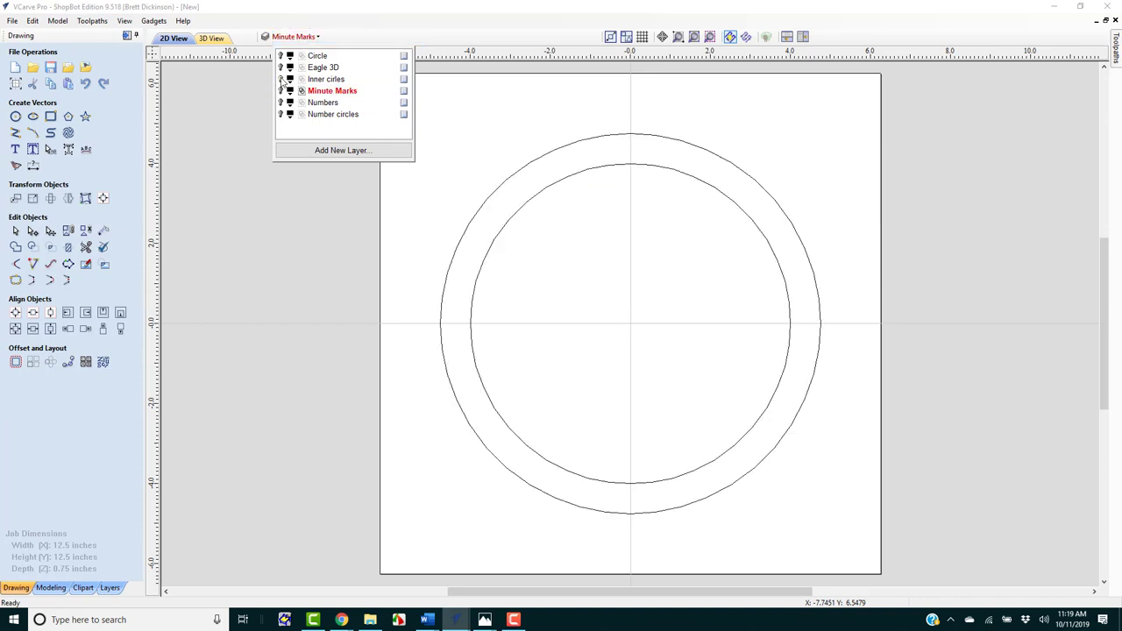
left_click(281, 79)
left_click(280, 92)
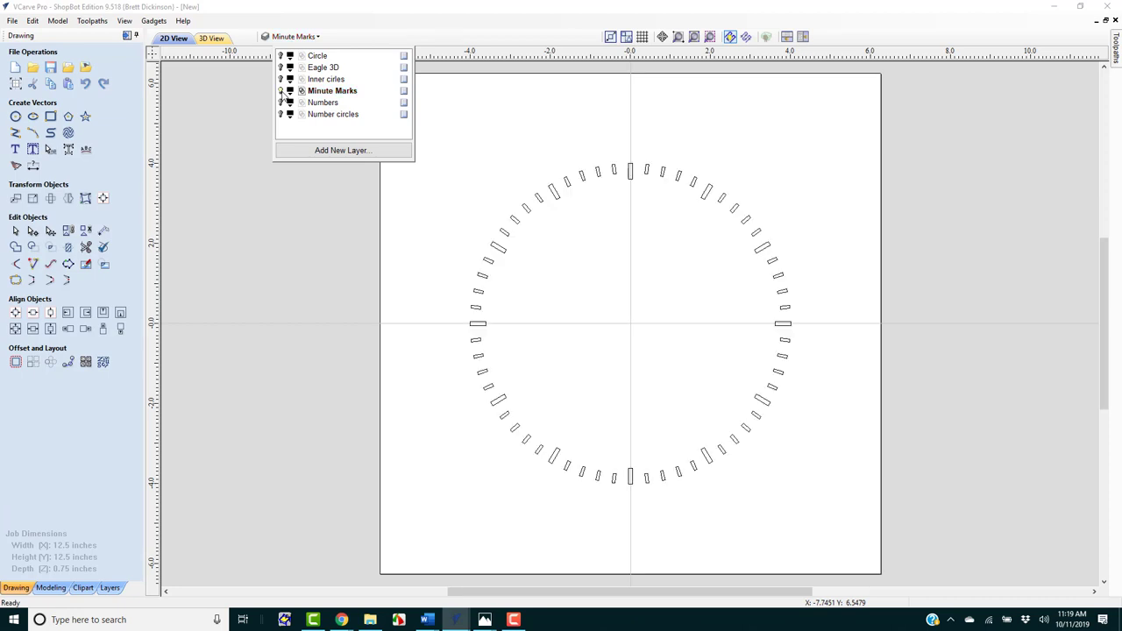
left_click(281, 91)
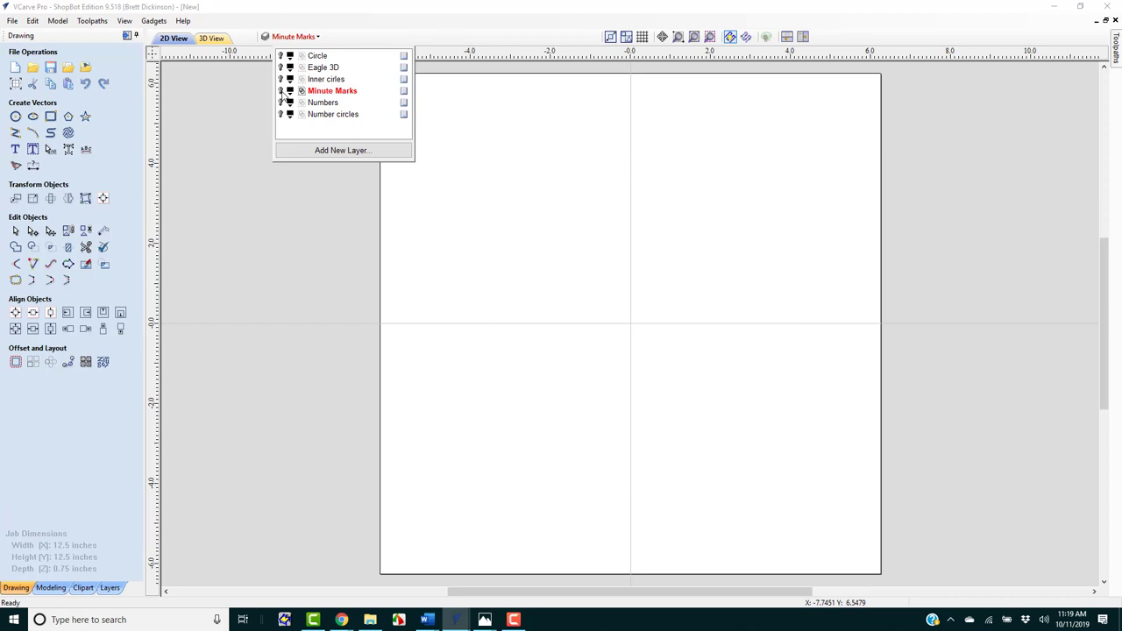
Make Circle the active layer and show it
left_click(318, 56)
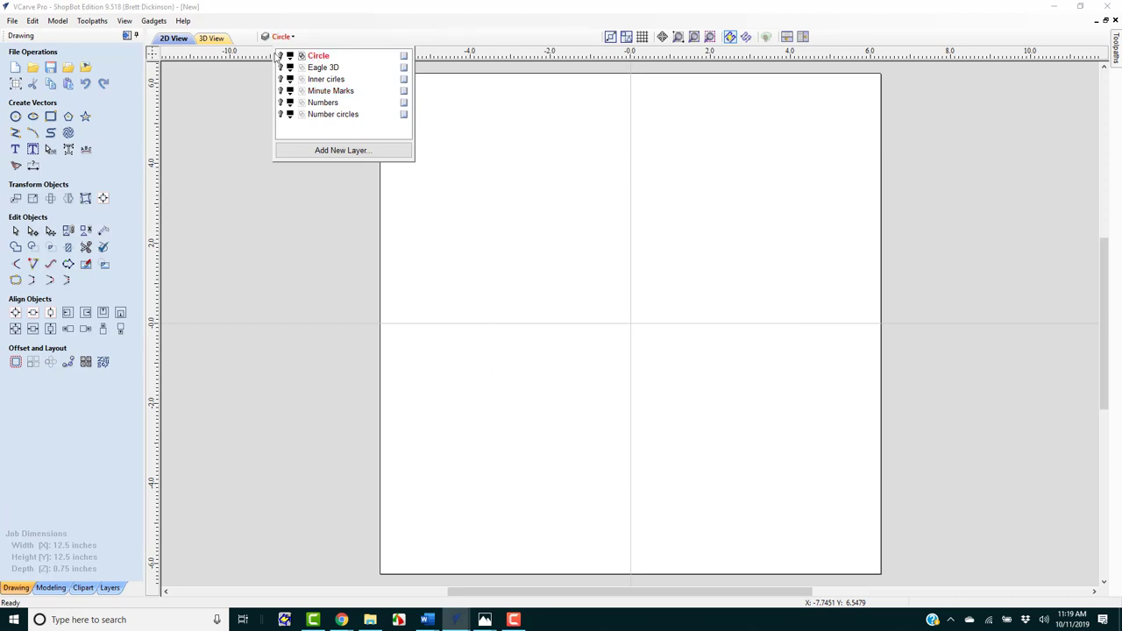
left_click(281, 56)
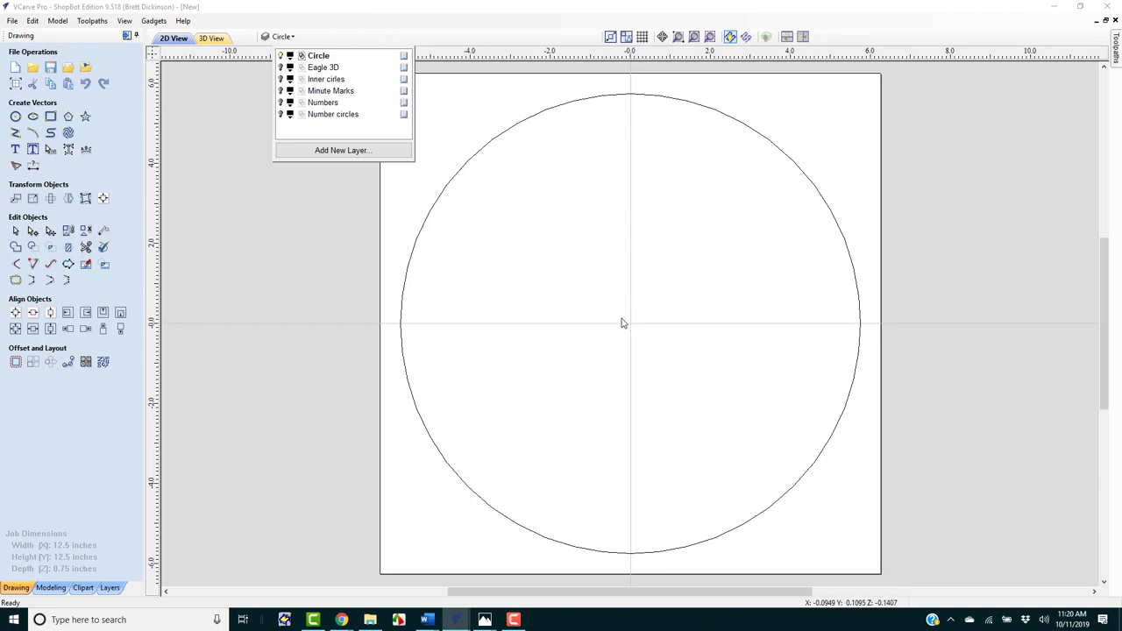
left_click(326, 56)
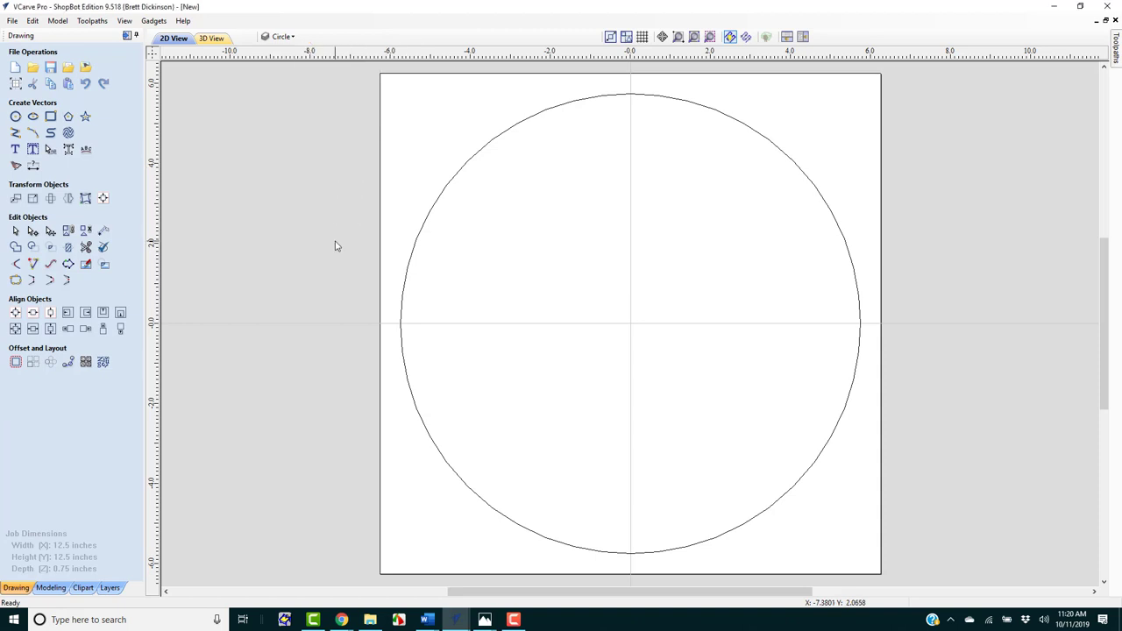
Draw a circle 0.32 inches in diameter centered at X 0, Y 0 on the Circle layer
left_click(15, 116)
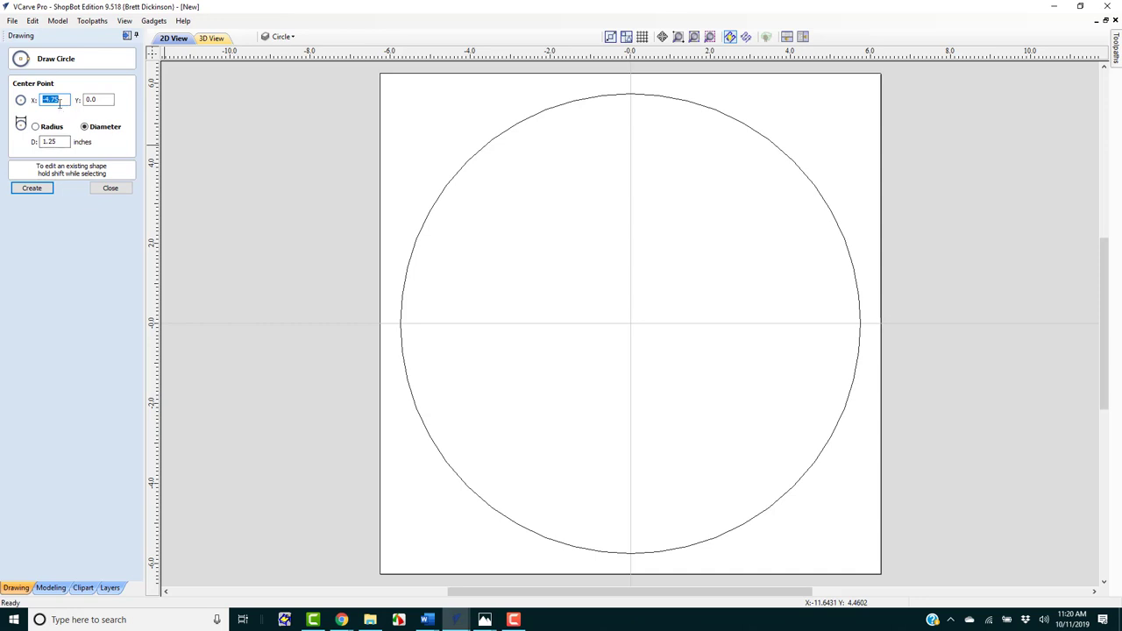
type("0")
key("Tab")
double_click(49, 142)
type(".5")
left_click(36, 188)
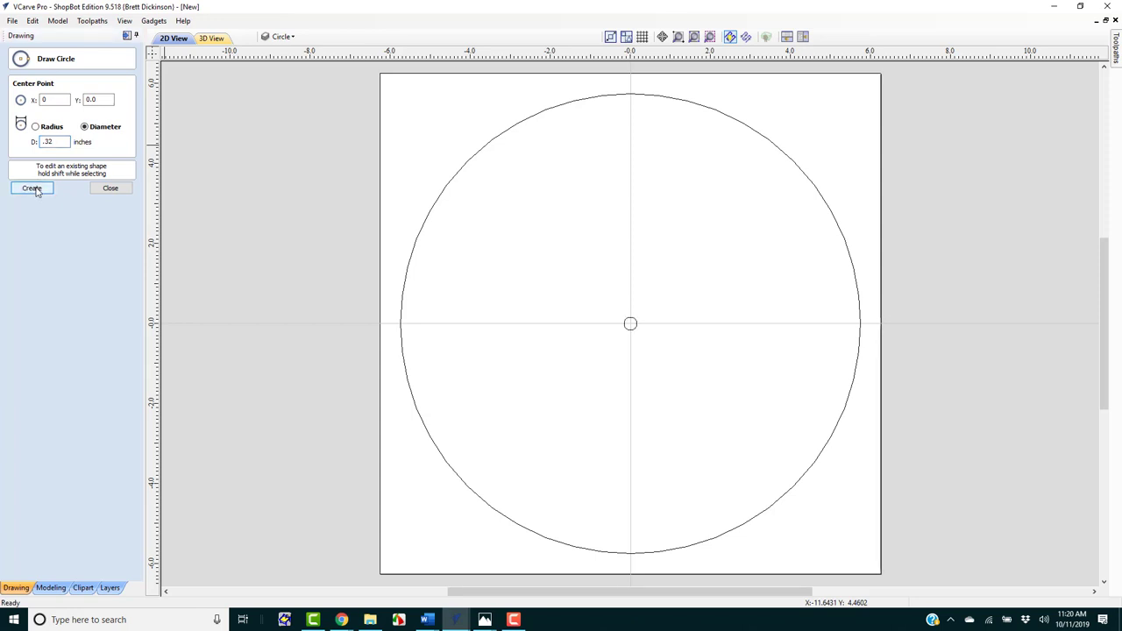
left_click(108, 189)
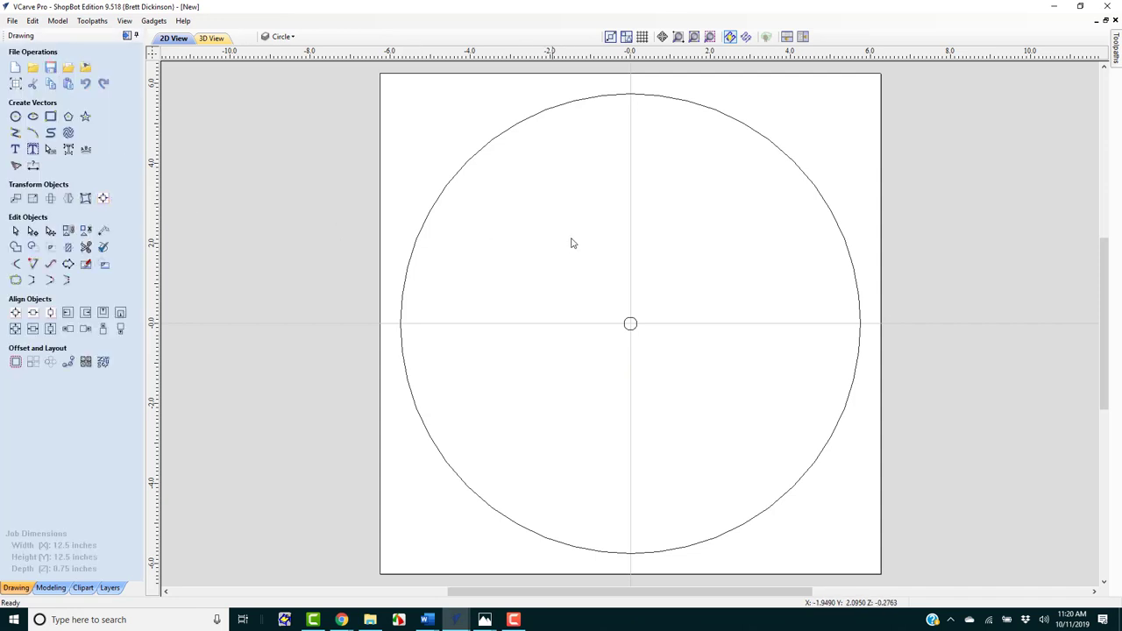
Show the Eagle 3D, Numbers and Minute Marks layers along with Circle, leaving Inner cirles and Number circles hidden
left_click(297, 36)
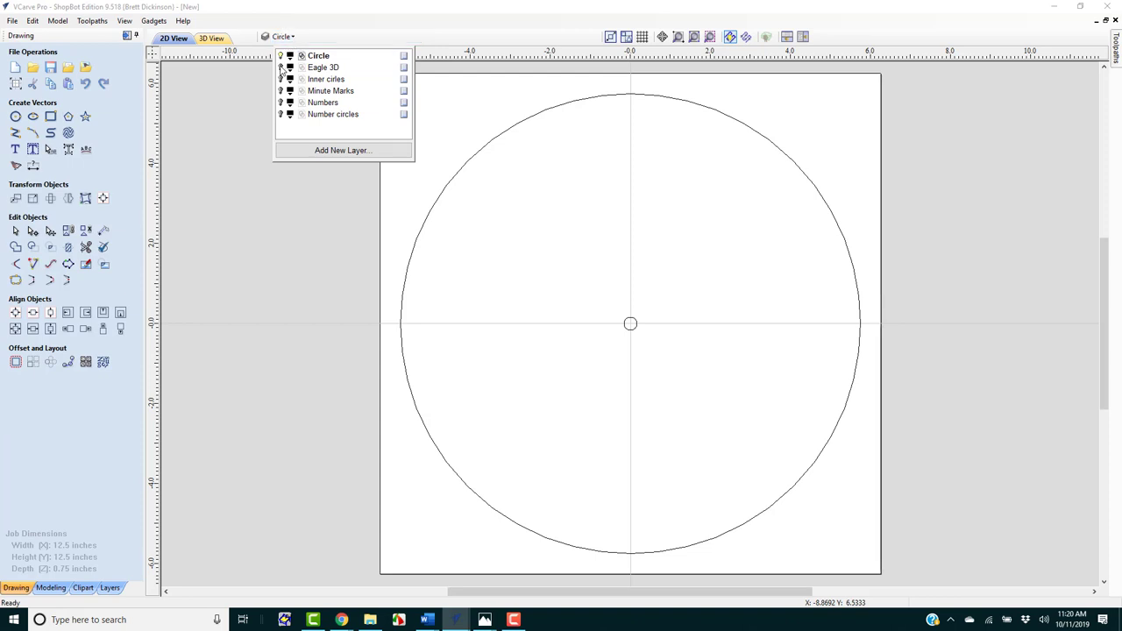
left_click(280, 67)
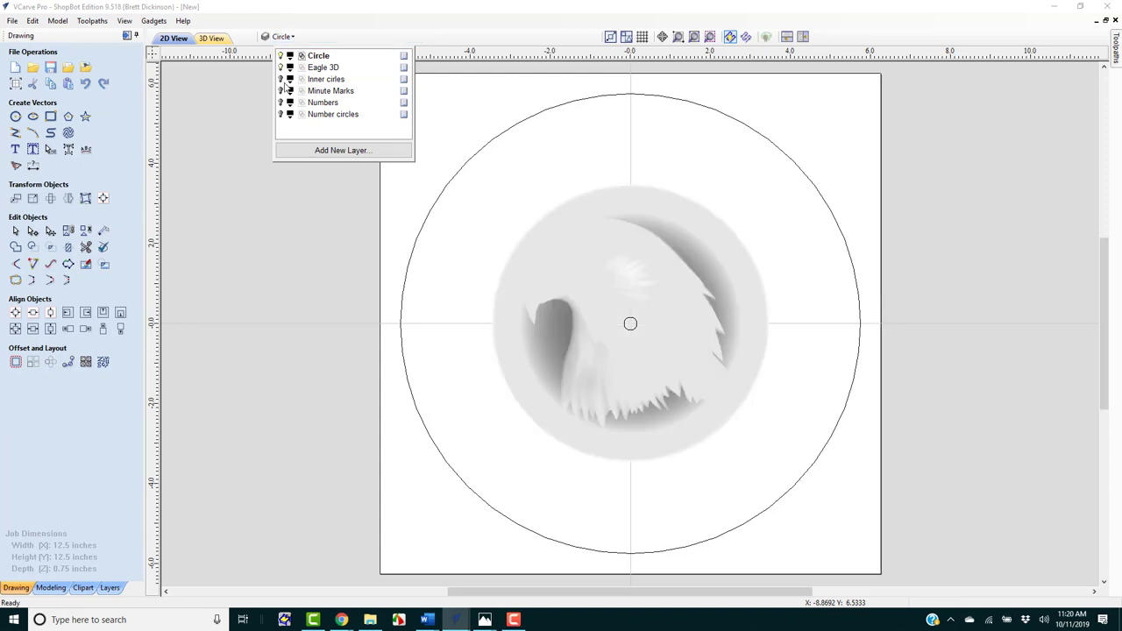
left_click(280, 79)
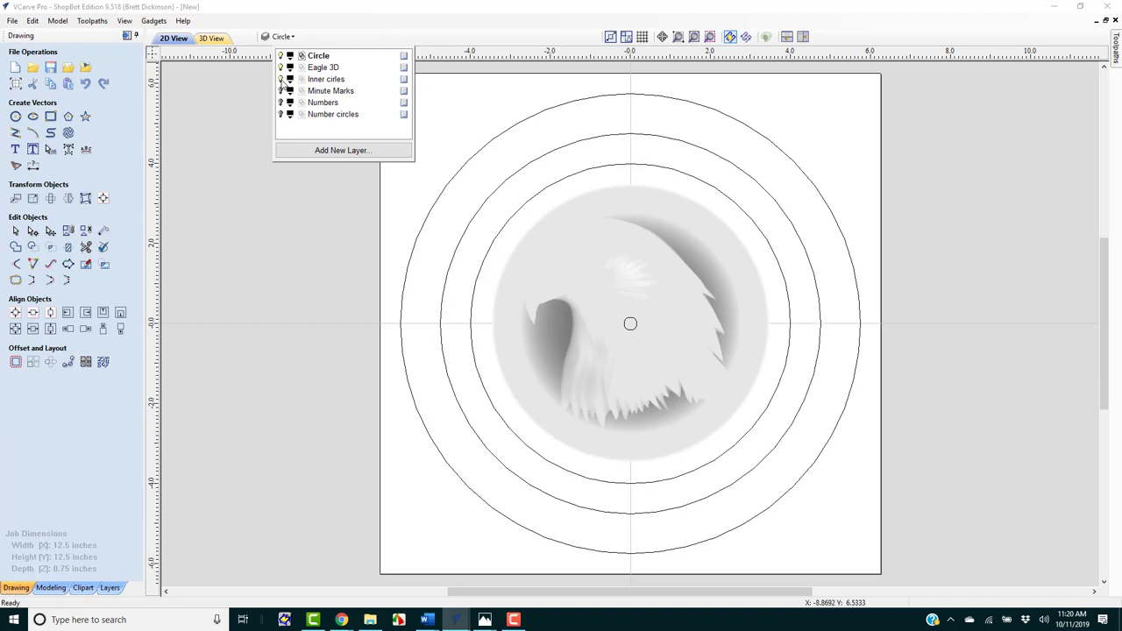
left_click(280, 78)
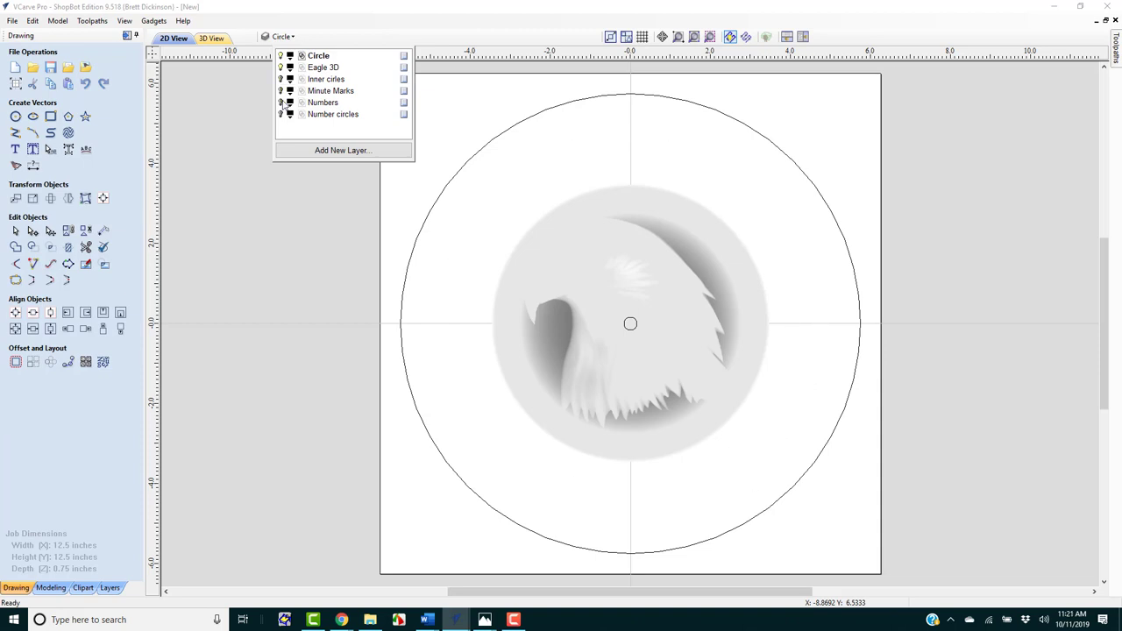
left_click(280, 114)
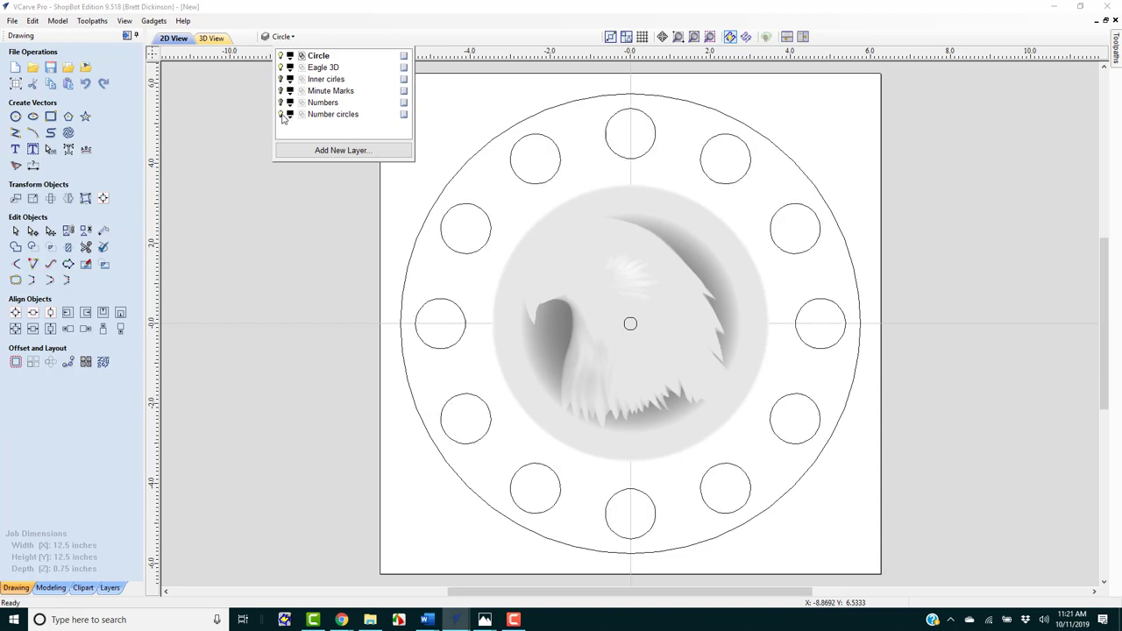
left_click(281, 114)
left_click(281, 102)
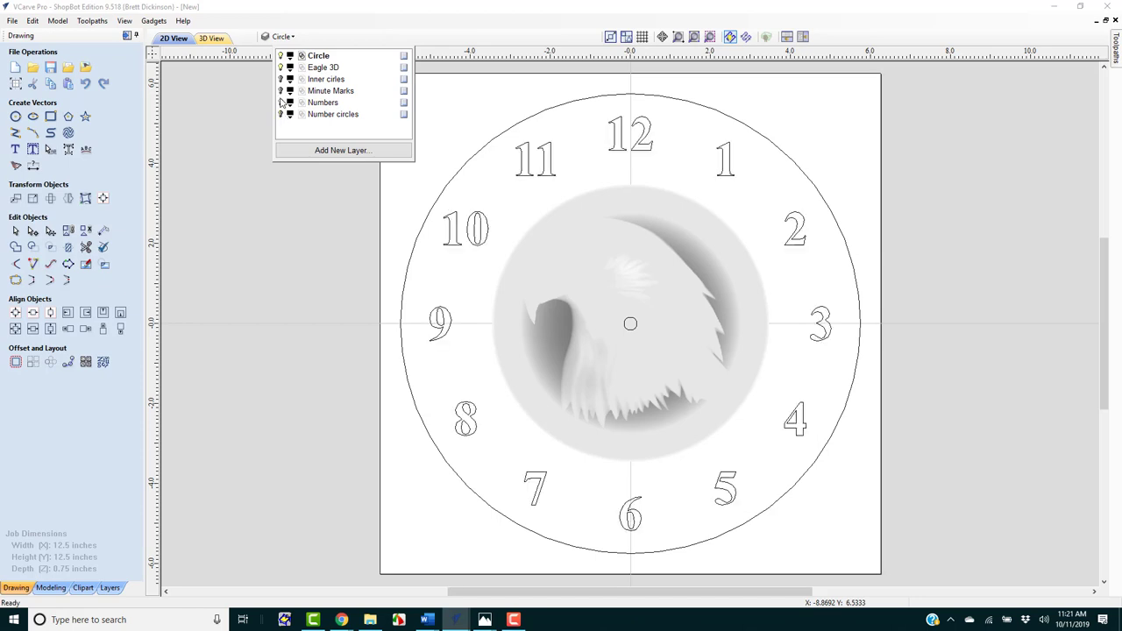
left_click(280, 91)
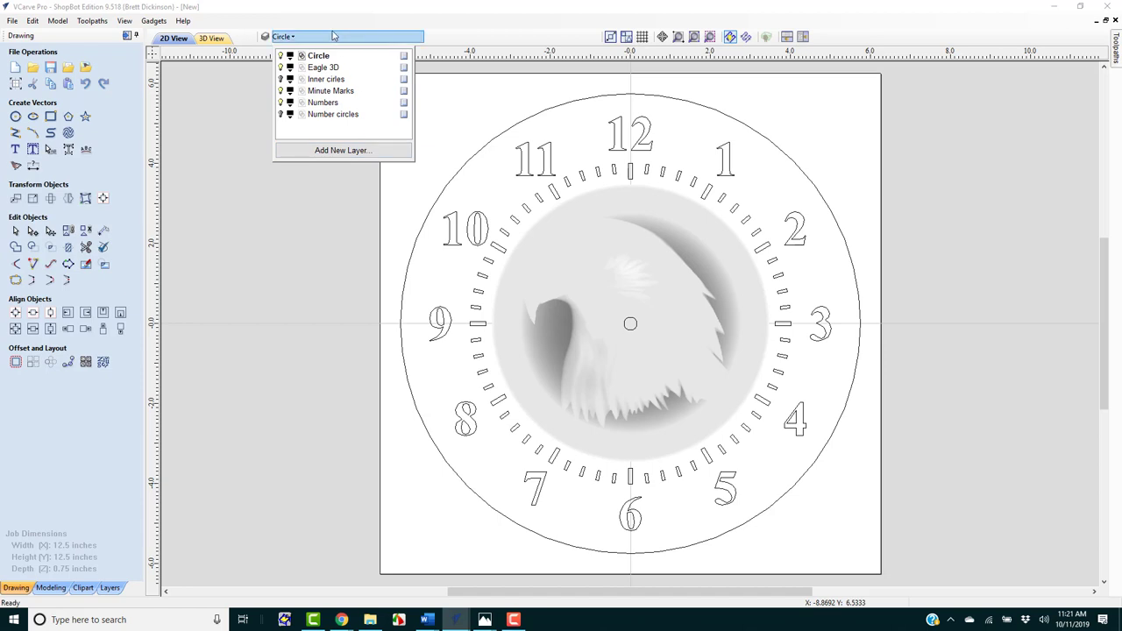
left_click(336, 196)
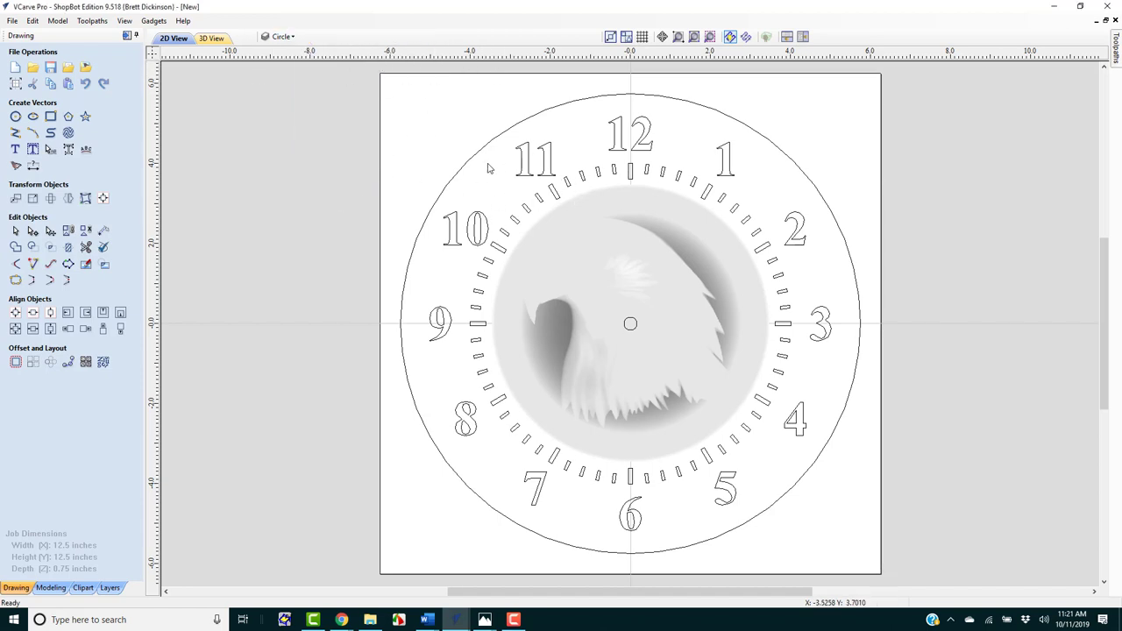
Set up a finish machining toolpath for the 3D eagle with a raster angle of 0 degrees
left_click(127, 35)
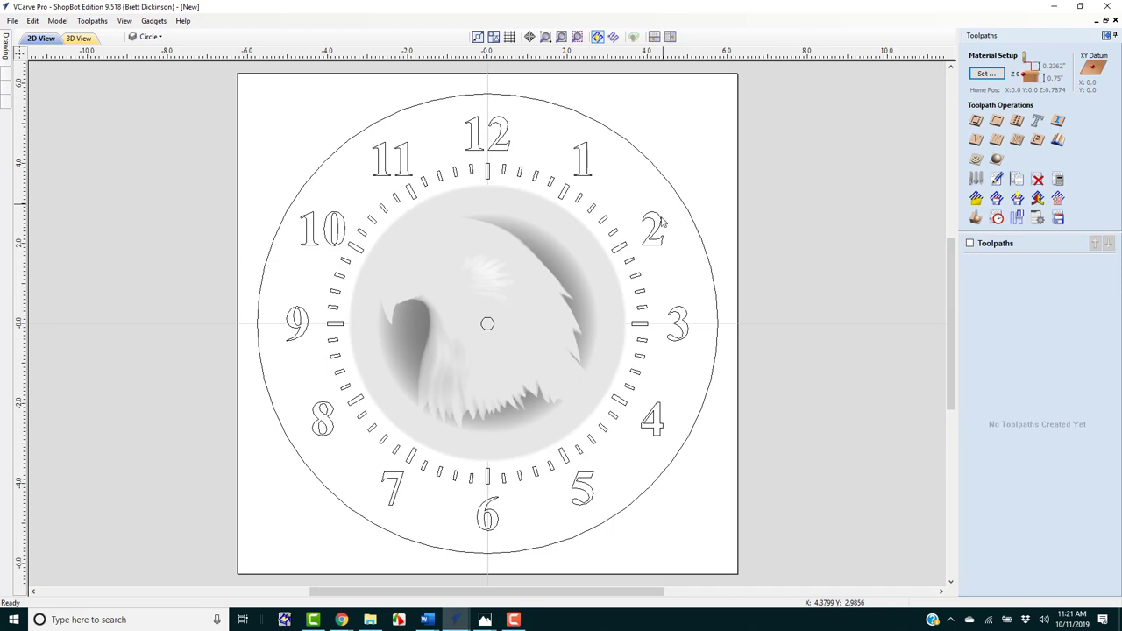
left_click(553, 285)
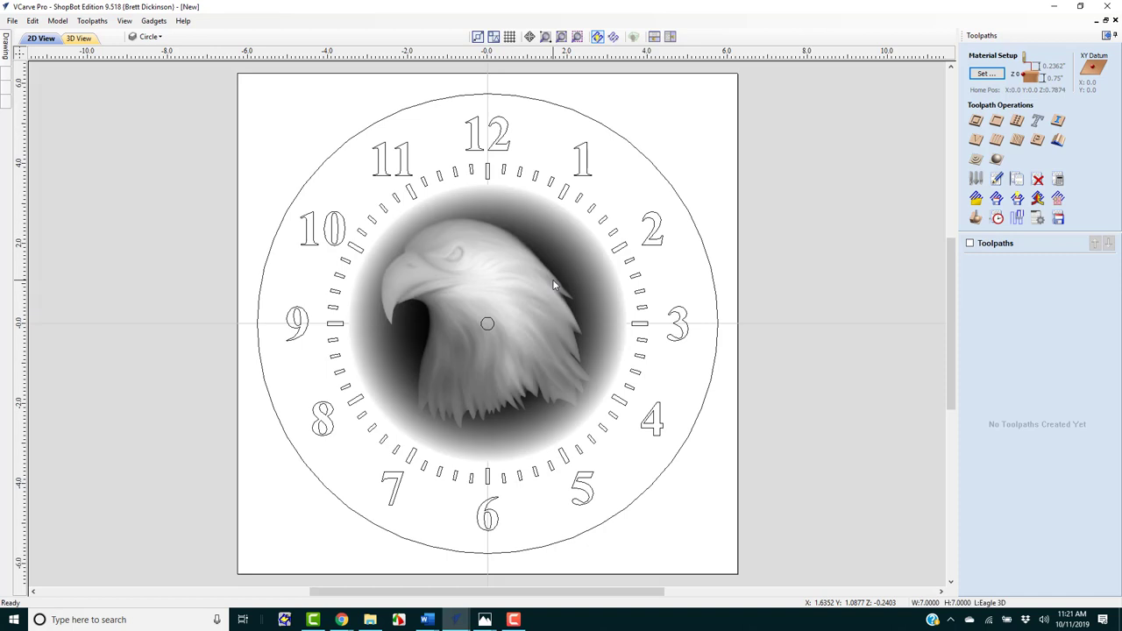
left_click(997, 160)
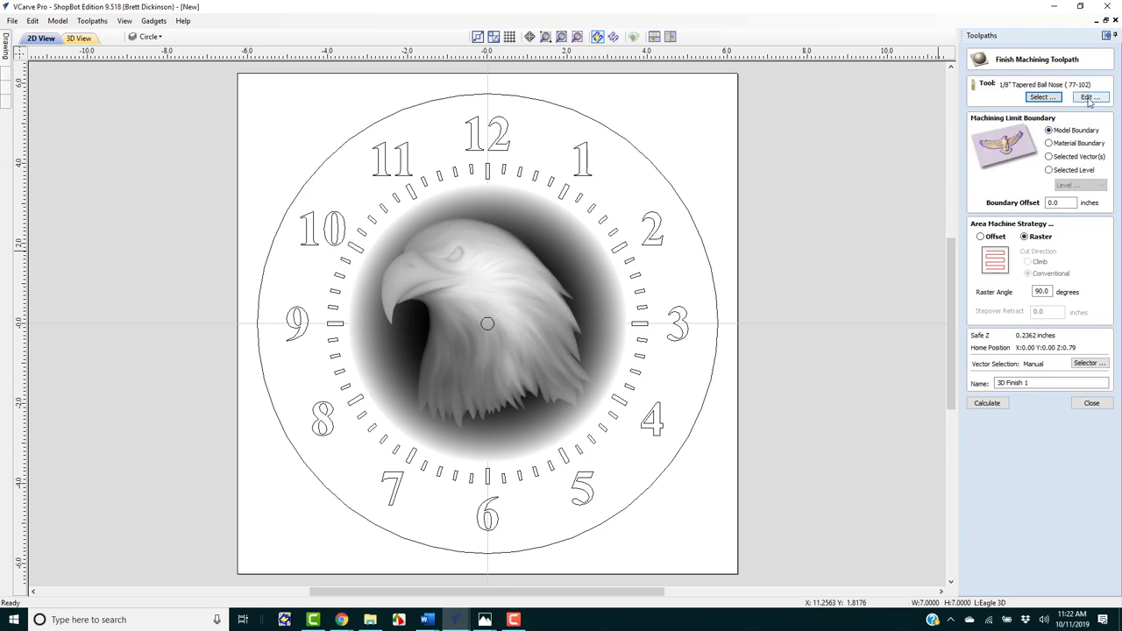
double_click(1050, 291)
type("0")
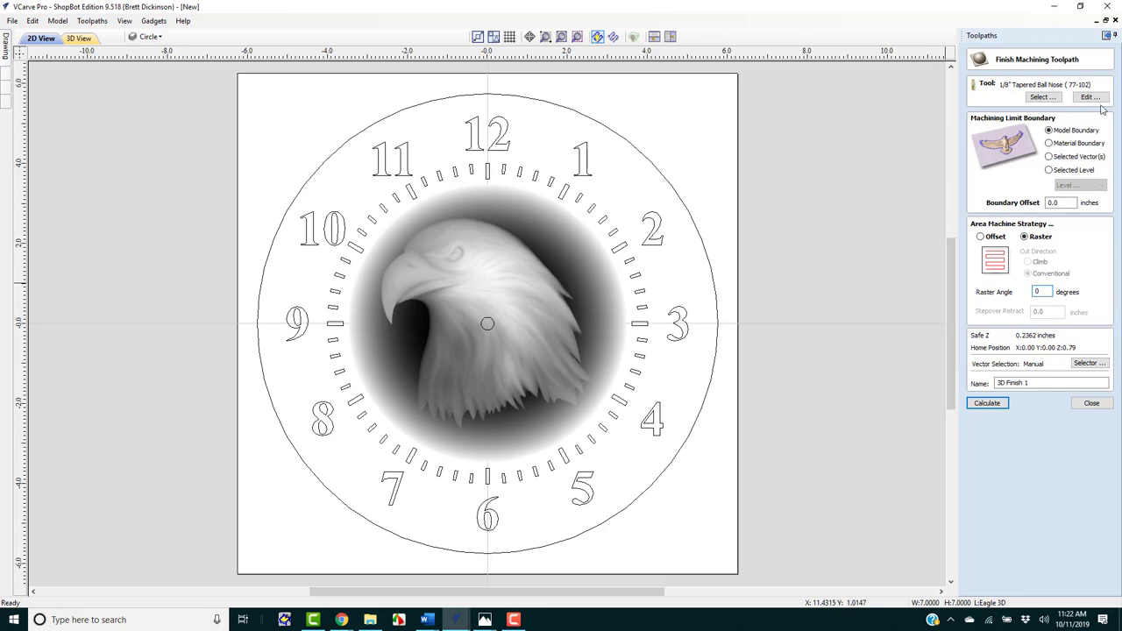
Check the tapered ball nose settings, name the toolpath 3D Finish Eagle Horiz, then calculate and preview it
left_click(1089, 97)
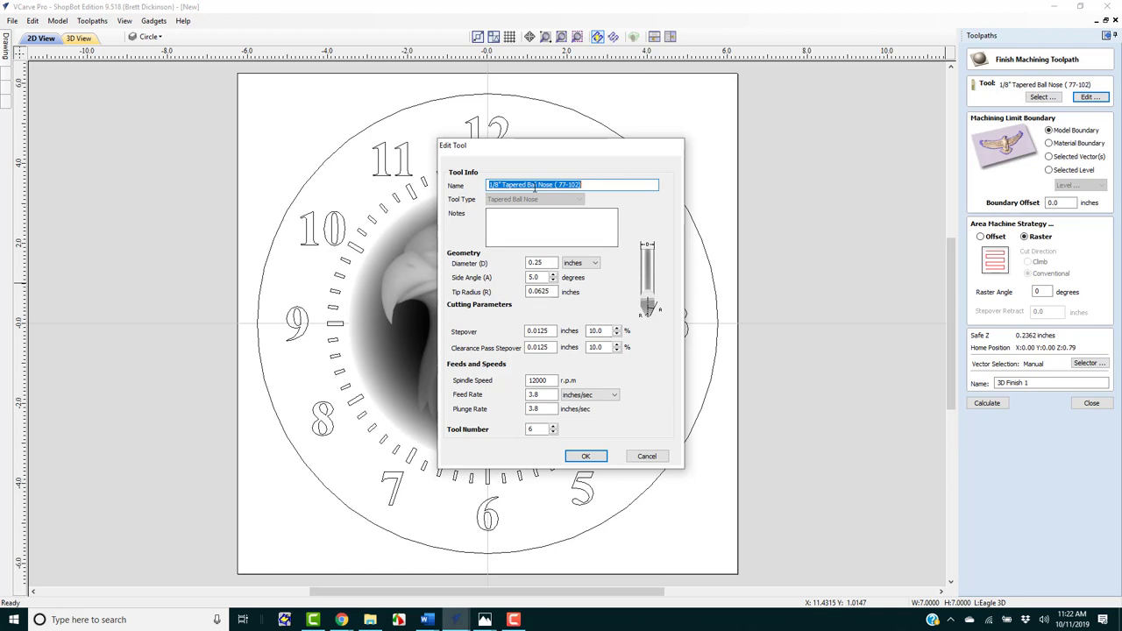
left_click(591, 459)
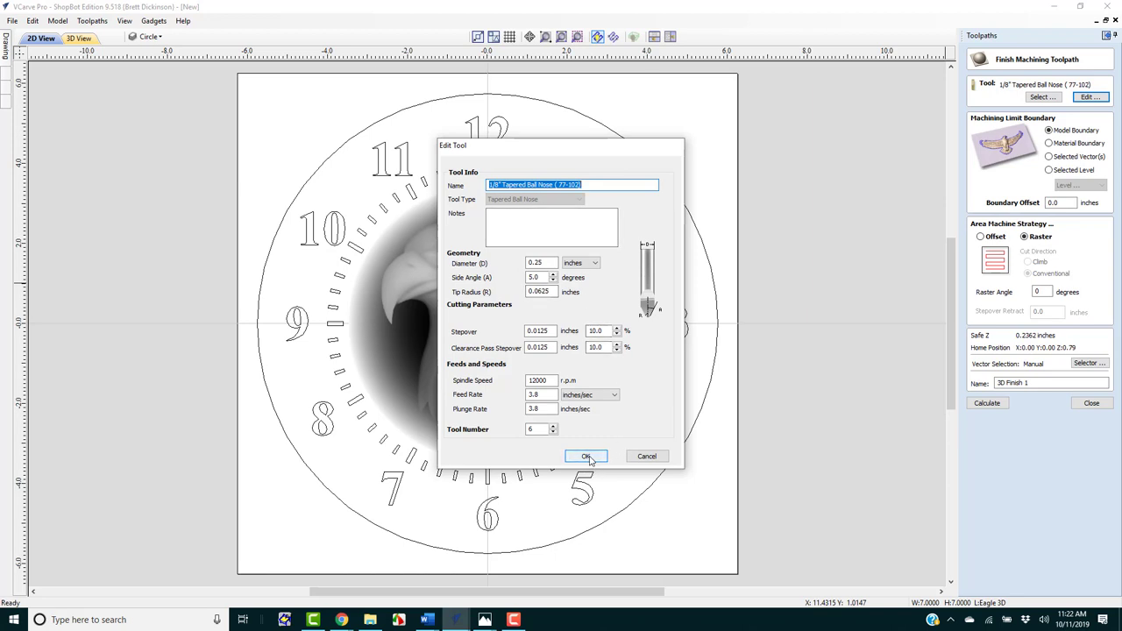
left_click(587, 458)
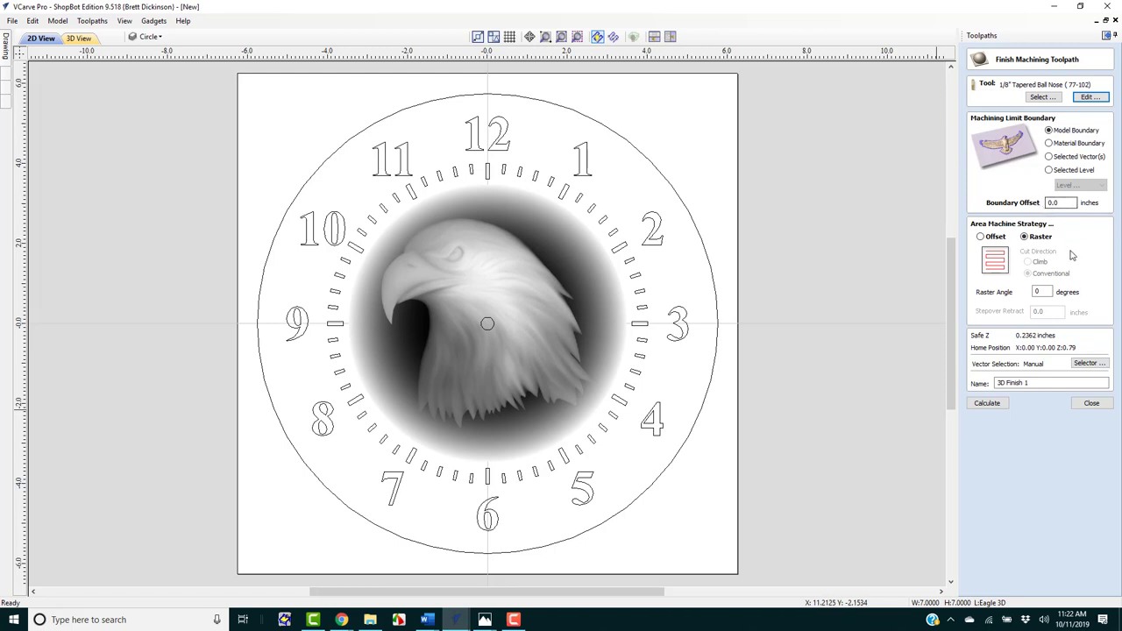
left_click(1043, 383)
double_click(1043, 382)
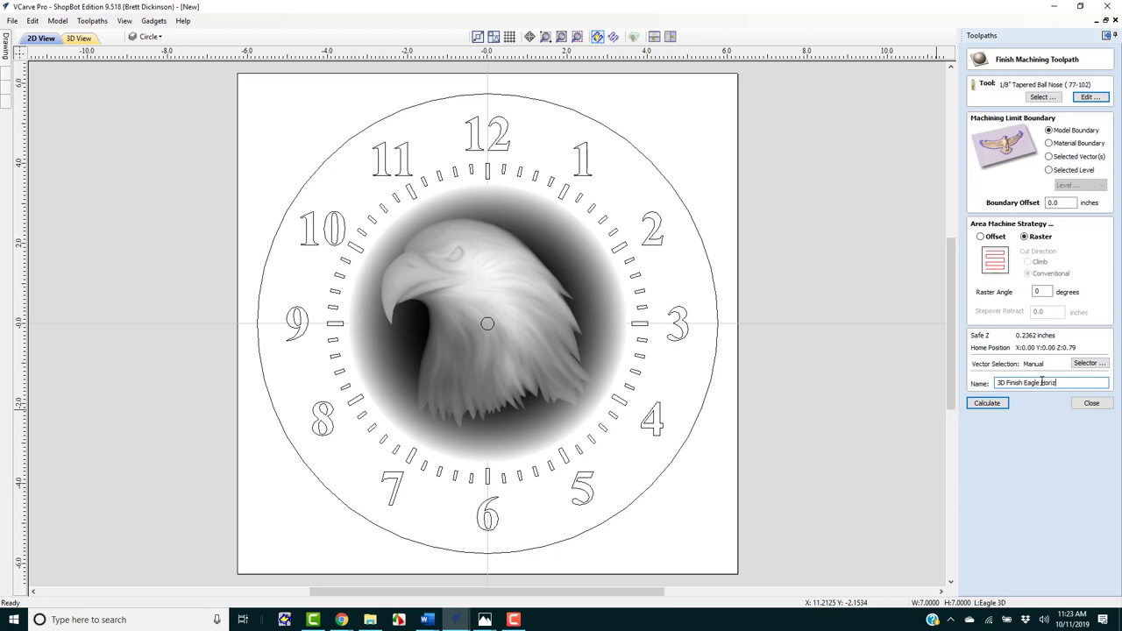
left_click(990, 403)
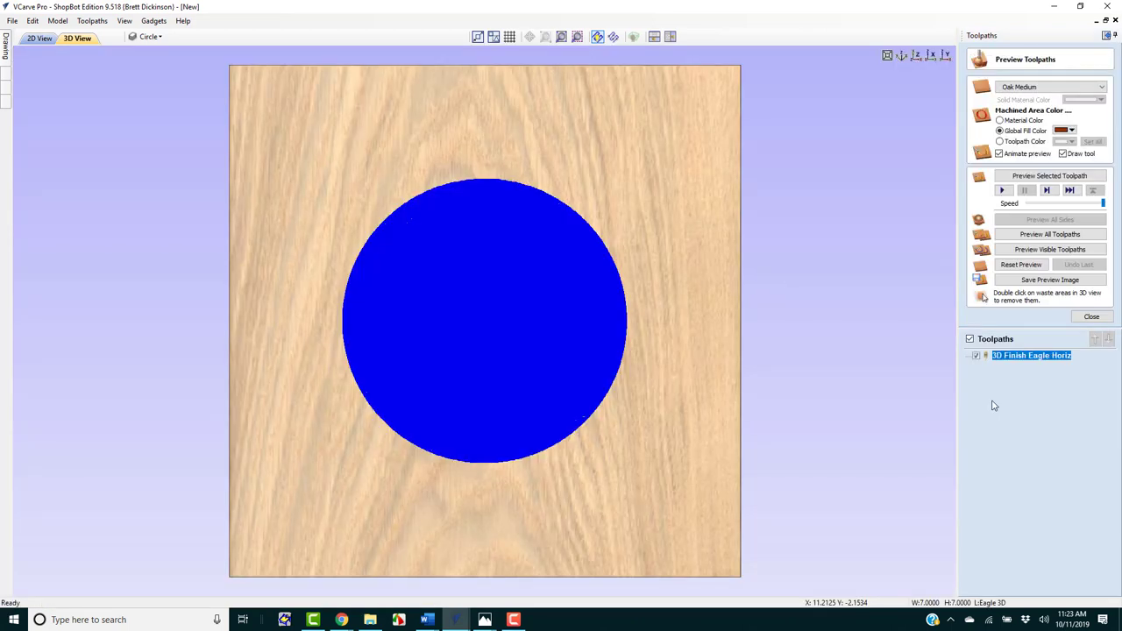
left_click(1053, 175)
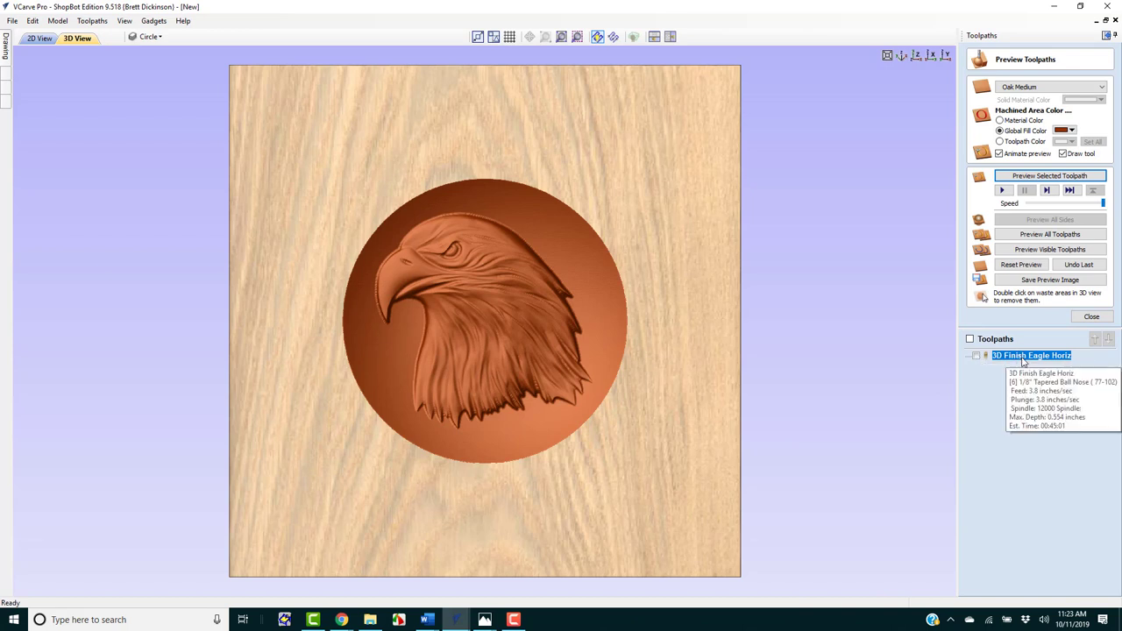
Duplicate the 3D Finish Eagle Horiz toolpath as 3D Finish Eagle Vert with a 90 degree raster angle and calculate it
right_click(1021, 356)
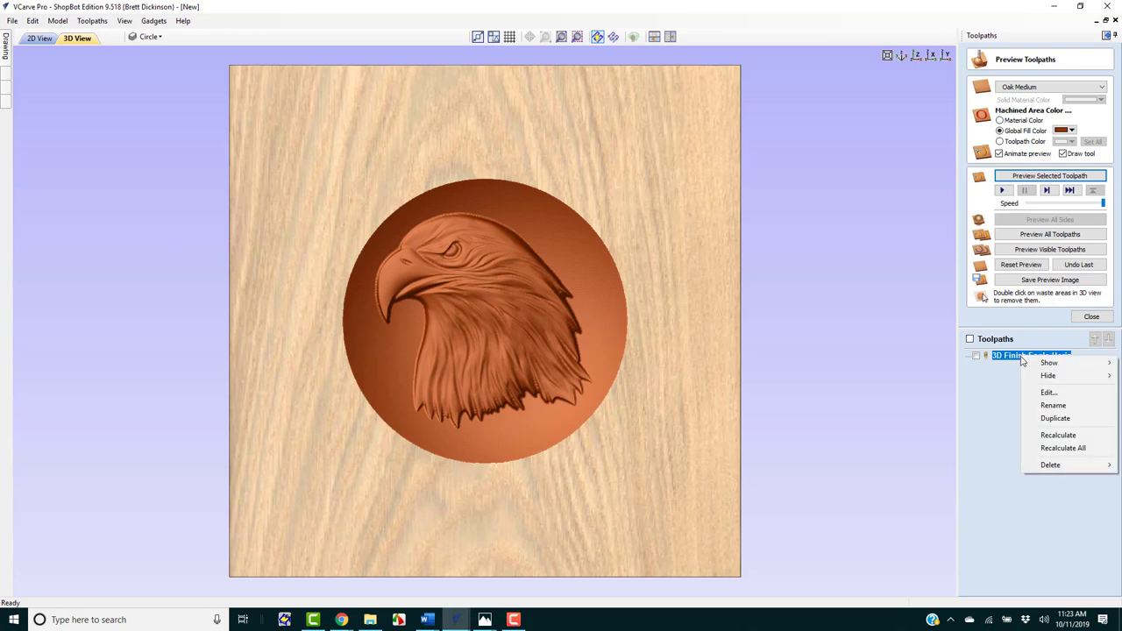
left_click(1054, 419)
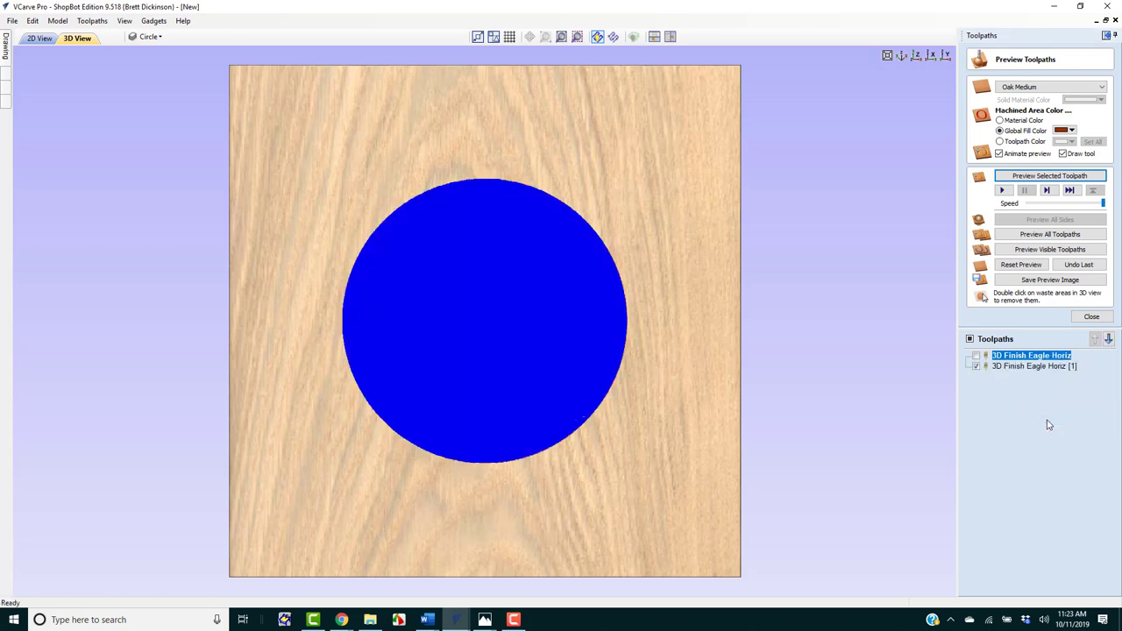
double_click(1043, 366)
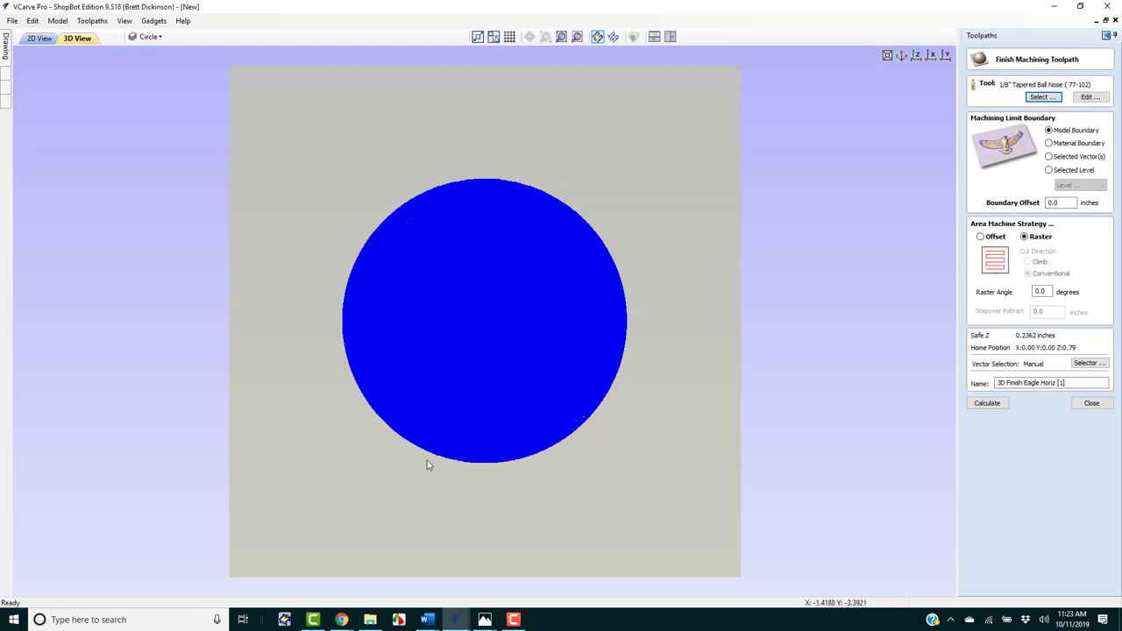
double_click(1051, 291)
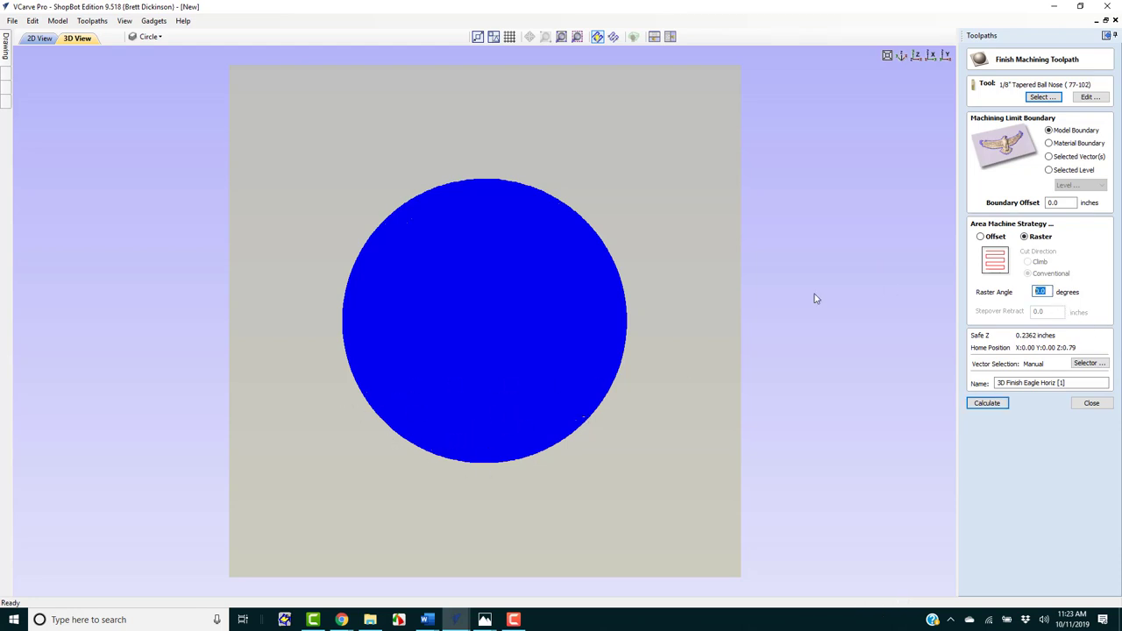
type("90")
left_click(1078, 382)
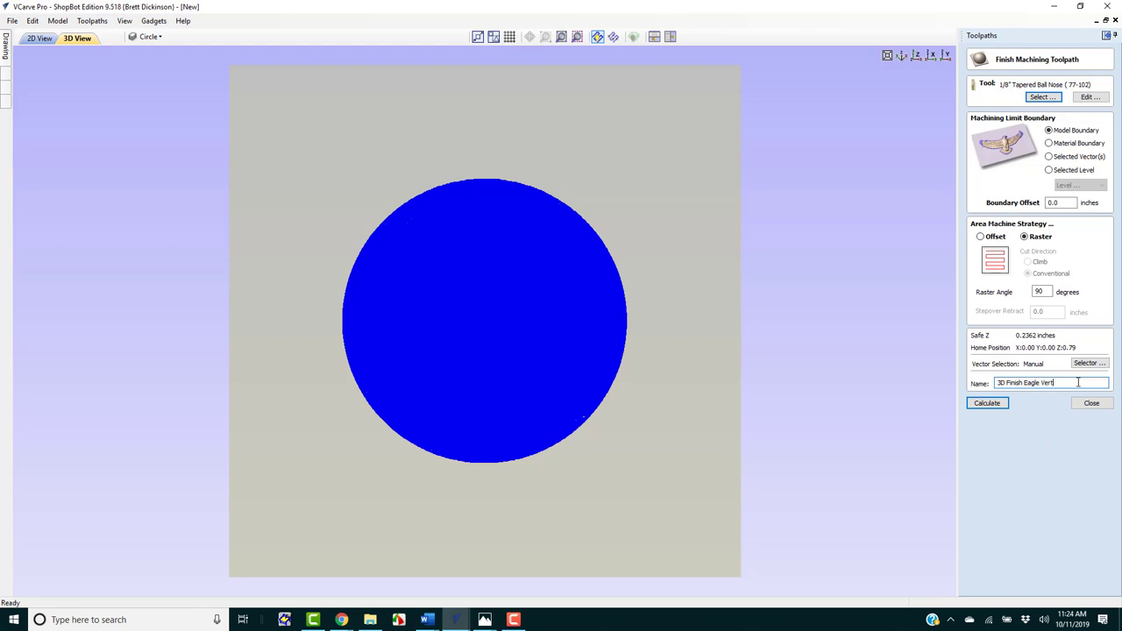
left_click(973, 405)
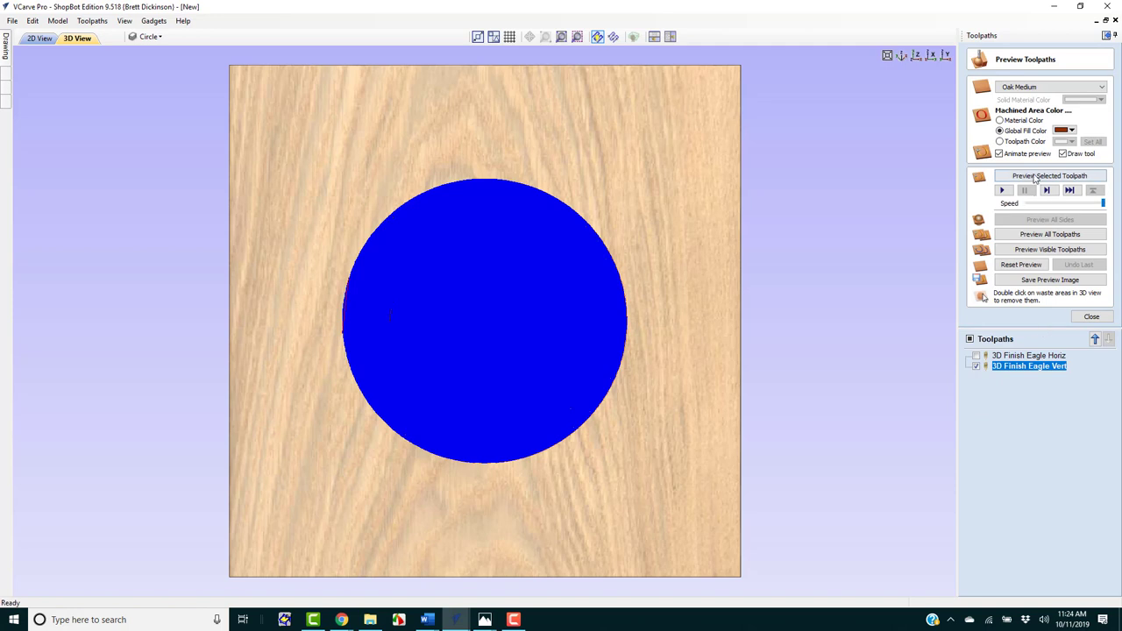
Preview the 3D Finish Eagle Vert toolpath, check its estimated machining time and close the preview
left_click(1035, 177)
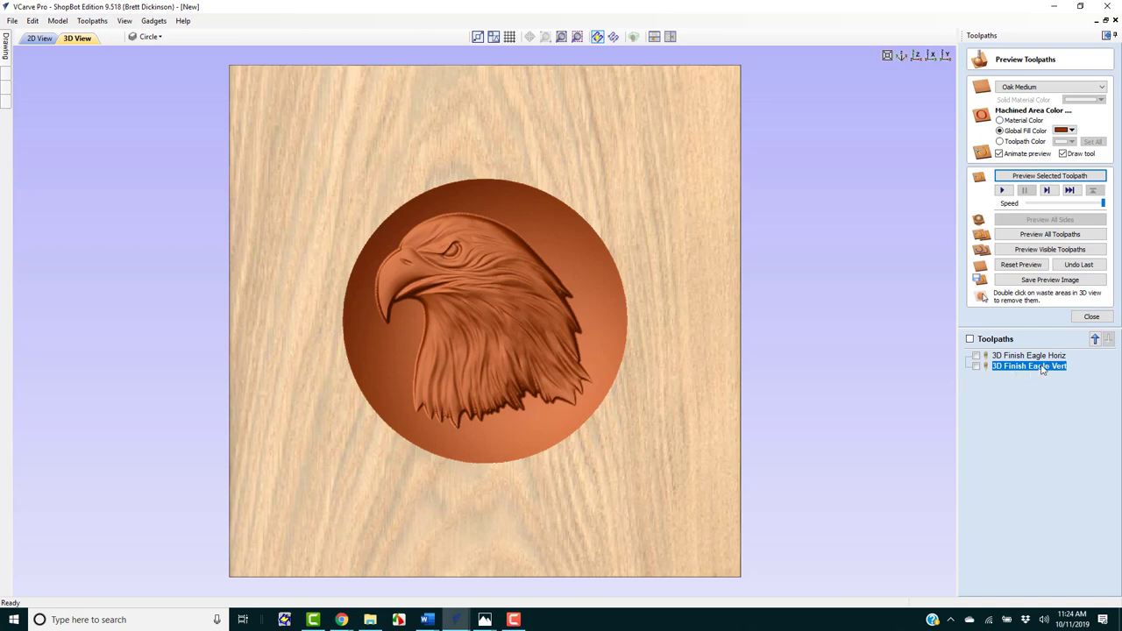
mouse_move(1008, 370)
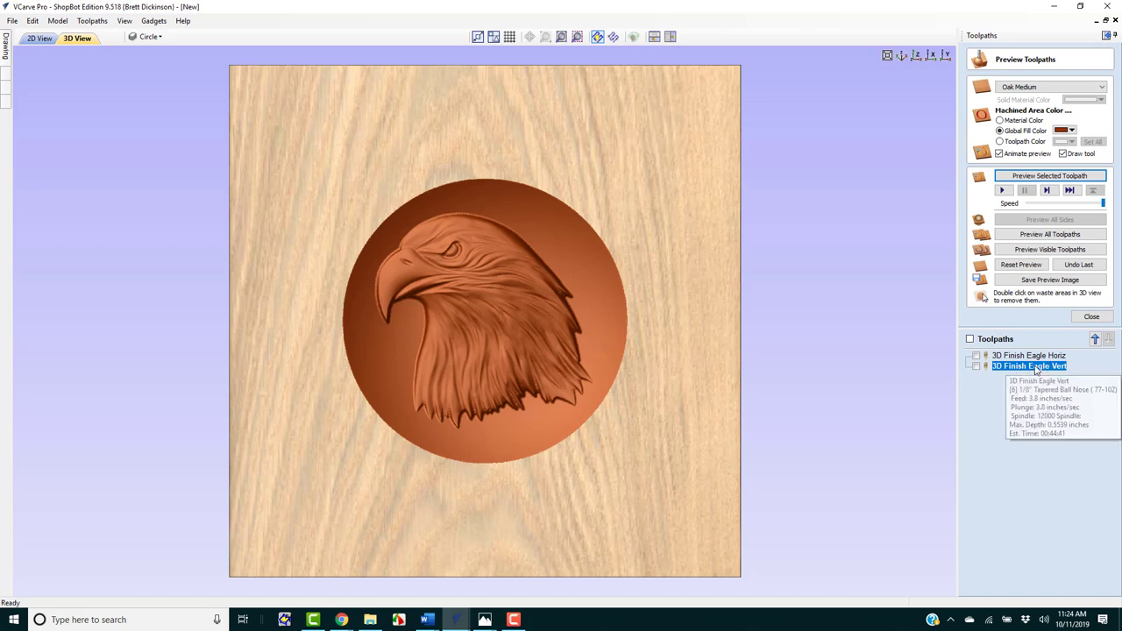
left_click(1091, 316)
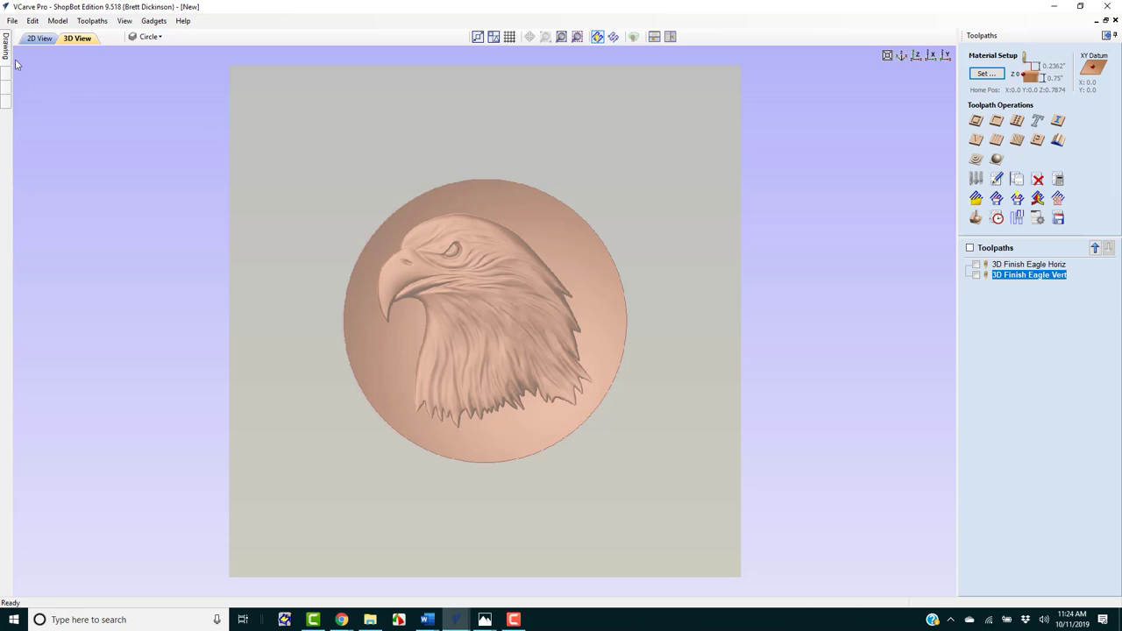
For a pocket toolpath on the small center circle, set the end mill to .28 inch pass depth, 18000 rpm, 2.75 inches/sec feed and 1 inch/sec plunge
left_click(40, 39)
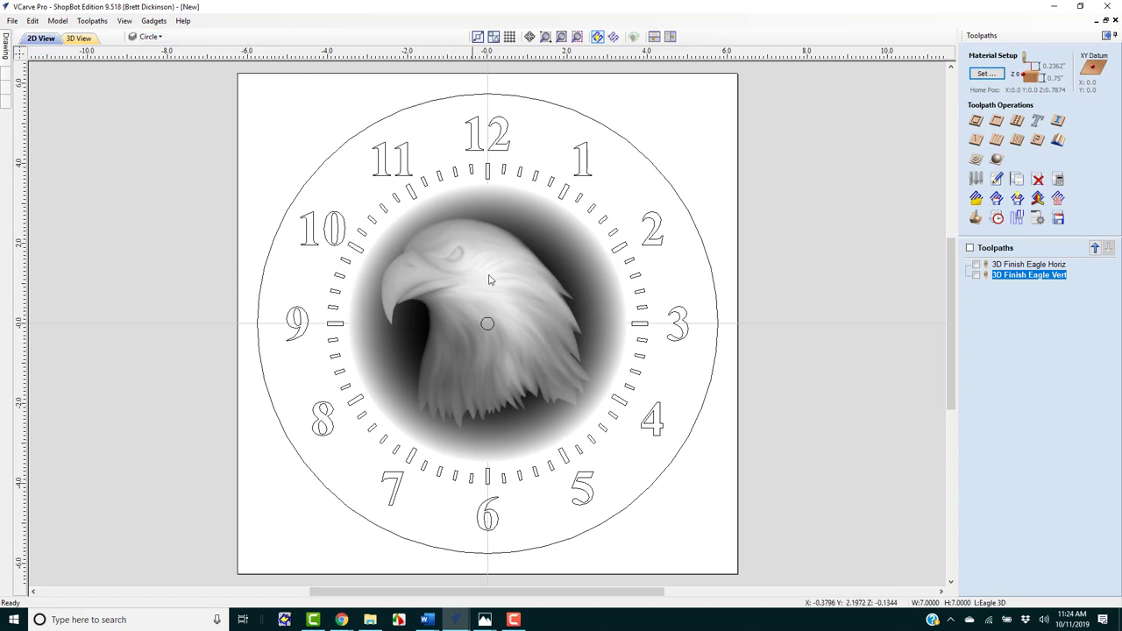
left_click(487, 323)
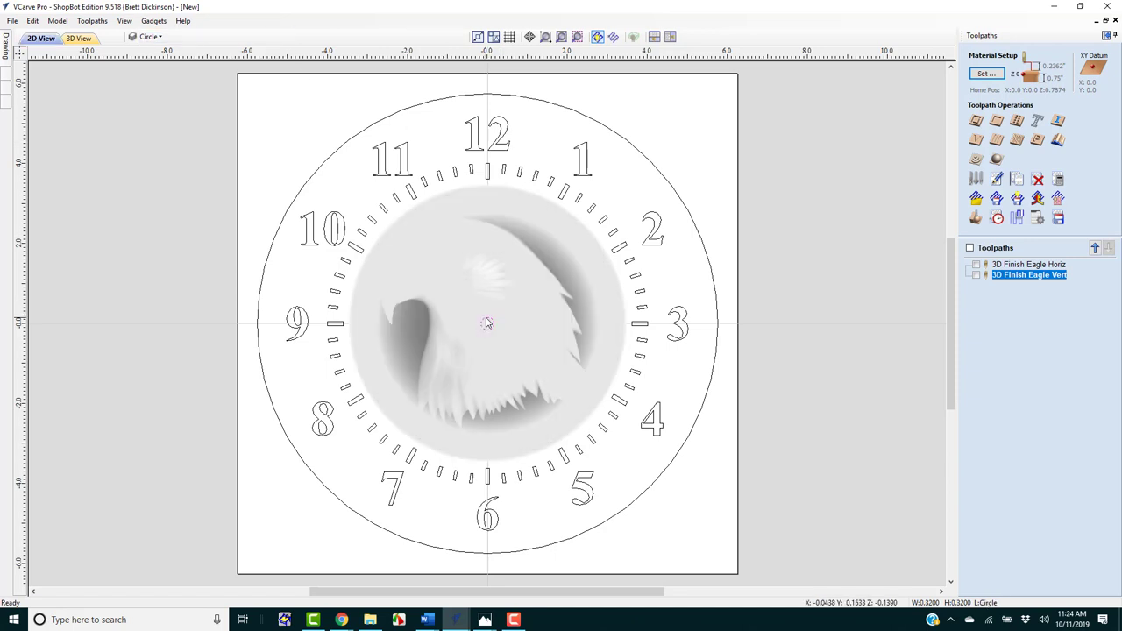
left_click(1005, 120)
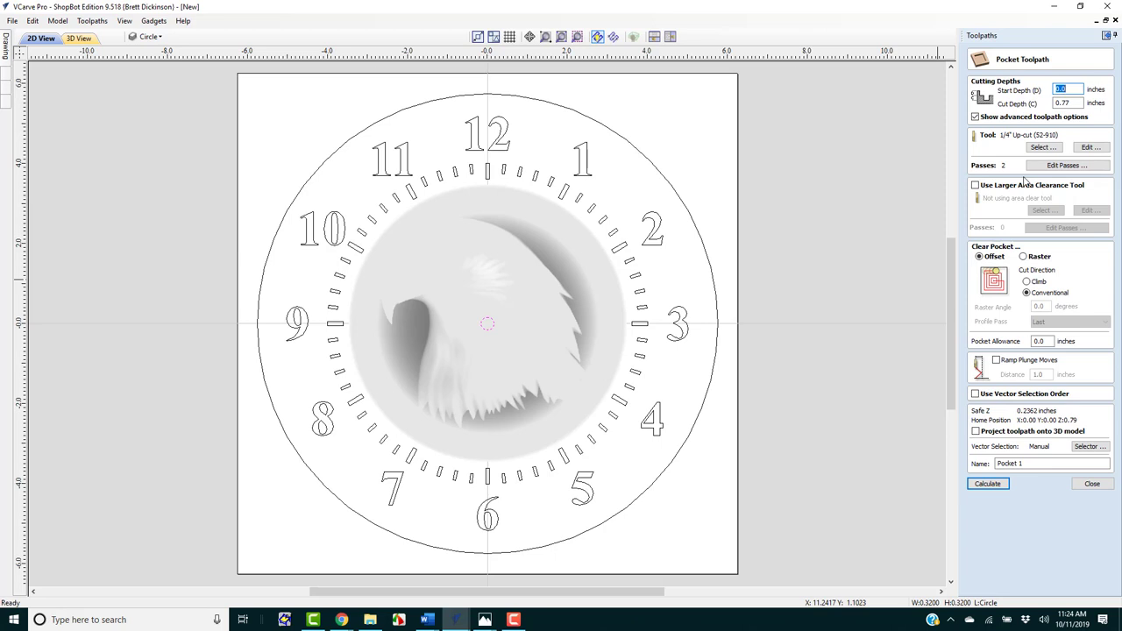
left_click(1087, 147)
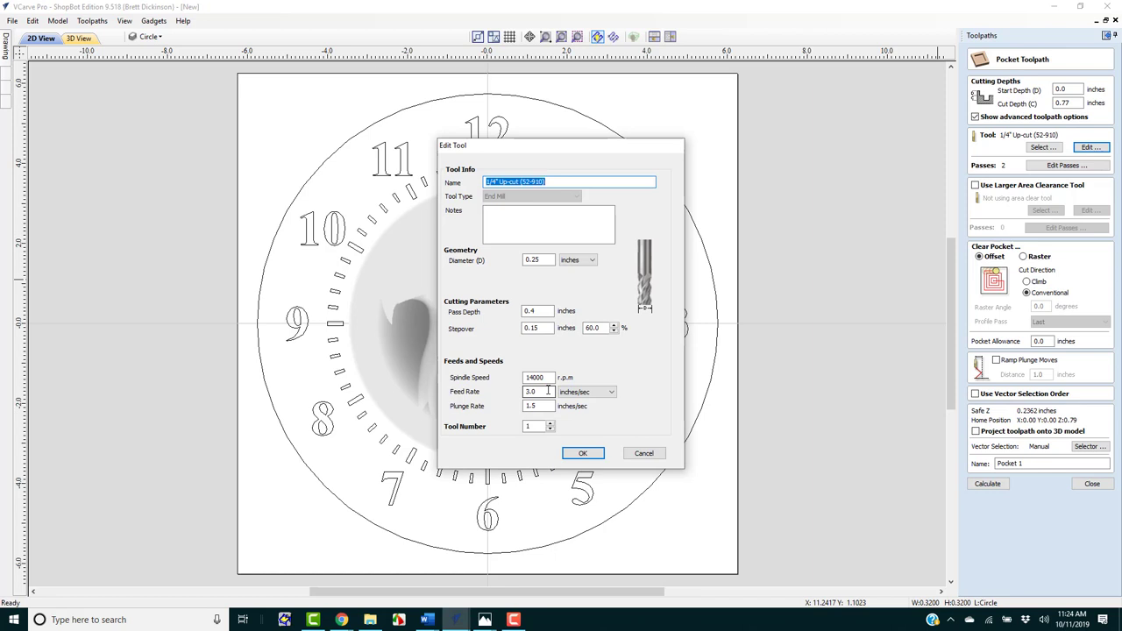
left_click_drag(548, 391, 443, 392)
type("2.75")
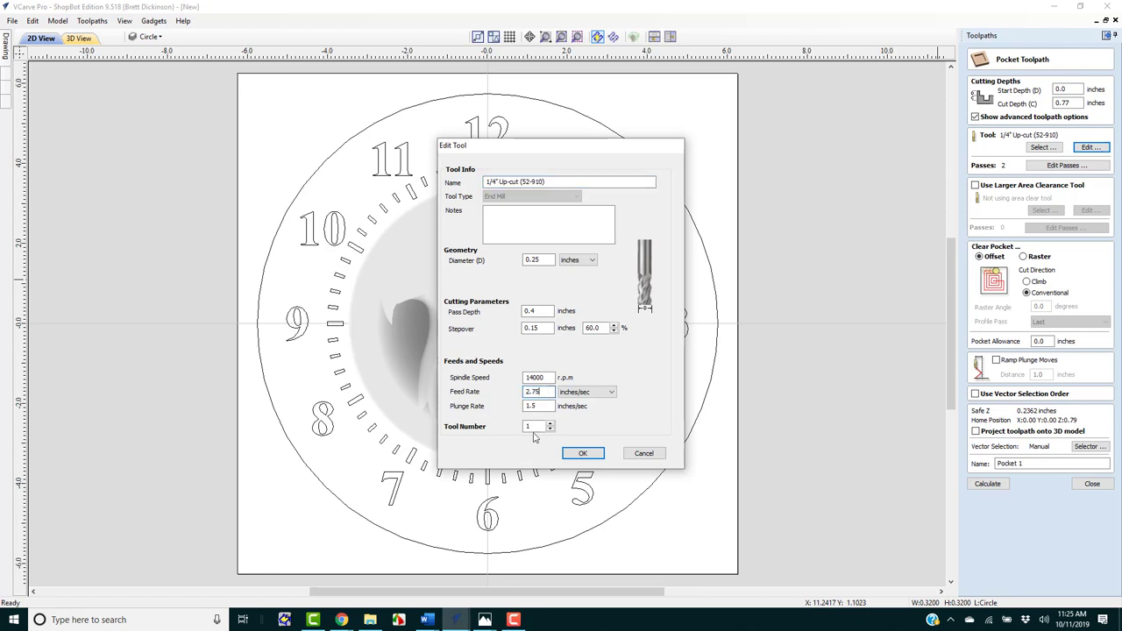
left_click_drag(554, 406, 460, 409)
type("1")
left_click_drag(552, 377, 406, 376)
type("1")
left_click(544, 310)
left_click_drag(543, 310, 523, 311)
type(".28")
left_click(582, 456)
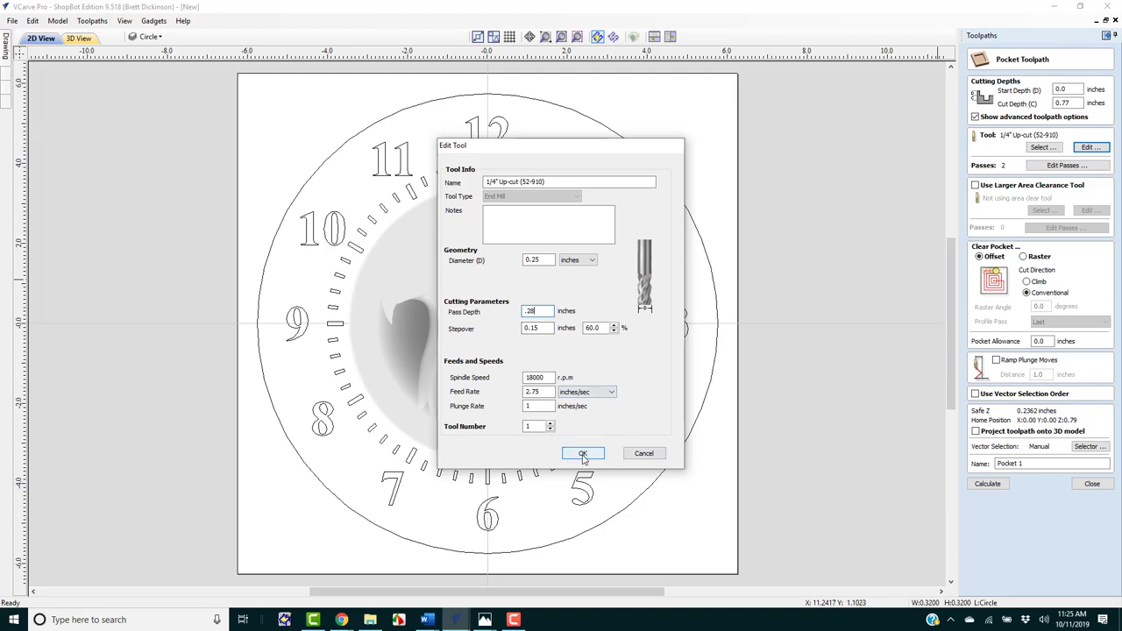
Calculate the center hole's pocket toolpath, accept the warning and preview the cut
left_click(989, 485)
left_click(538, 371)
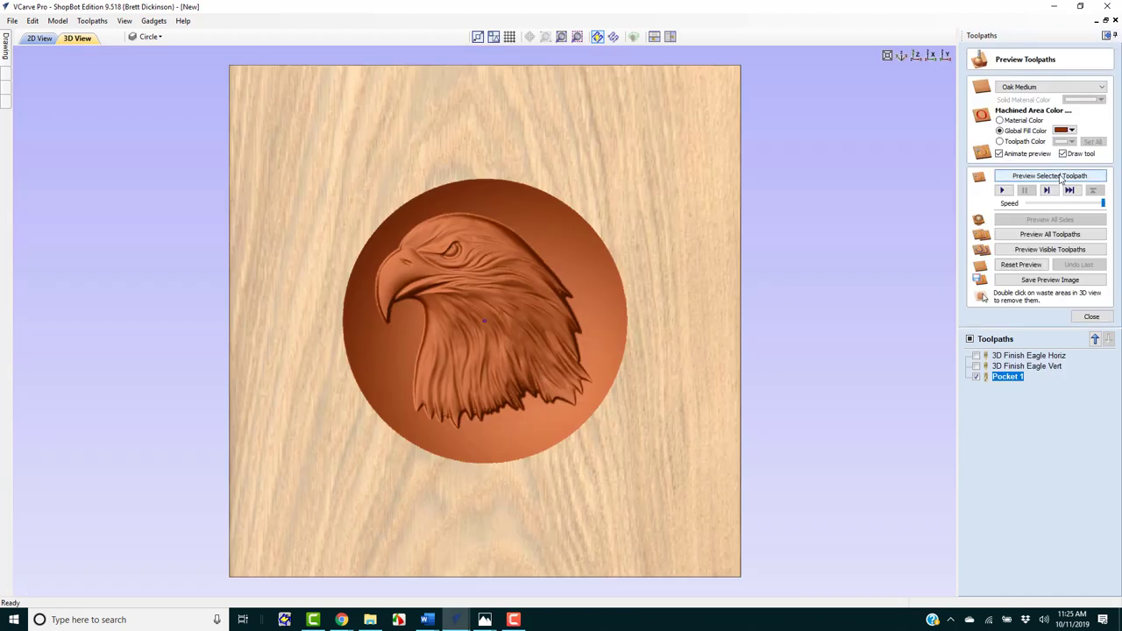
left_click(1061, 176)
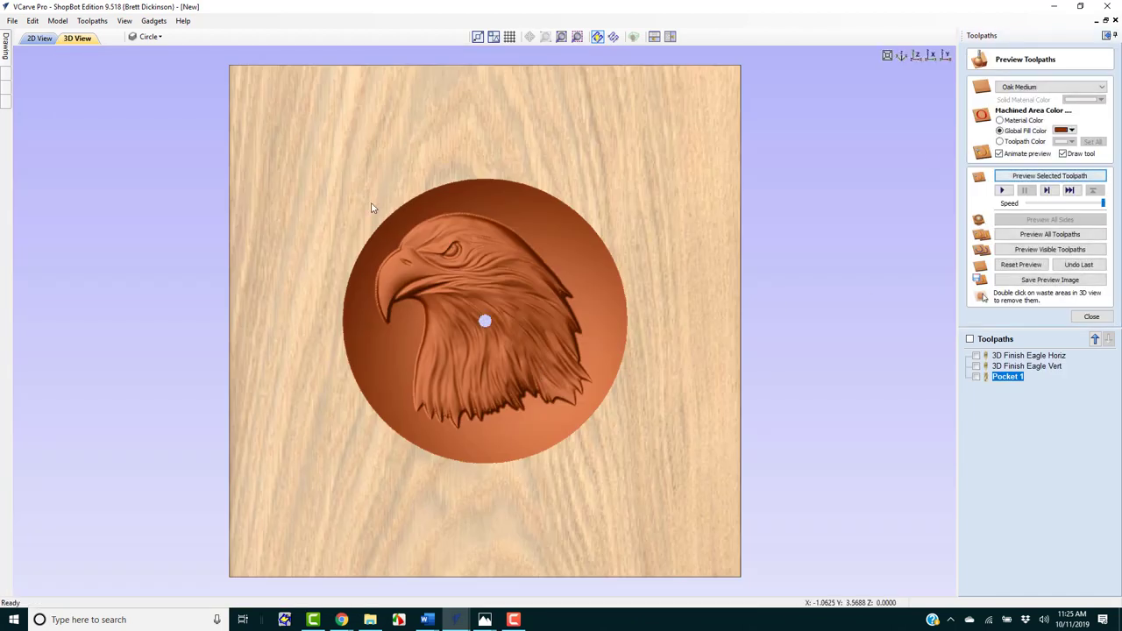
Select the minute mark vectors in the 2D layout and start a V-Carve / Engraving toolpath for them
left_click(39, 39)
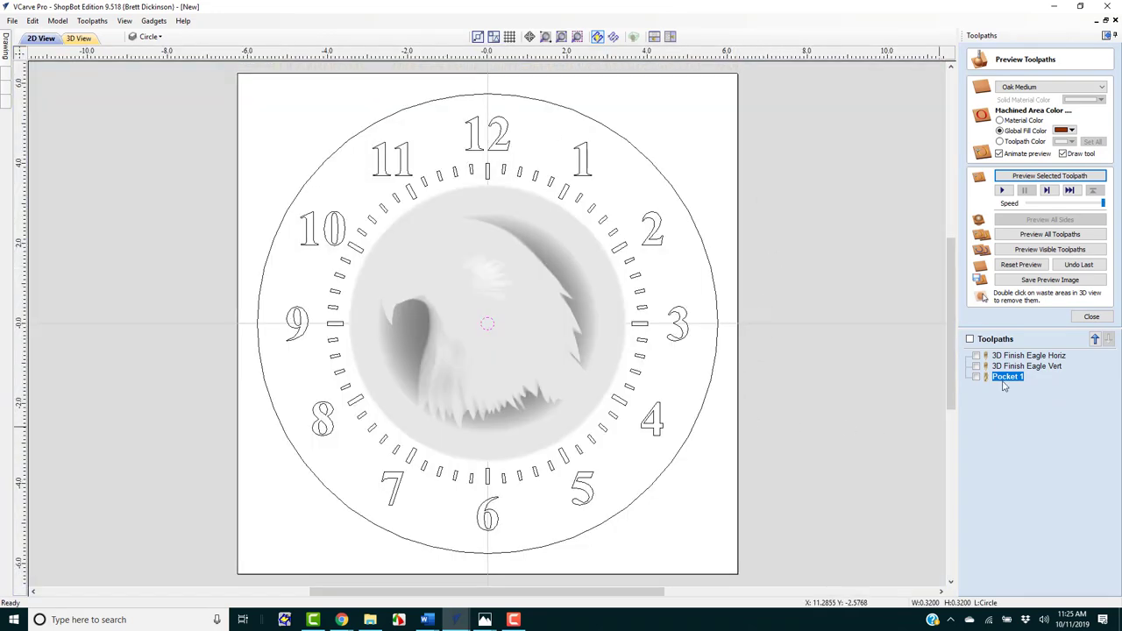
mouse_move(995, 387)
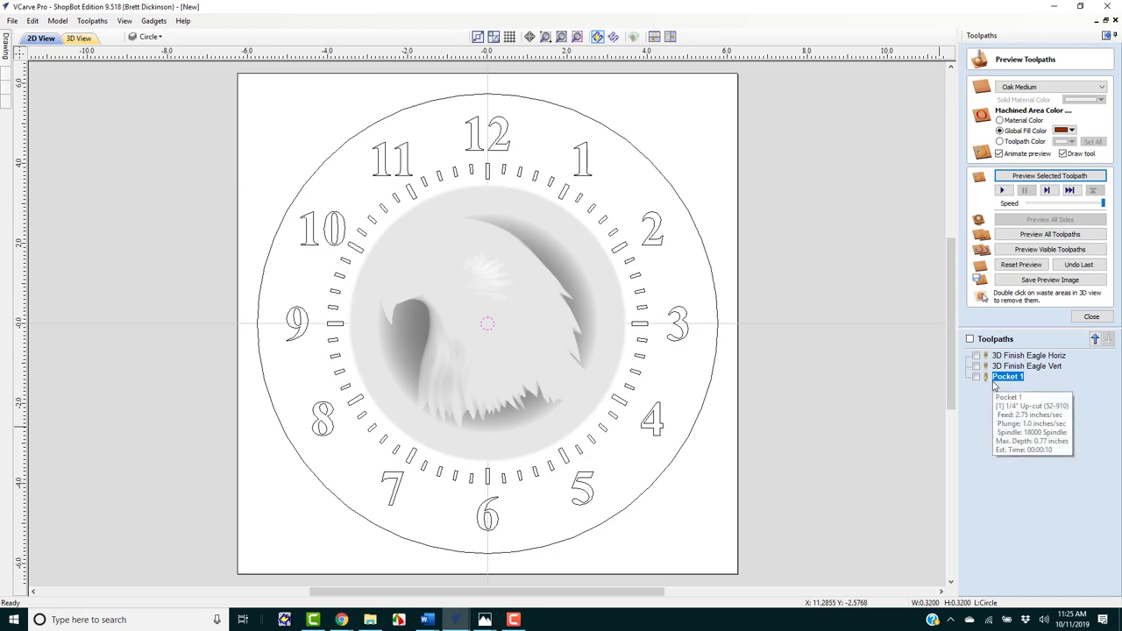
left_click(643, 343)
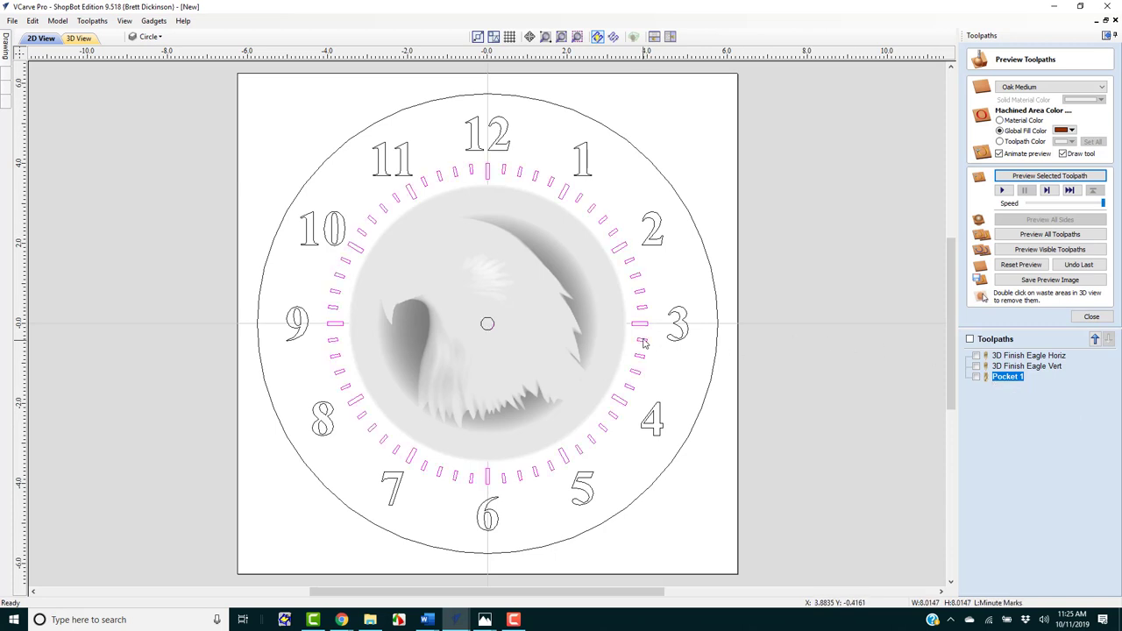
left_click(1091, 317)
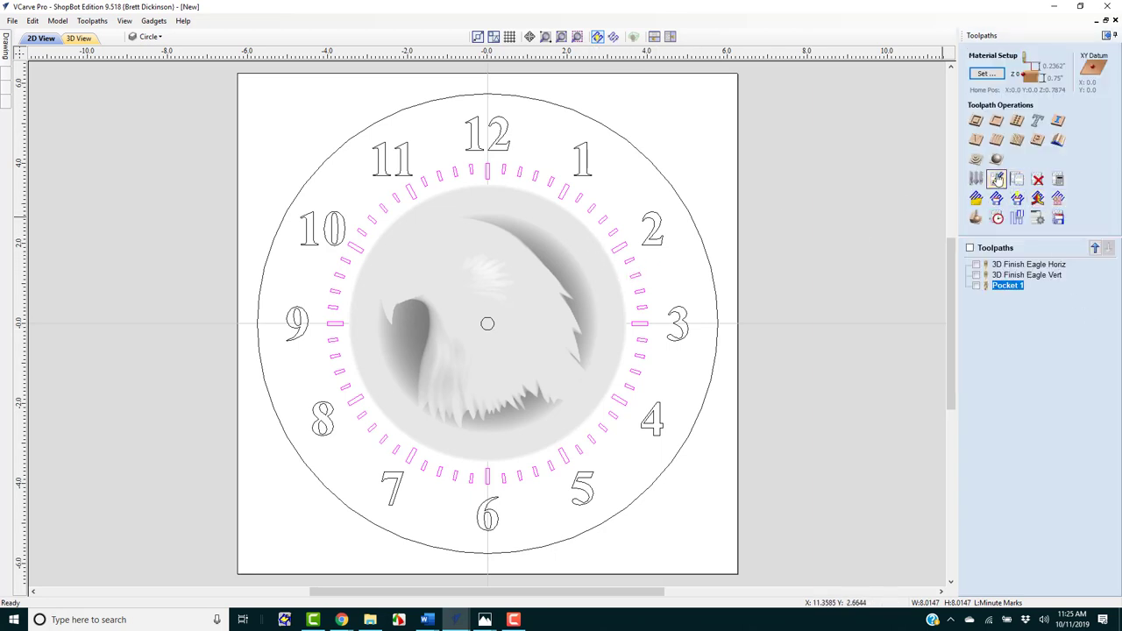
left_click(976, 140)
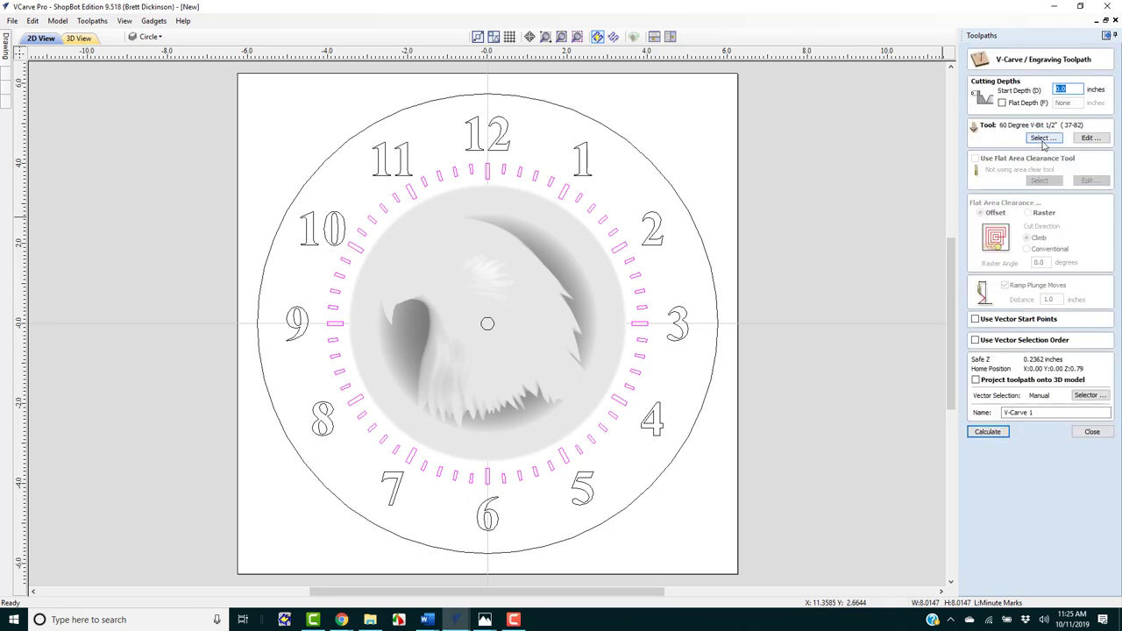
left_click(1089, 138)
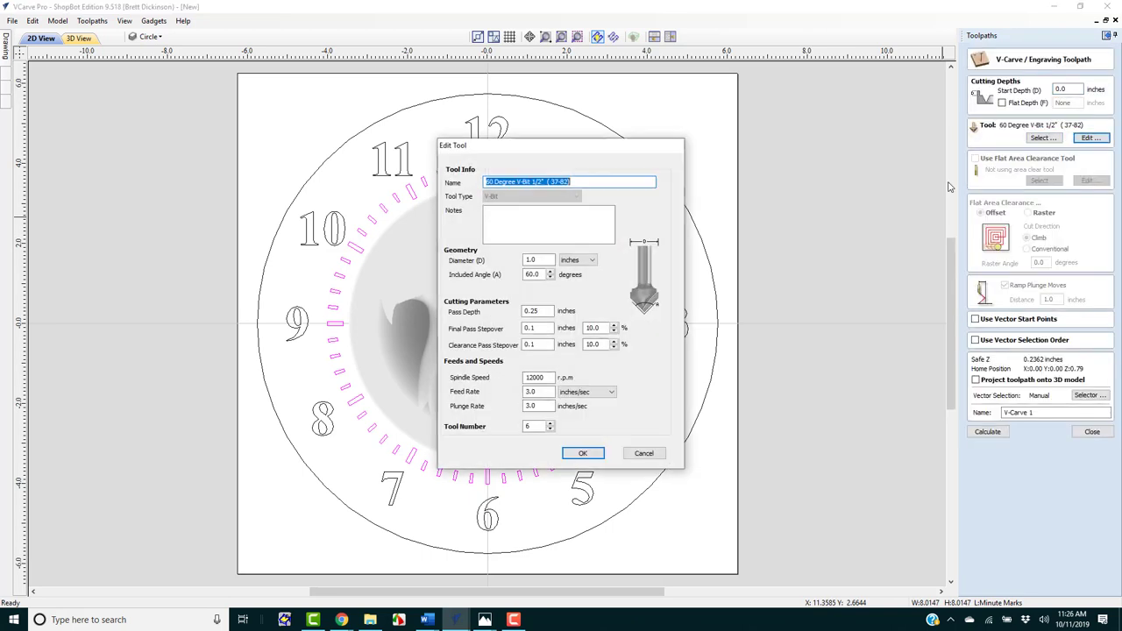
double_click(542, 377)
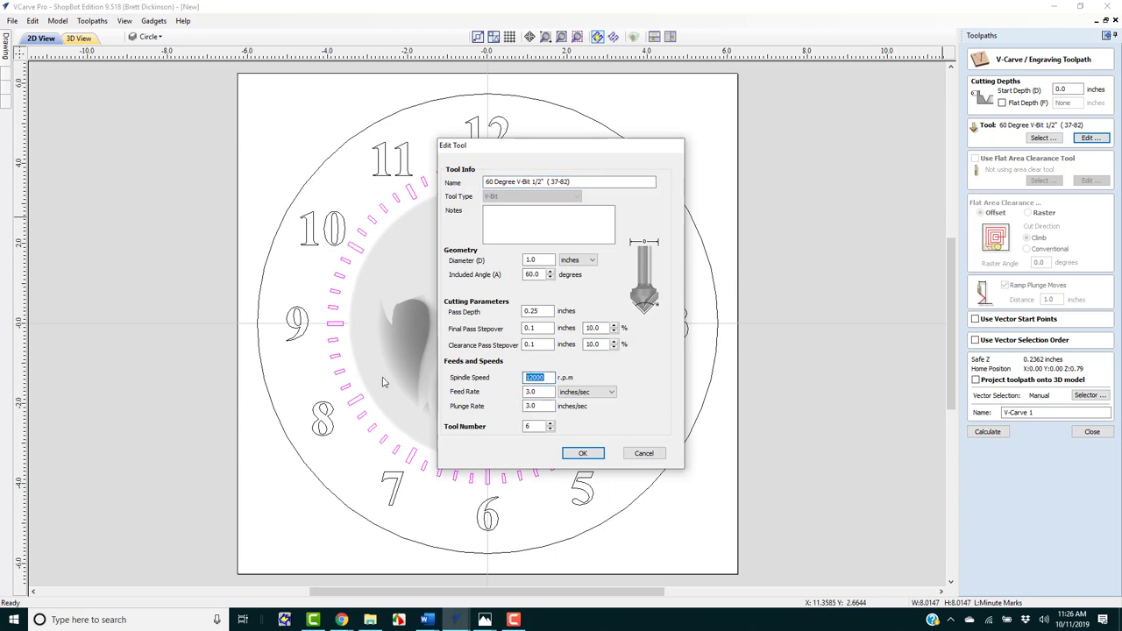
type("18000")
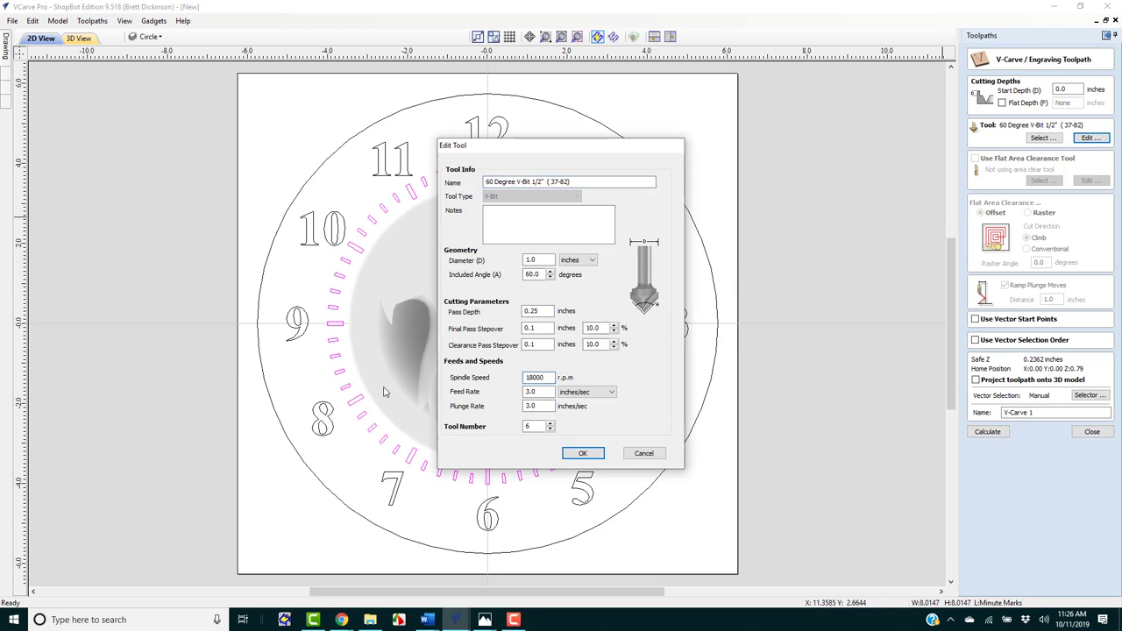
double_click(539, 405)
type("1")
double_click(532, 392)
type("2.75")
double_click(601, 328)
type("3")
left_click(639, 454)
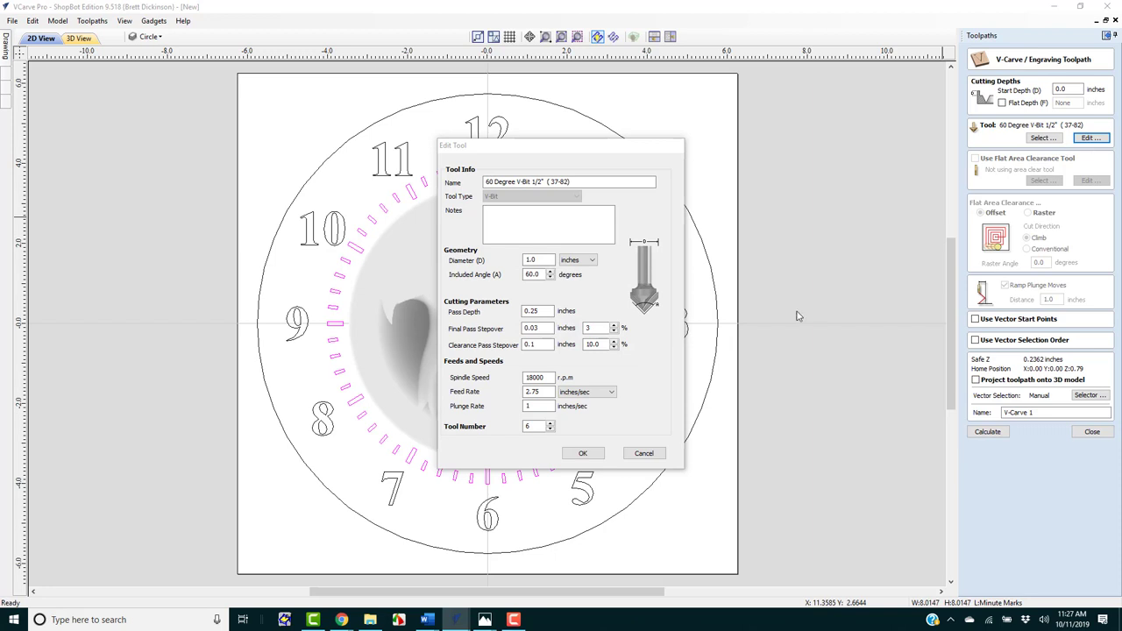
left_click(644, 452)
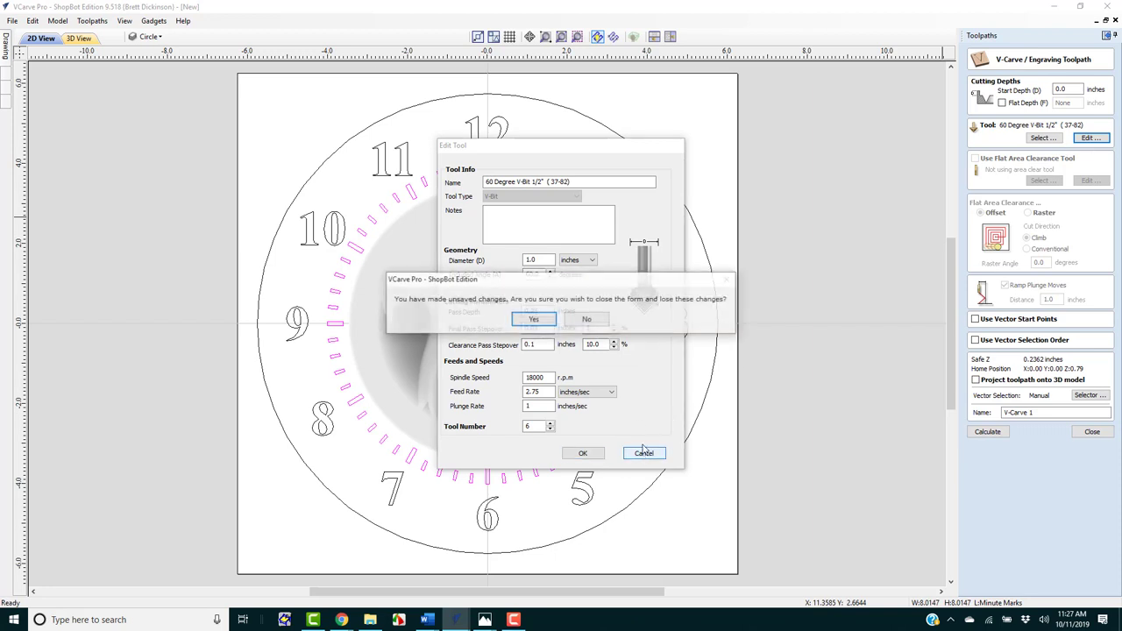
left_click(532, 319)
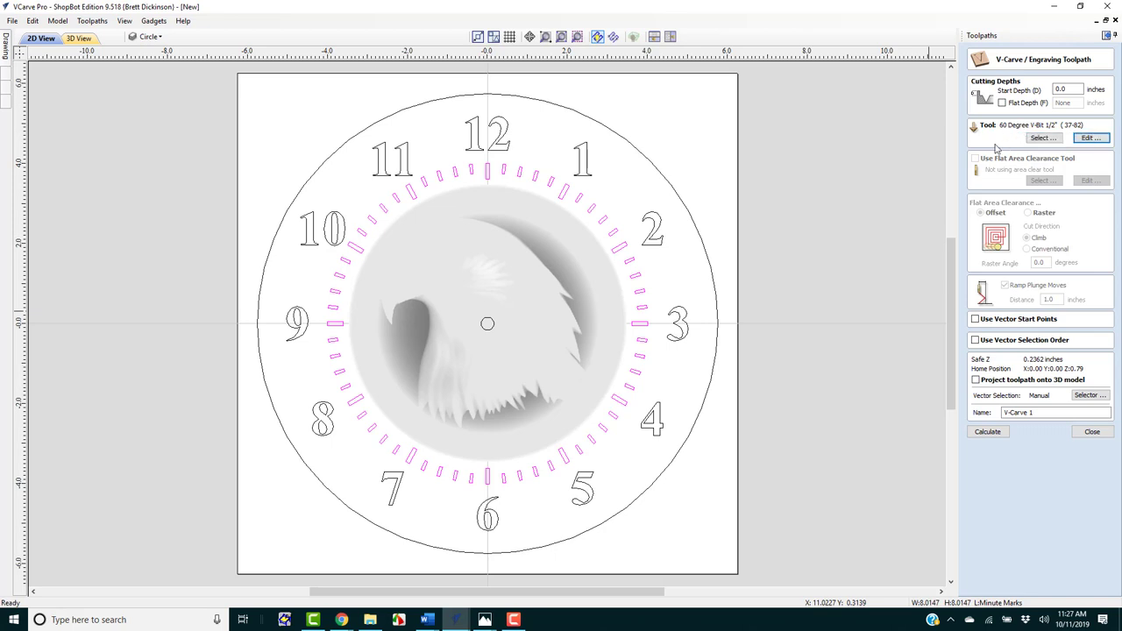
Set the database's 60 Degree V-Bit 1/2" to .5 inch diameter, 3% final stepover, 18000 rpm, 2.75 inches/sec feed and 1 inch/sec plunge, and use it
left_click(1043, 138)
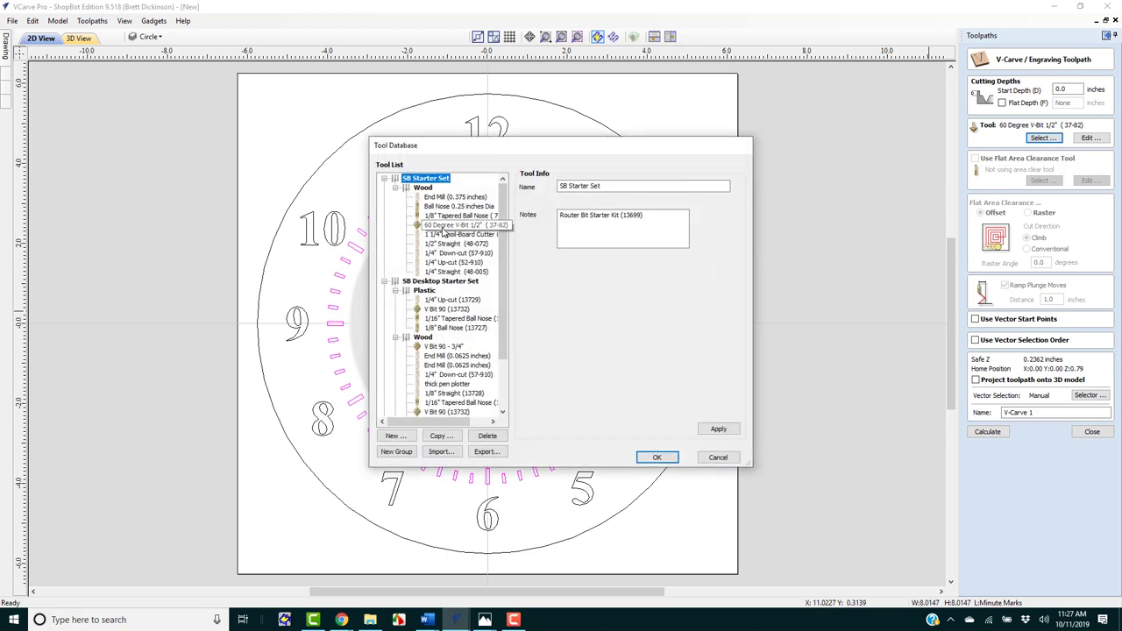
left_click(444, 228)
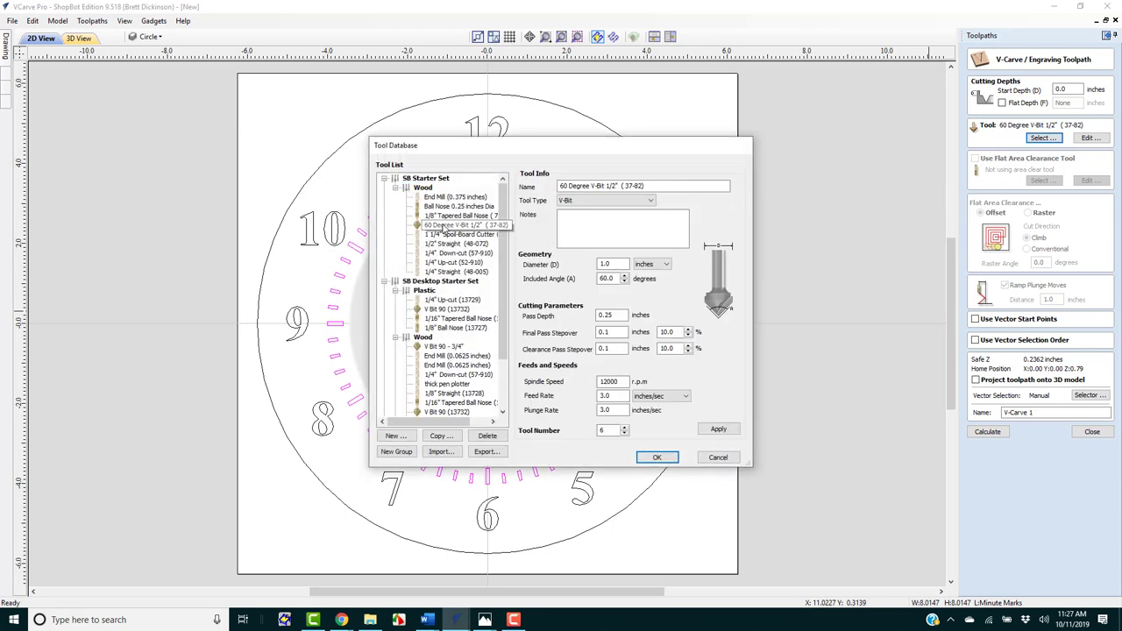
double_click(611, 264)
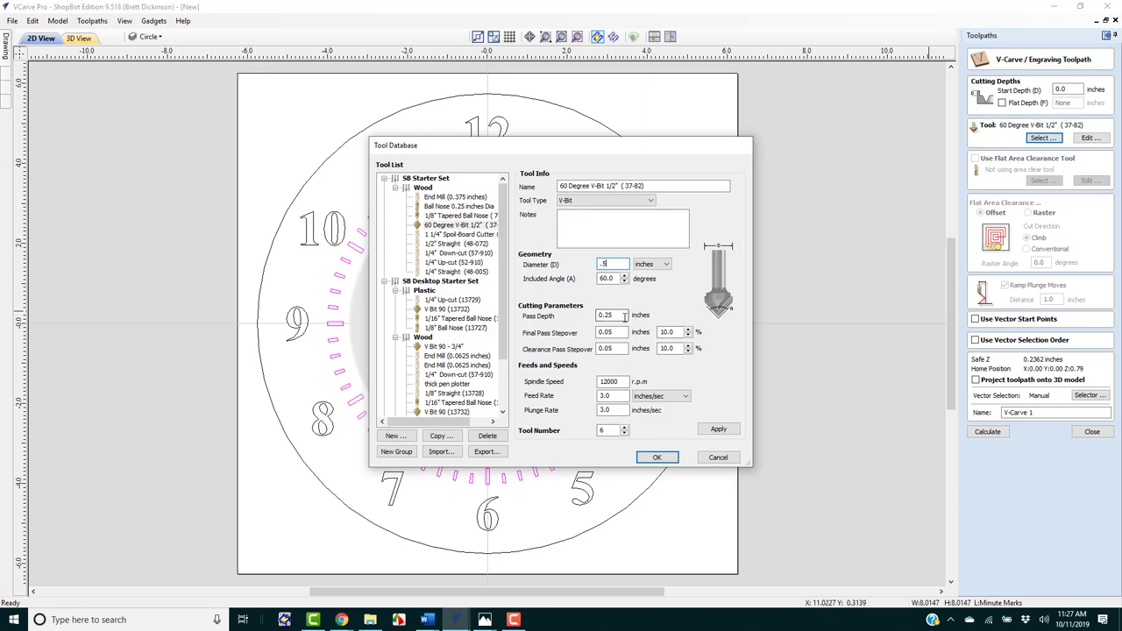
double_click(667, 331)
type("3")
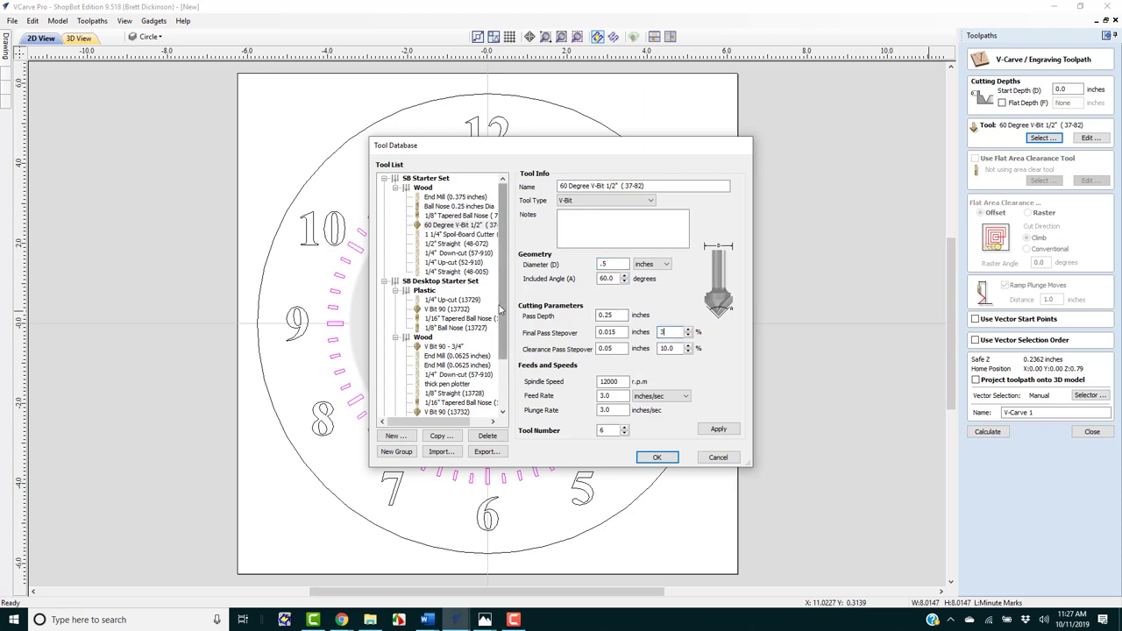
double_click(614, 383)
type("1")
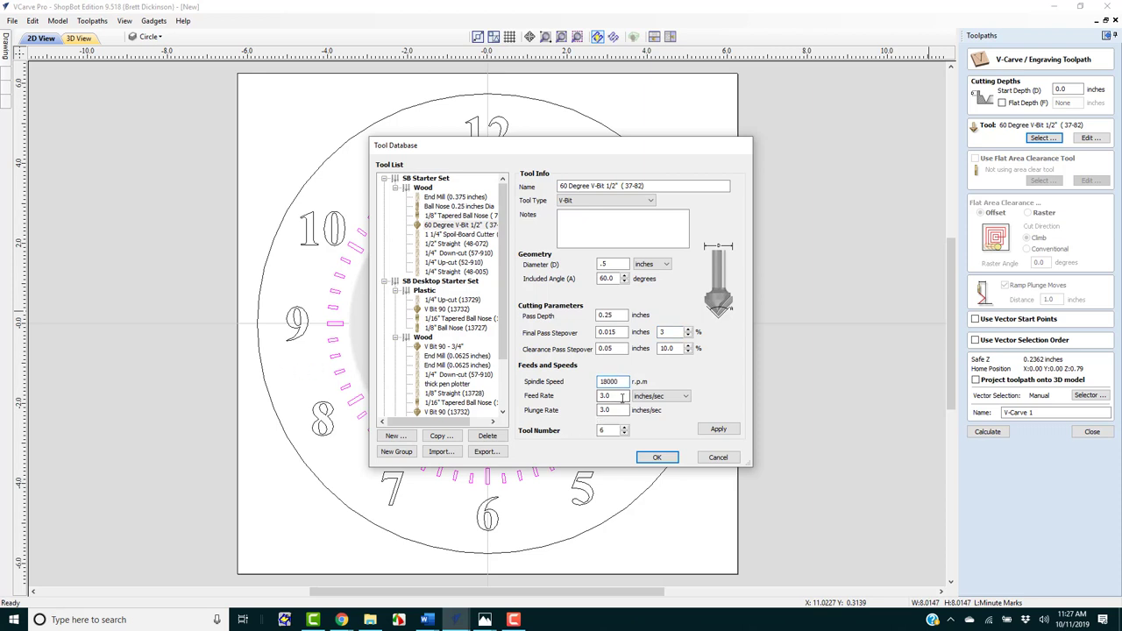
key("Tab")
key("Tab")
left_click(718, 429)
left_click(655, 458)
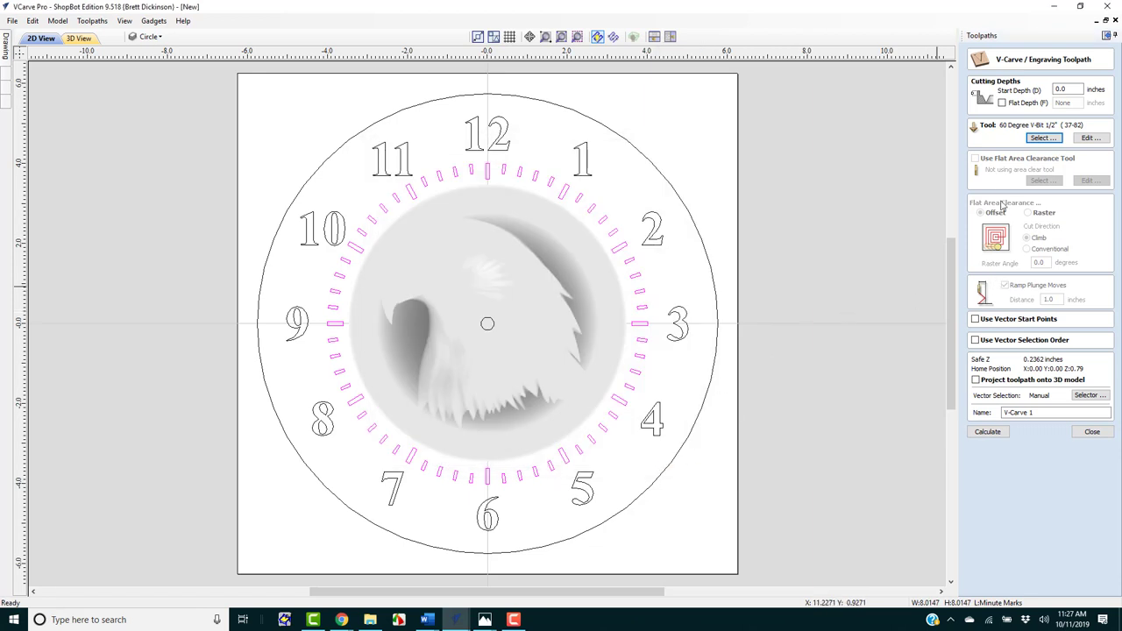
Name the toolpath V-Carve minute marks, calculate it and preview the cut
left_click(1043, 411)
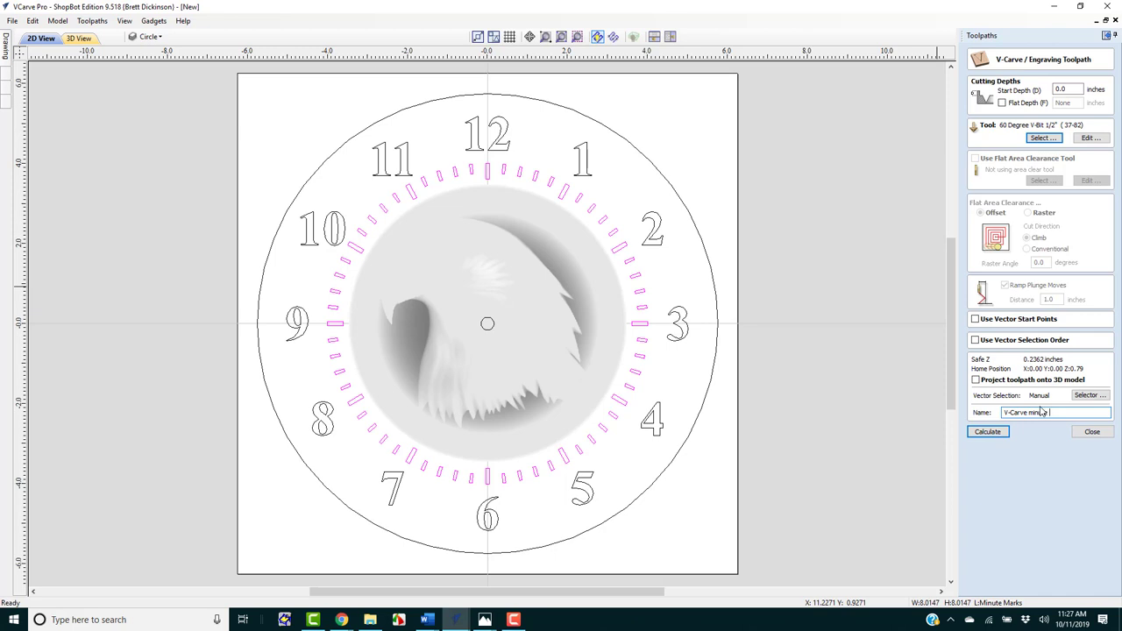
left_click(985, 432)
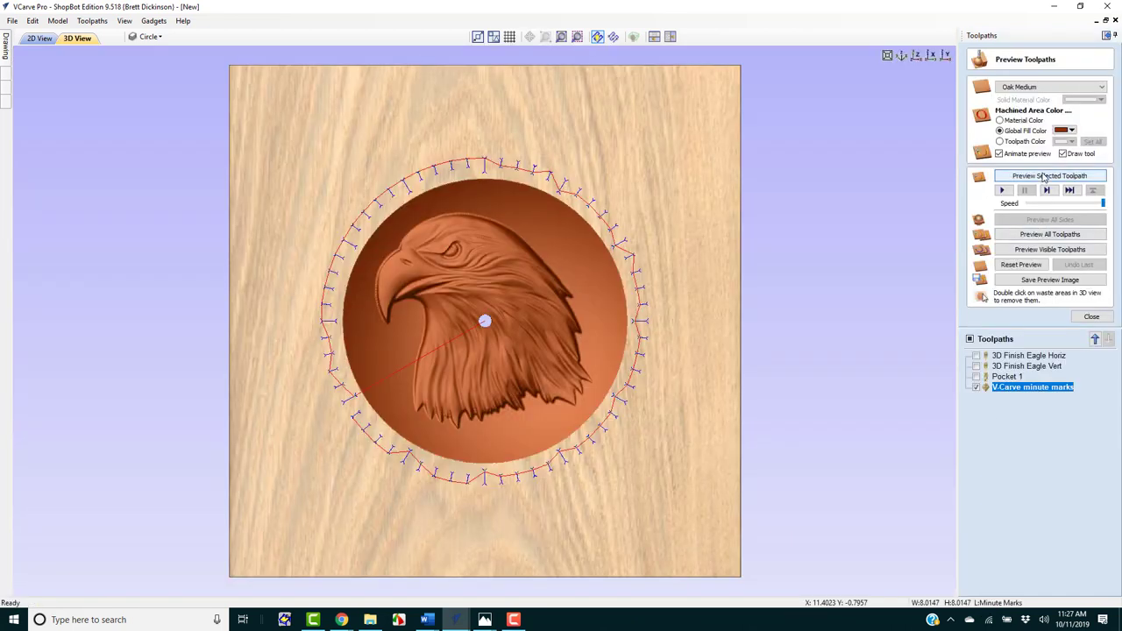
left_click(1043, 176)
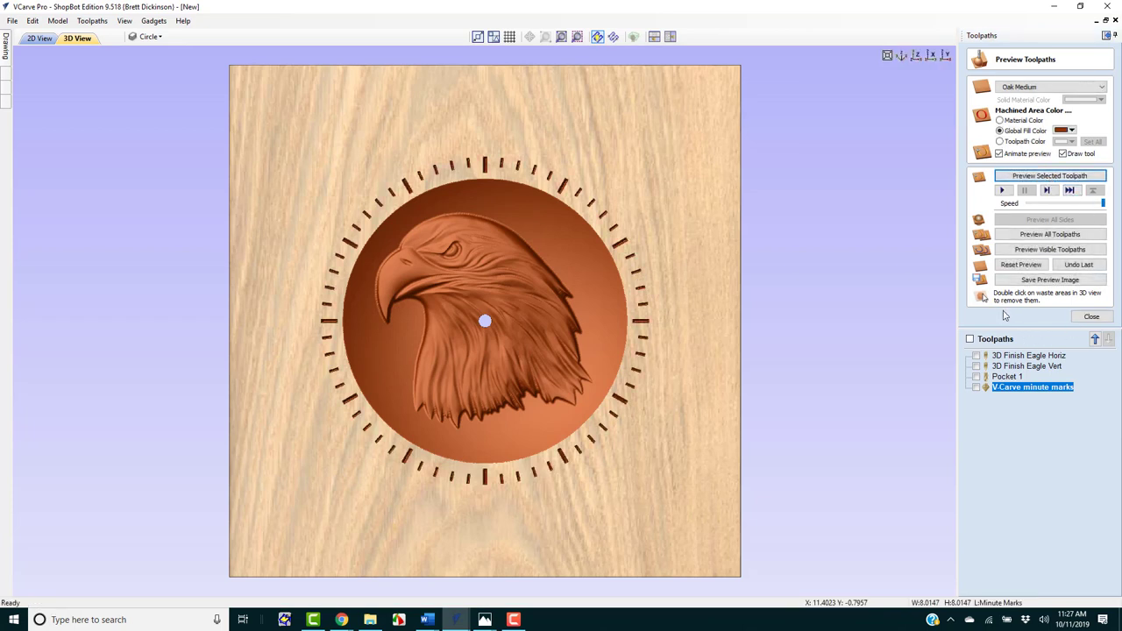
left_click(1092, 316)
Start a V-Carve / Engraving toolpath for the clock number vectors, keeping the 60 Degree V-Bit 1/2" and its cutting settings
left_click(39, 38)
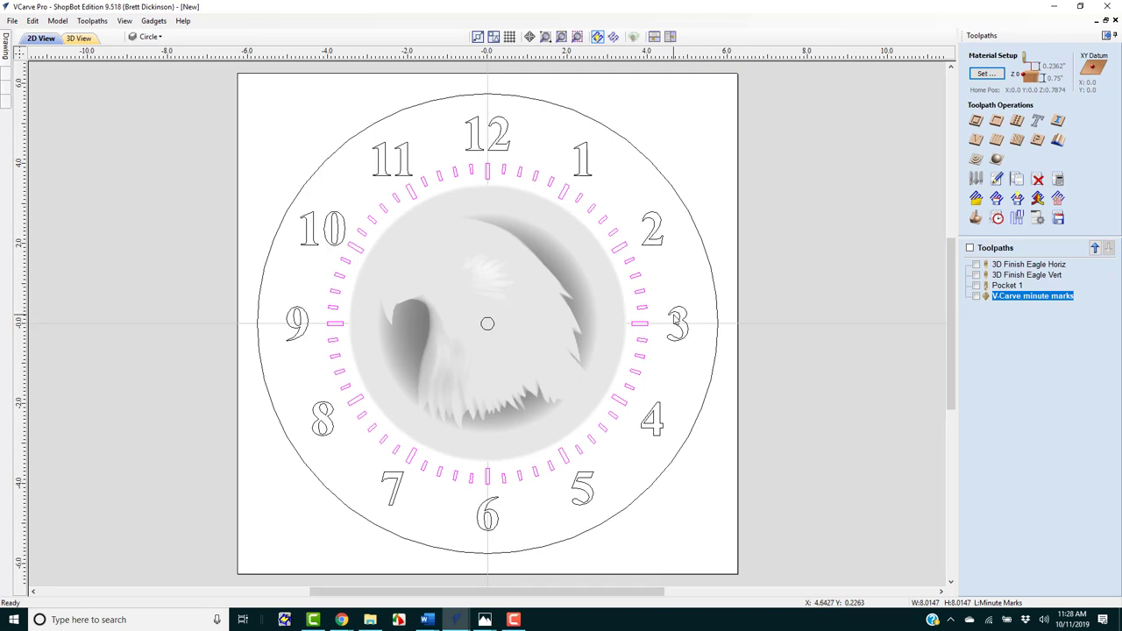
left_click(677, 320)
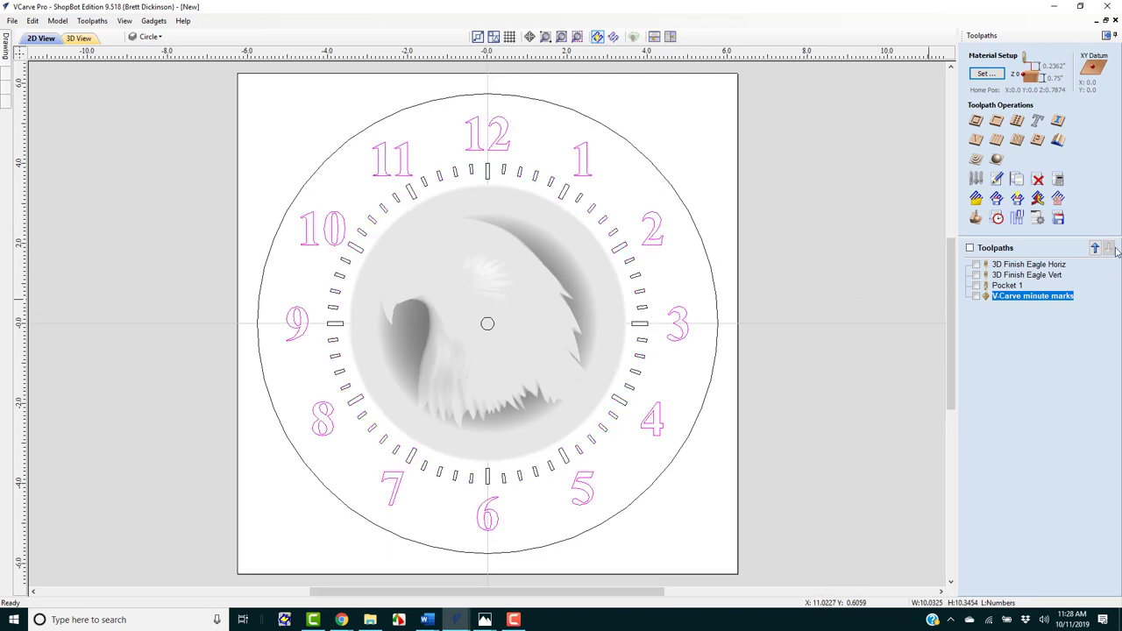
left_click(976, 139)
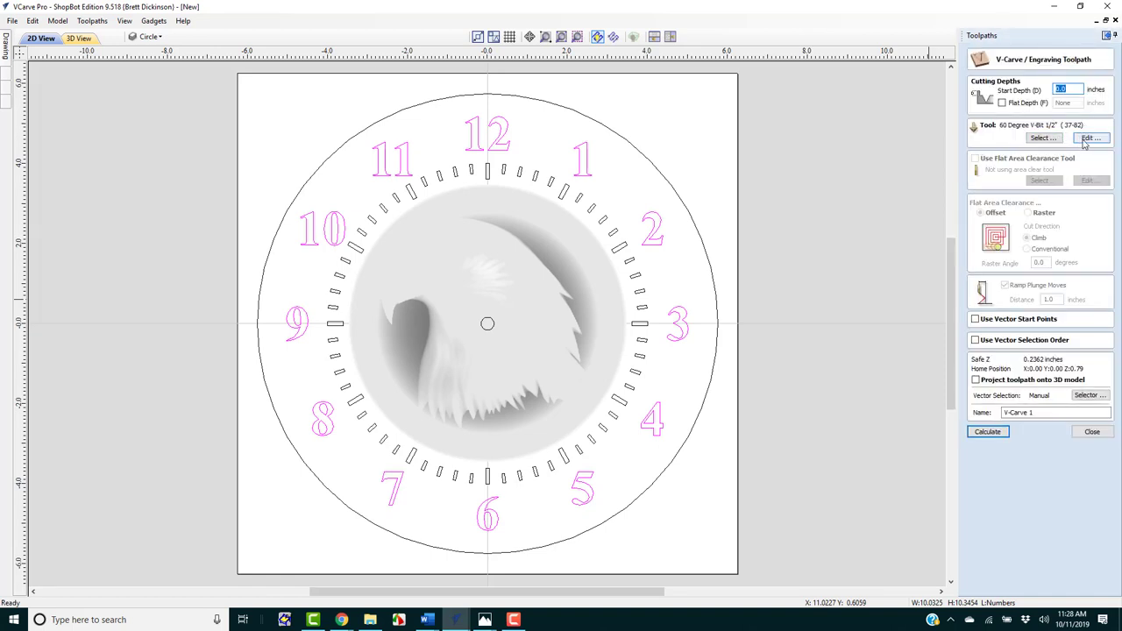
left_click(1088, 139)
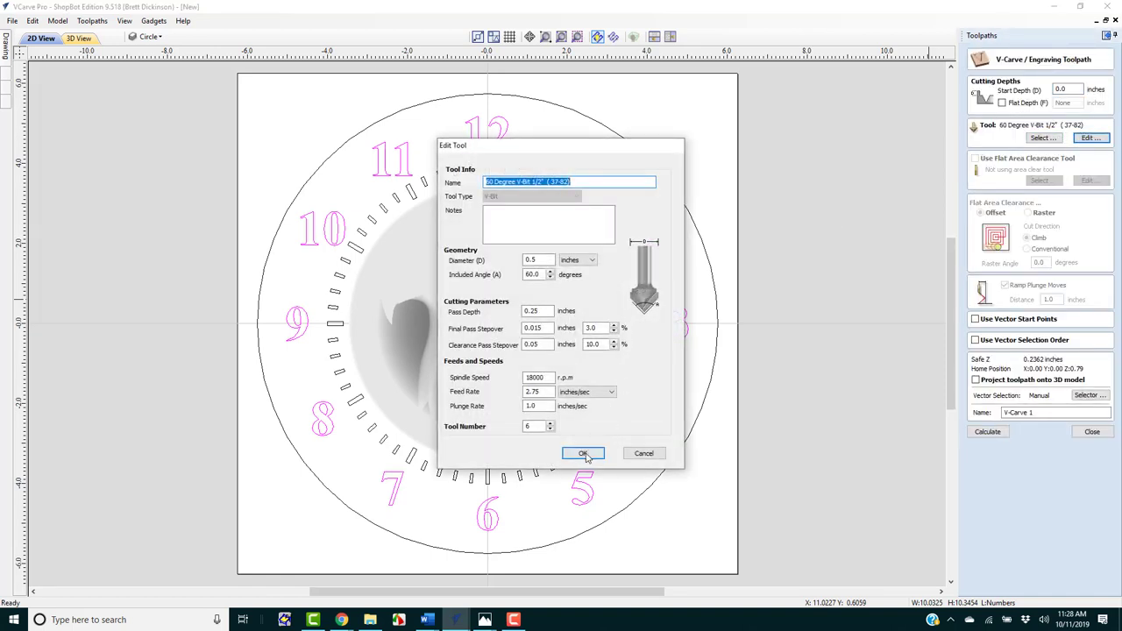
left_click(584, 453)
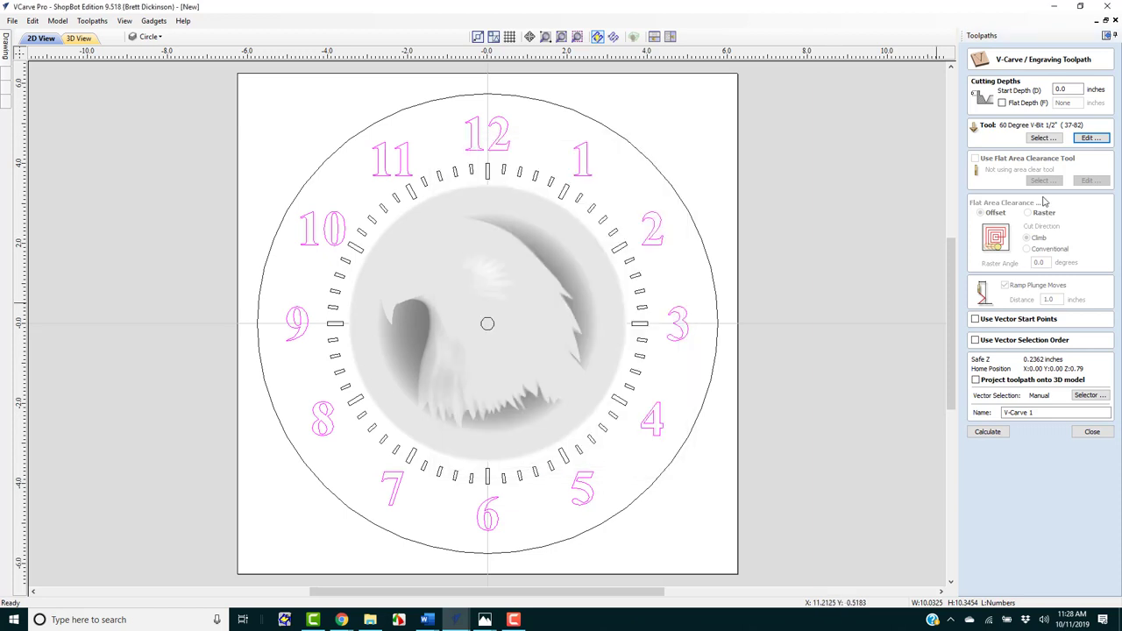
Name the toolpath V-Carve numbers, calculate it and preview the carved clock numbers
left_click(1051, 414)
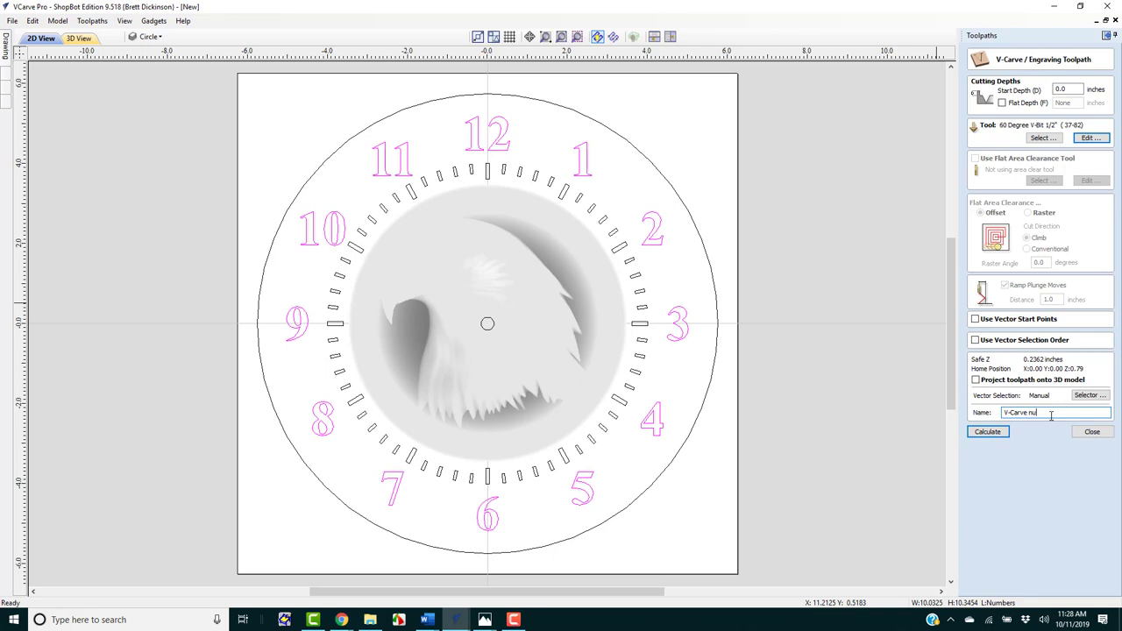
type("numbers")
left_click(988, 431)
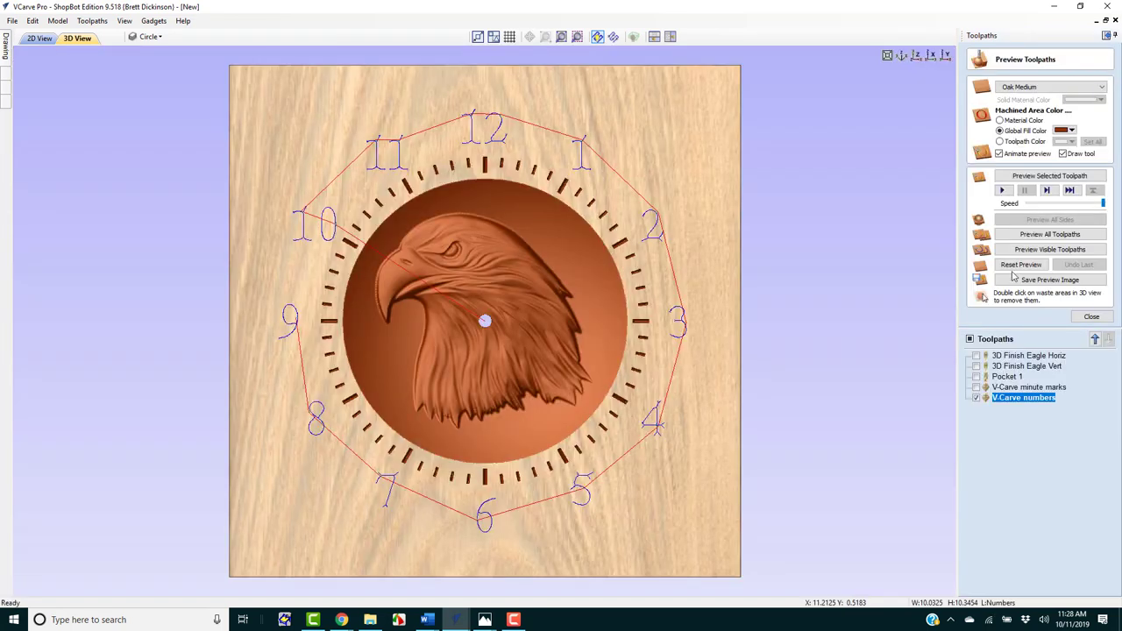
left_click(1016, 177)
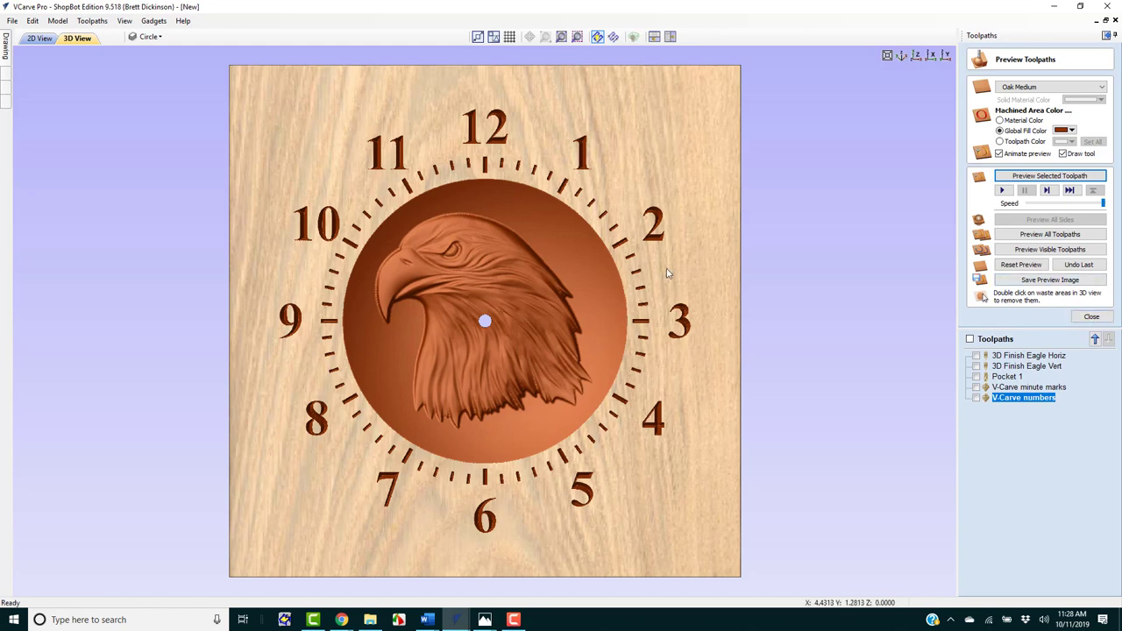
Increase the start depth of the V-Carve minute marks toolpath, then recalculate and preview it
scroll(649, 306, "up", 5)
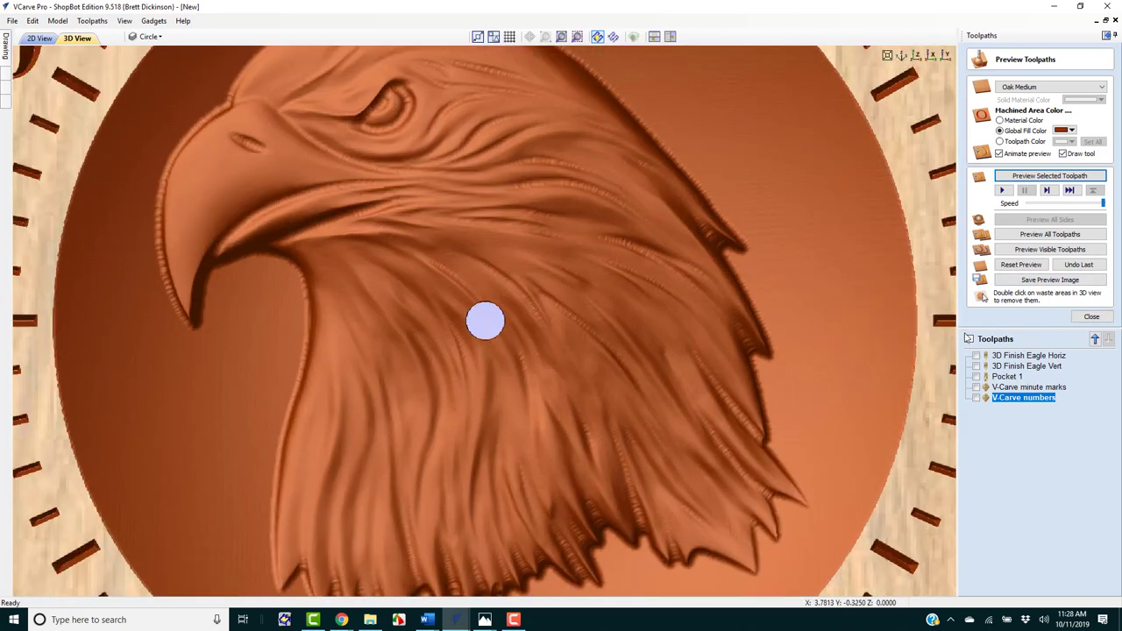
middle_click_drag(847, 353, 439, 354)
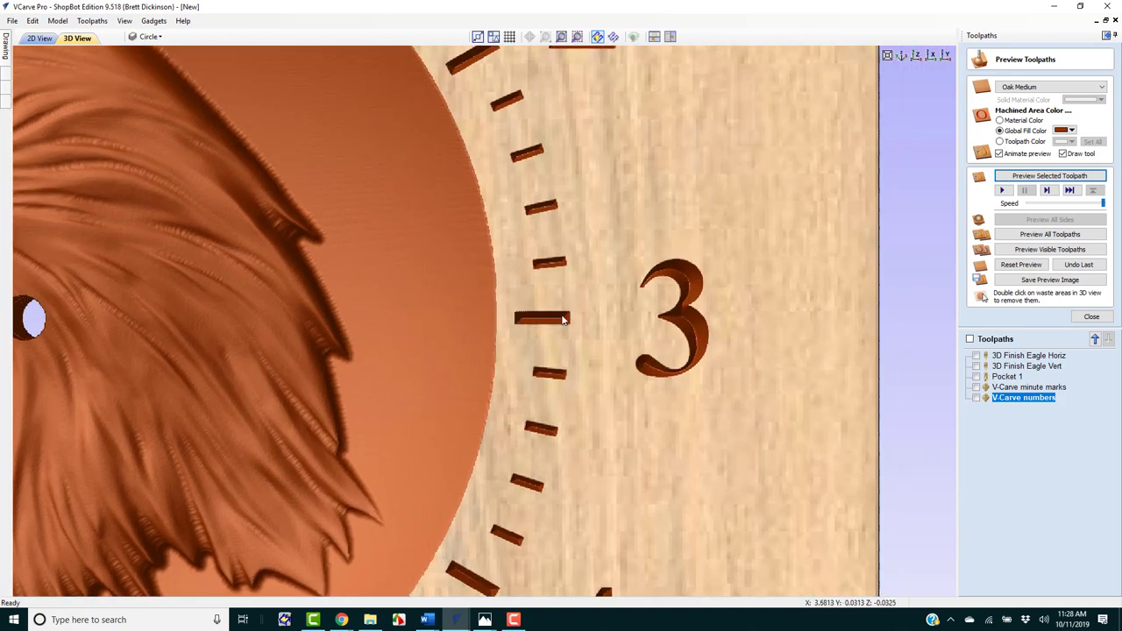
double_click(1029, 386)
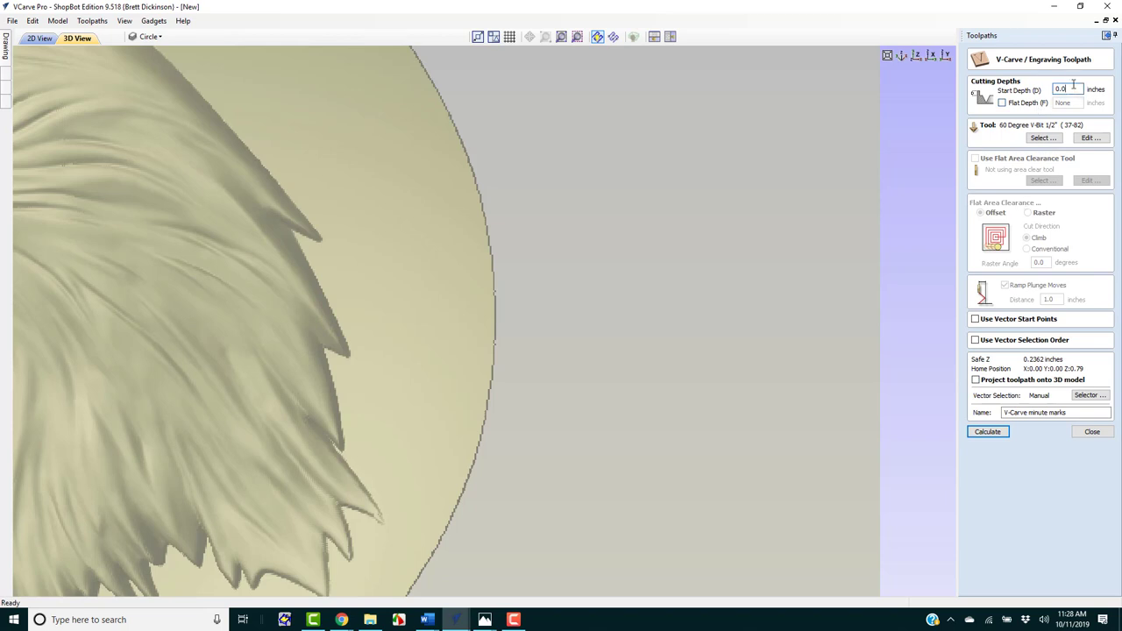
left_click(1004, 432)
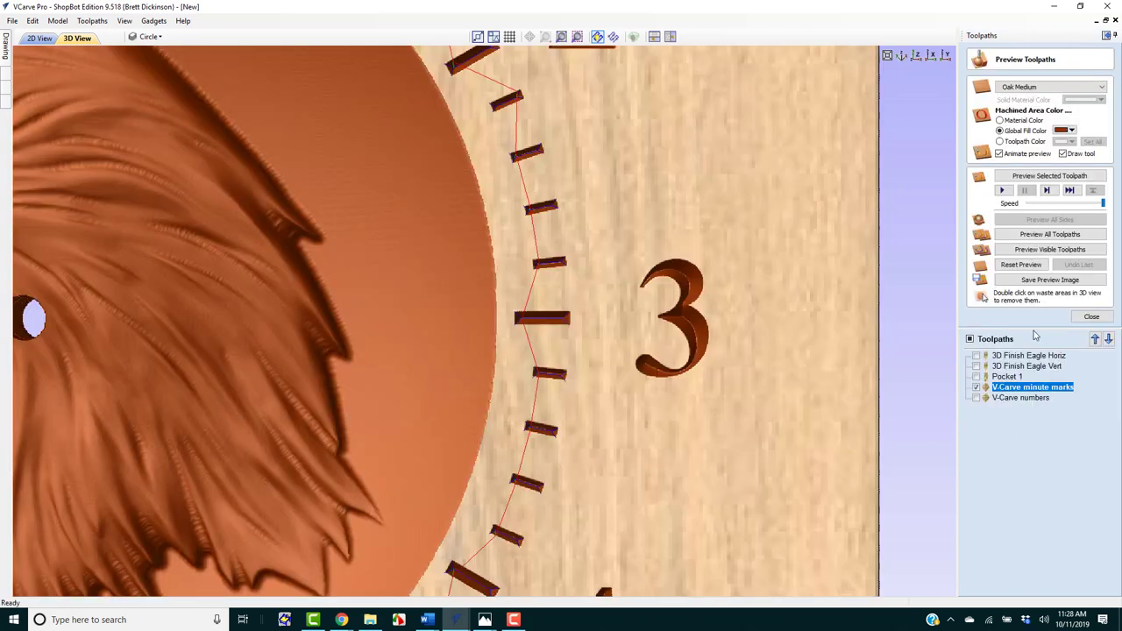
left_click(1042, 175)
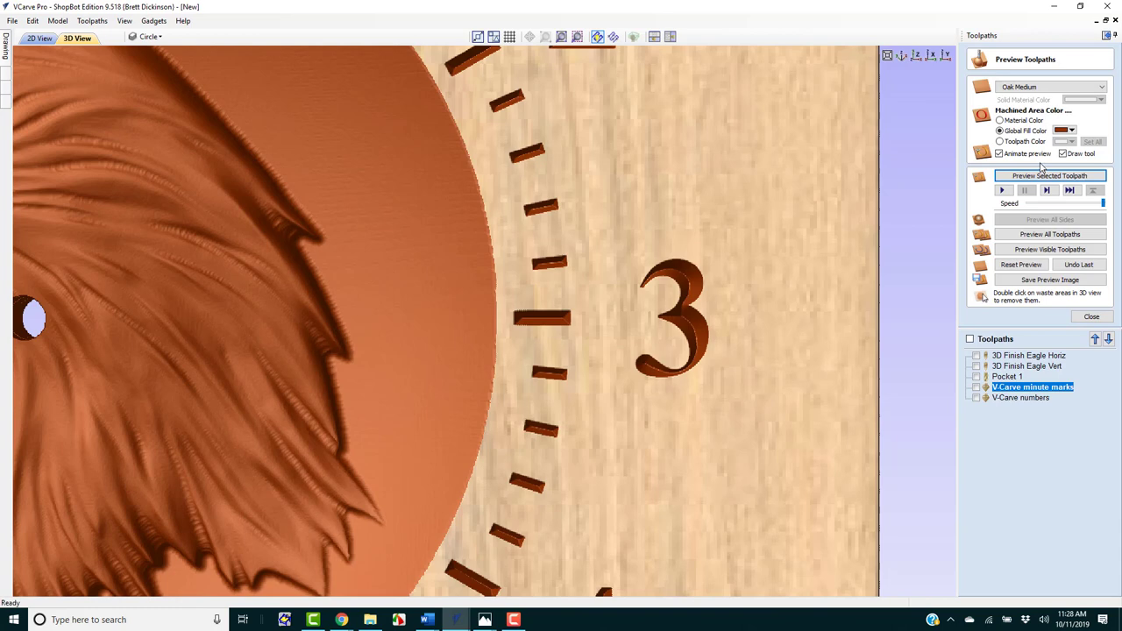
Set the start depth of the V-Carve numbers toolpath to .01 inches, then recalculate and preview it
double_click(1029, 397)
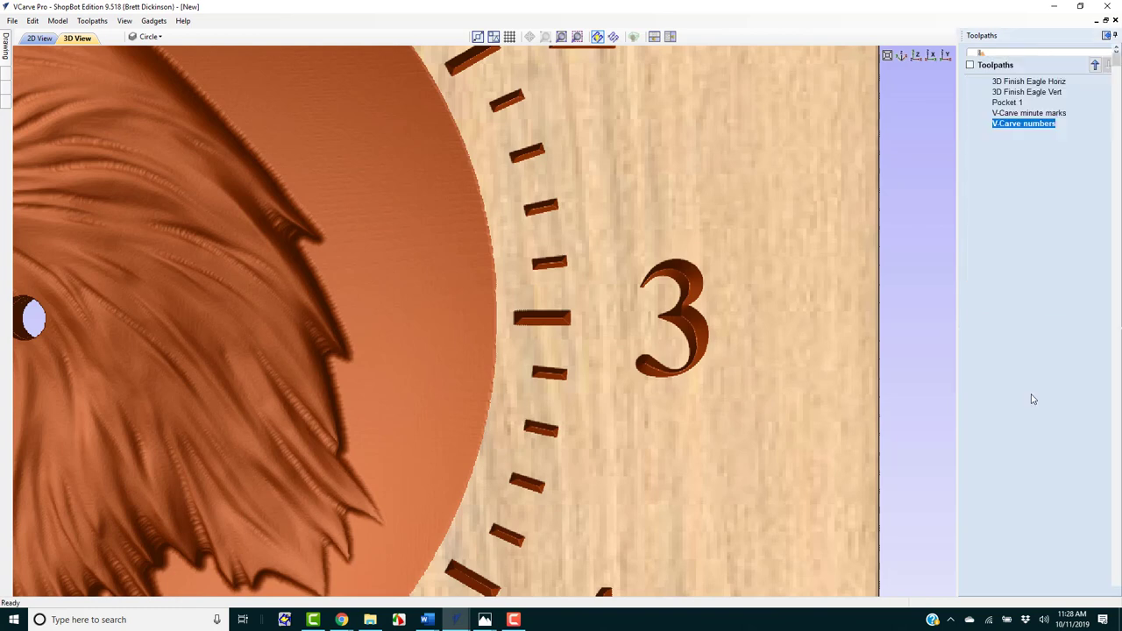
double_click(1075, 90)
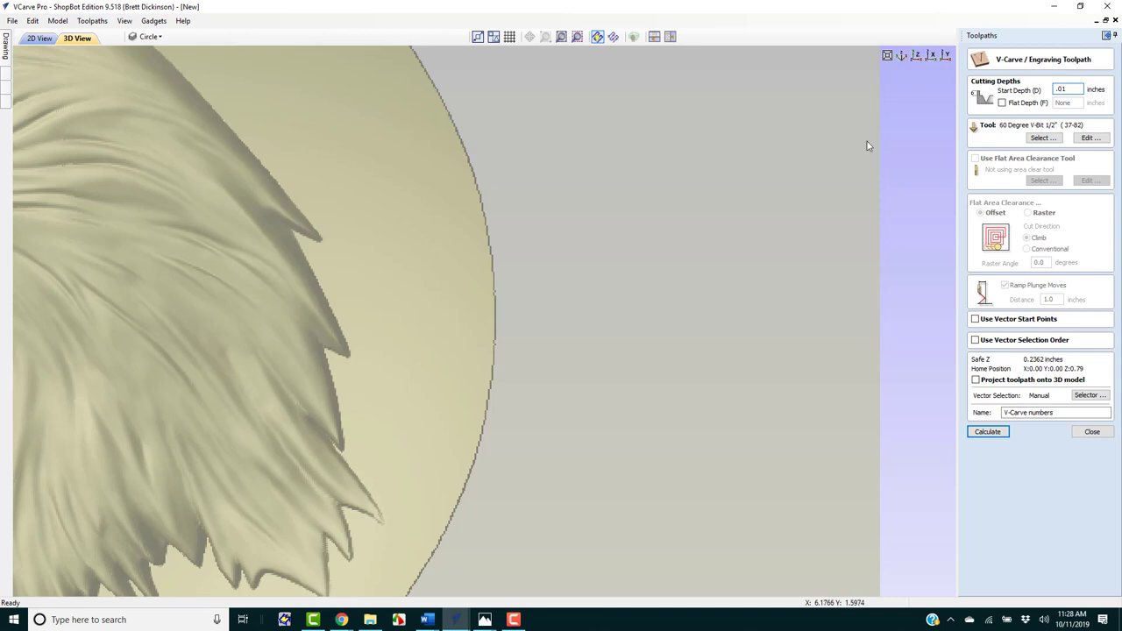
left_click(990, 431)
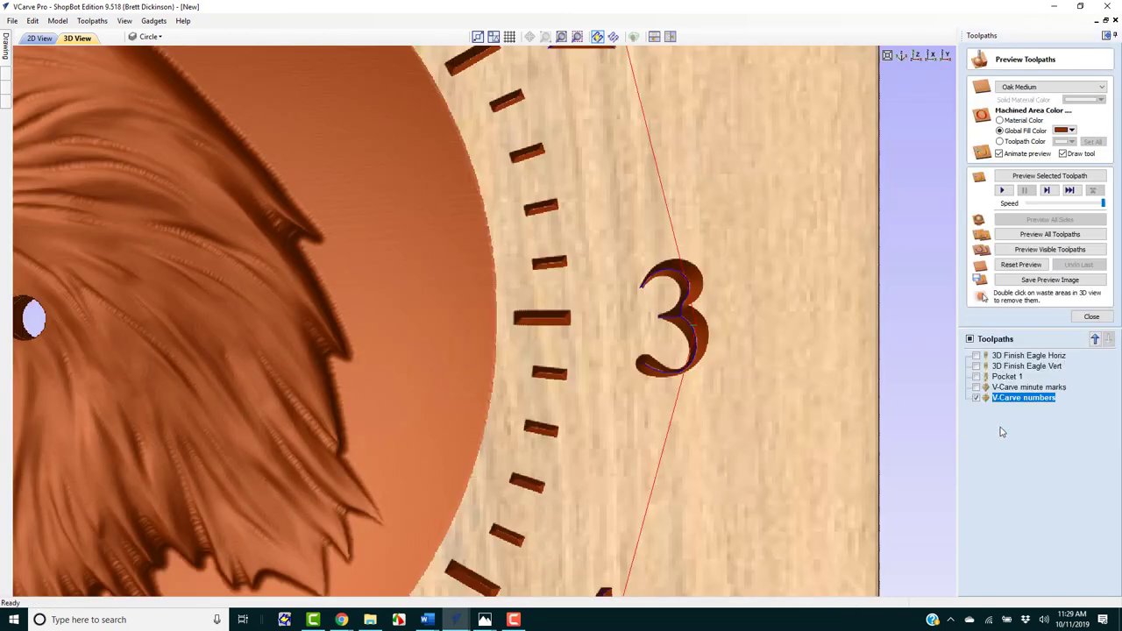
left_click(1048, 176)
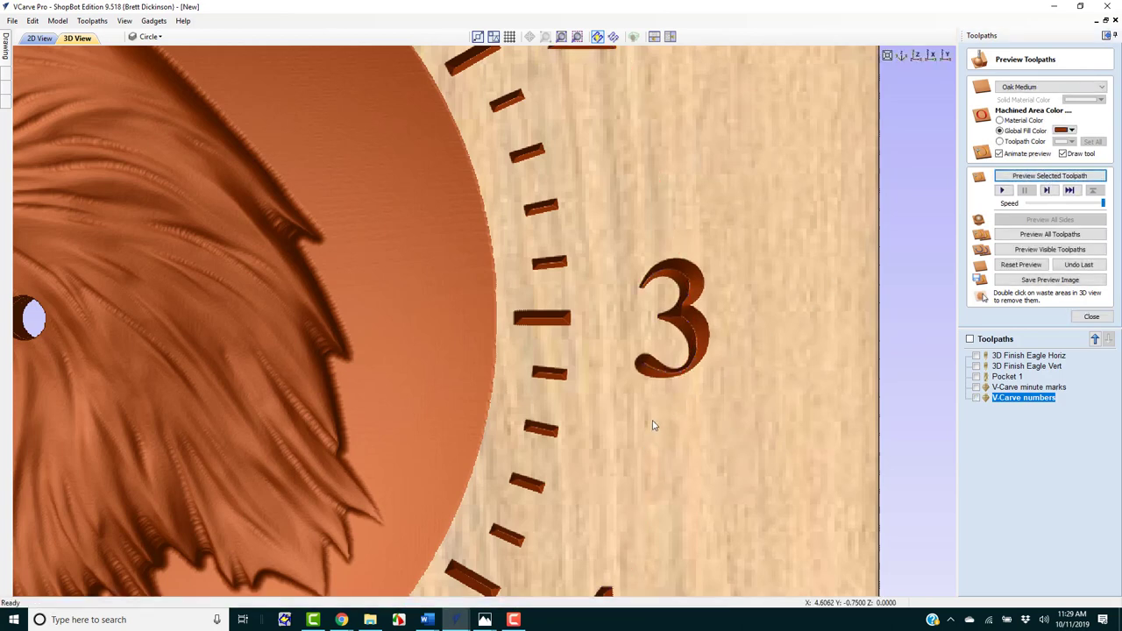
key("F3")
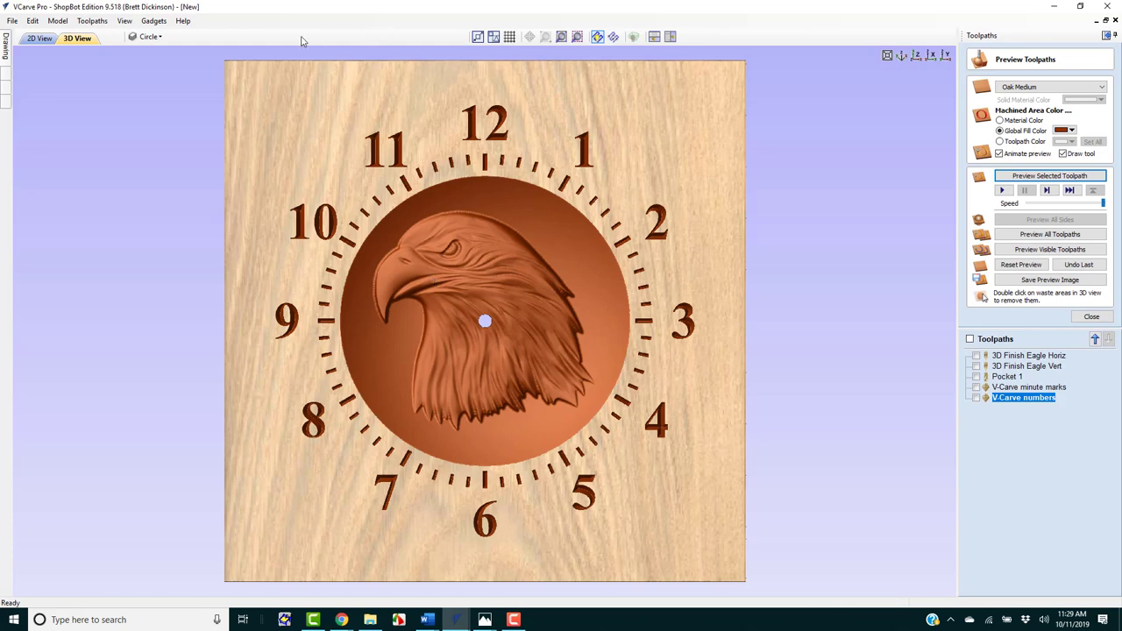
Select the large outer circle around the clock numbers in the 2D view and start a 2D Profile toolpath for it
left_click(39, 38)
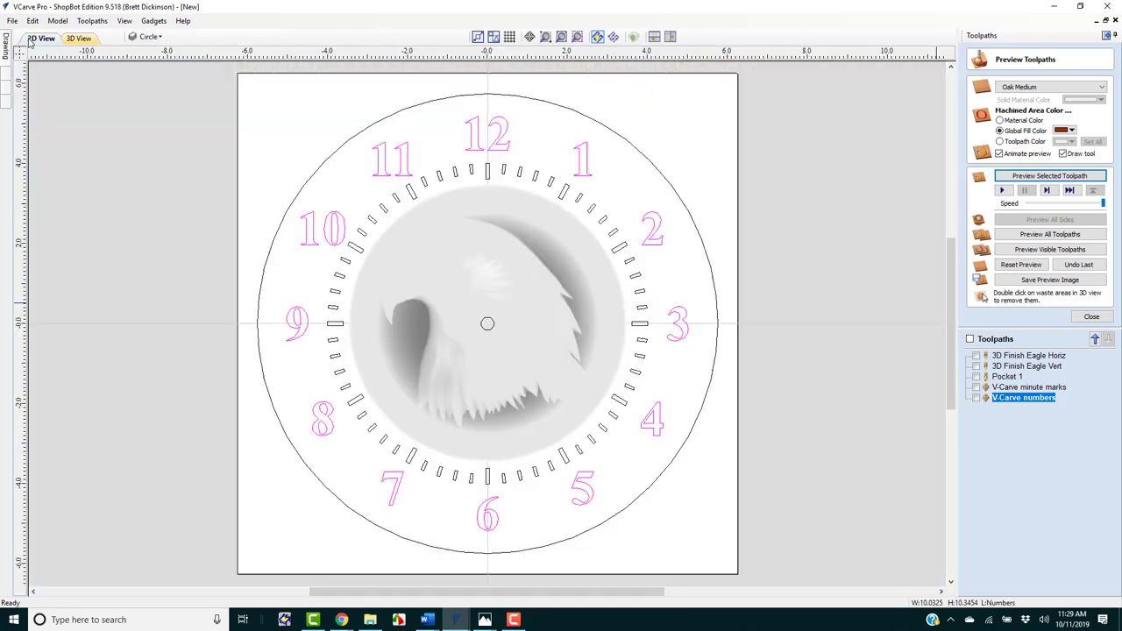
left_click(582, 114)
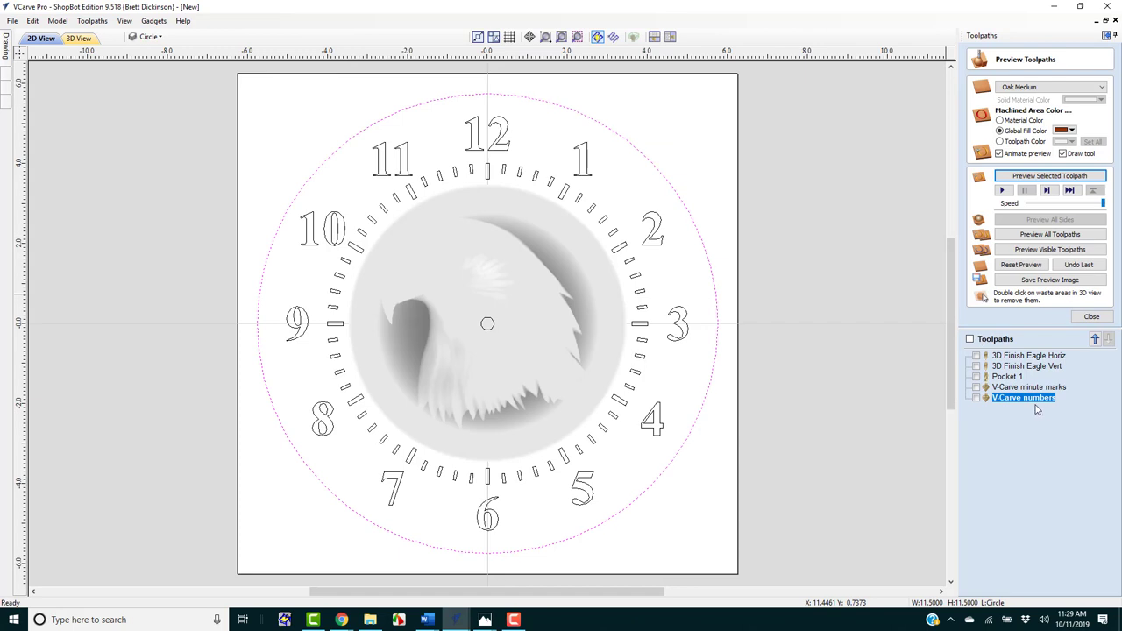
left_click(1091, 316)
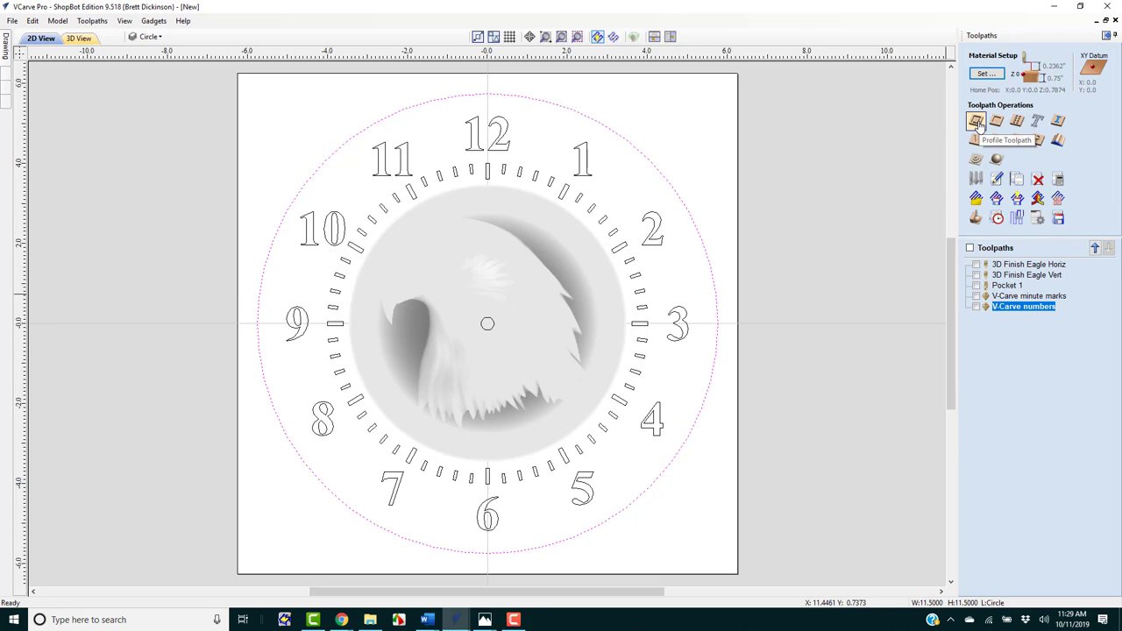
left_click(977, 123)
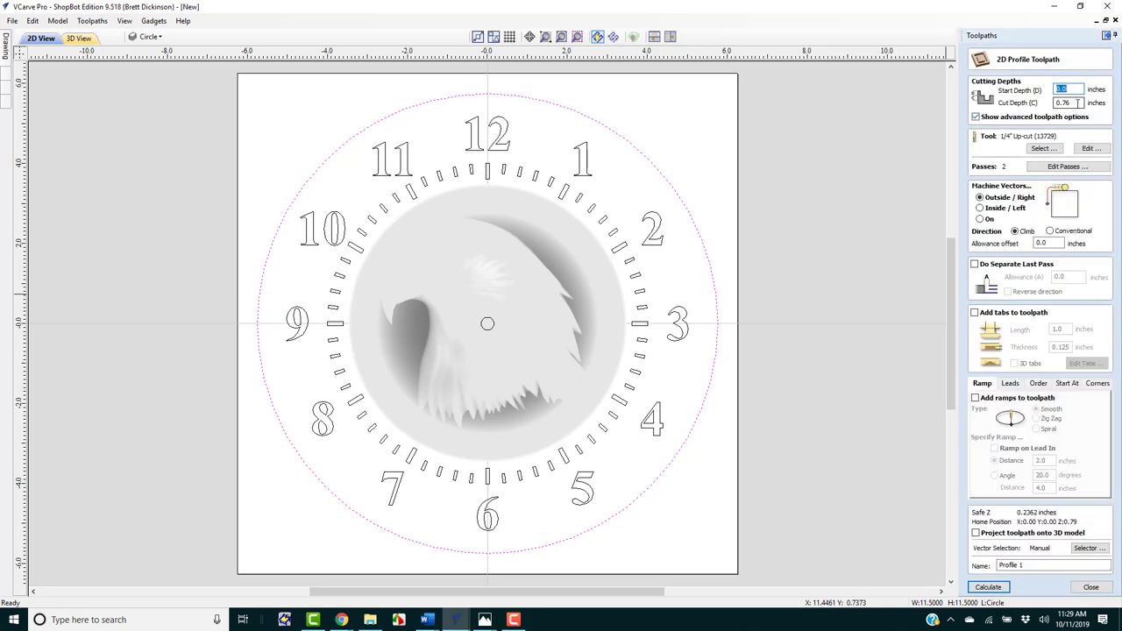
Set the profile toolpath's cut depth to .35 inches and choose the 60 Degree V-Bit 1/2" from the tool database
key("Tab")
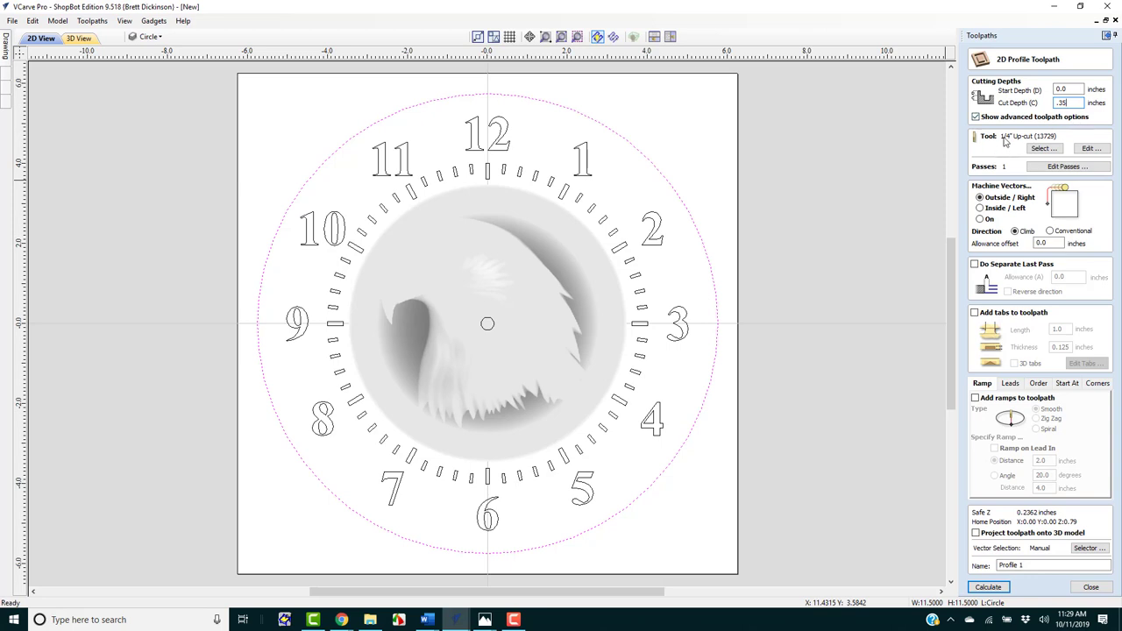
left_click(1043, 148)
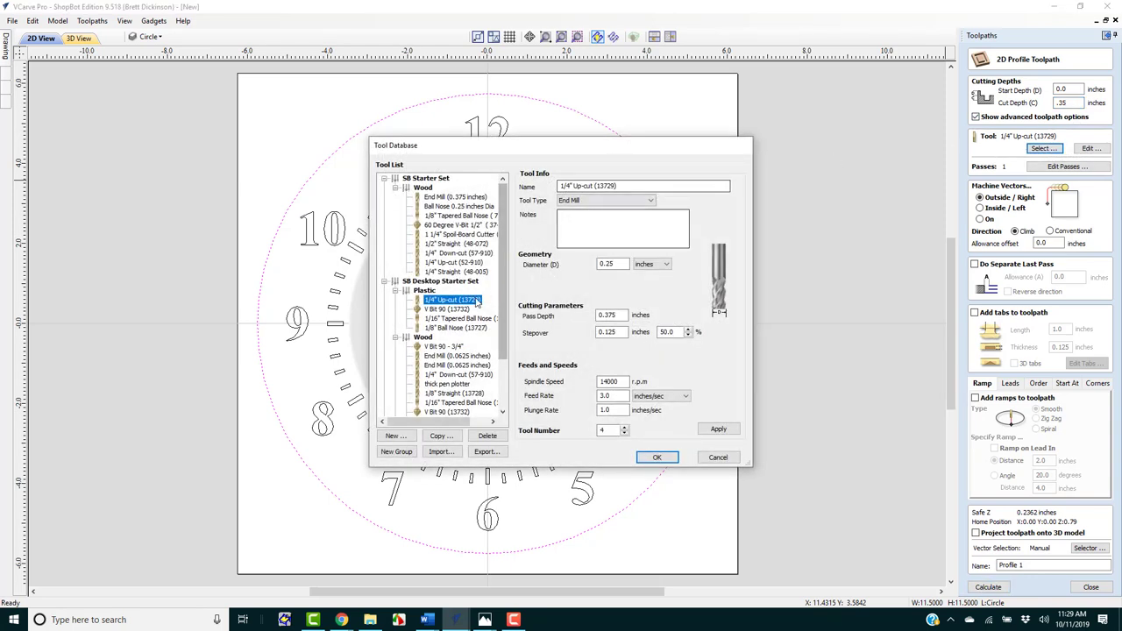
left_click(457, 226)
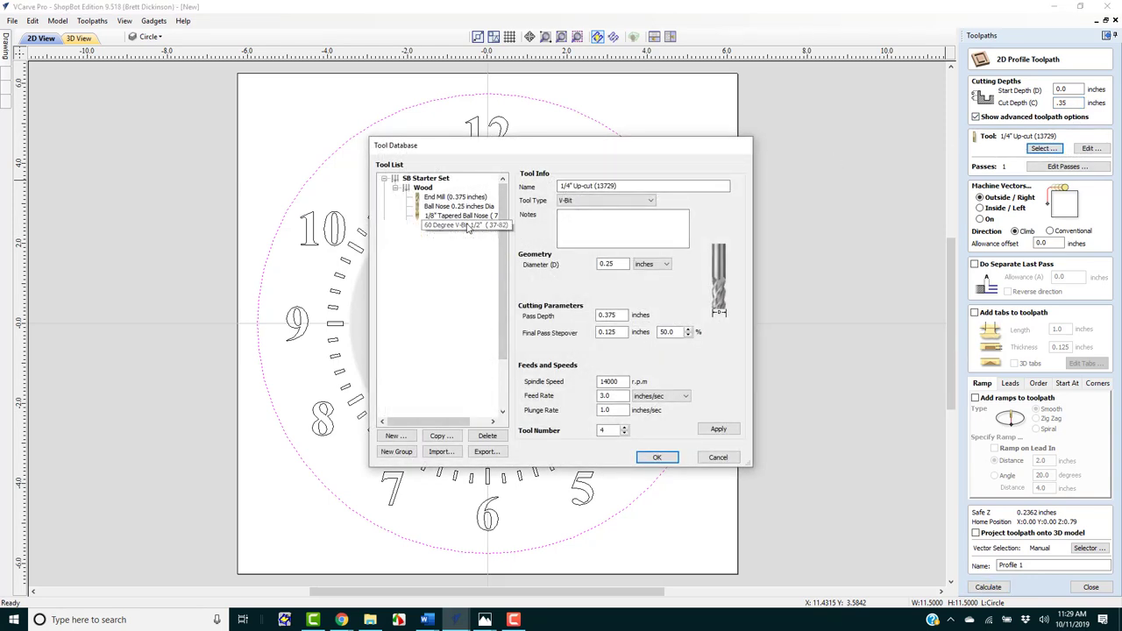